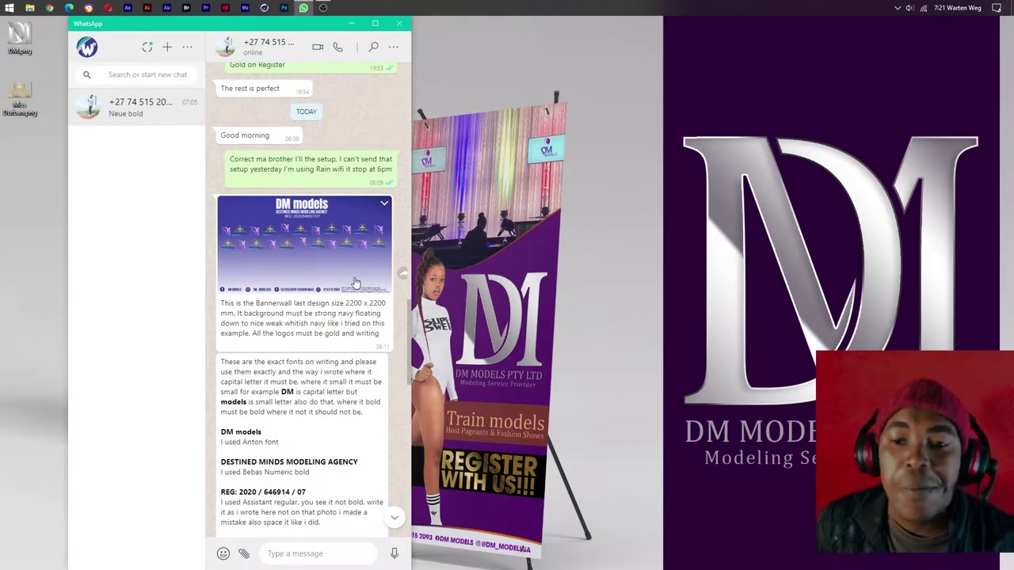
- Minimize the WhatsApp brief chat and bring Photoshop's Home screen to the front
left_click(350, 23)
left_click(284, 7)
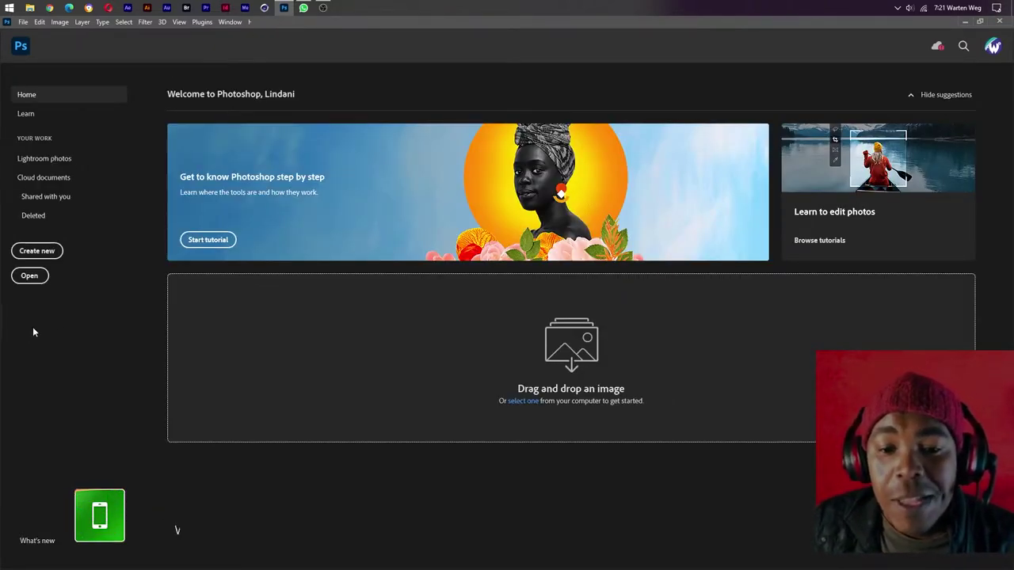
- Set up a new document of 2200 × 2200 millimetres at 75 pixels/inch
left_click(38, 251)
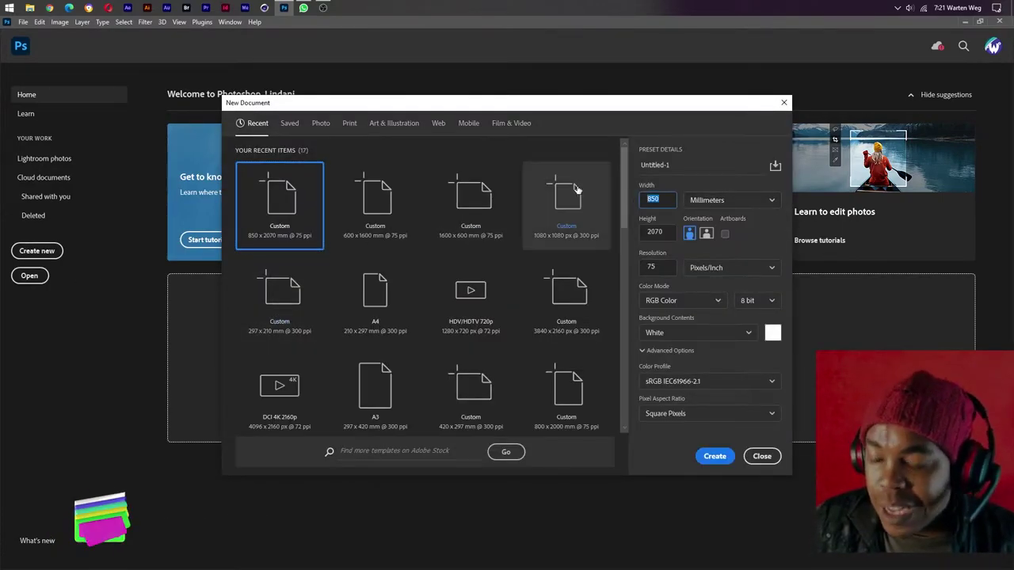
type("22")
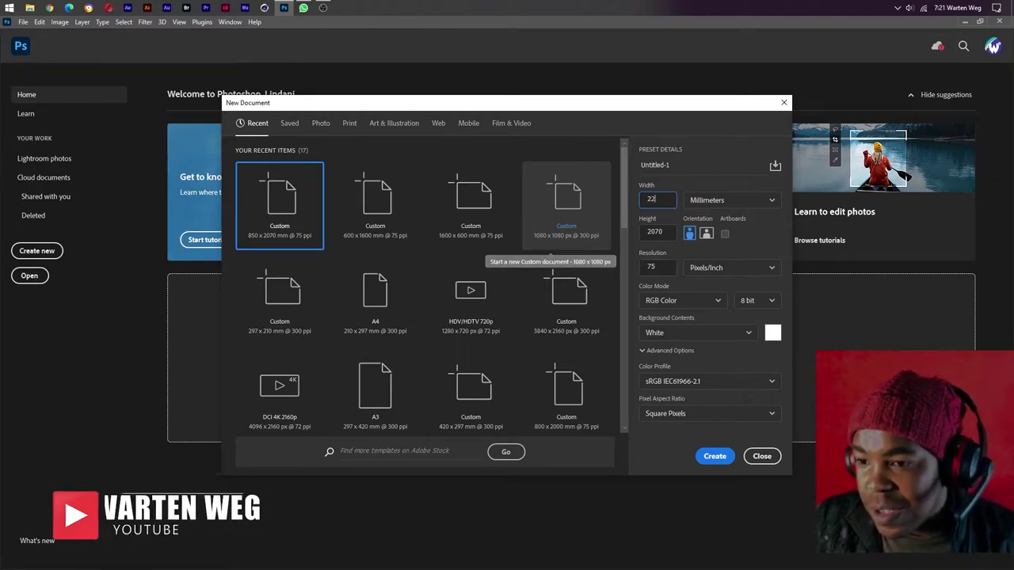
type("00")
key("Tab")
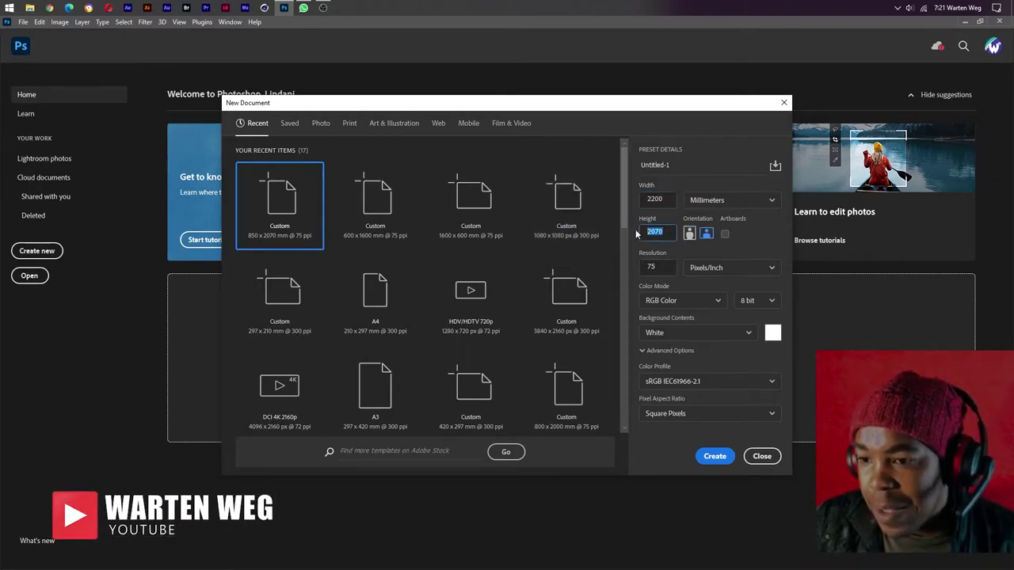
type("2")
type("00")
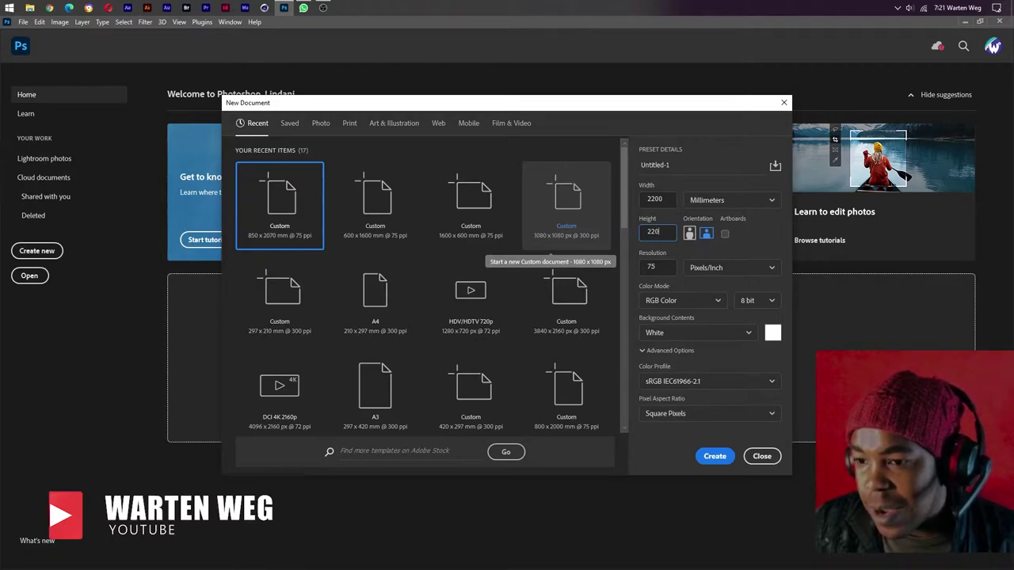
key("Tab")
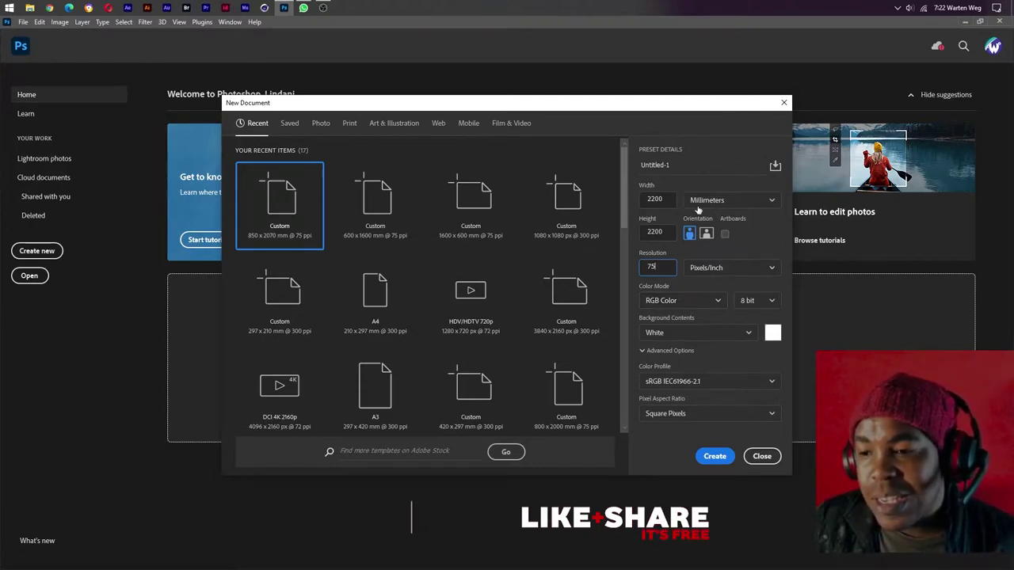
- Copy the DESTINED MINDS MODELING AGENCY heading from the WhatsApp brief and return to Photoshop
left_click(303, 7)
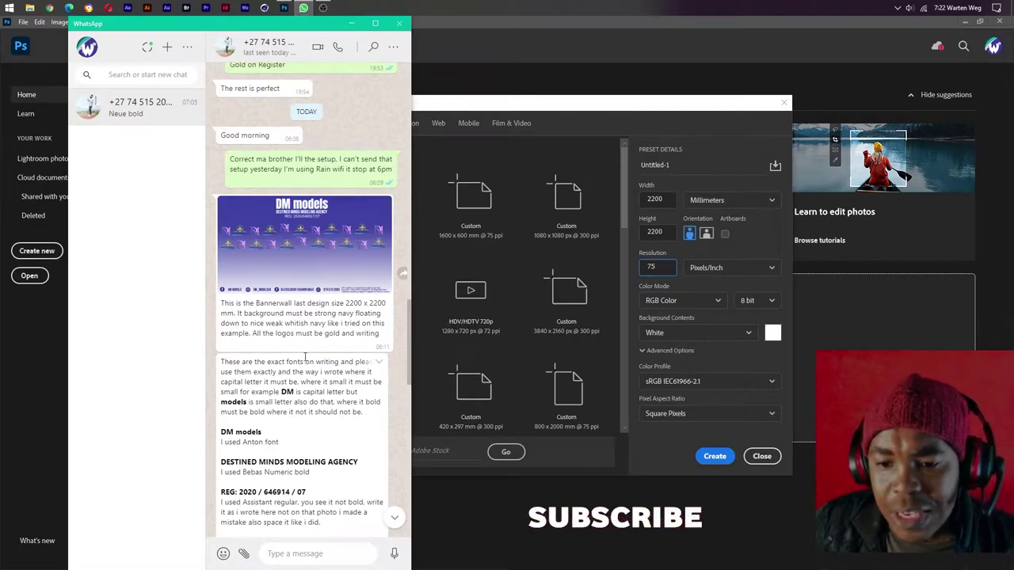
left_click_drag(360, 462, 222, 466)
key("ctrl+c")
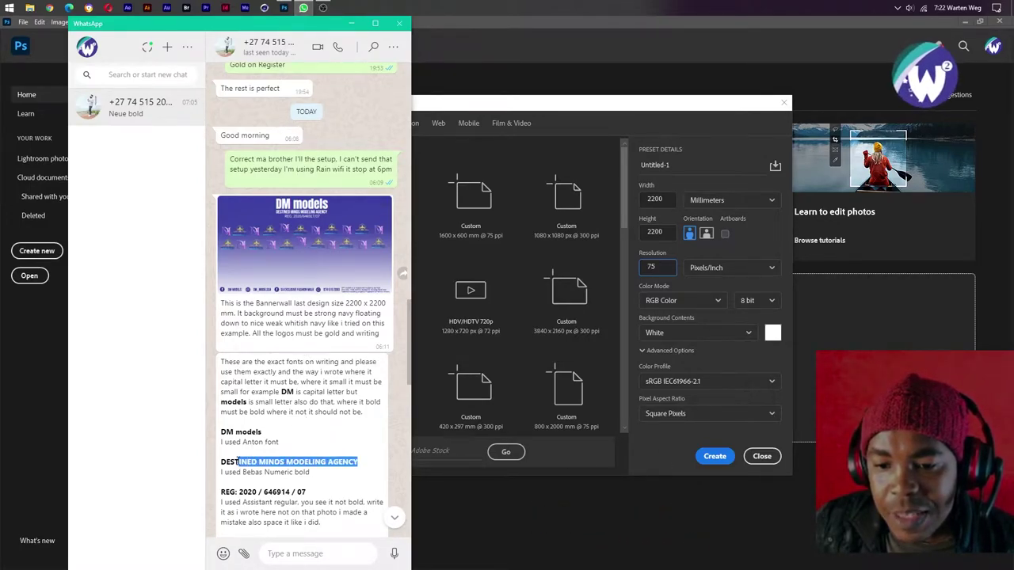
left_click(264, 434)
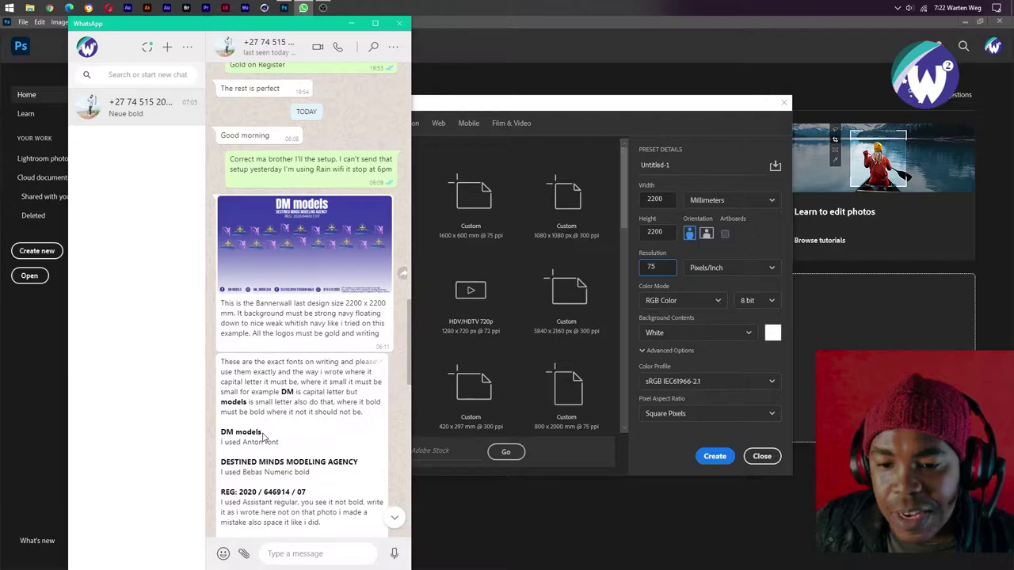
left_click_drag(358, 462, 240, 463)
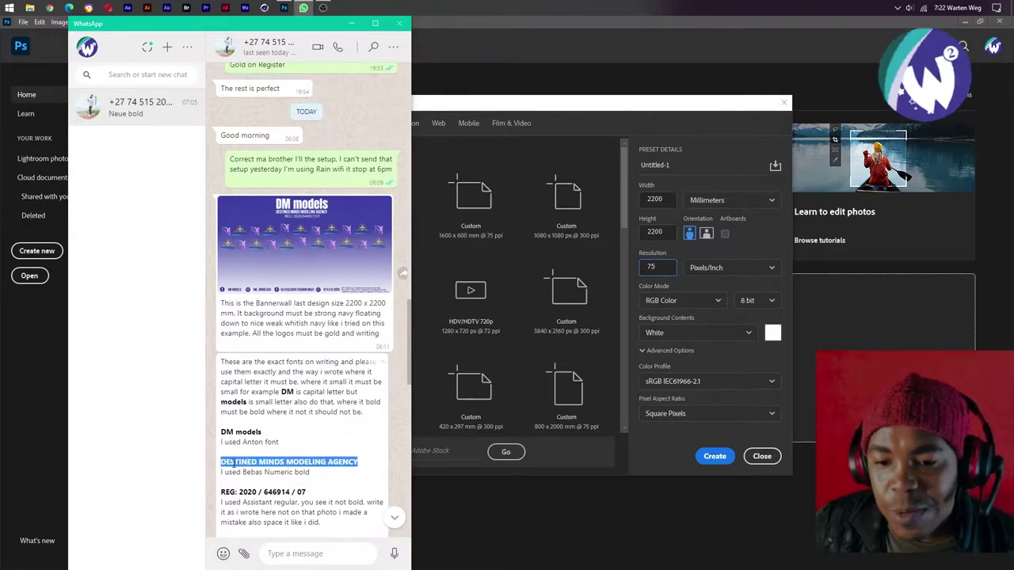
key("alt+Tab")
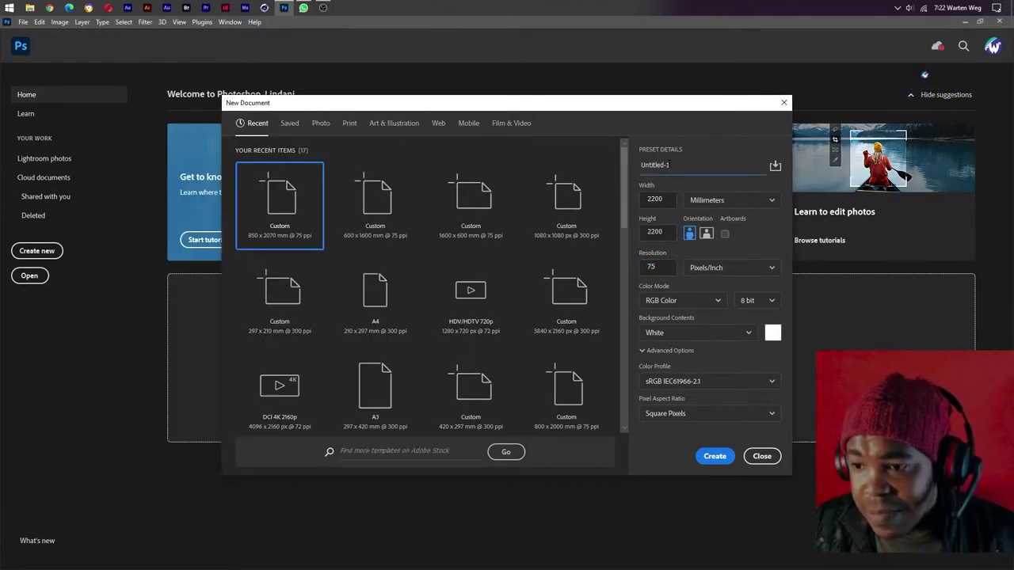
- Name the document DESTINED MINDS MODELING AGENCY and create the blank square canvas
key("ctrl+a")
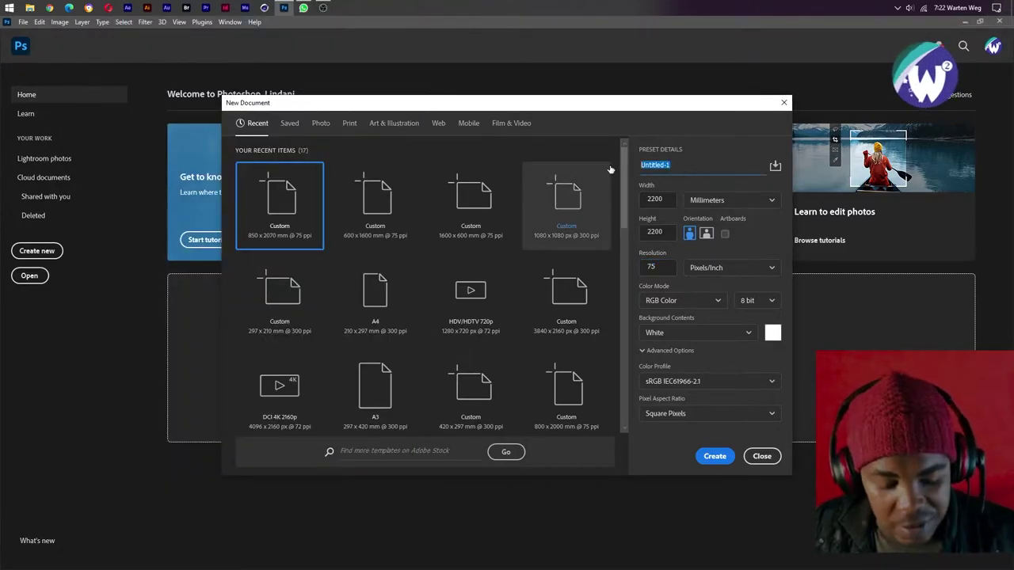
key("ctrl+v")
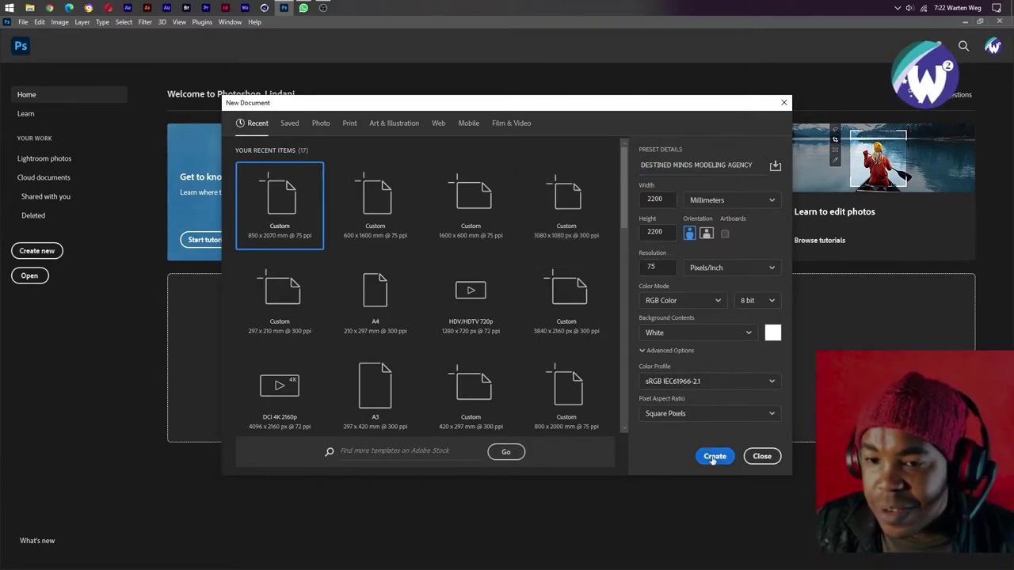
left_click(712, 453)
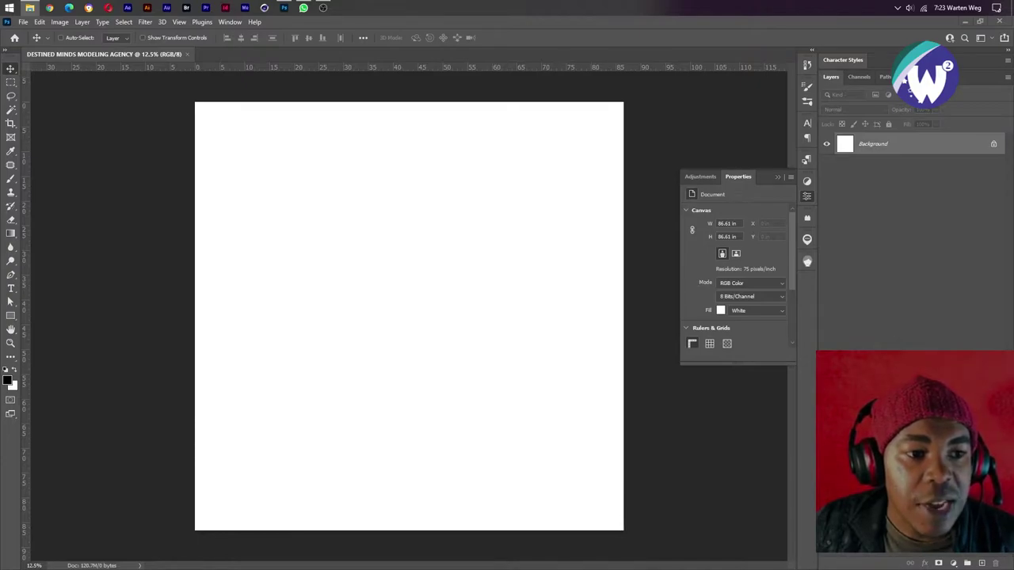
- Place the Miss Durban flyer on the canvas as a smart object layer above Background
left_click_drag(73, 291, 280, 351)
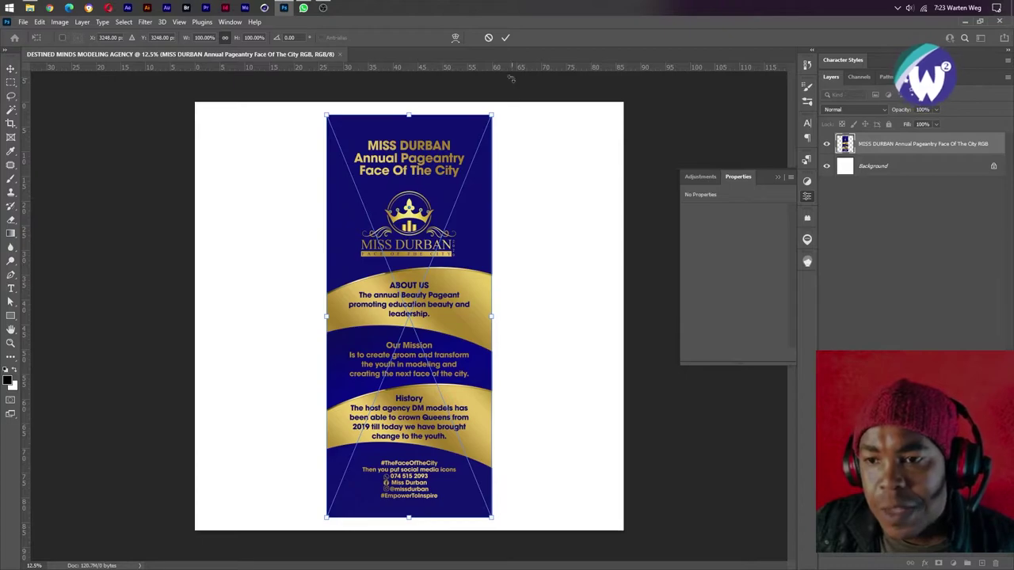
left_click(506, 37)
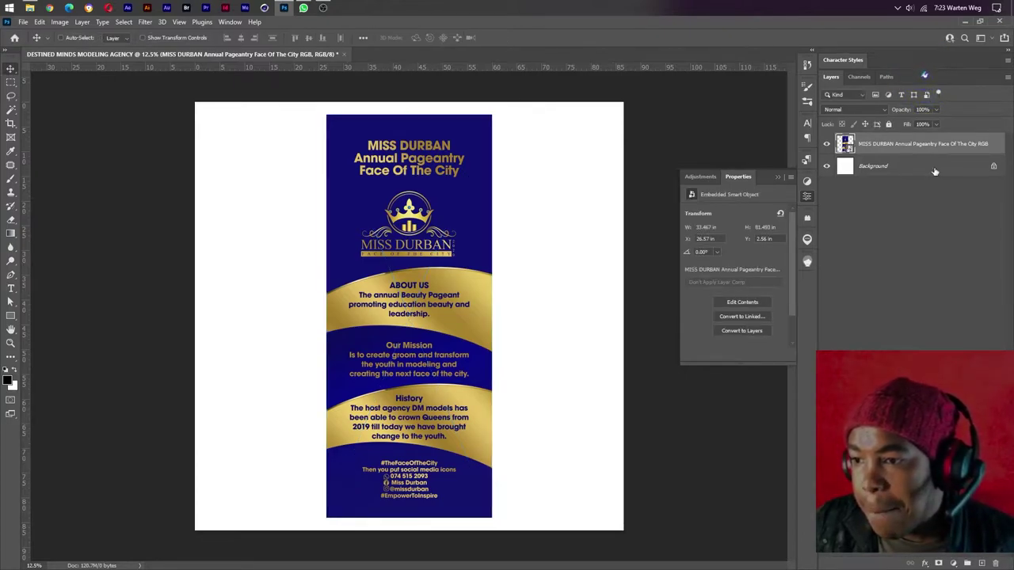
left_click(871, 168)
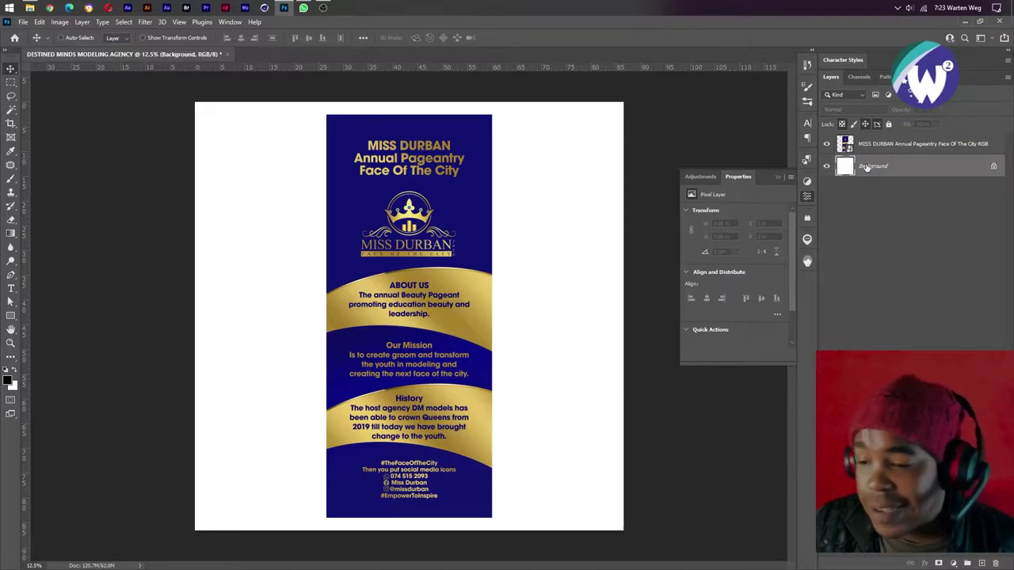
left_click(955, 563)
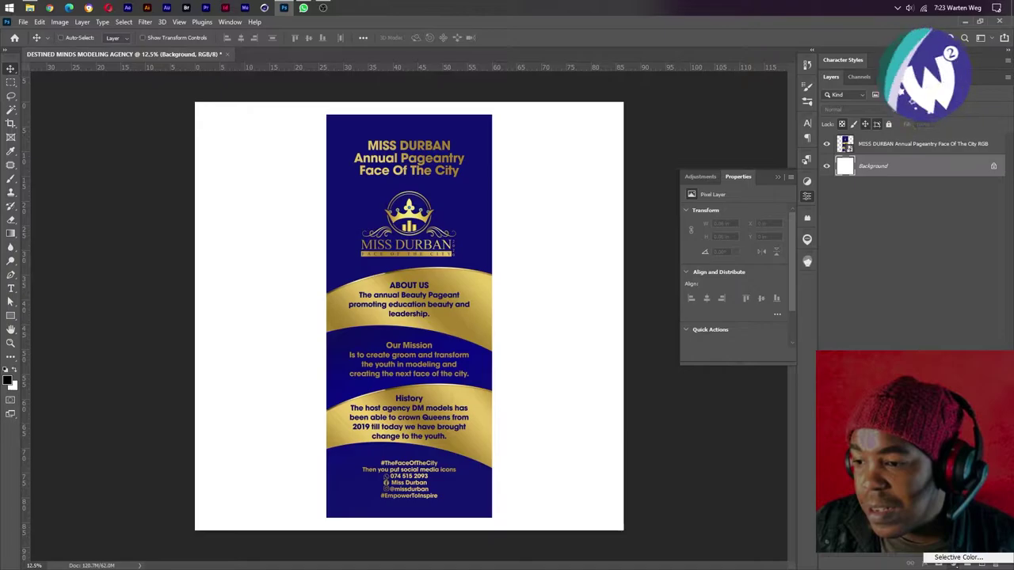
- Add a Gradient Fill layer from the Violet, Orange preset, sampling navy from the flyer for one end
left_click(954, 309)
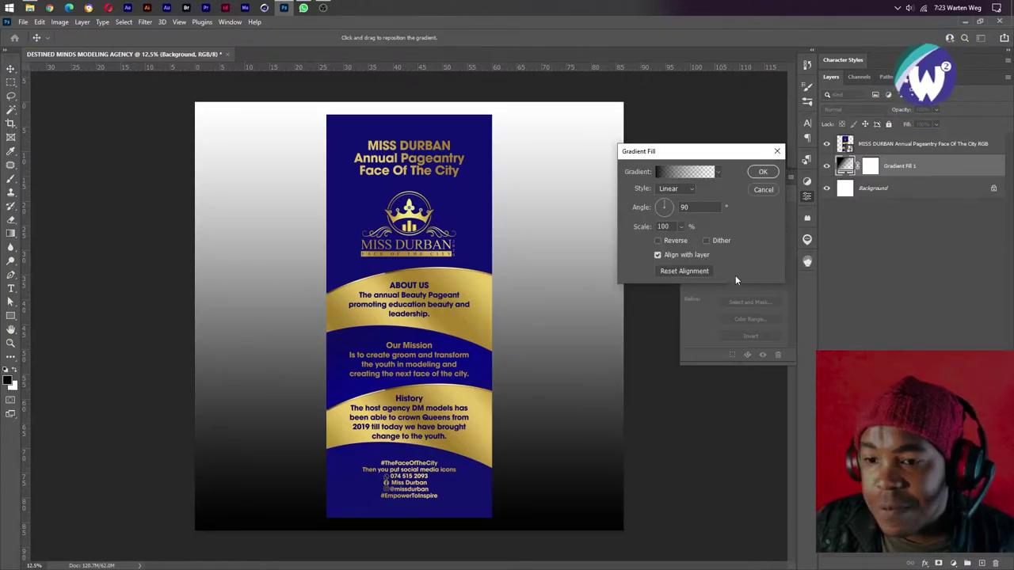
left_click(669, 172)
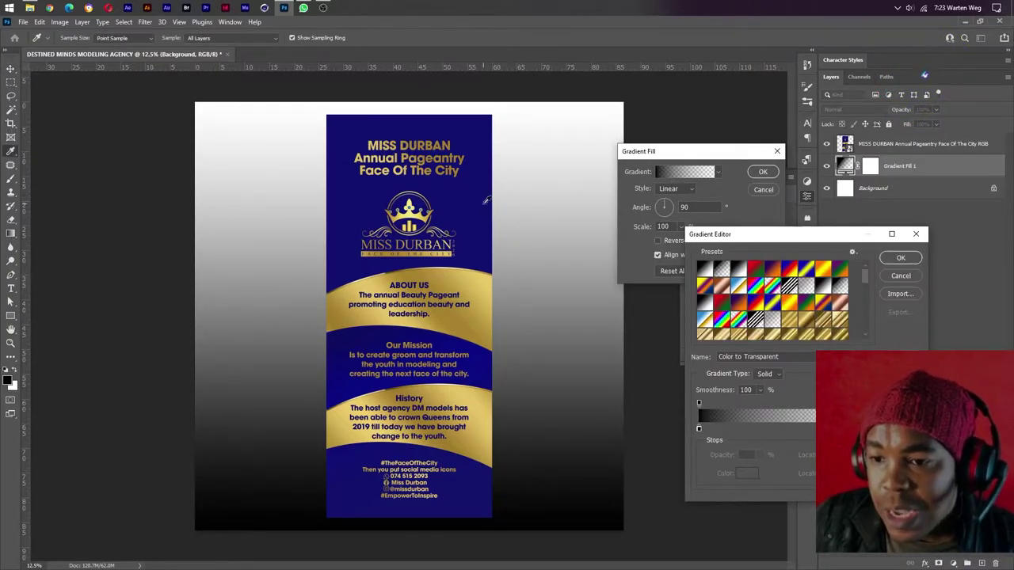
left_click(772, 268)
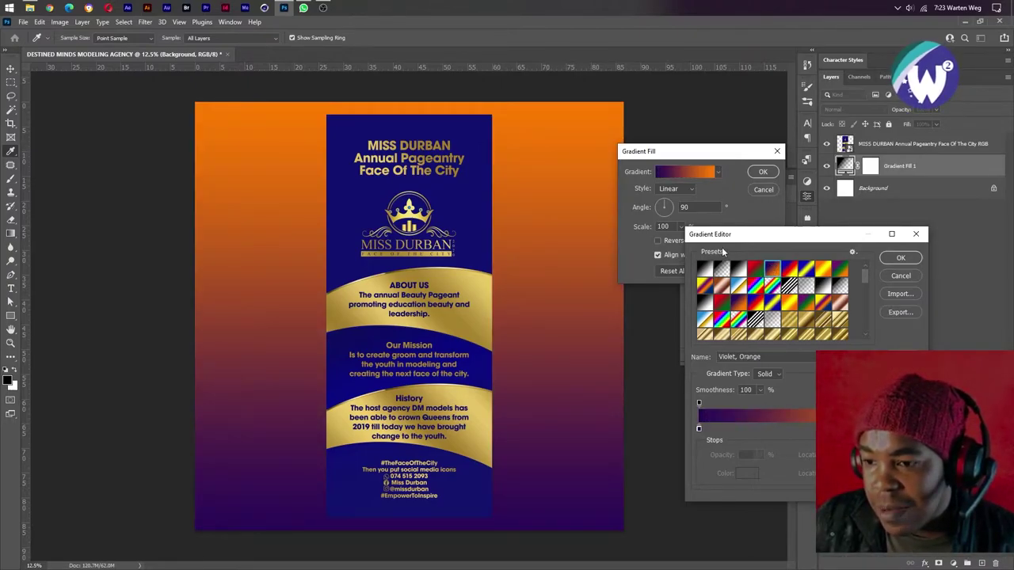
left_click(912, 429)
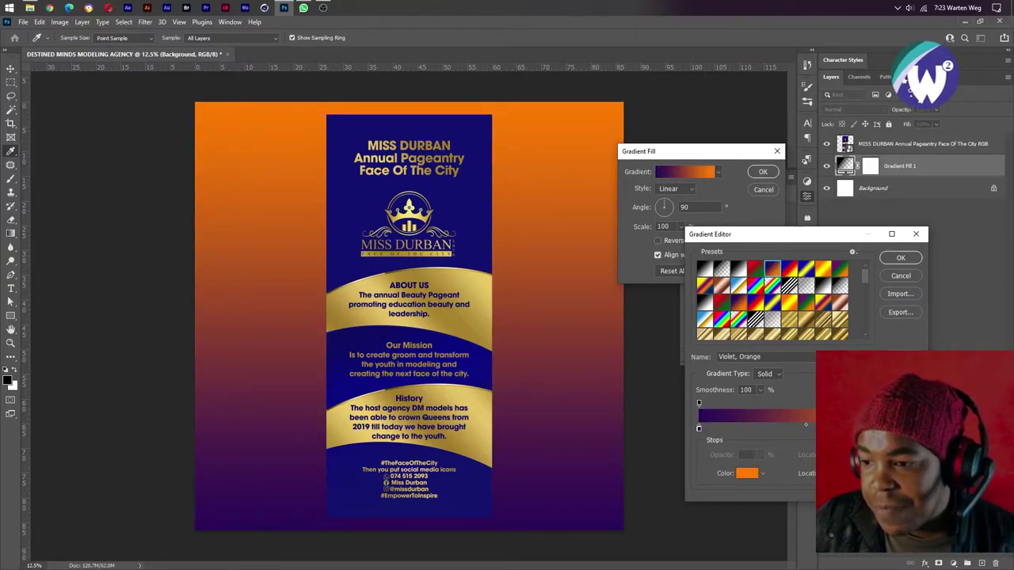
left_click(481, 130)
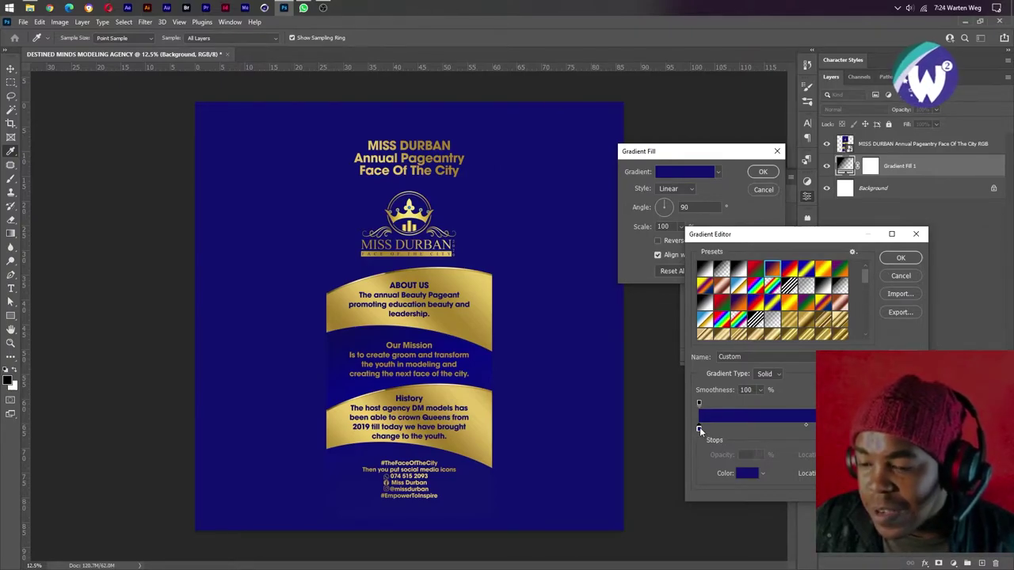
- Set the other gradient end to a brighter blue (#2525c3) and apply the fill
left_click(747, 473)
left_click_drag(720, 327, 718, 310)
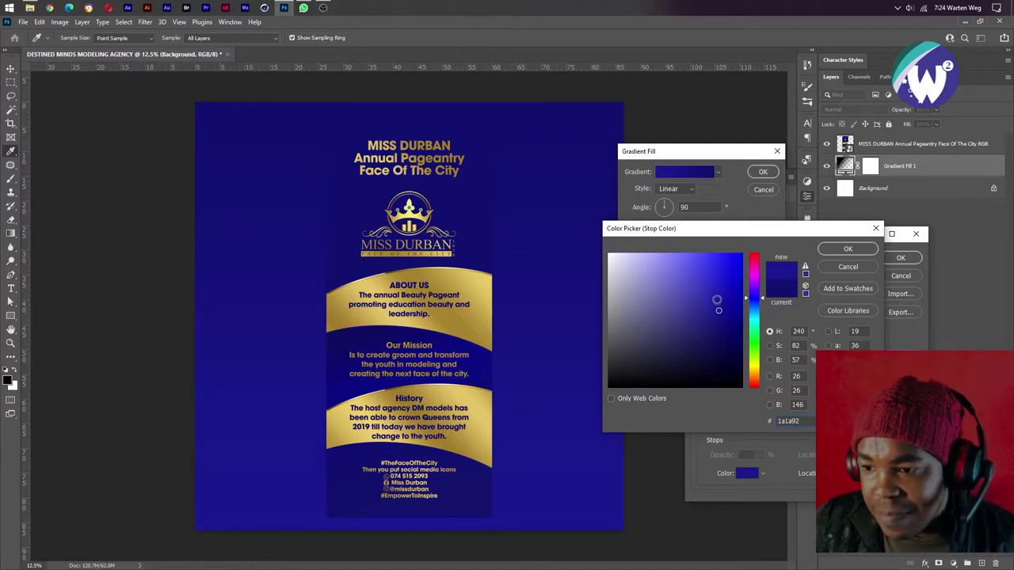
left_click(716, 299)
left_click_drag(716, 299, 716, 290)
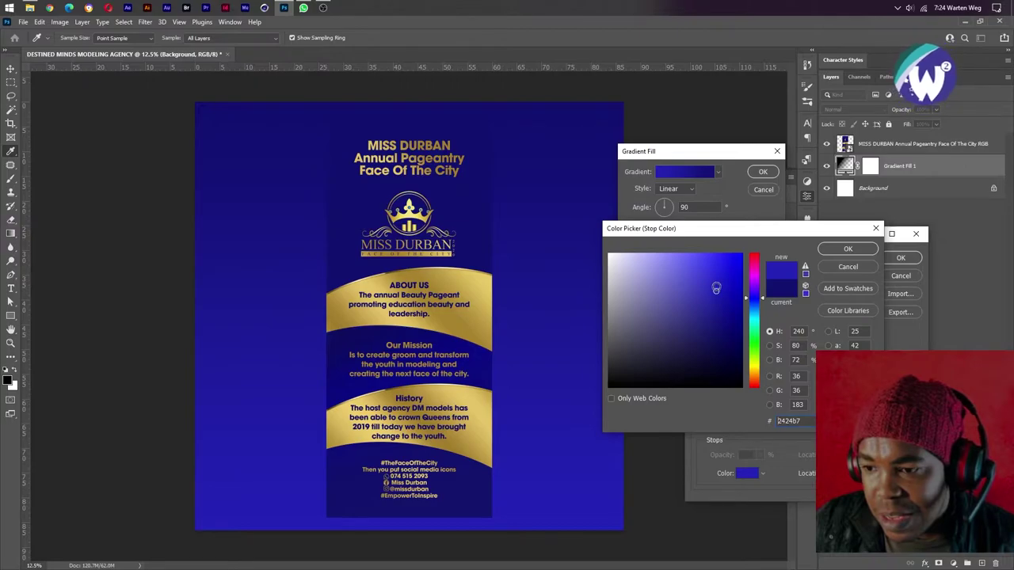
left_click(848, 250)
left_click(900, 258)
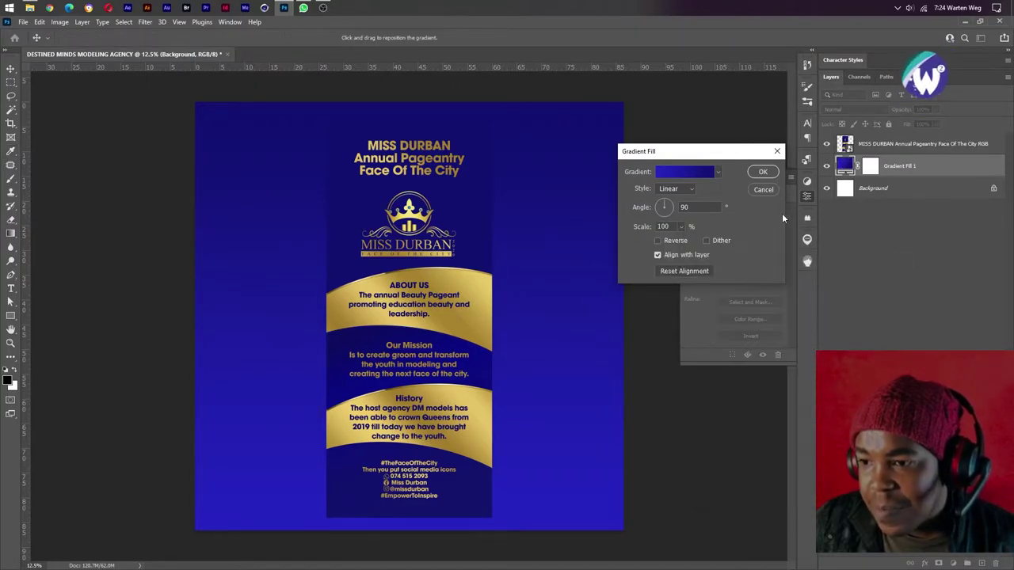
left_click(761, 172)
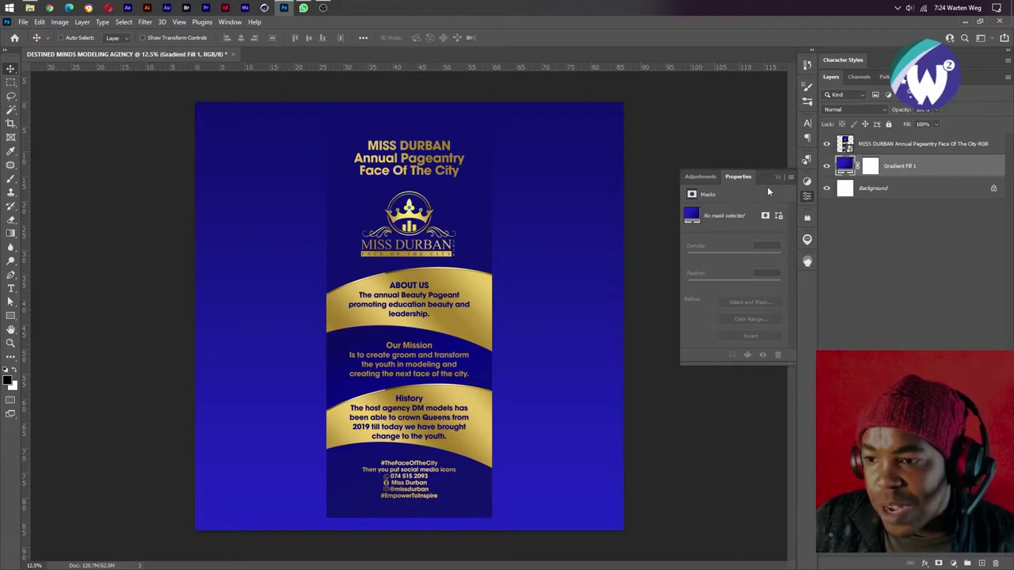
- Hide the Miss Durban flyer and unlock the white base layer
left_click(827, 143)
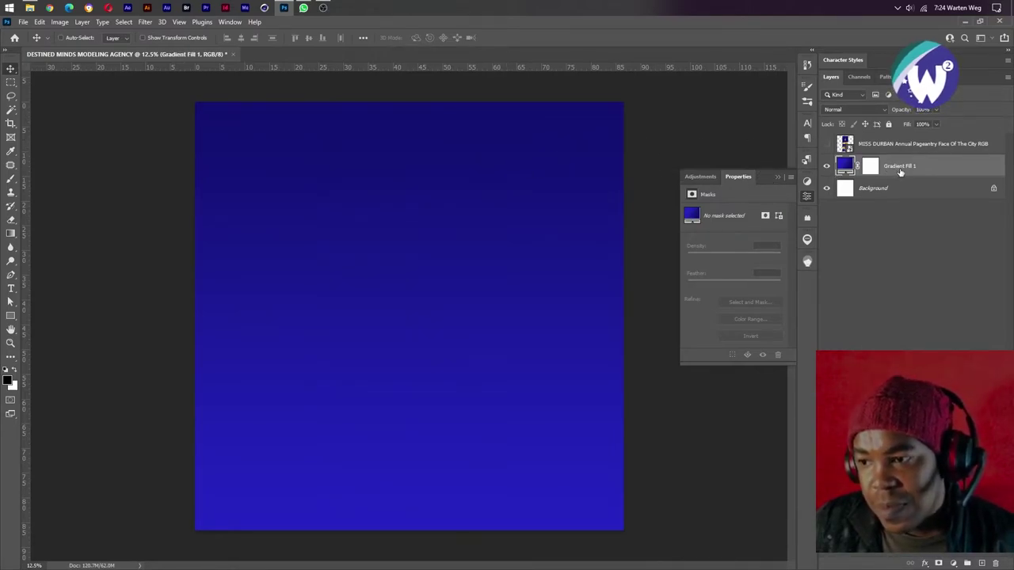
left_click(994, 190)
double_click(942, 186)
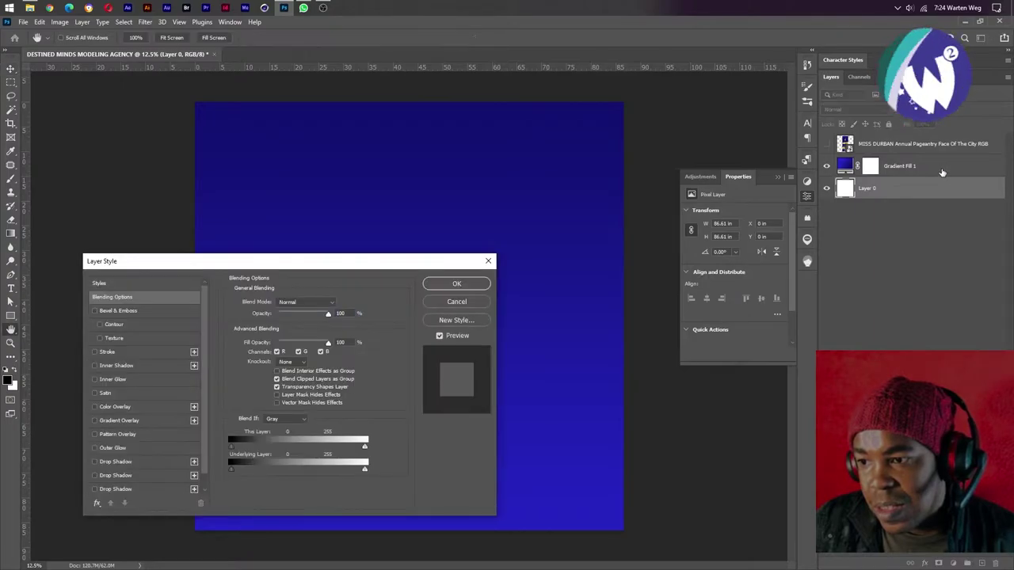
left_click(457, 284)
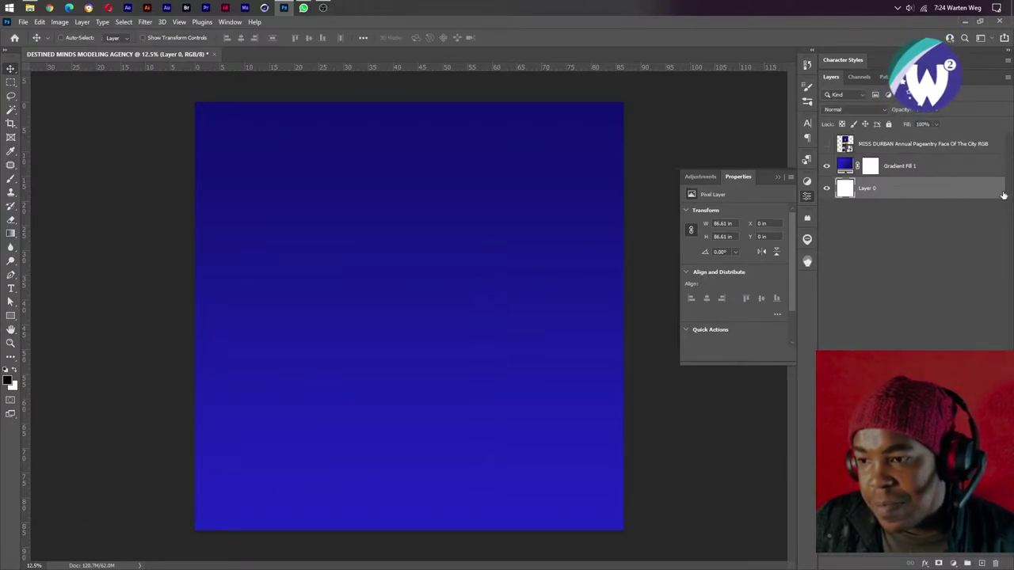
- Group the gradient fill and base layer as 'Backgroung' with a red colour label
left_click(919, 170)
key("ctrl+g")
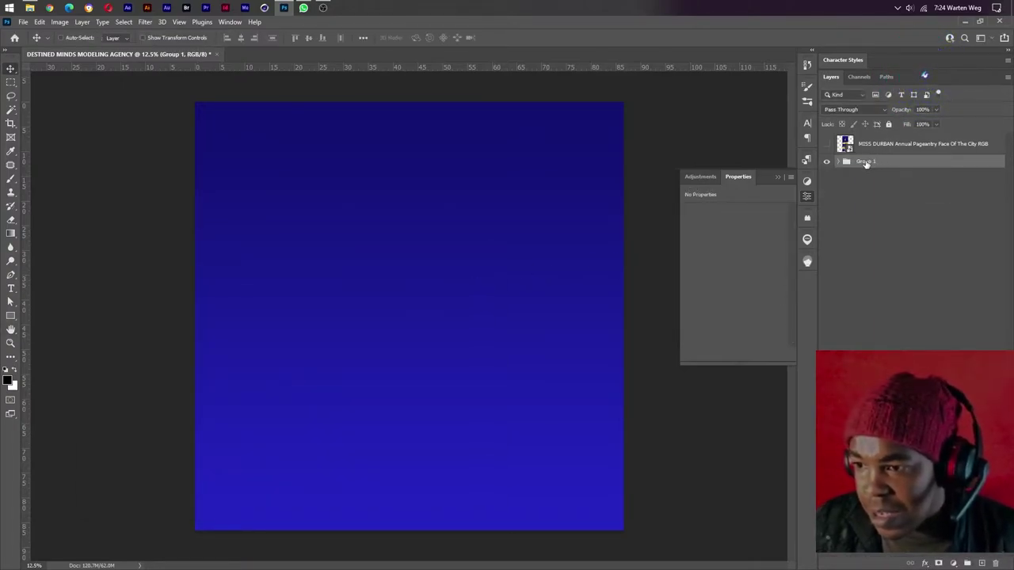
double_click(864, 162)
type("Bac")
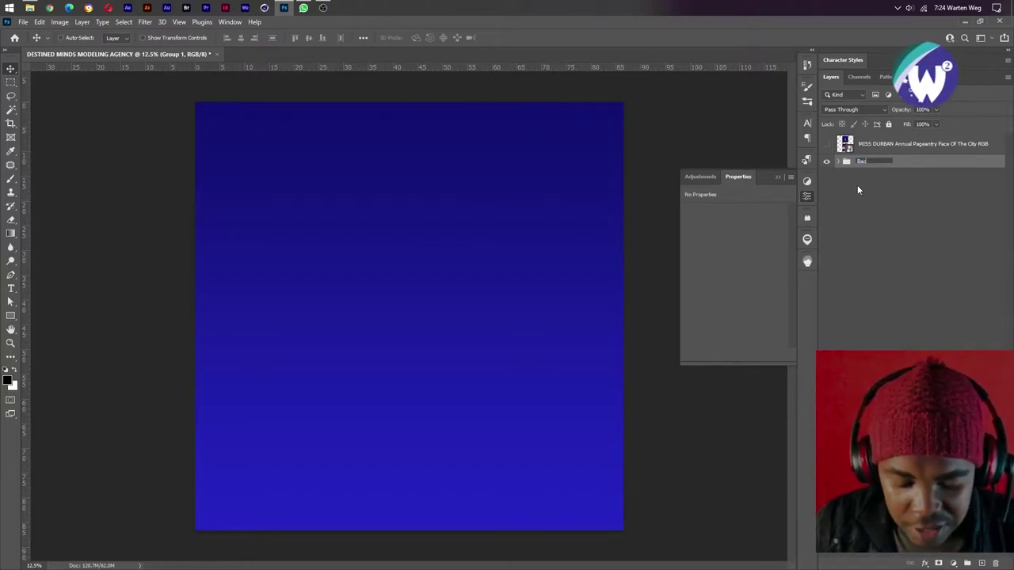
type("k")
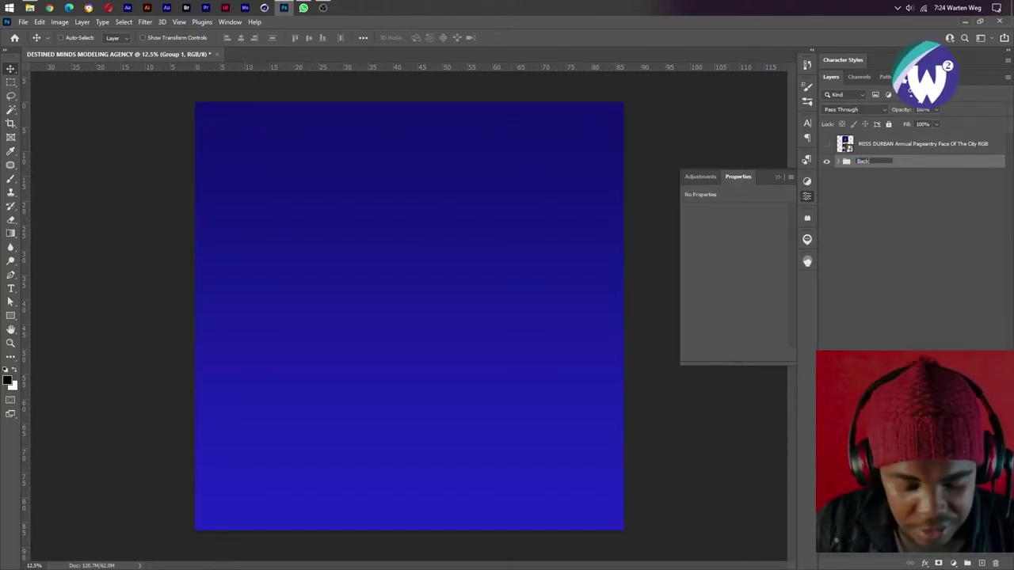
type("ground")
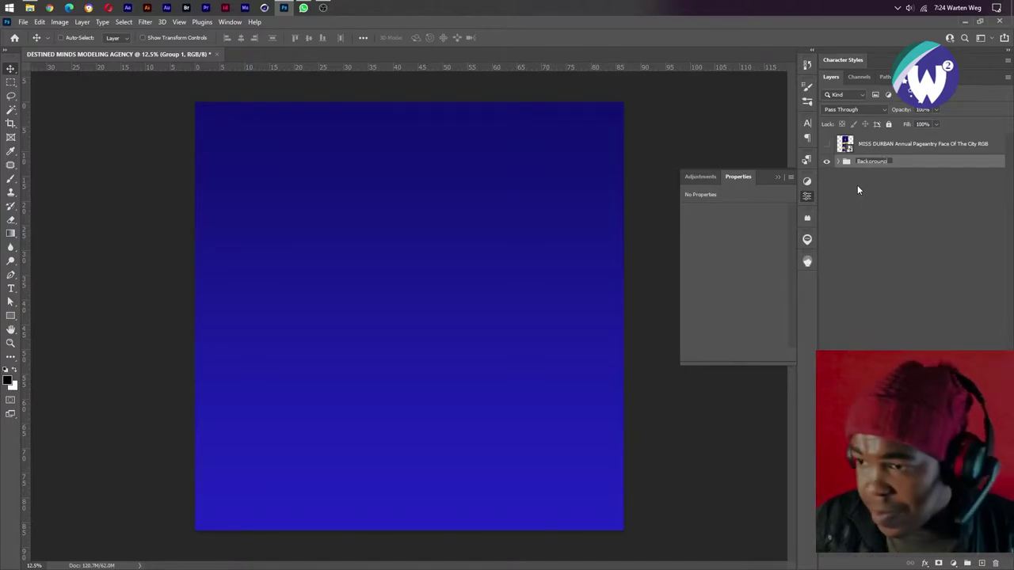
type("g")
key("Return")
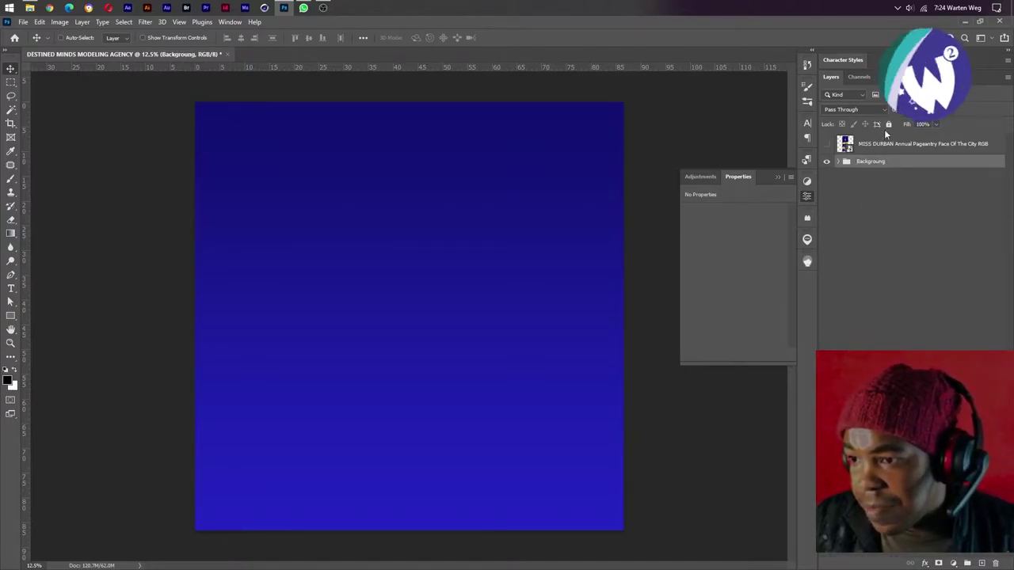
right_click(874, 161)
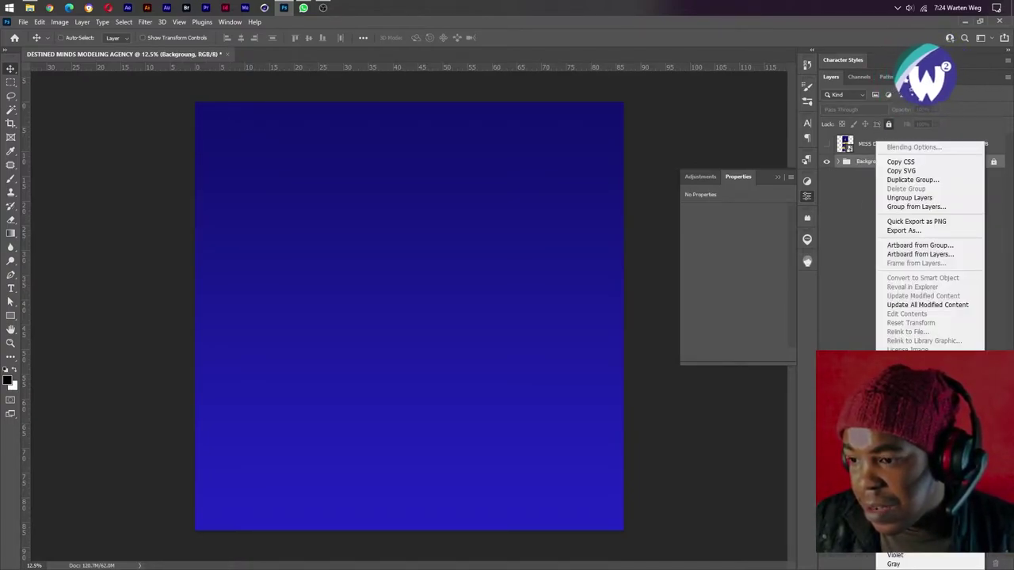
left_click(895, 510)
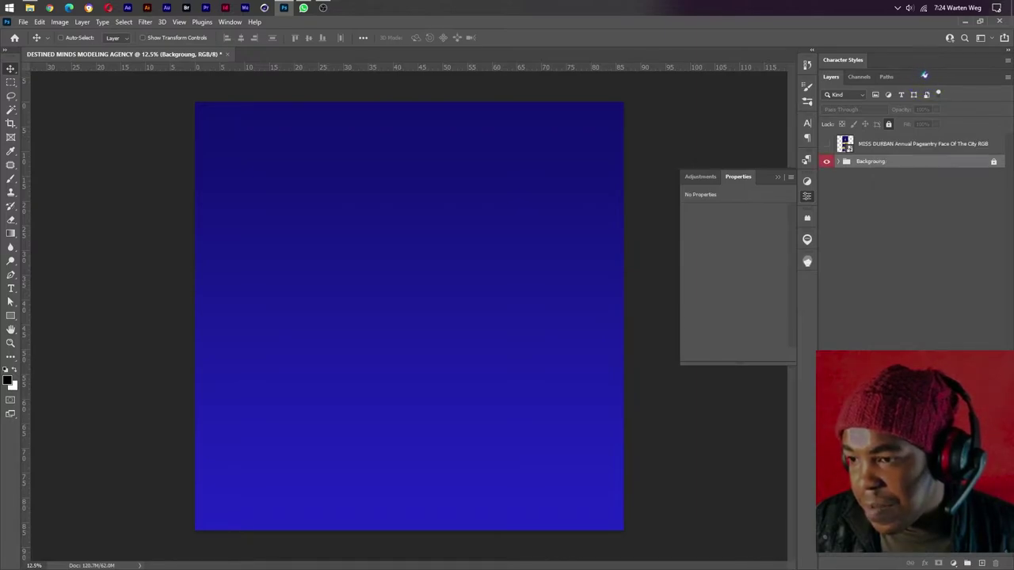
left_click(861, 150)
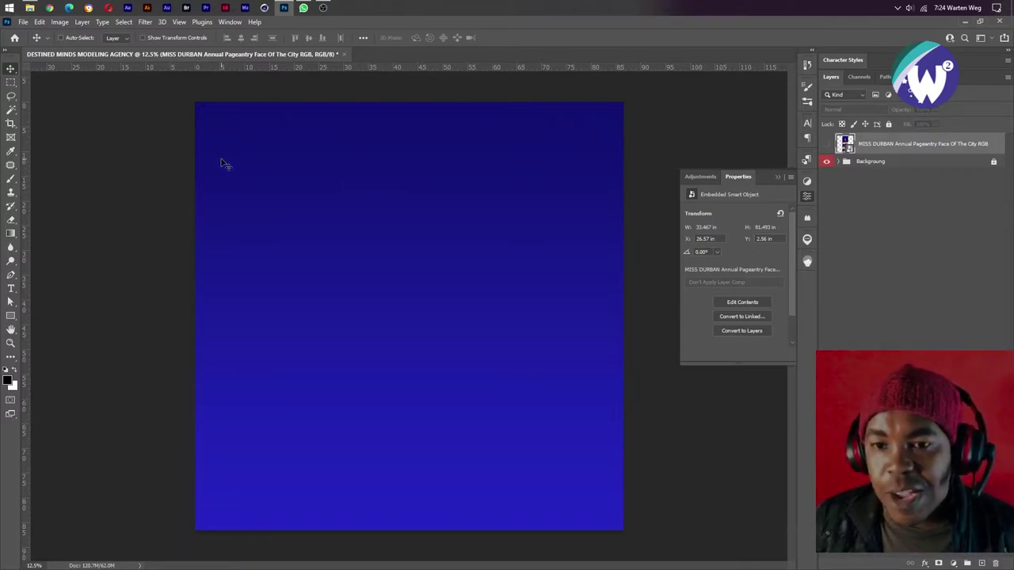
- View the client's DM models reference banner image from the WhatsApp chat
left_click(303, 8)
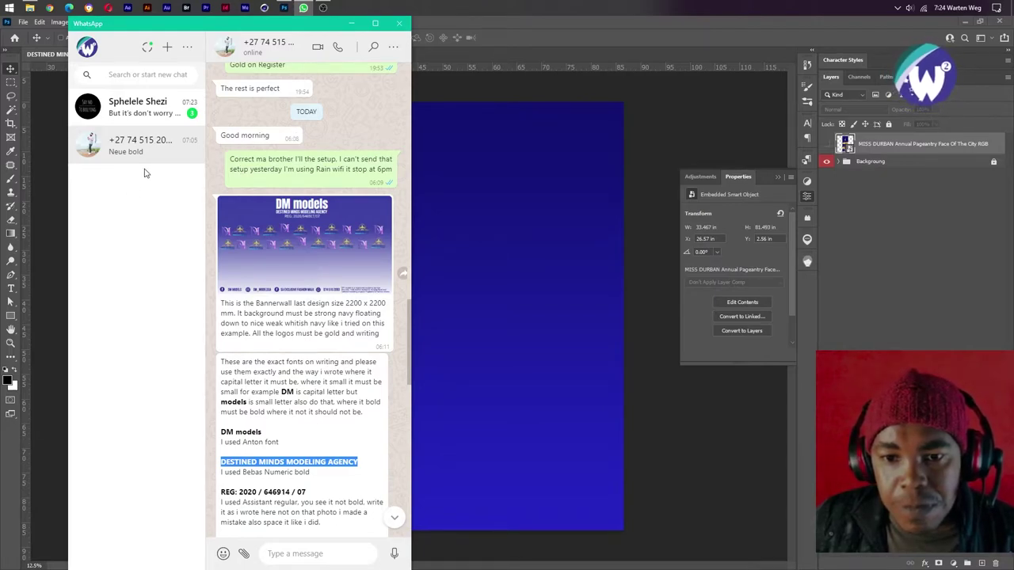
mouse_move(304, 269)
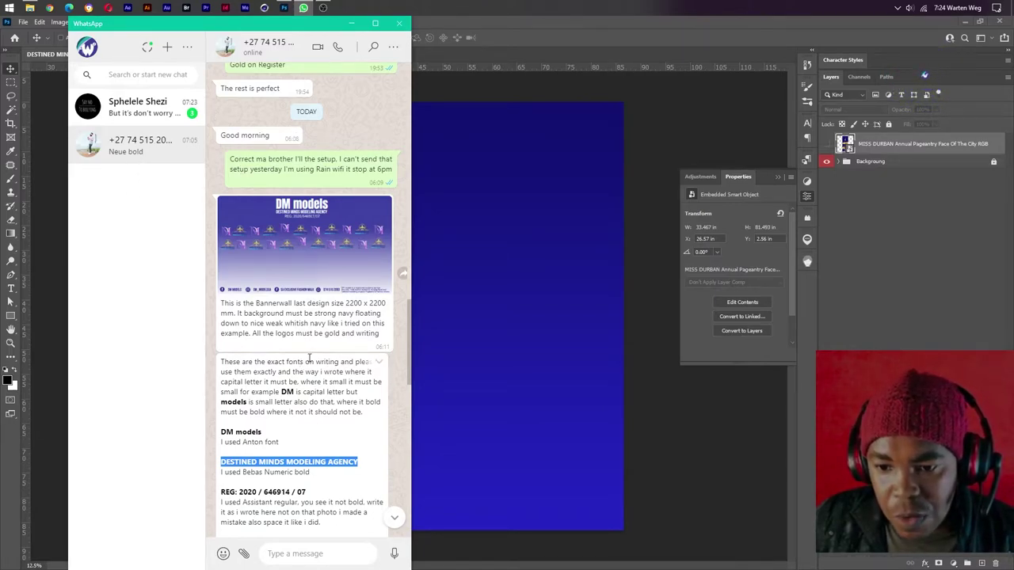
left_click(304, 272)
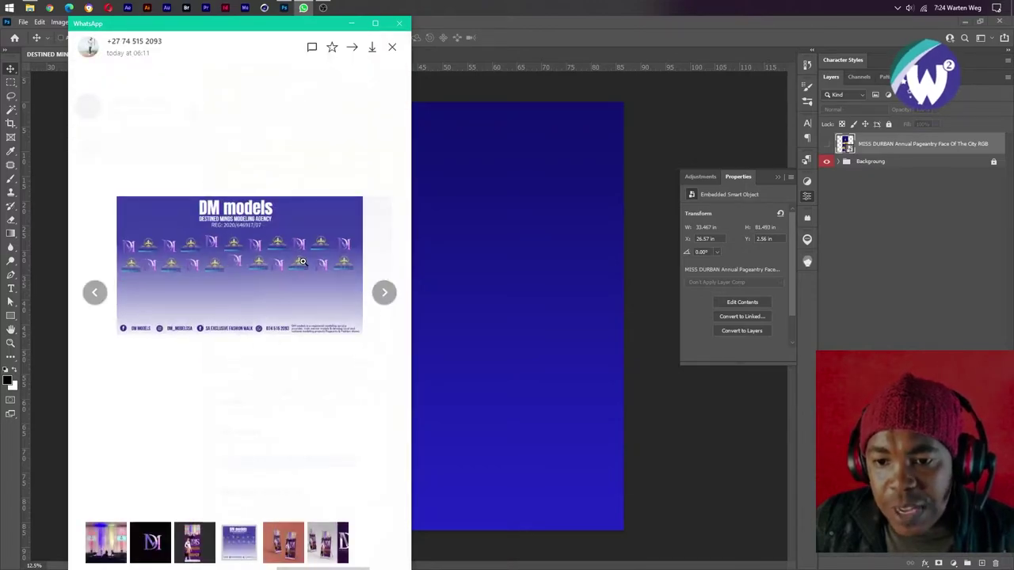
left_click(375, 24)
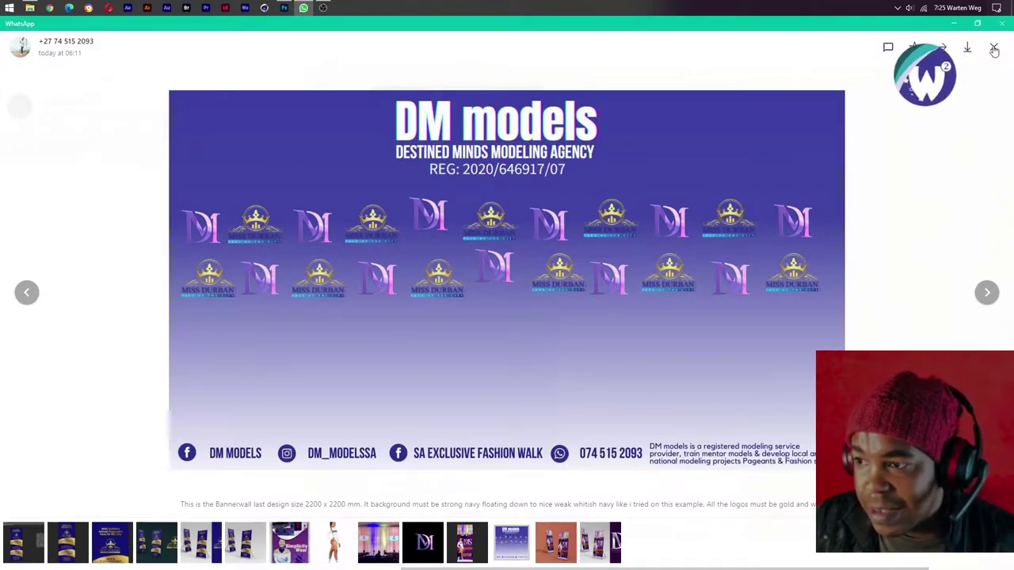
left_click(978, 27)
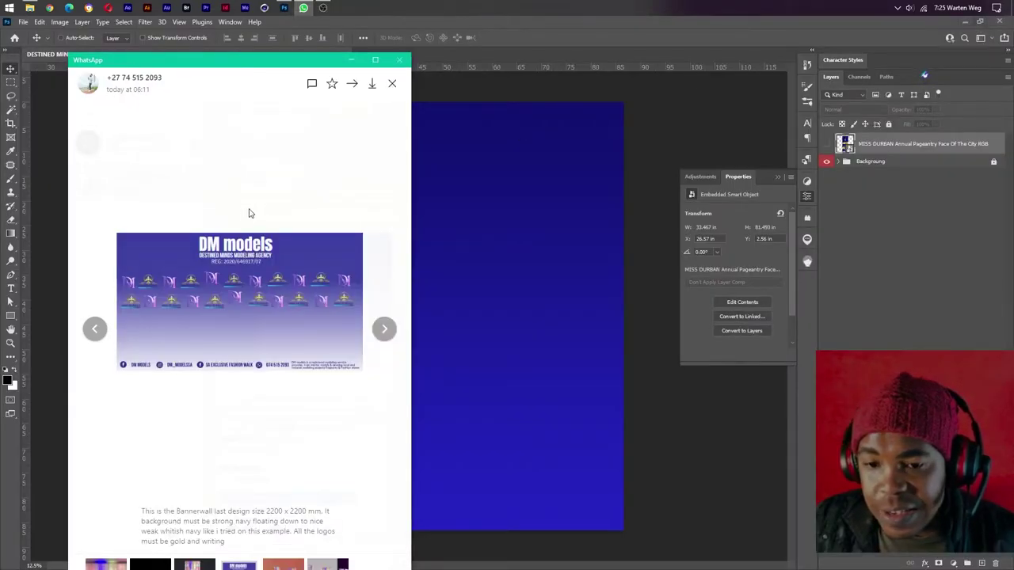
- Add a gold 'DM models' title near the canvas top, enlarged to 501 pt and centred
left_click(502, 48)
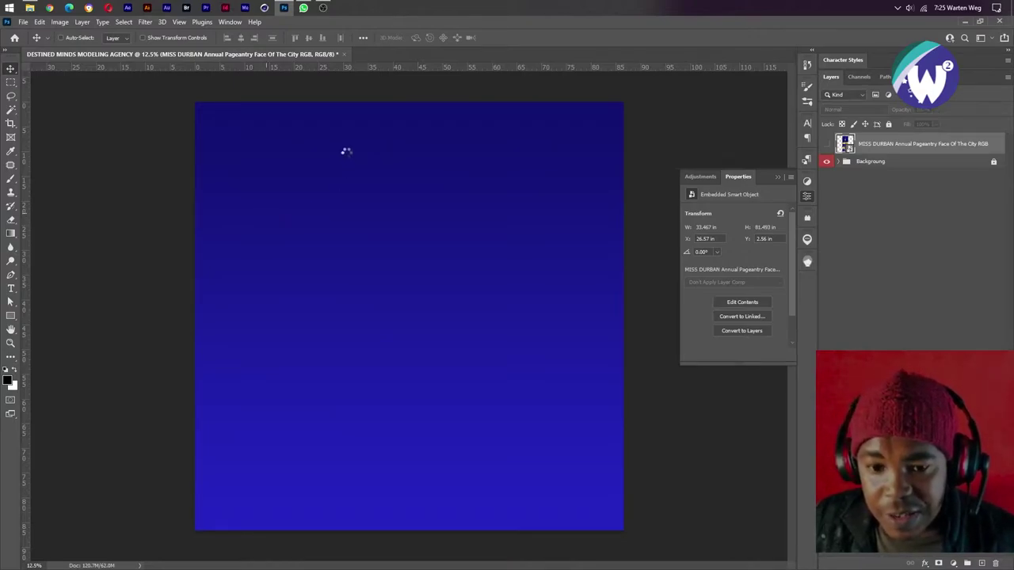
key("t")
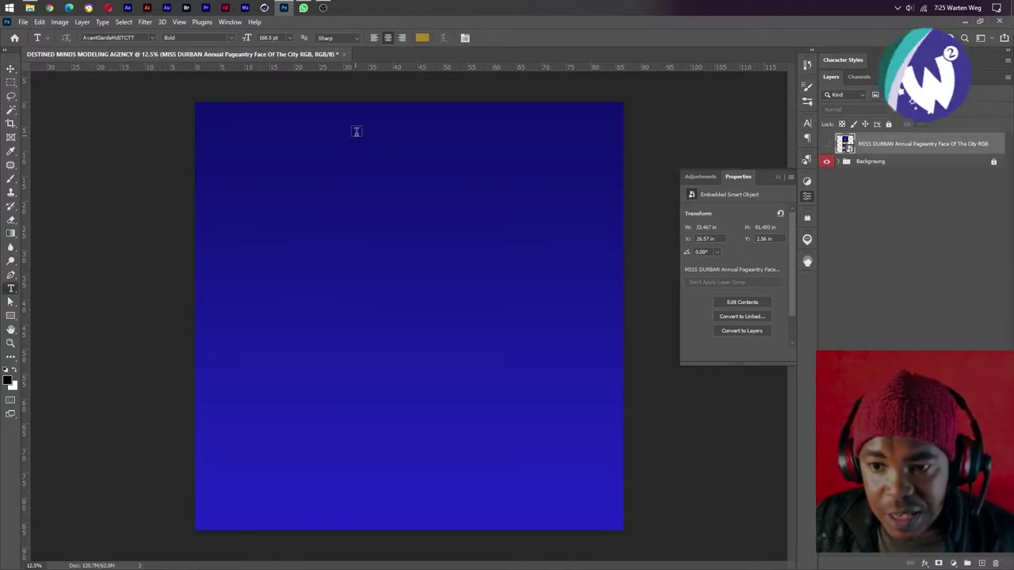
left_click(357, 132)
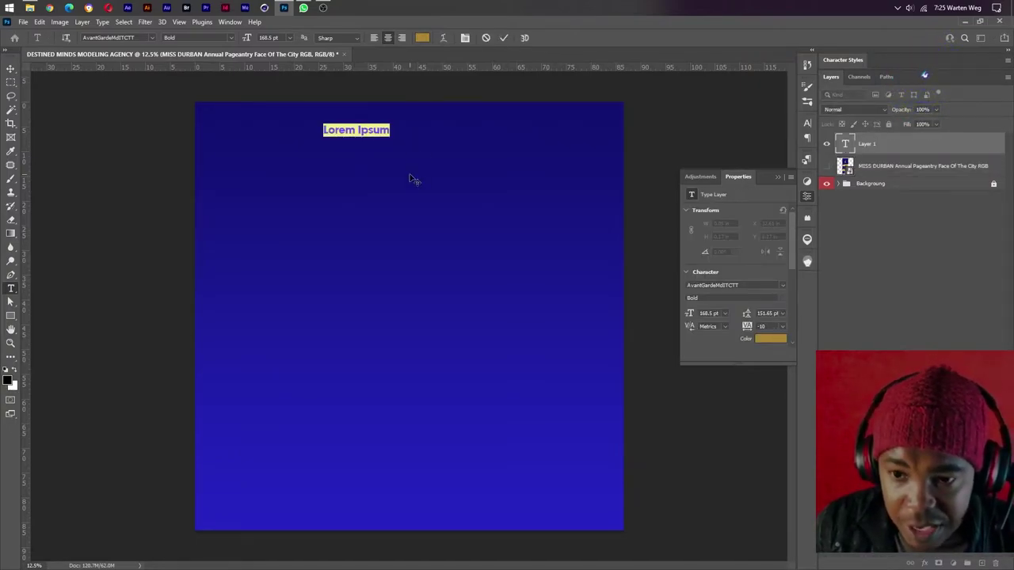
type("DM")
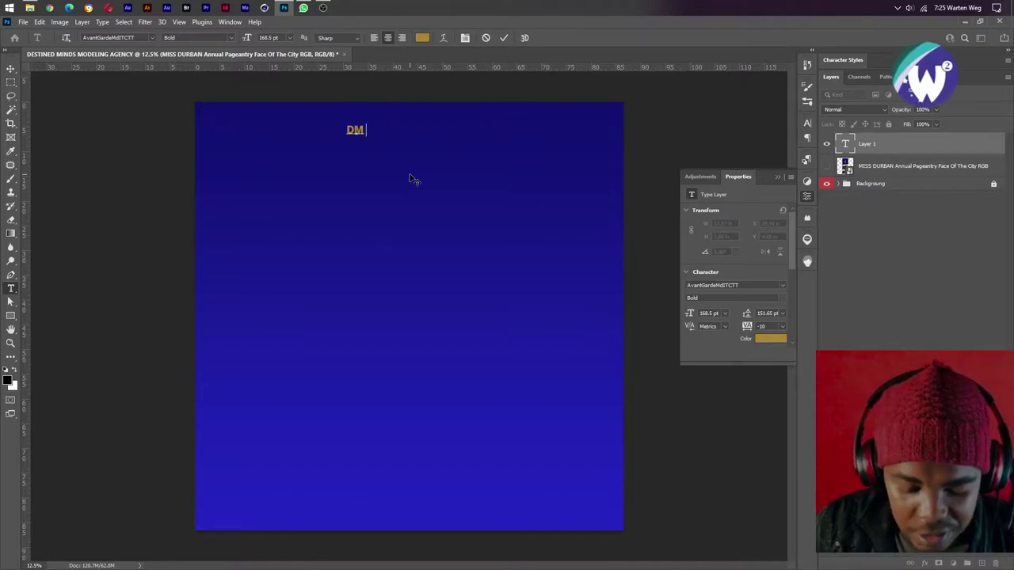
type(".model")
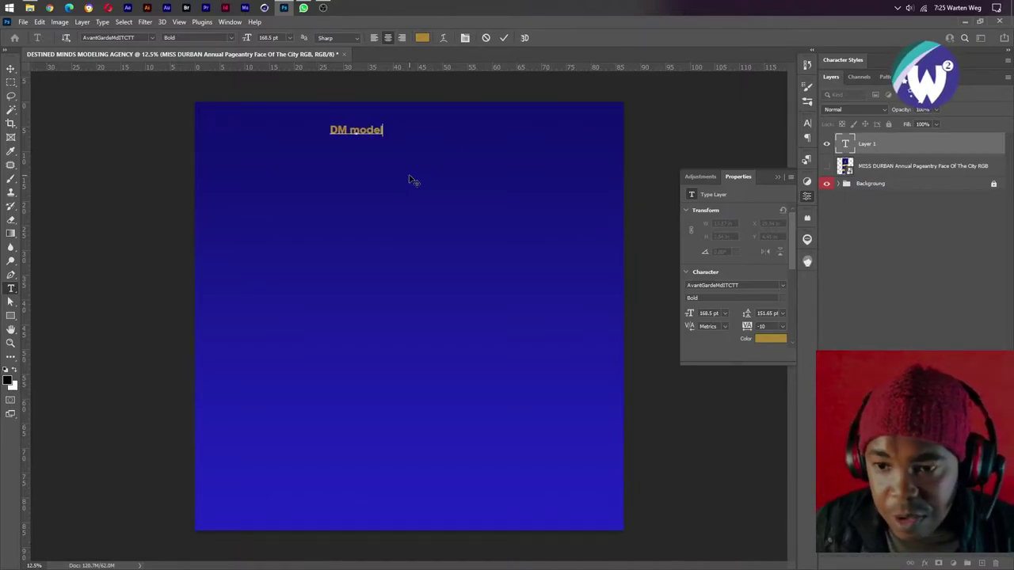
type("s")
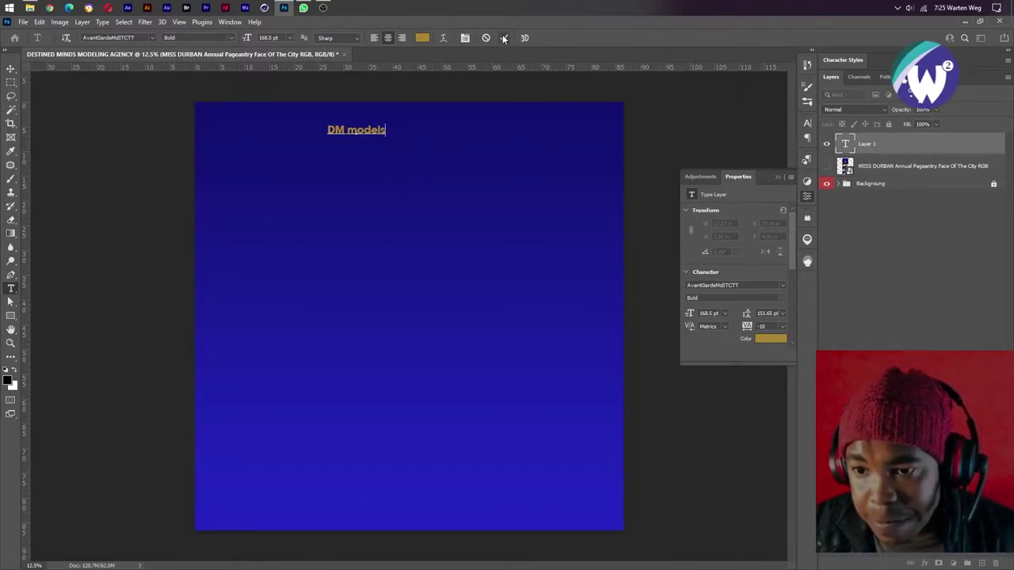
left_click(504, 39)
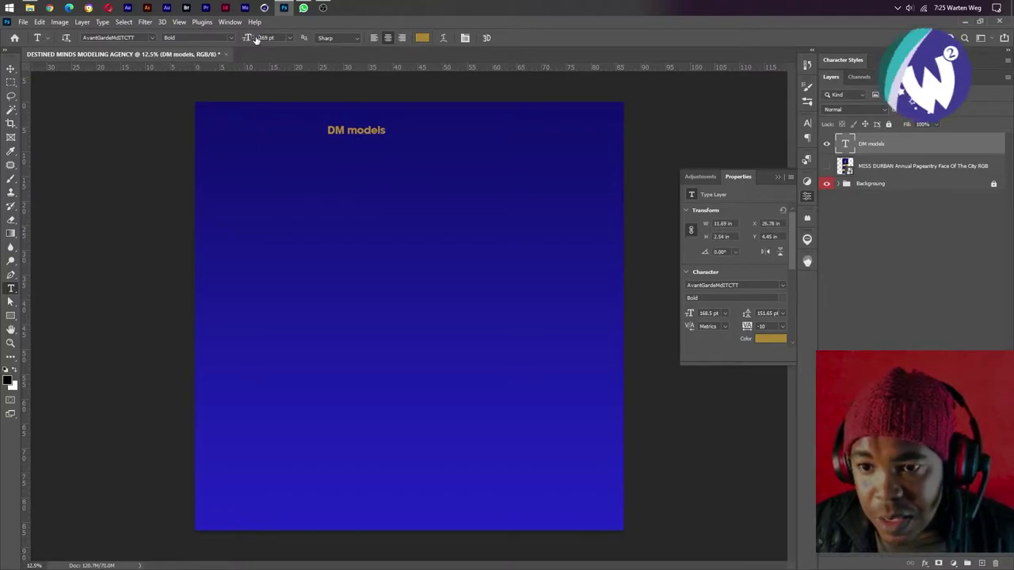
left_click_drag(252, 37, 293, 38)
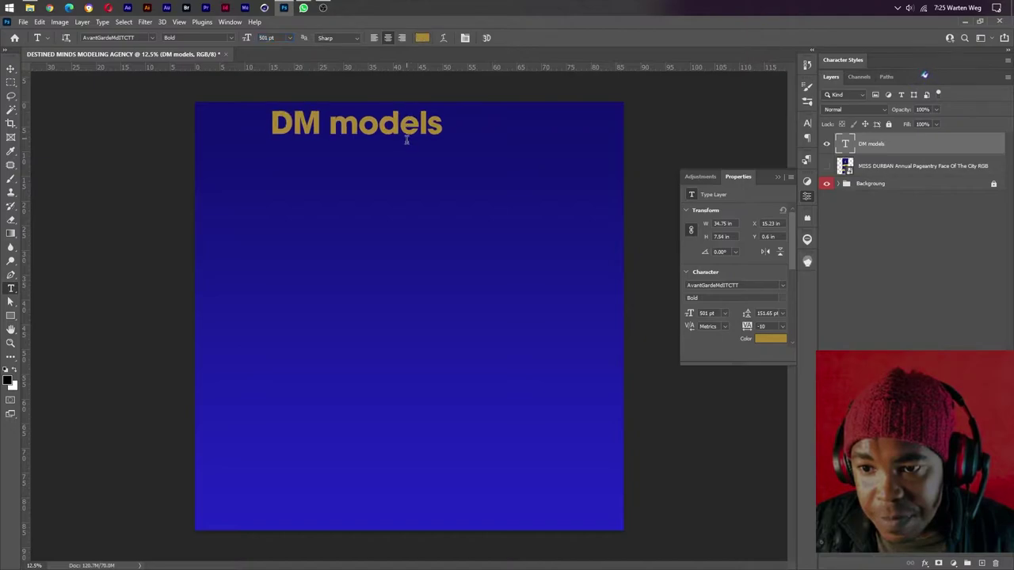
left_click_drag(400, 135, 437, 153)
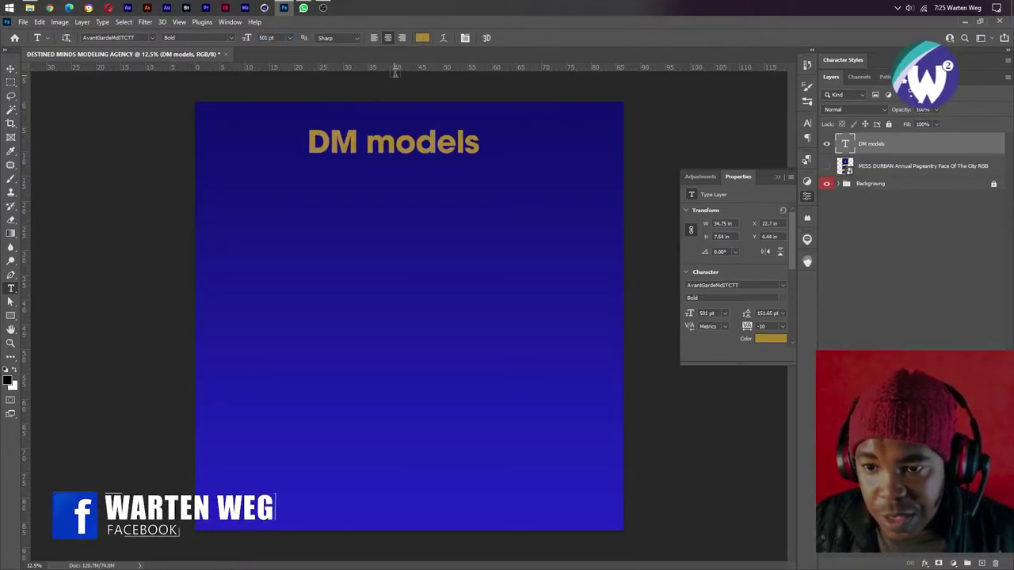
- Place two horizontal guides around the title and set its size to 520 pt
left_click_drag(396, 70, 398, 128)
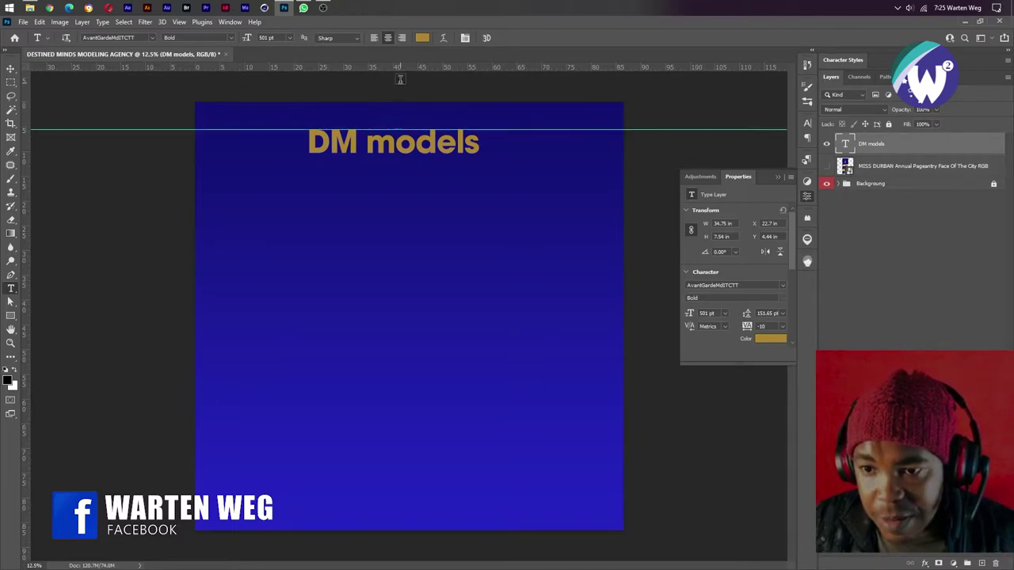
left_click_drag(400, 70, 419, 151)
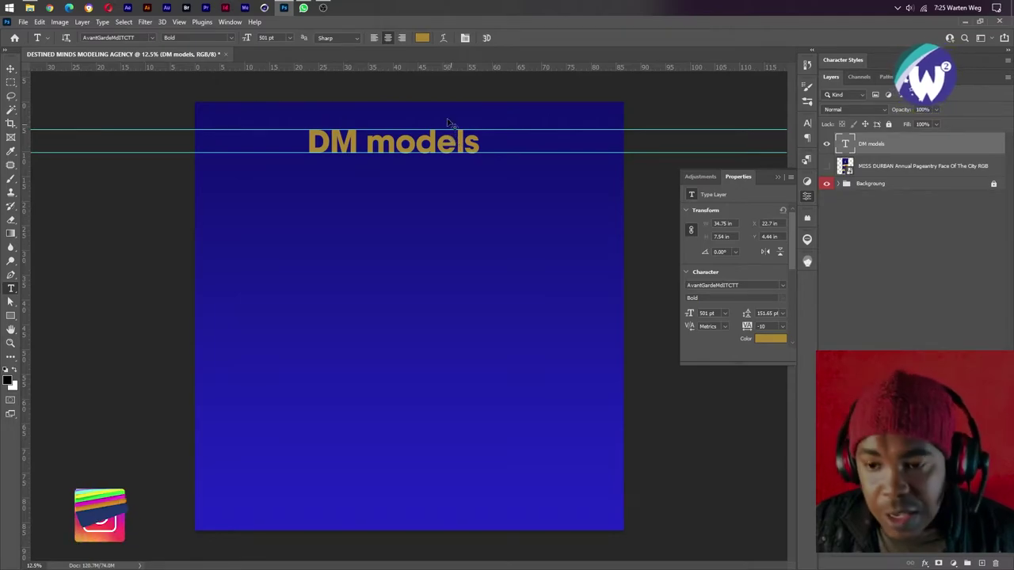
key("ctrl+a")
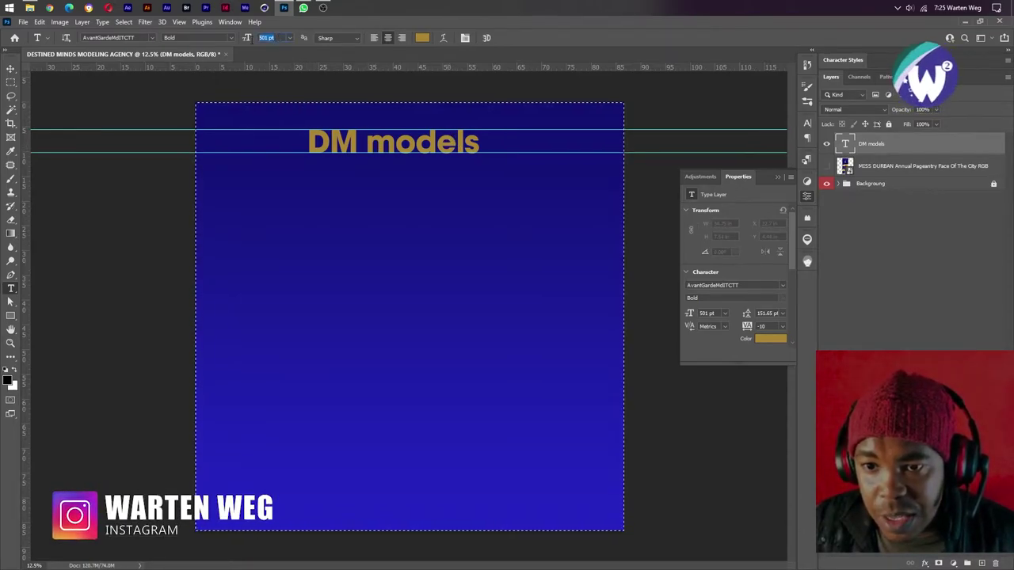
type("510")
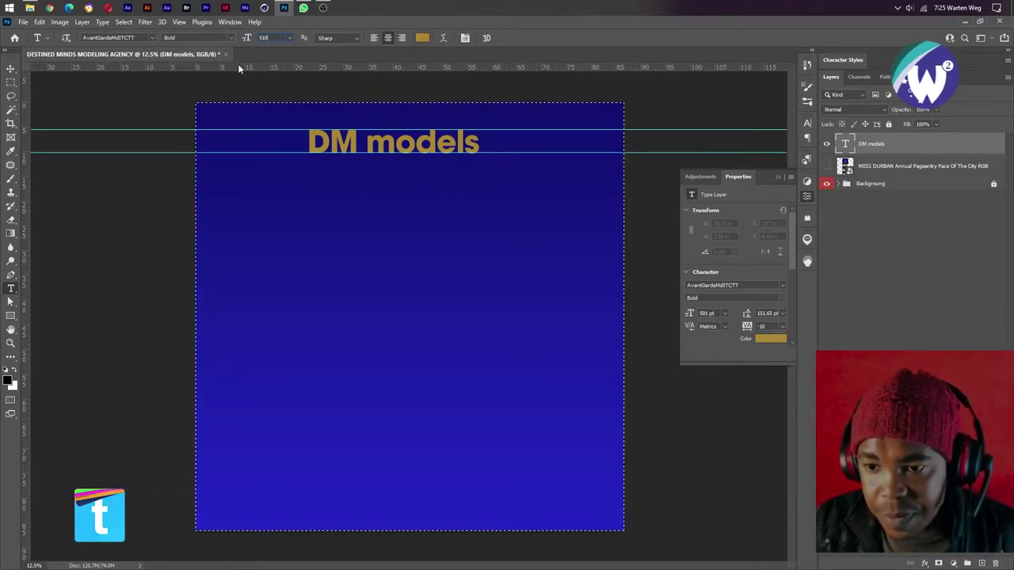
key("BackSpace")
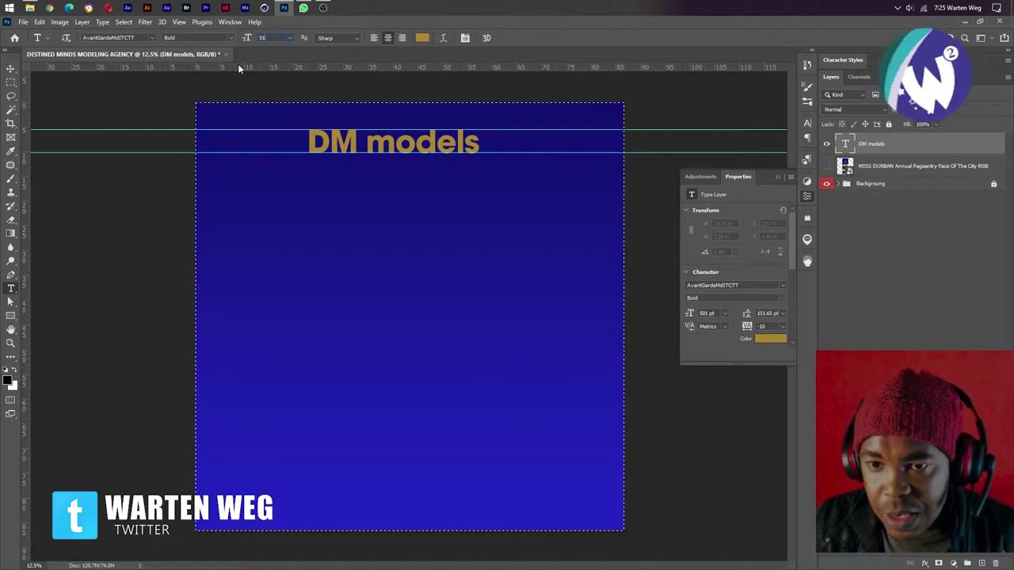
key("BackSpace")
type("20")
key("Return")
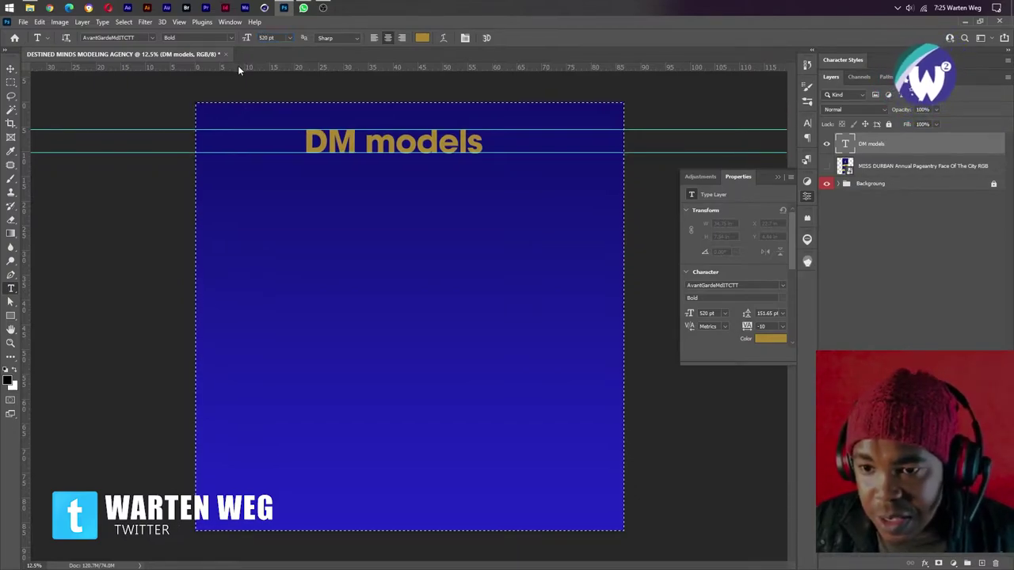
- Enlarge the DM models title to 550 pt and reopen the WhatsApp reference image
scroll(408, 163, "up", 3)
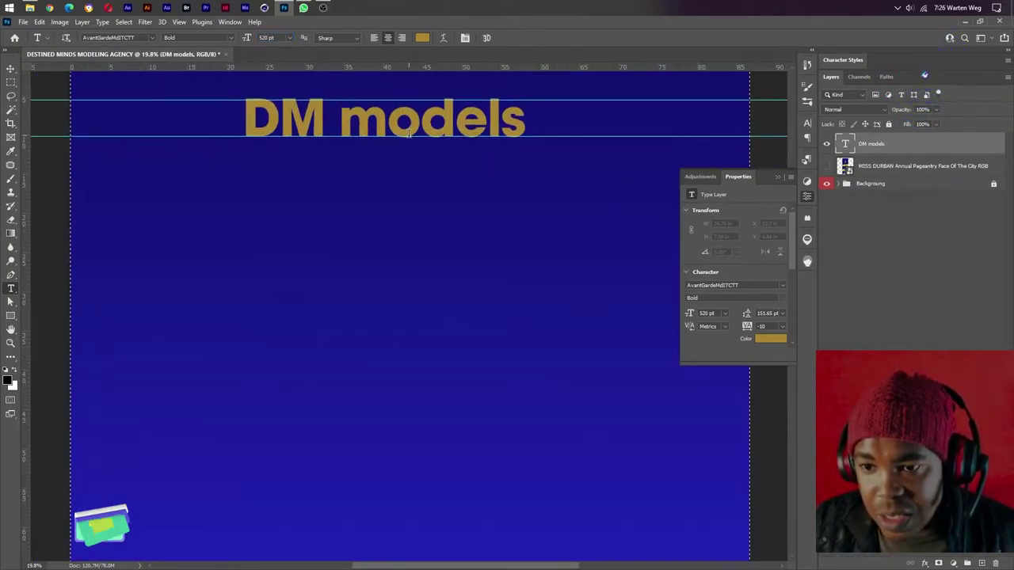
scroll(408, 134, "up", 2)
scroll(360, 177, "up", 2)
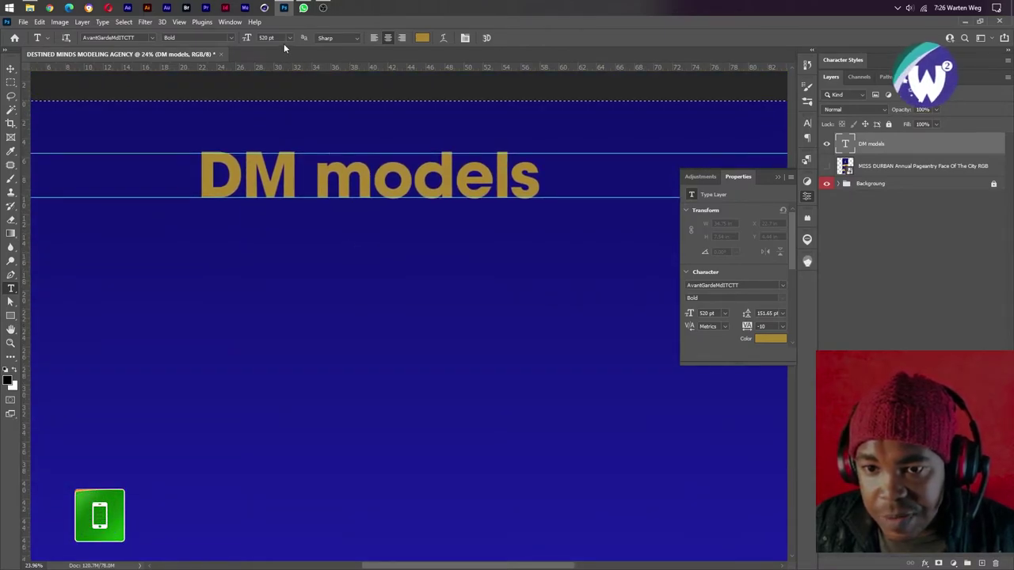
left_click(270, 37)
type("55")
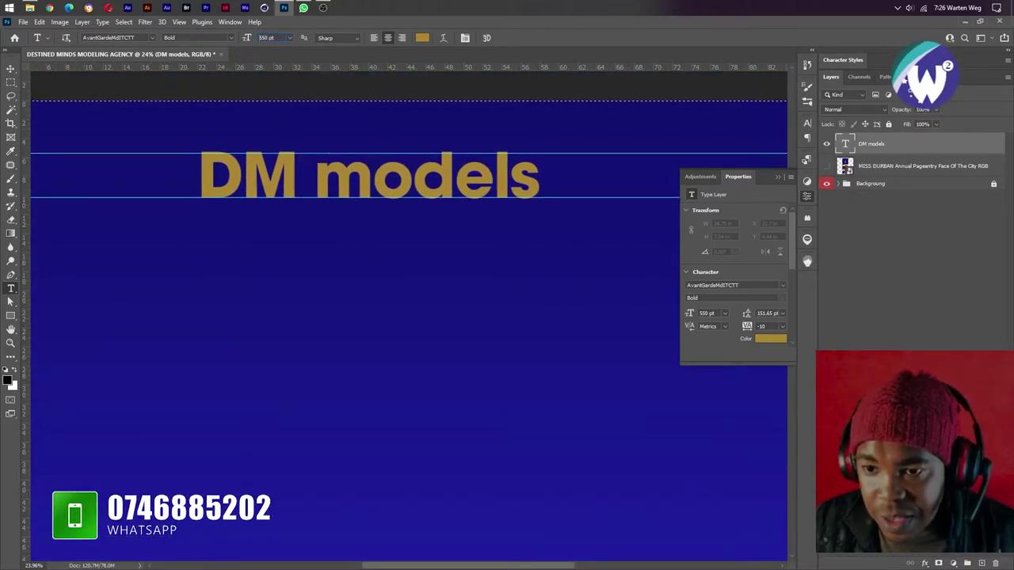
key("Return")
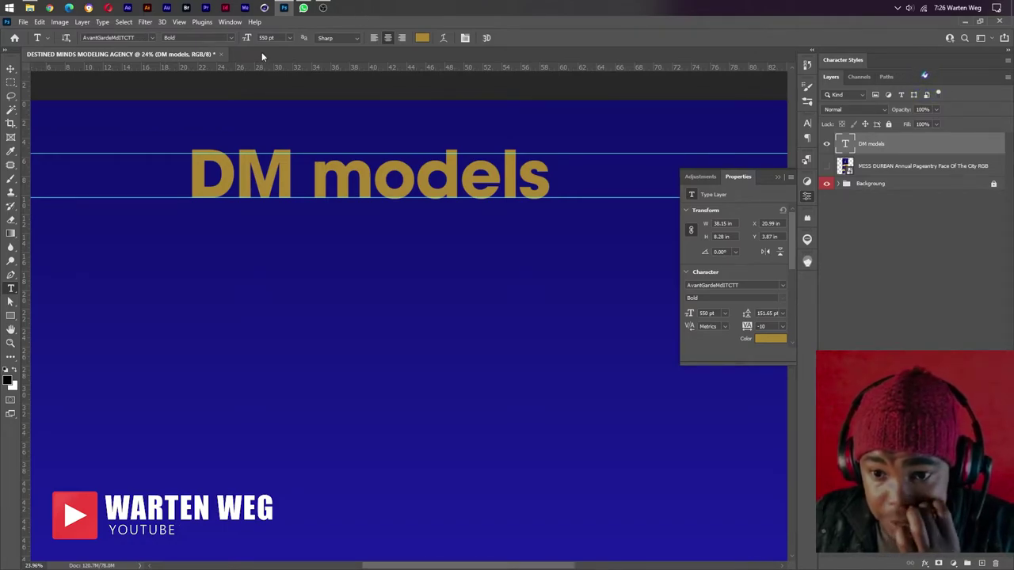
left_click(304, 8)
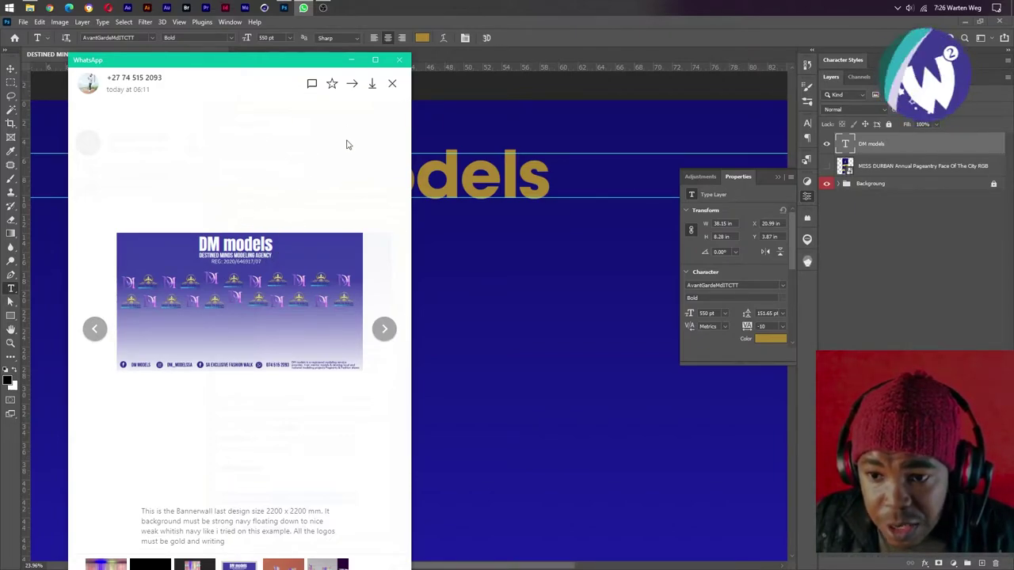
- Close the reference image, highlight the 'Anton font' instruction in WhatsApp, and return to Photoshop
left_click(391, 85)
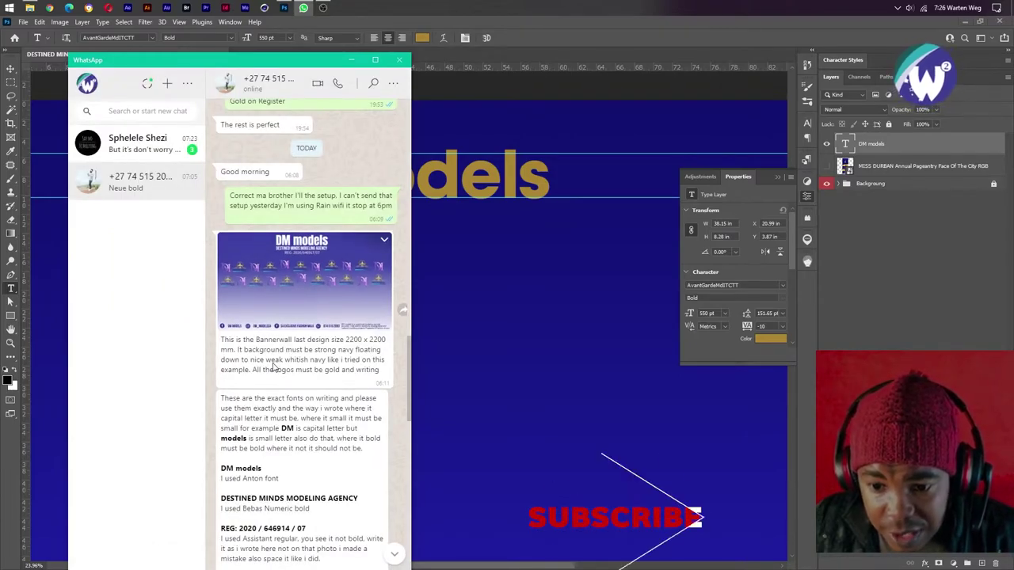
scroll(278, 372, "down", 3)
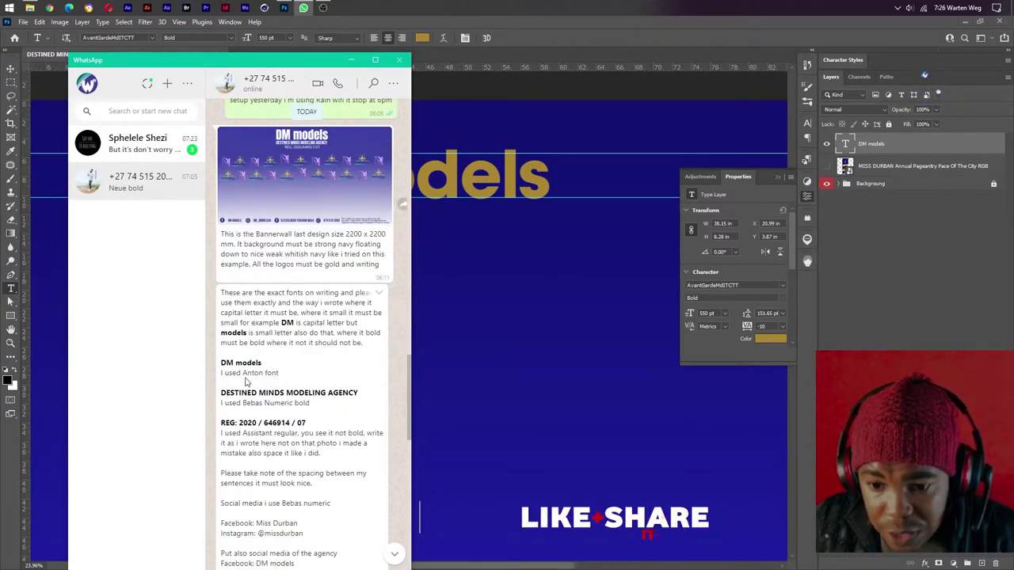
left_click_drag(243, 372, 278, 373)
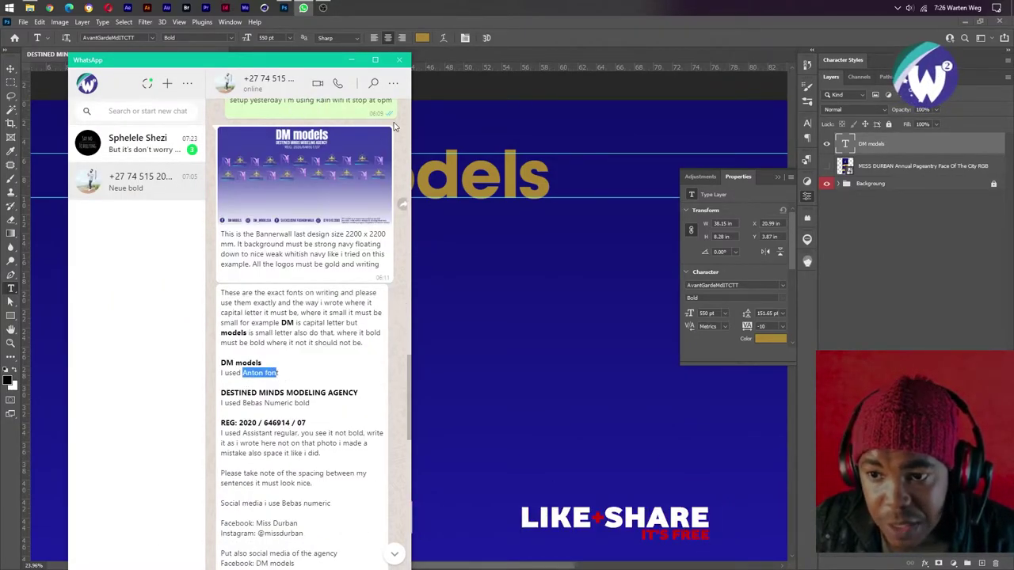
left_click(882, 145)
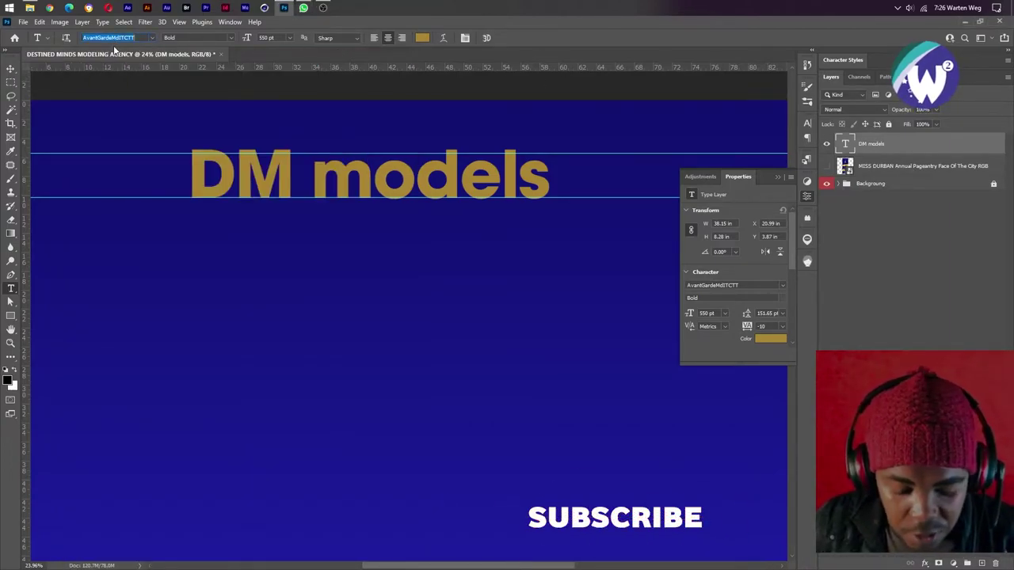
- Set the DM models title to Anton Regular, nudge it down, and centre it horizontally
type("anto")
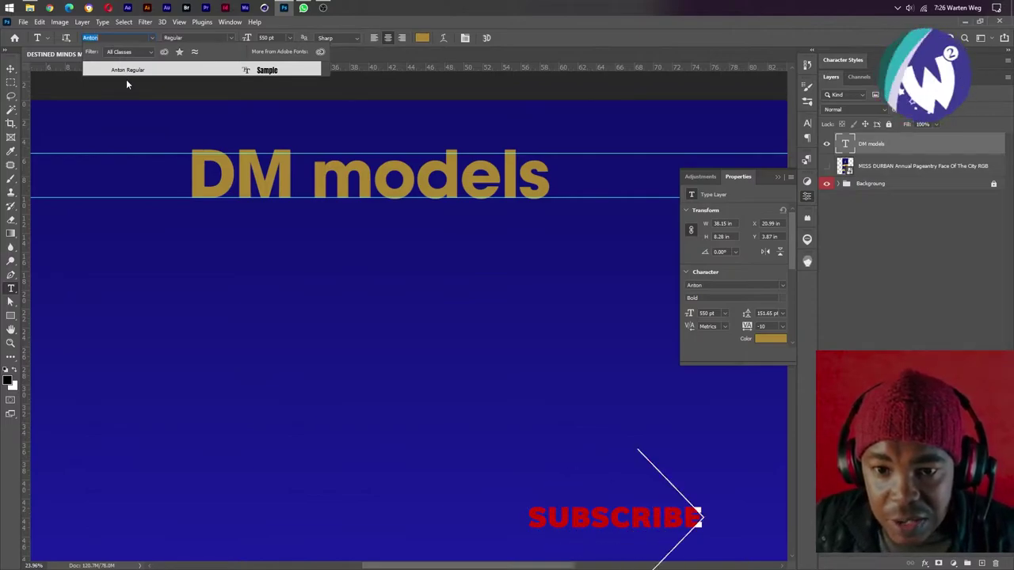
left_click(127, 70)
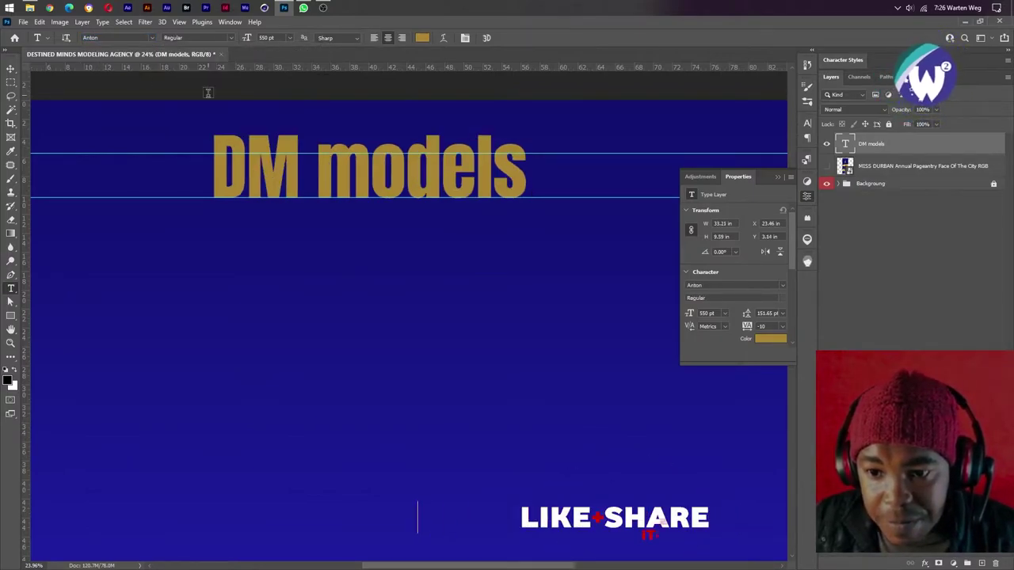
left_click(11, 70)
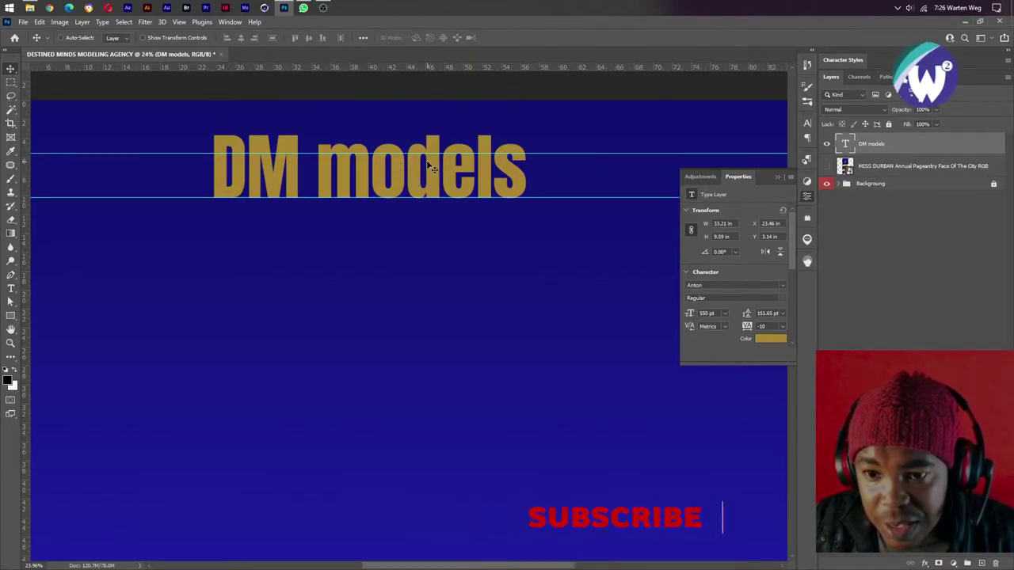
left_click_drag(426, 165, 427, 175)
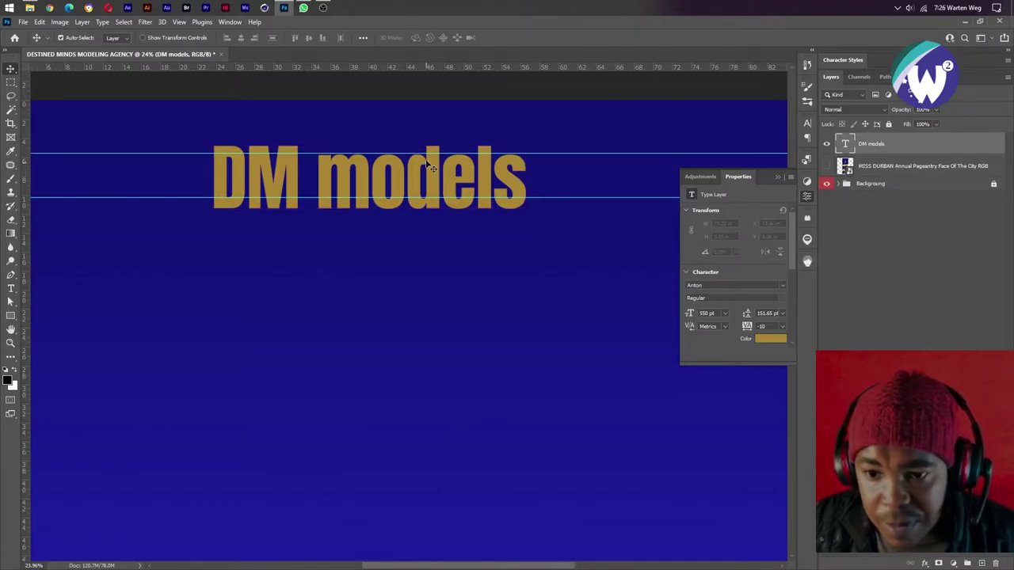
key("ctrl+a")
left_click(240, 38)
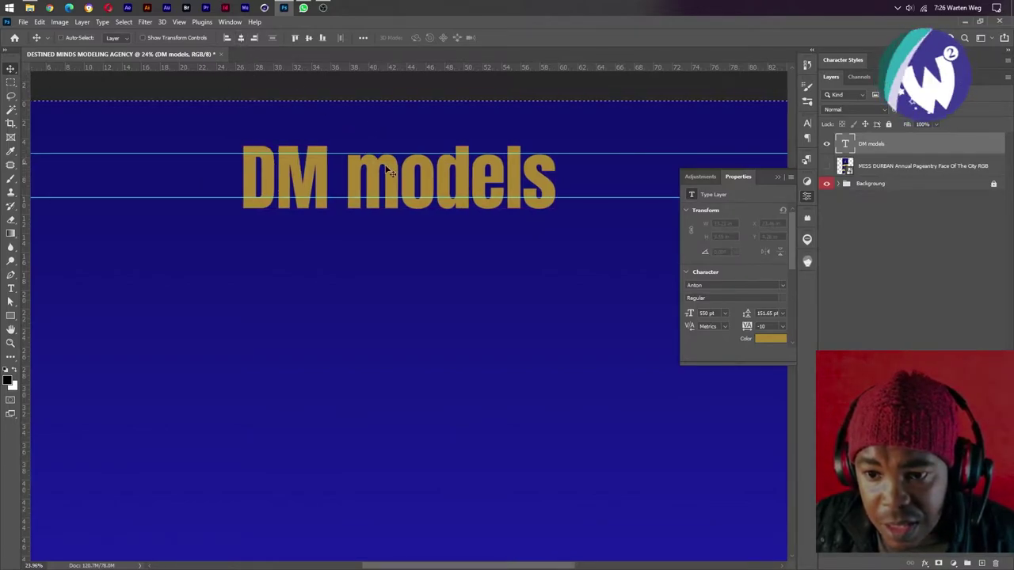
- Position guides along the title's top, bottom, left and right edges
left_click_drag(399, 154, 400, 145)
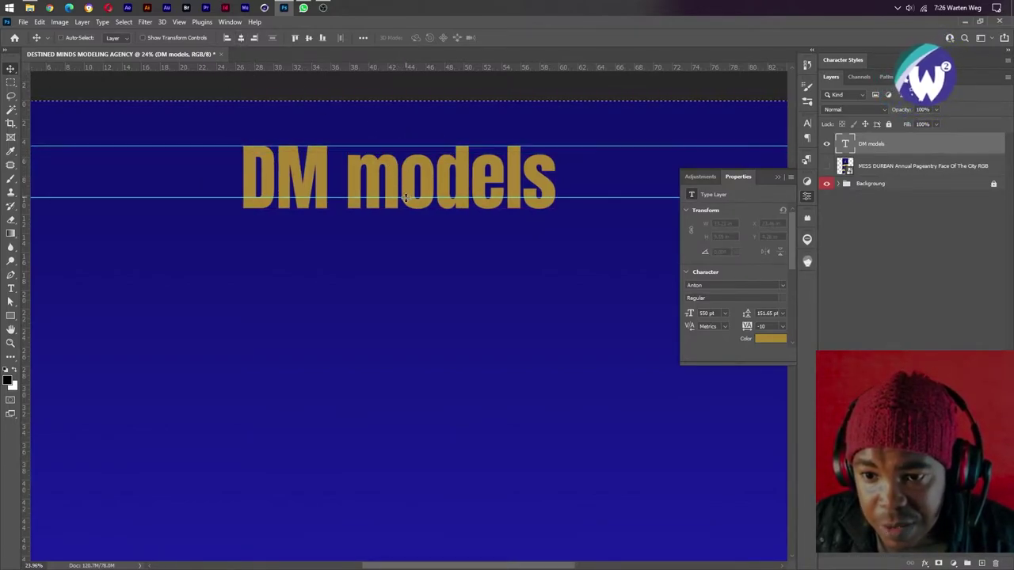
left_click_drag(408, 198, 409, 208)
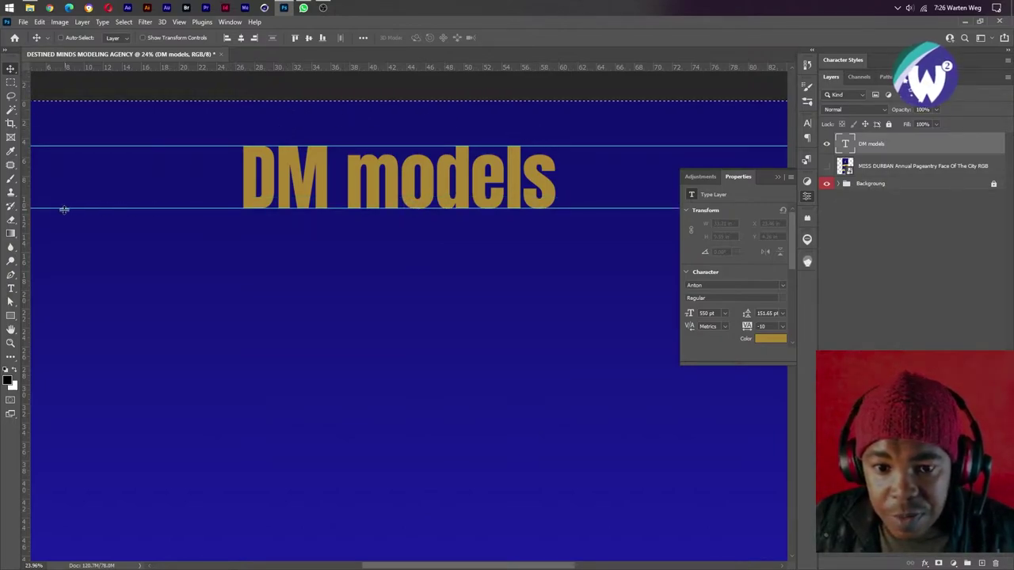
left_click_drag(23, 209, 244, 216)
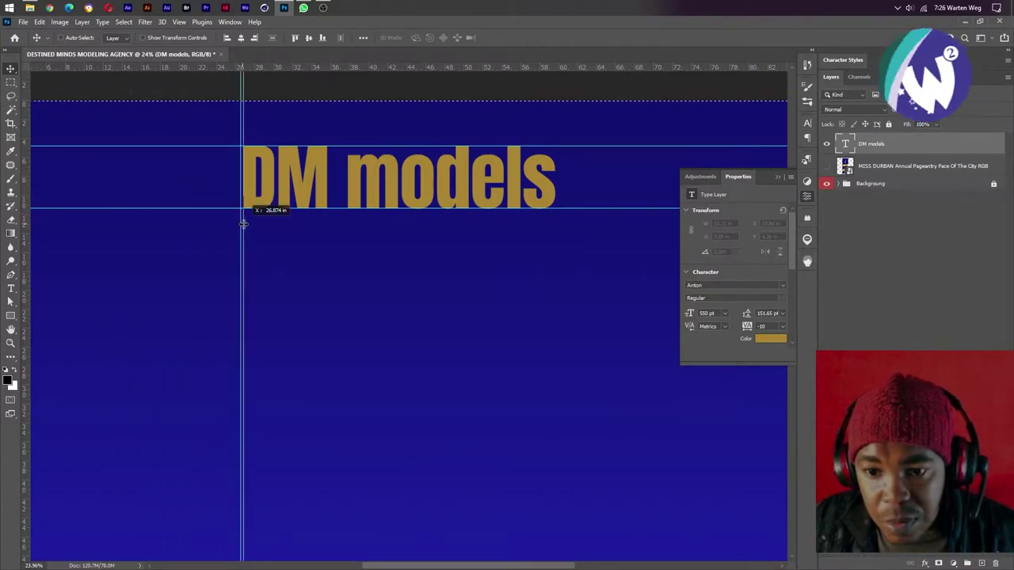
left_click_drag(32, 187, 555, 181)
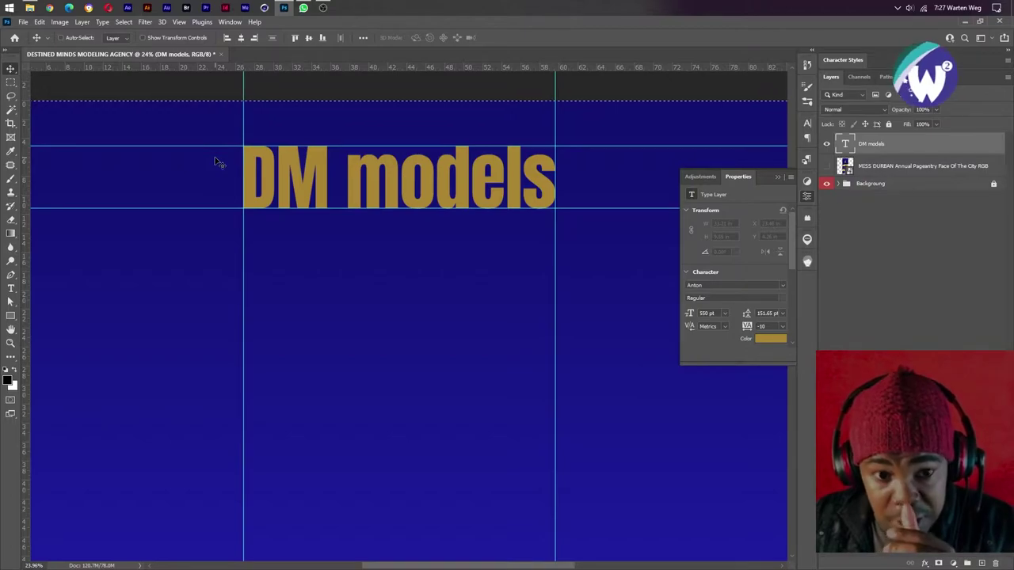
left_click(302, 8)
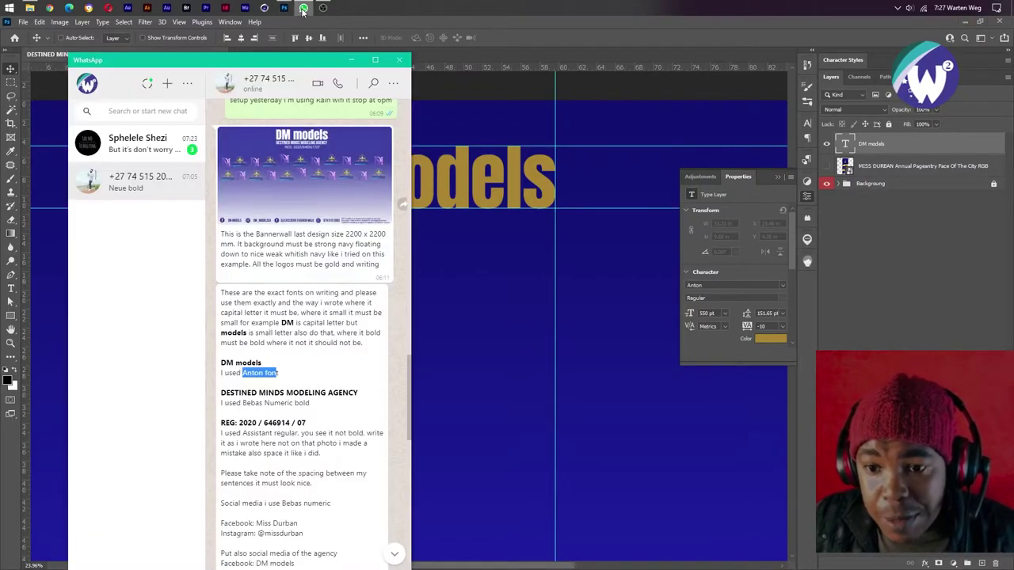
- View the reference banner in WhatsApp, select the agency name in the brief, and return to Photoshop
left_click(308, 156)
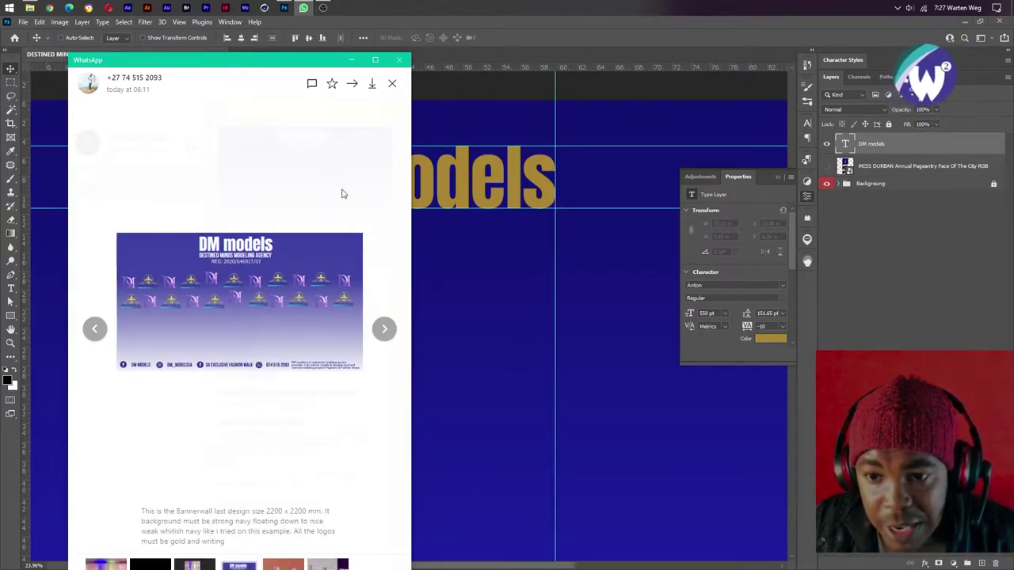
left_click(392, 85)
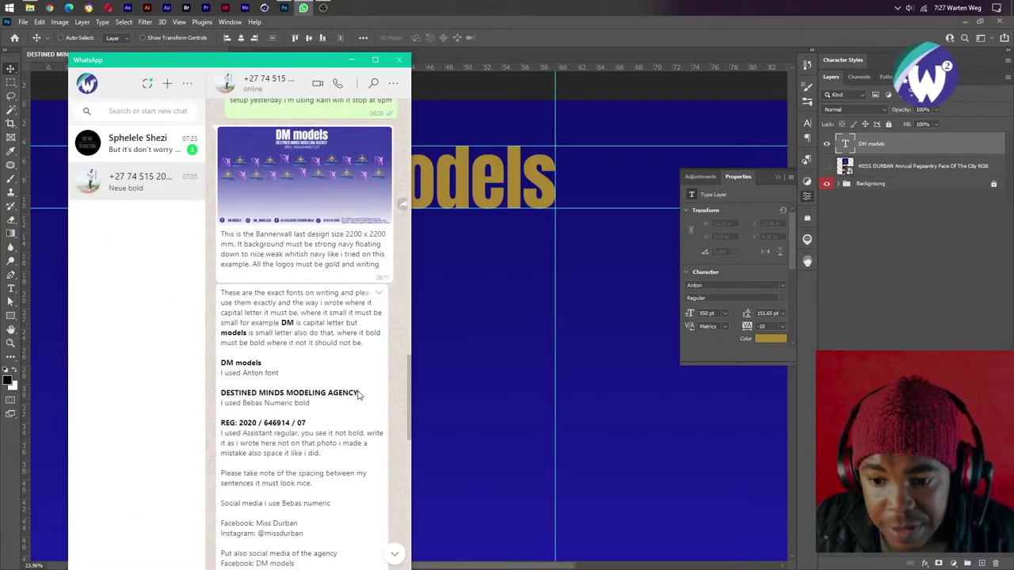
left_click_drag(357, 393, 256, 393)
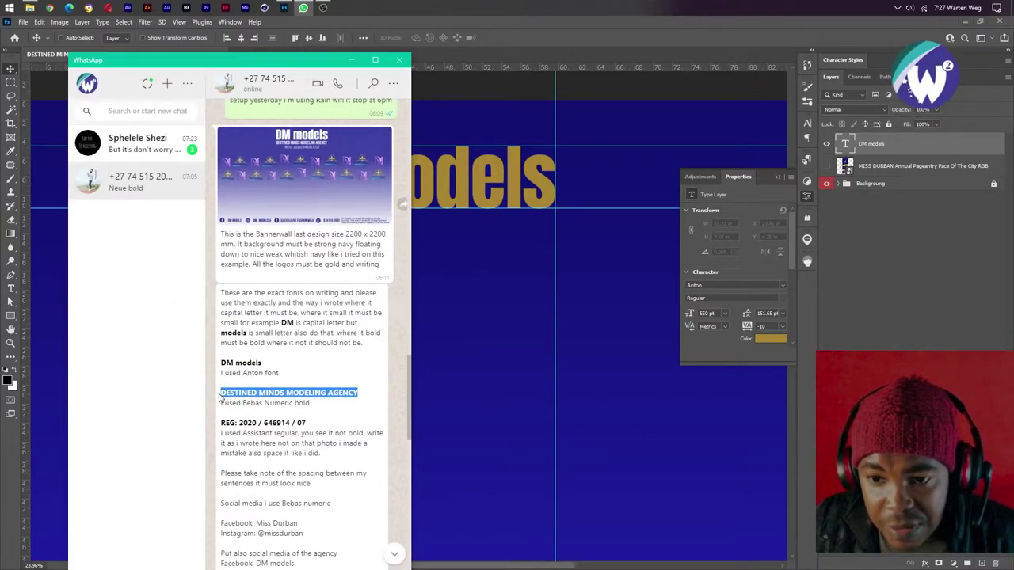
left_click(449, 275)
key("t")
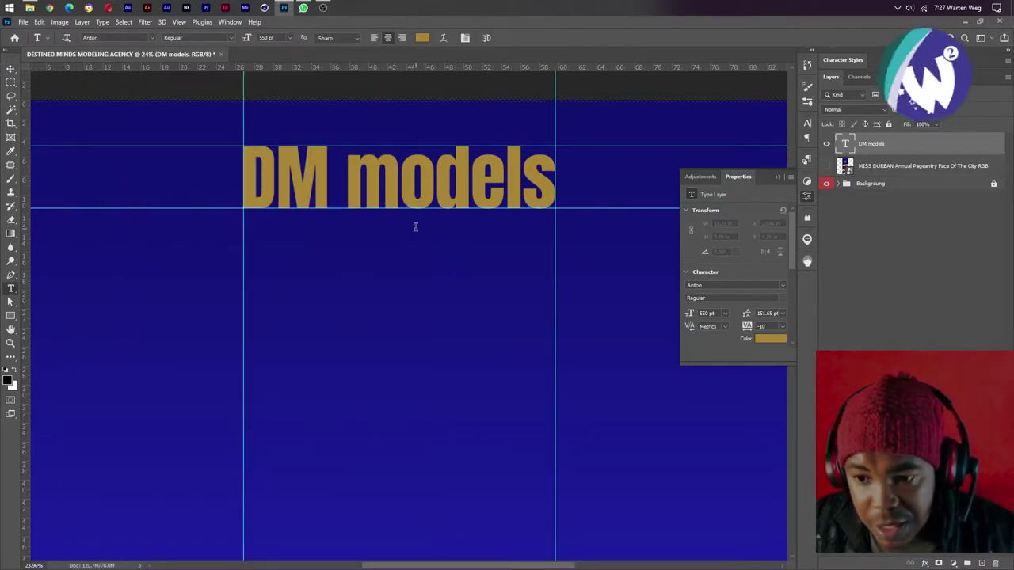
- Paste DESTINED MINDS MODELING AGENCY as a new text line below the DM models title
left_click(415, 227)
left_click(397, 246)
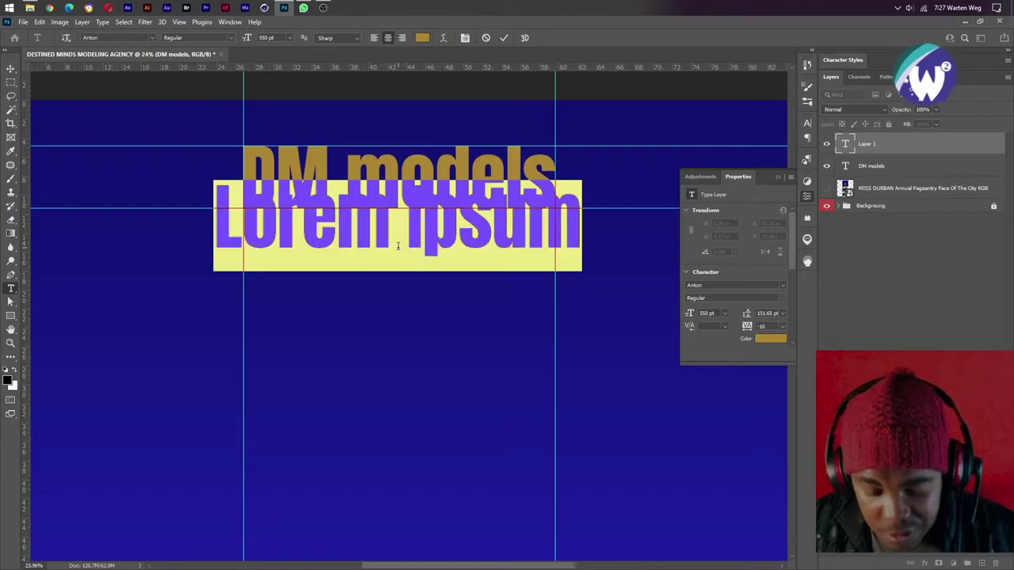
key("ctrl+v")
left_click_drag(420, 324, 423, 362)
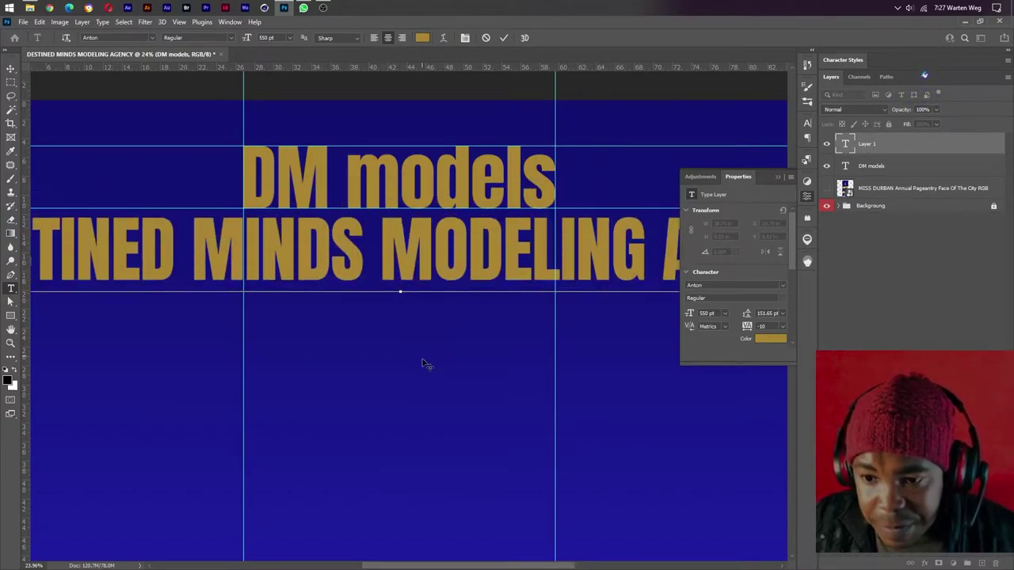
left_click(504, 37)
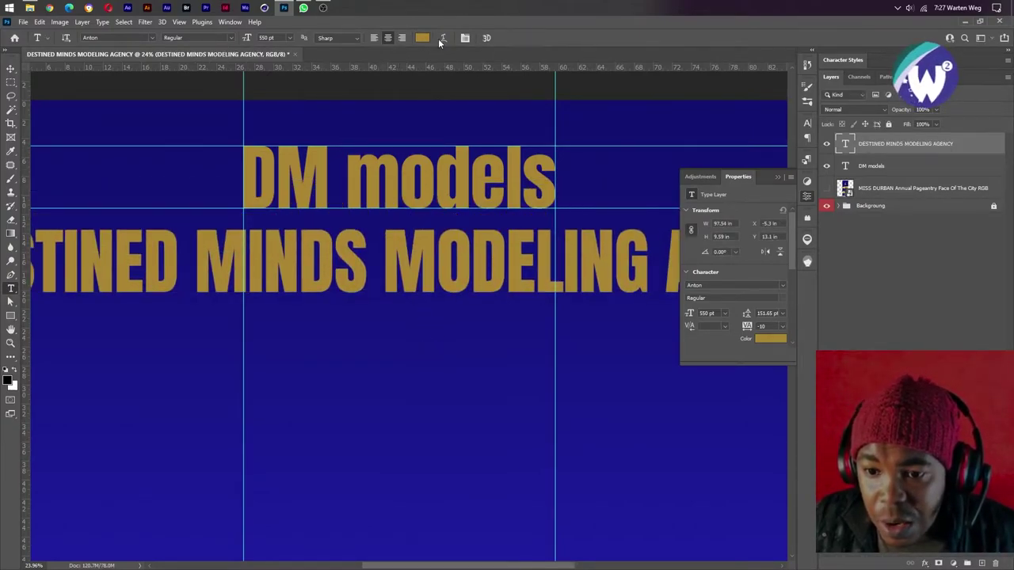
- Set the agency line's font to Bebas Neue at about 230 pt
left_click(137, 40)
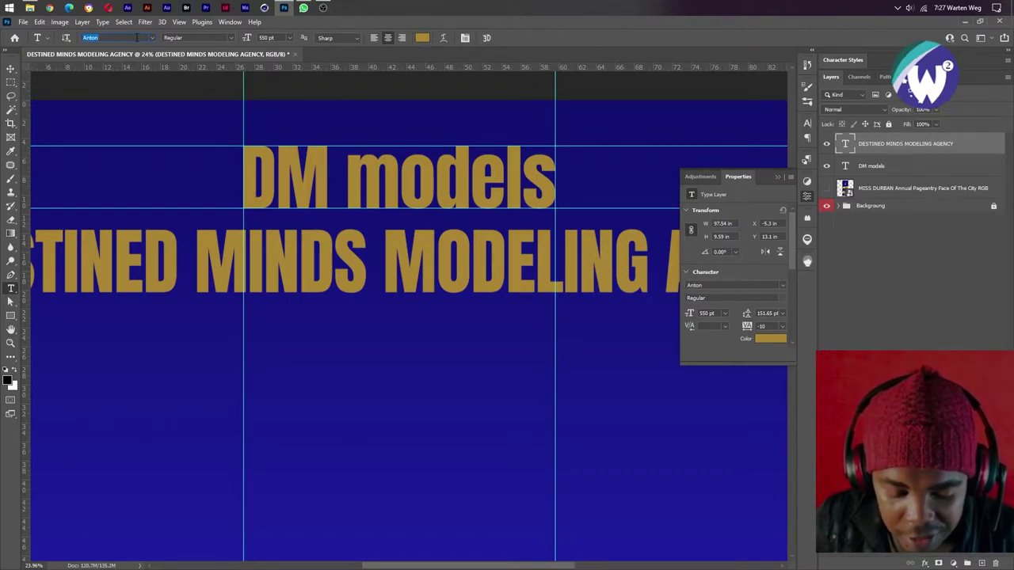
type("beb")
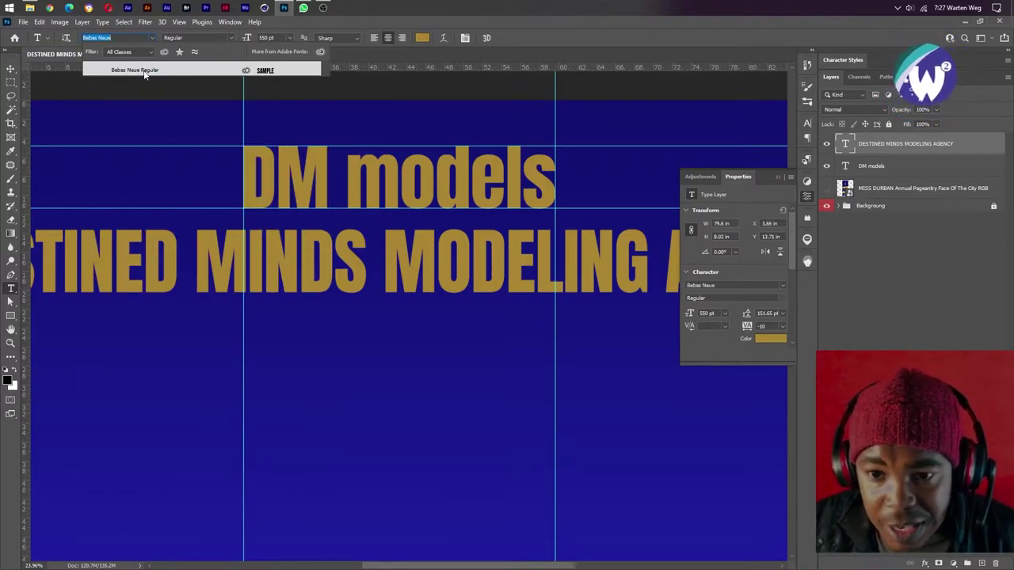
left_click(144, 69)
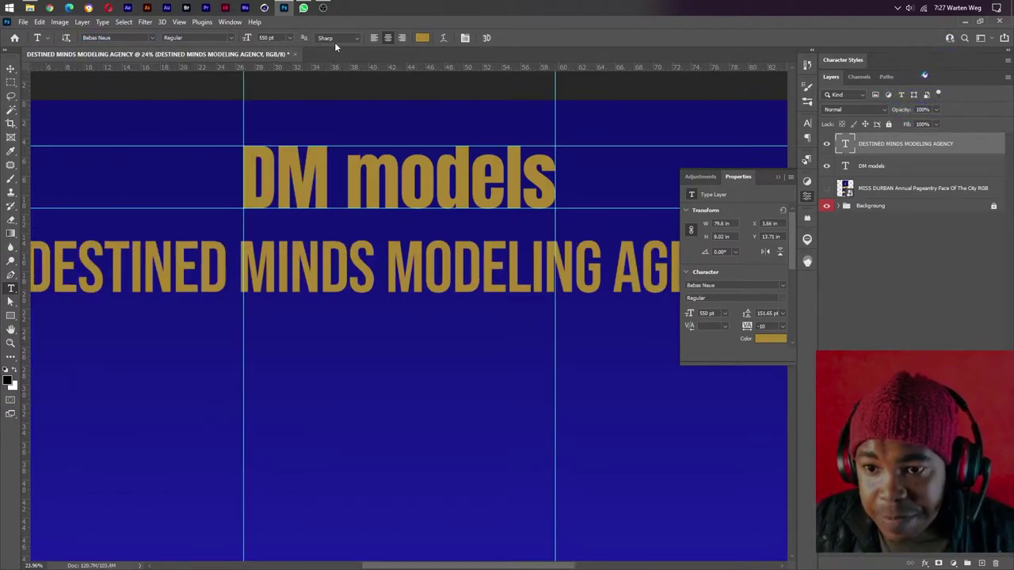
type("446")
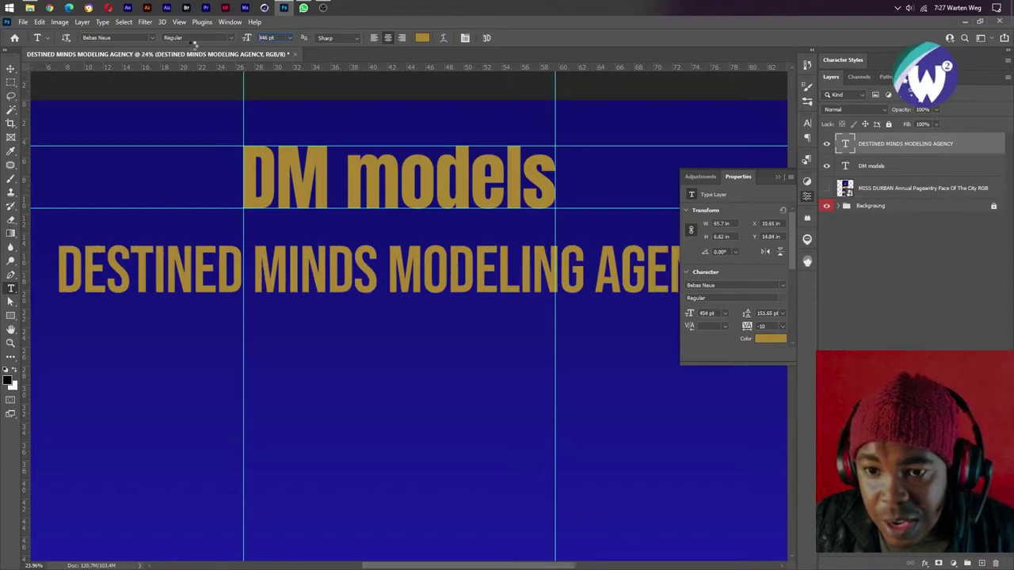
key("Return")
left_click(290, 38)
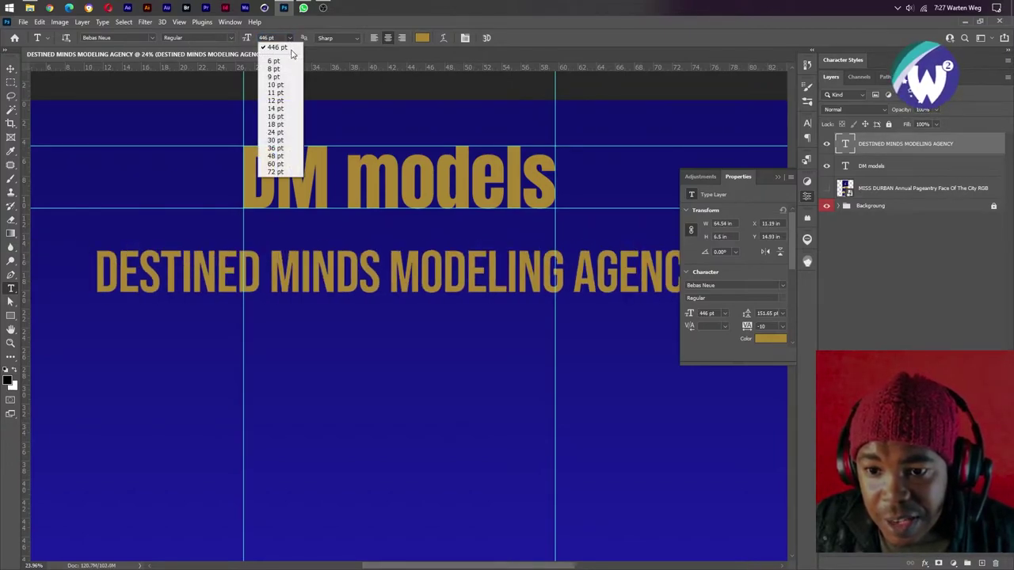
left_click(276, 171)
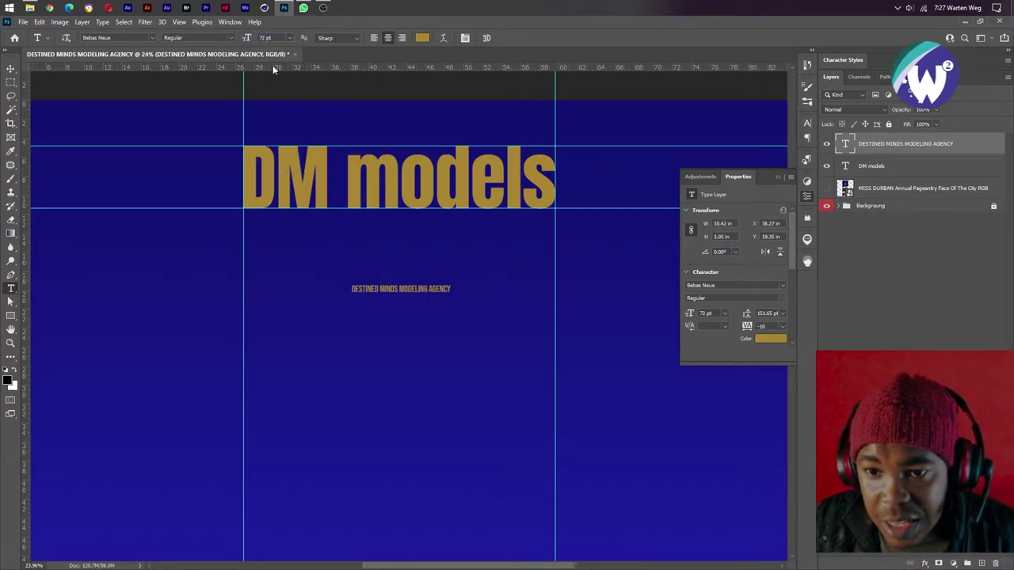
left_click_drag(248, 38, 315, 39)
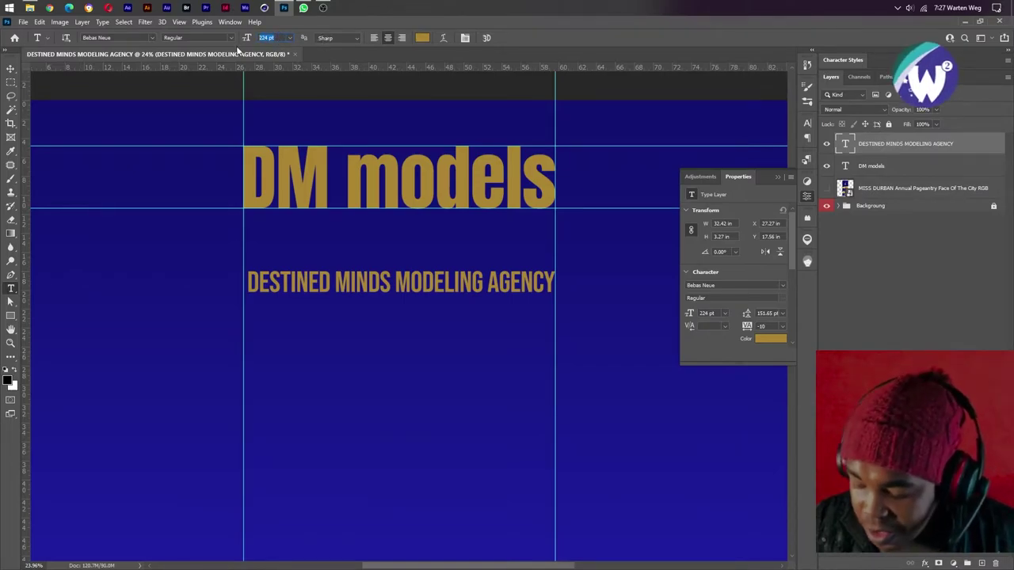
type("30")
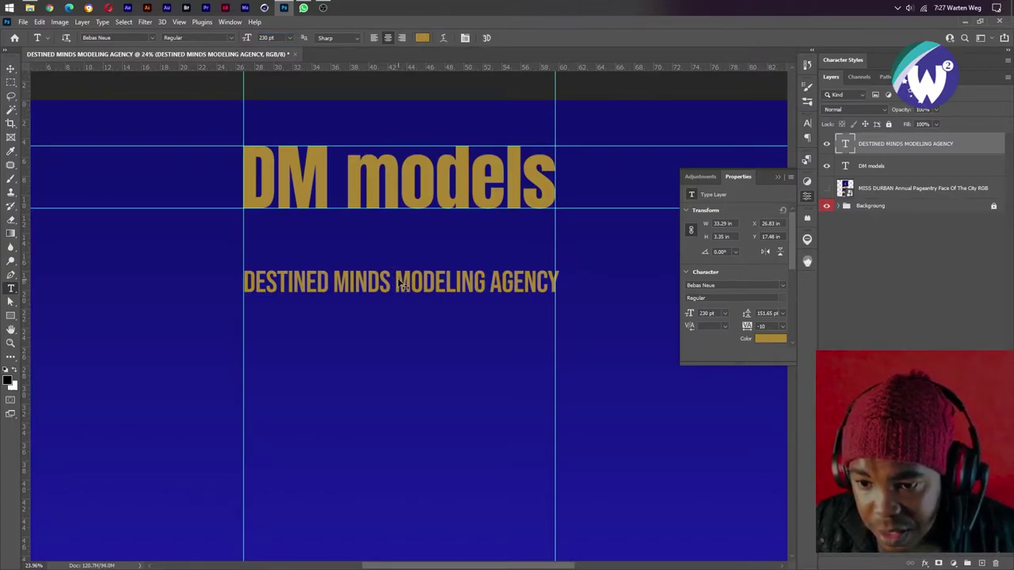
- Move the agency line just under the title and stretch its right edge to the guide
left_click_drag(400, 284, 400, 230)
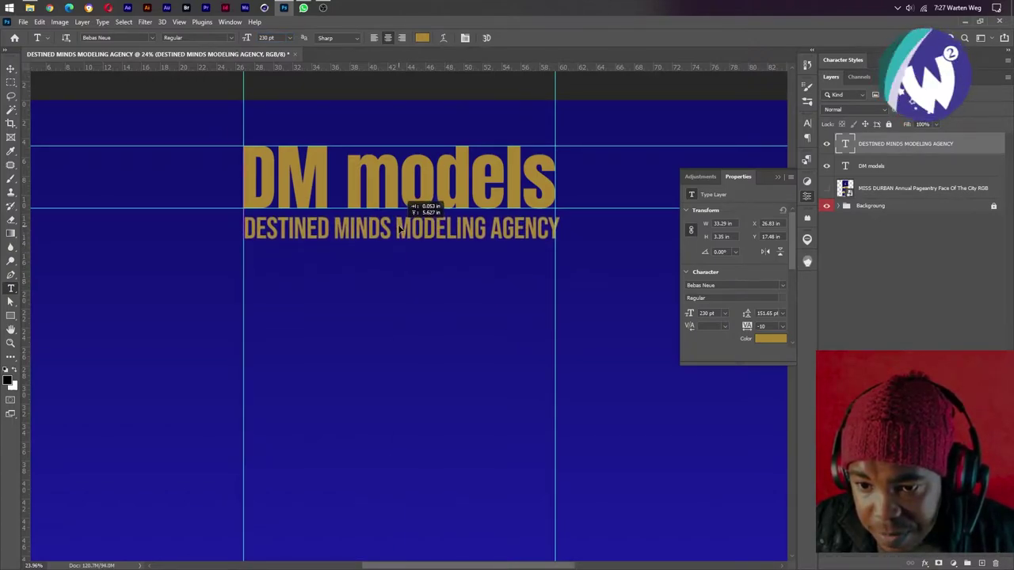
left_click_drag(400, 230, 398, 230)
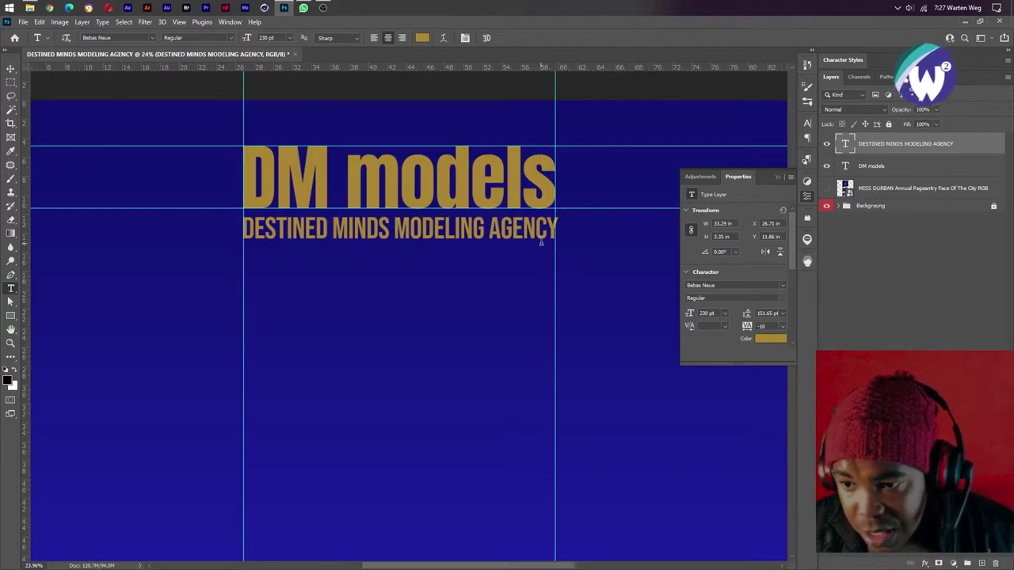
scroll(568, 229, "up", 3)
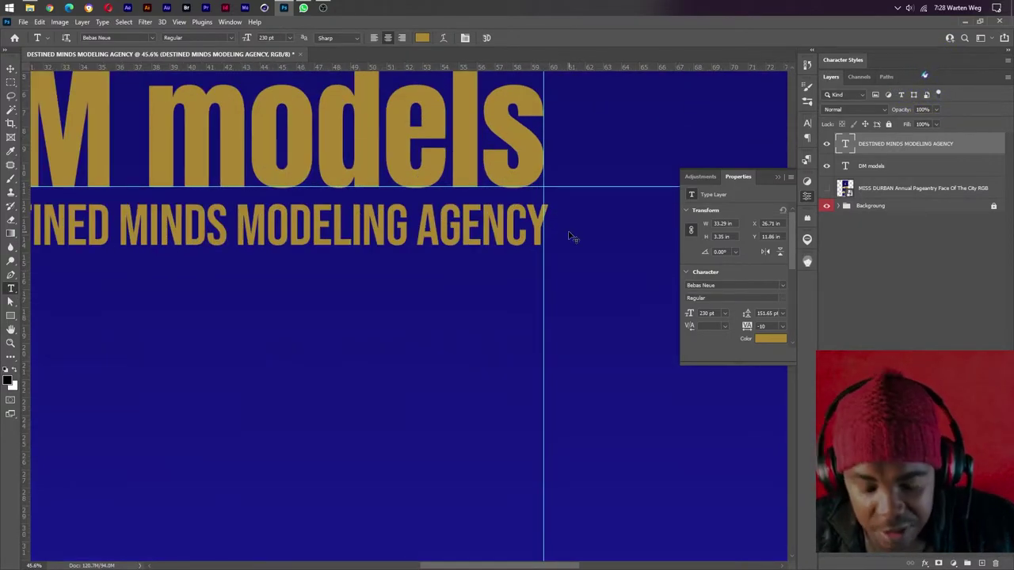
key("ctrl+t")
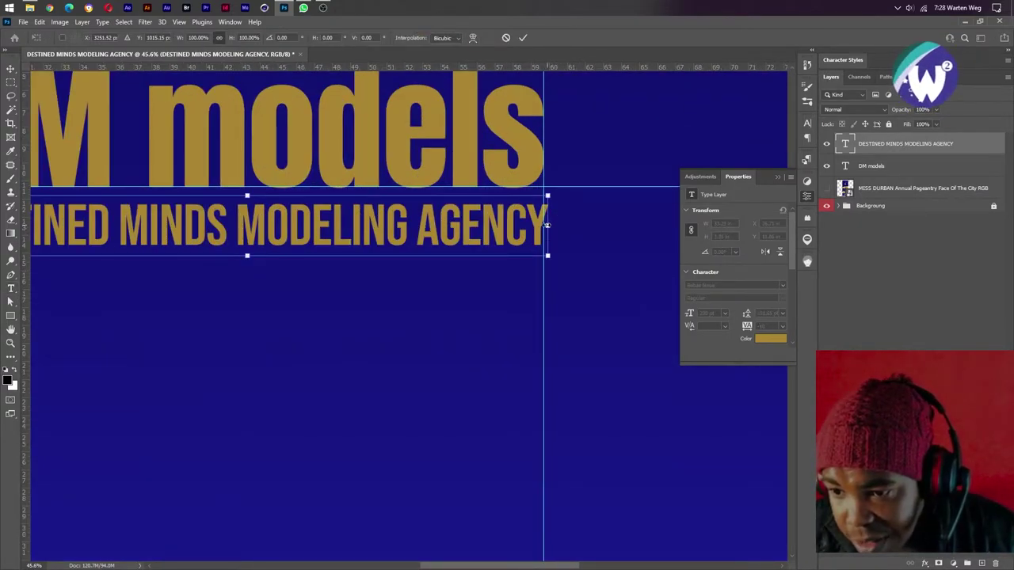
left_click_drag(547, 226, 544, 225)
key("Return")
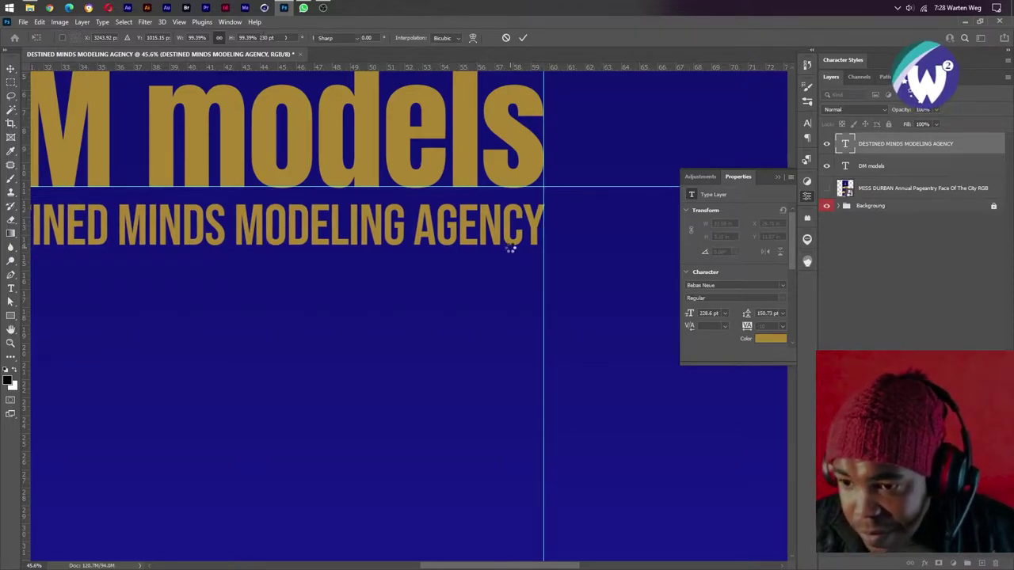
- Stretch the agency line's left edge to the guide and centre it horizontally with the title
mouse_move(294, 258)
left_mouse_down()
mouse_move(582, 253)
mouse_move(527, 259)
left_mouse_up()
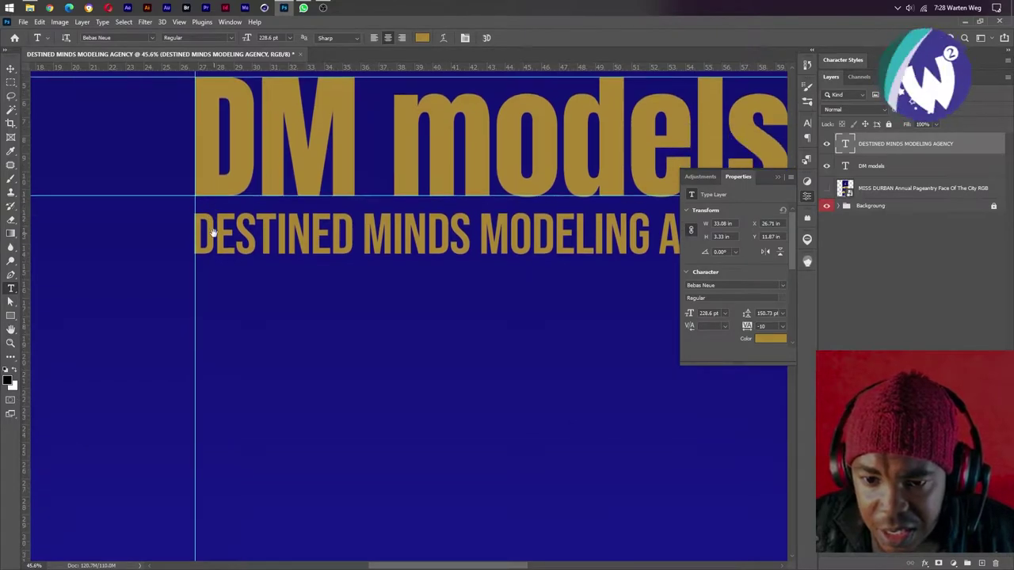
key("ctrl+t")
scroll(199, 236, "up", 2)
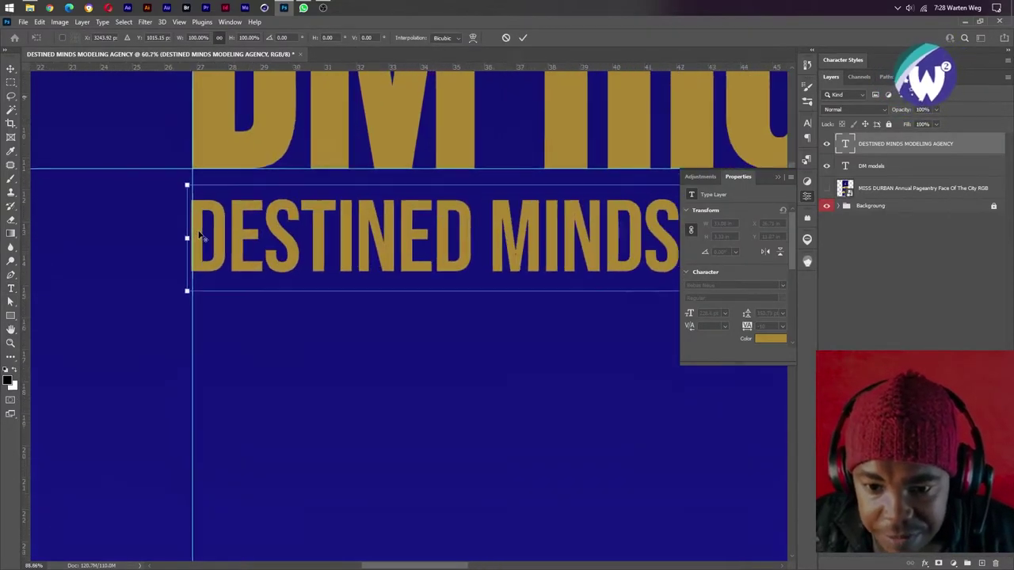
scroll(199, 236, "up", 7)
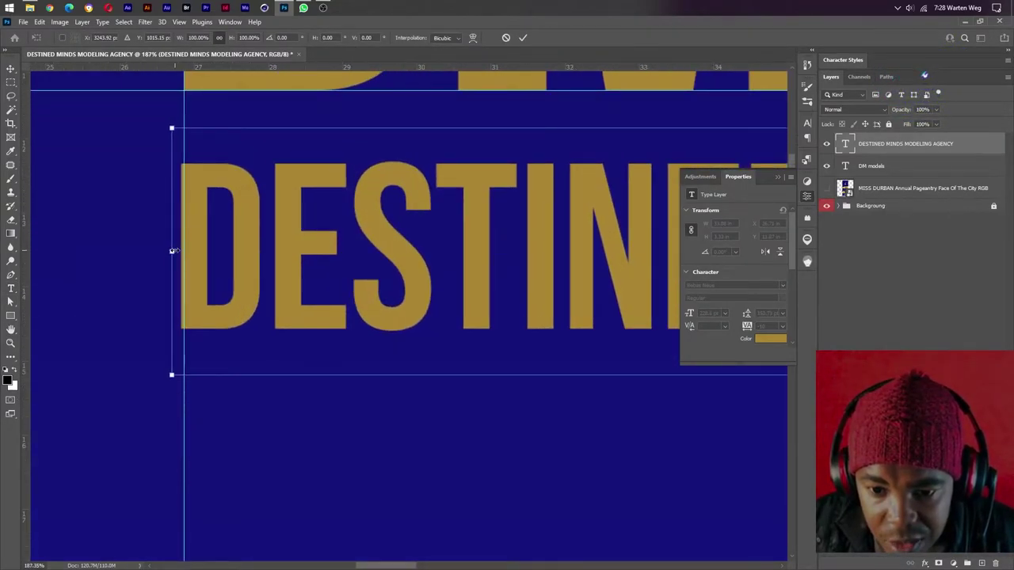
left_click_drag(171, 250, 176, 249)
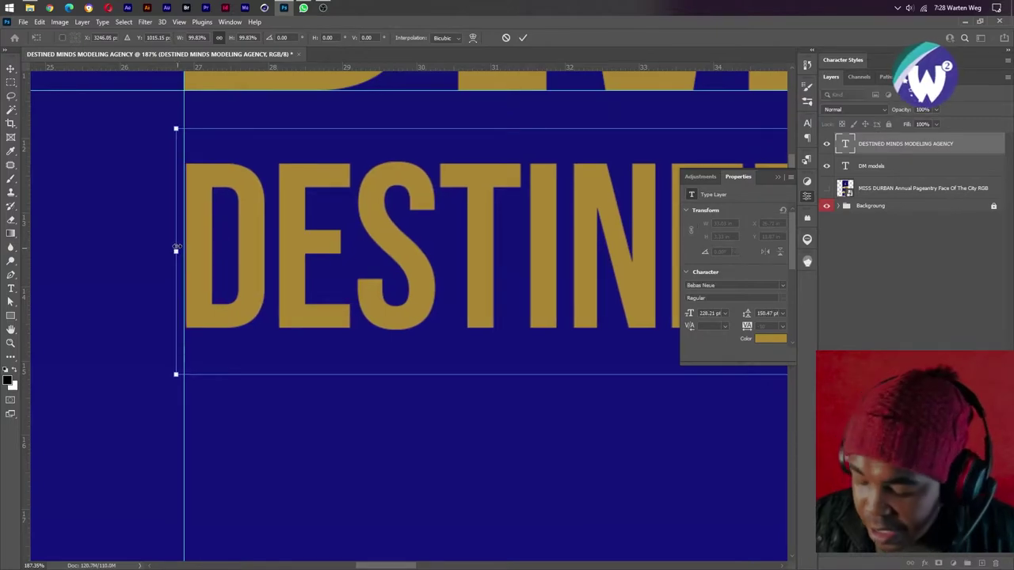
key("Return")
key("t")
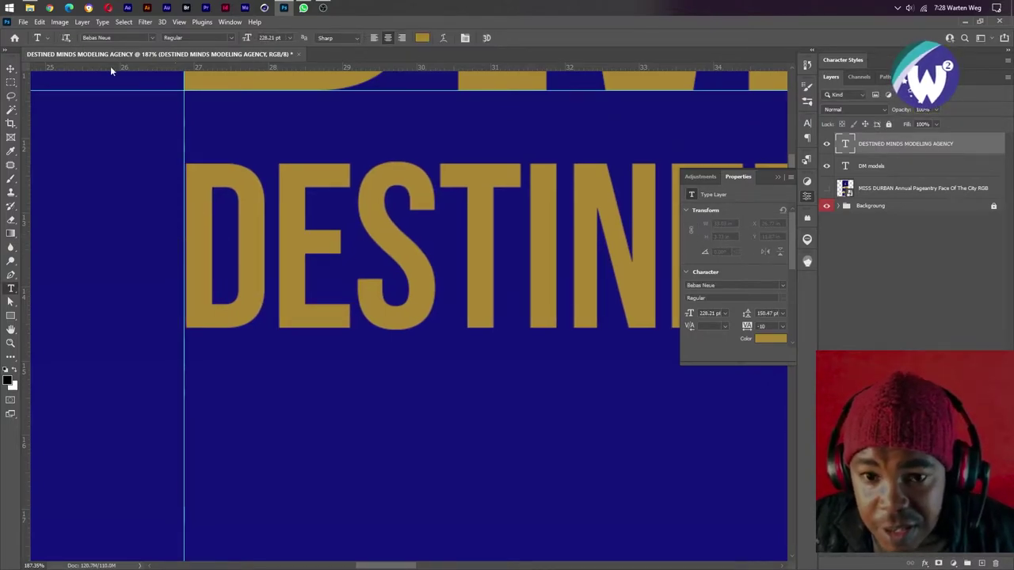
left_click(9, 69)
left_click(240, 38)
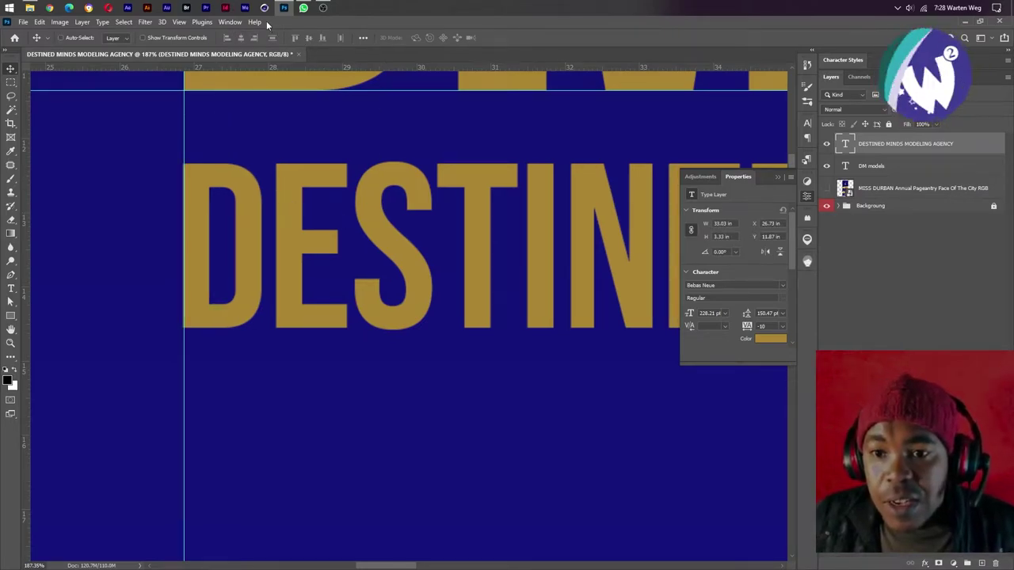
- Review the sample banner in WhatsApp, select the REG: 2020 / 646914 / 07 line, and return to Photoshop
left_click(303, 8)
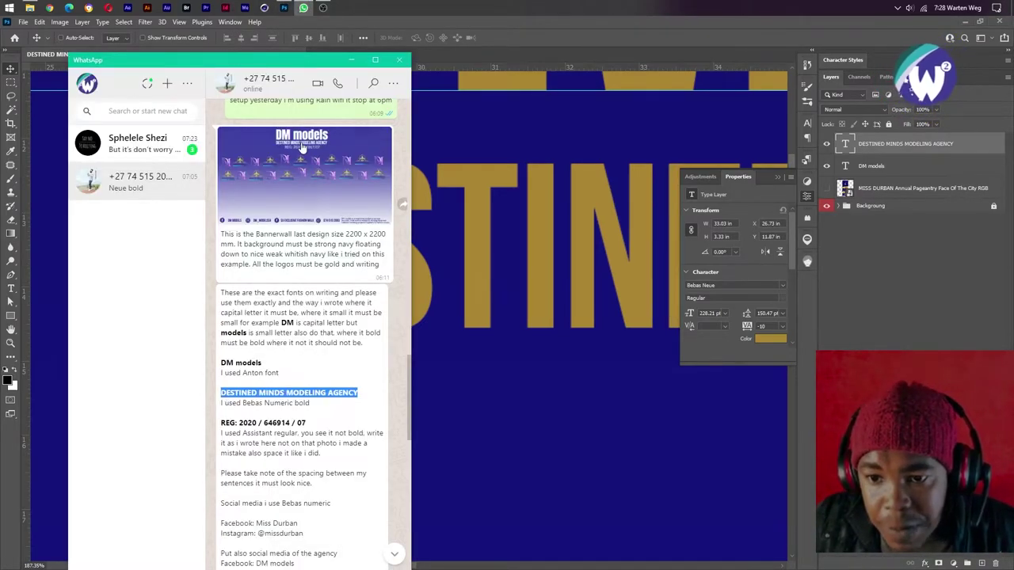
left_click(301, 146)
left_click(229, 260)
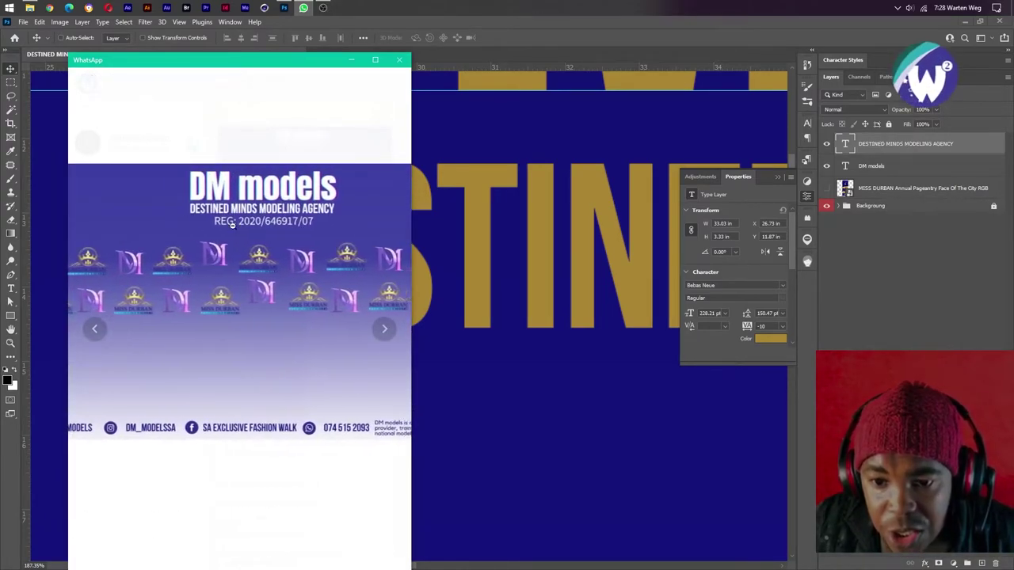
left_click(241, 224)
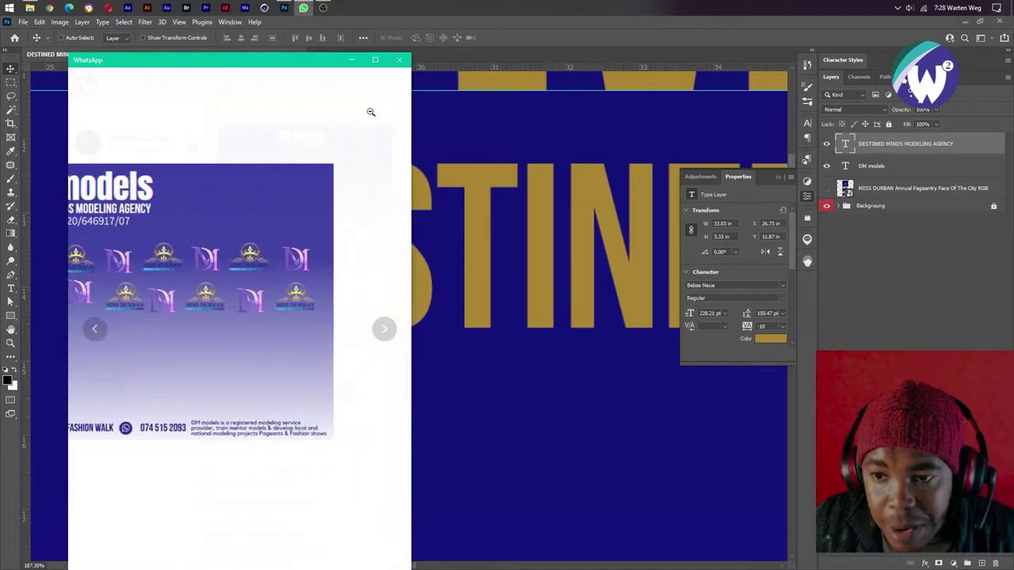
left_click(246, 436)
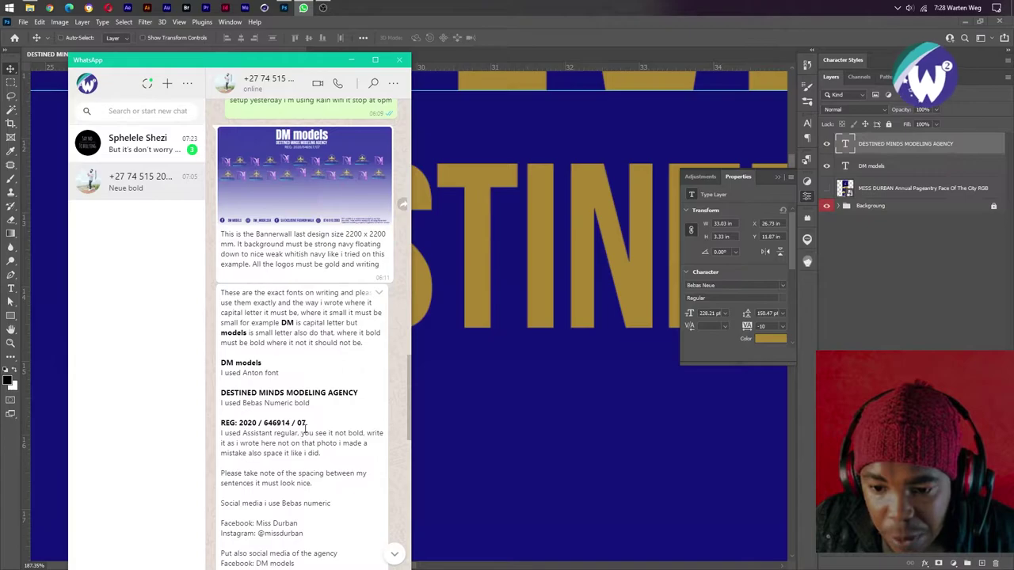
left_click_drag(306, 424, 230, 423)
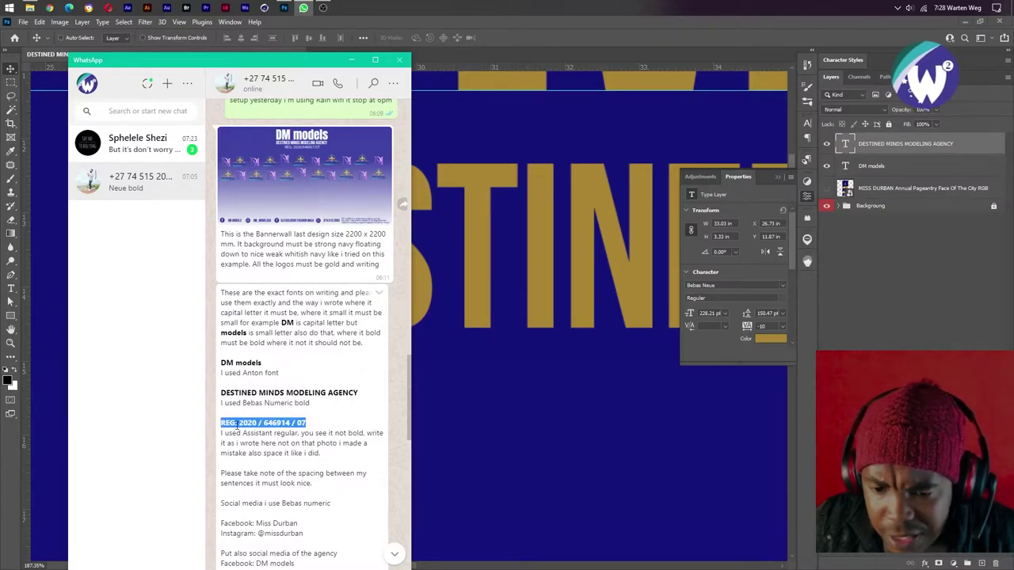
left_click(434, 26)
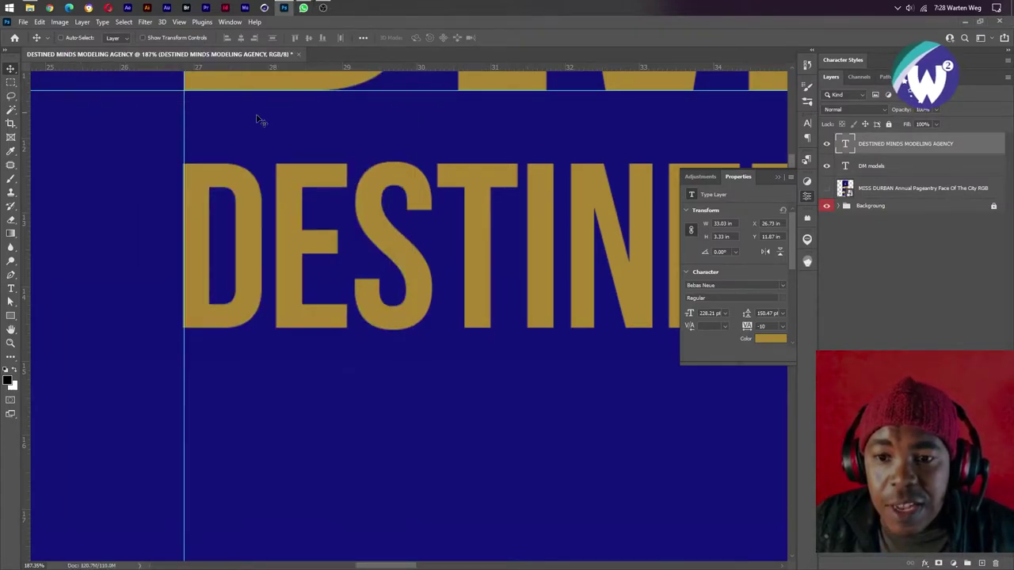
- Paste REG: 2020 / 646914 / 07 as a new text layer and place it under the agency line
key("t")
left_click(267, 378)
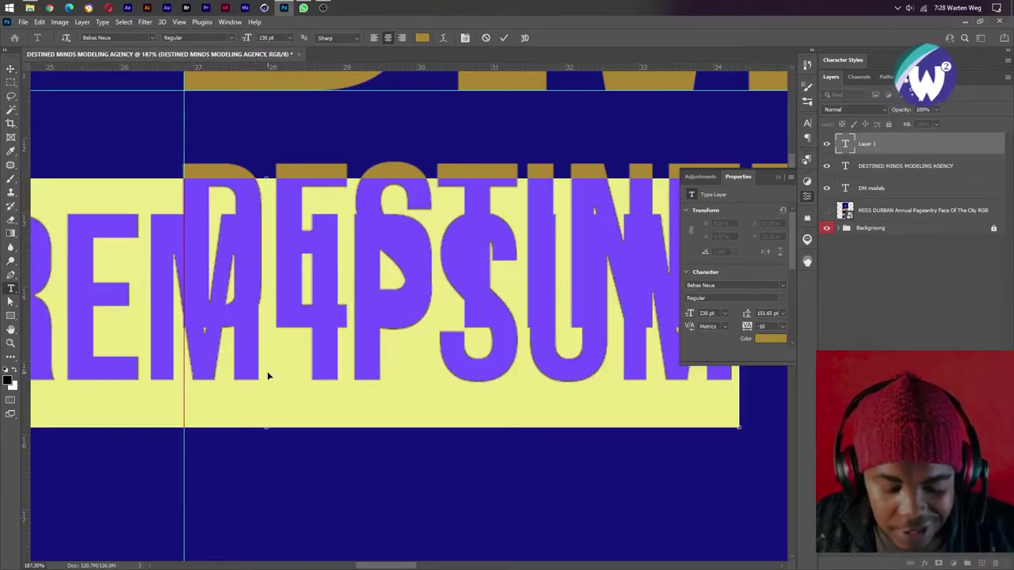
type("REG: 2020 / 646914 / 07")
left_click(503, 38)
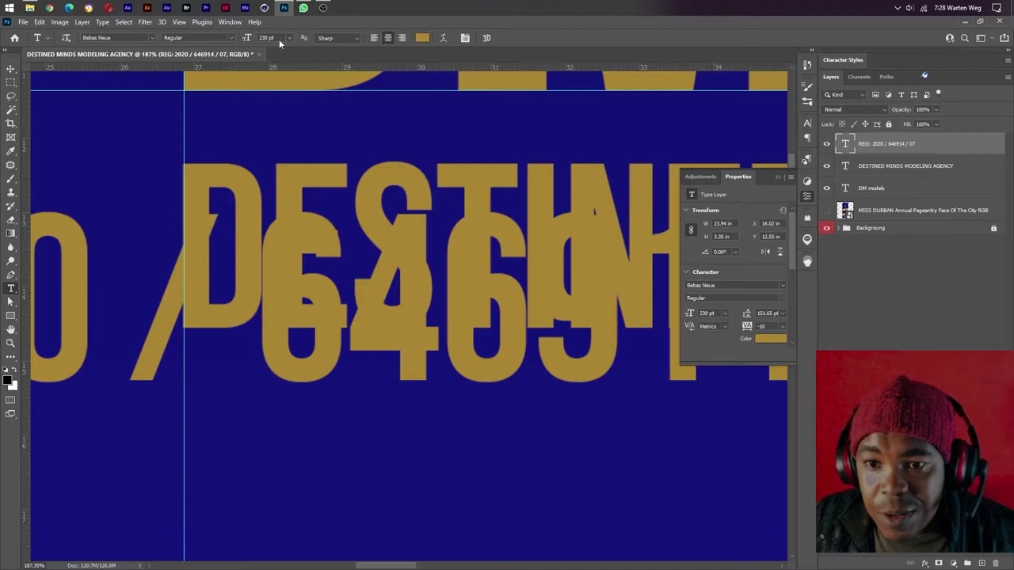
left_click(279, 39)
type("150")
left_click_drag(200, 52, 196, 50)
type("25")
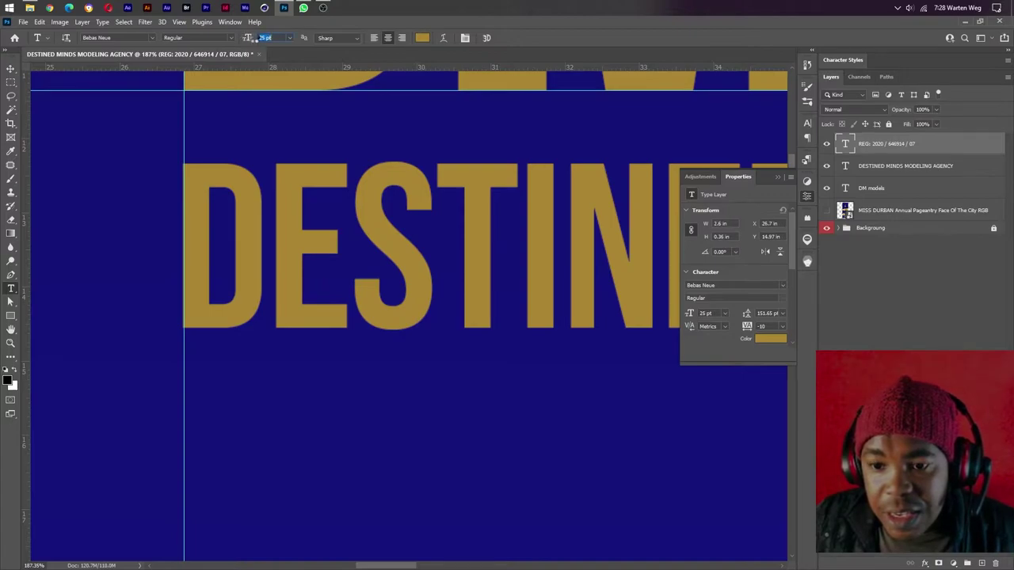
key("Return")
left_click_drag(258, 38, 248, 38)
type("53")
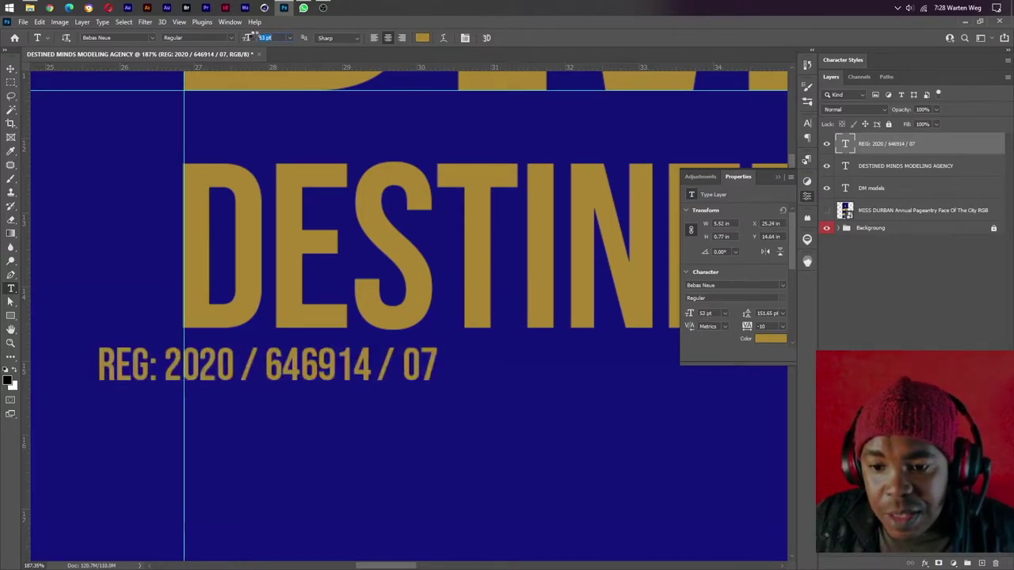
left_click_drag(366, 358, 626, 368)
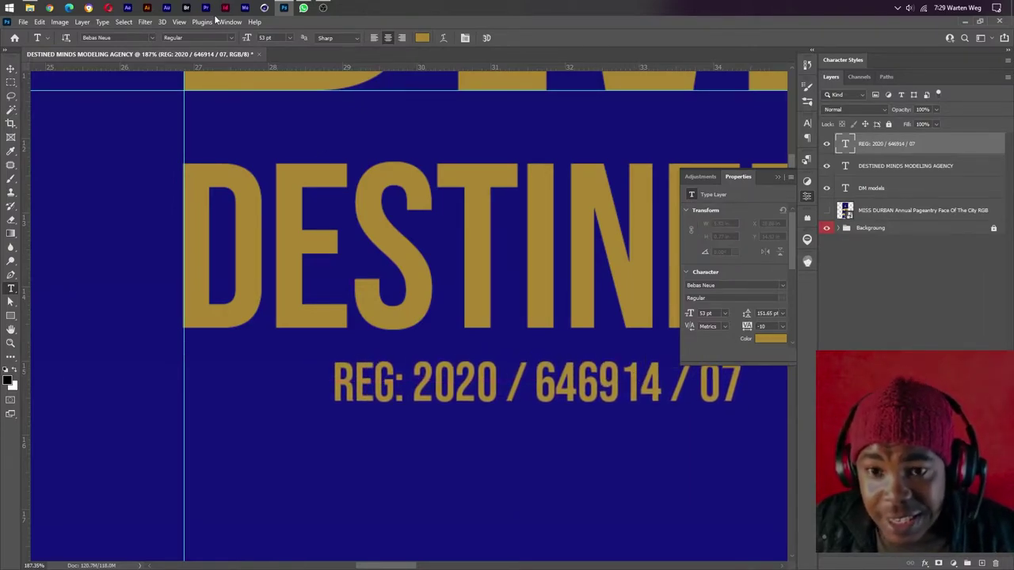
- Centre the REG line horizontally and enlarge it to 154 pt beneath the agency line
left_click(11, 70)
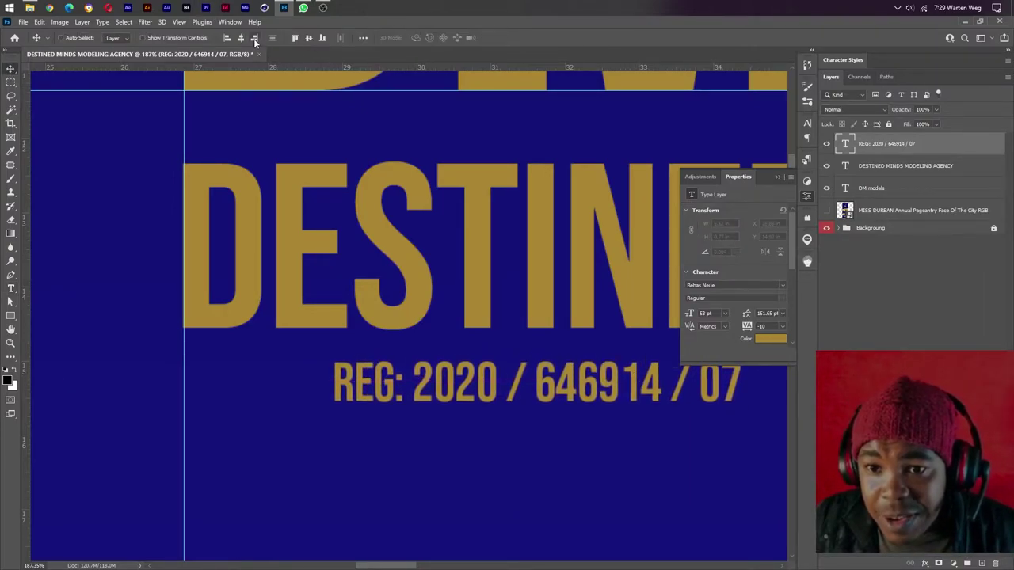
left_click(241, 38)
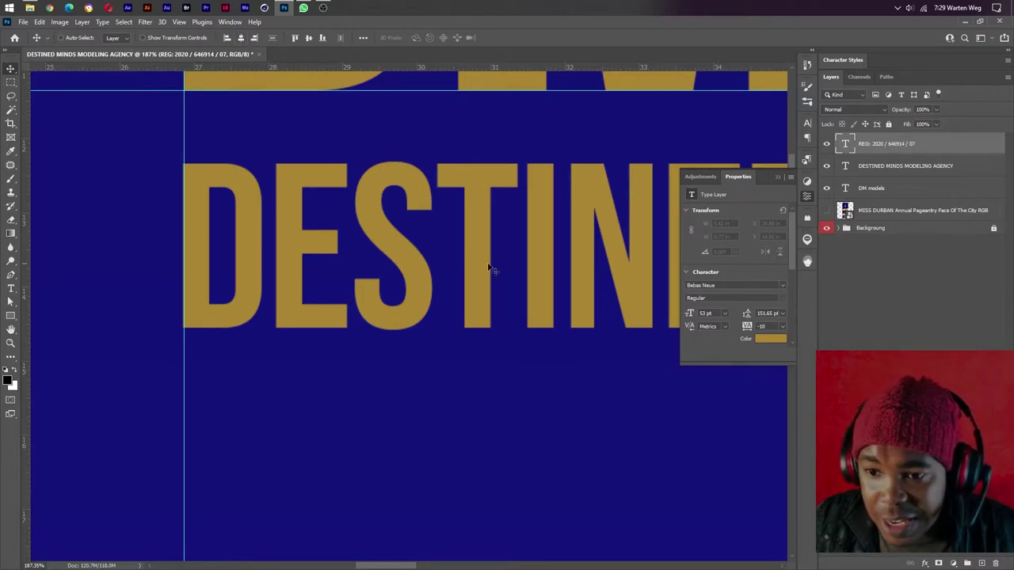
scroll(489, 267, "down", 3)
scroll(525, 312, "down", 3)
scroll(525, 312, "down", 3)
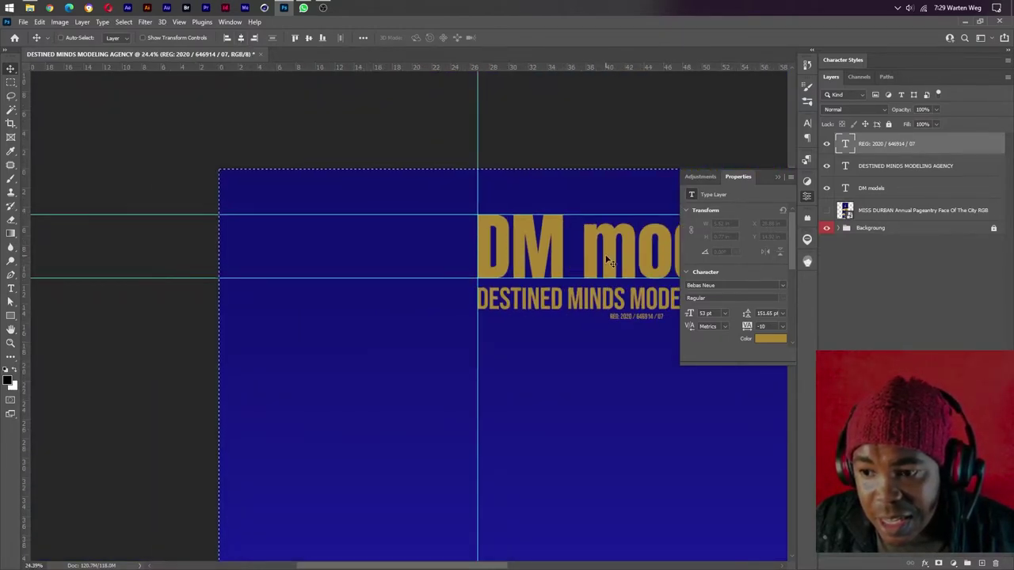
left_click_drag(608, 261, 235, 259)
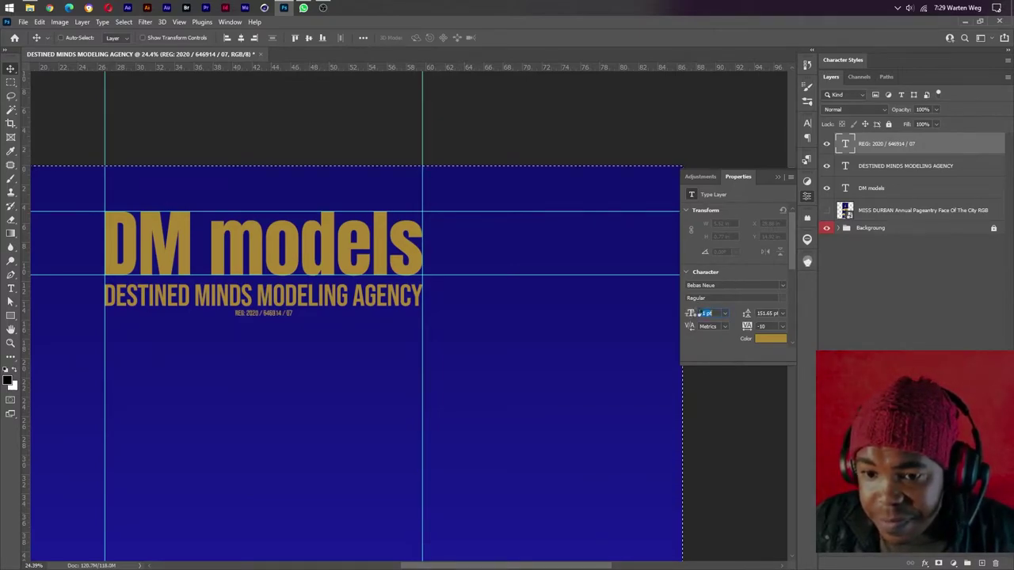
left_click_drag(699, 313, 715, 312)
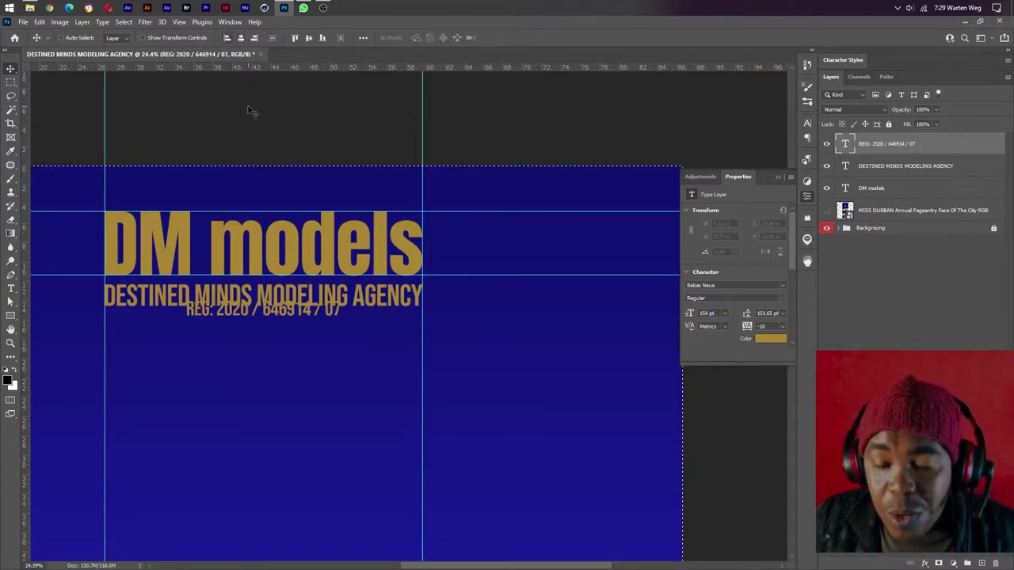
- Re-check the sample banner in WhatsApp, then copy the font name 'Assistant' from the client's notes
left_click(304, 8)
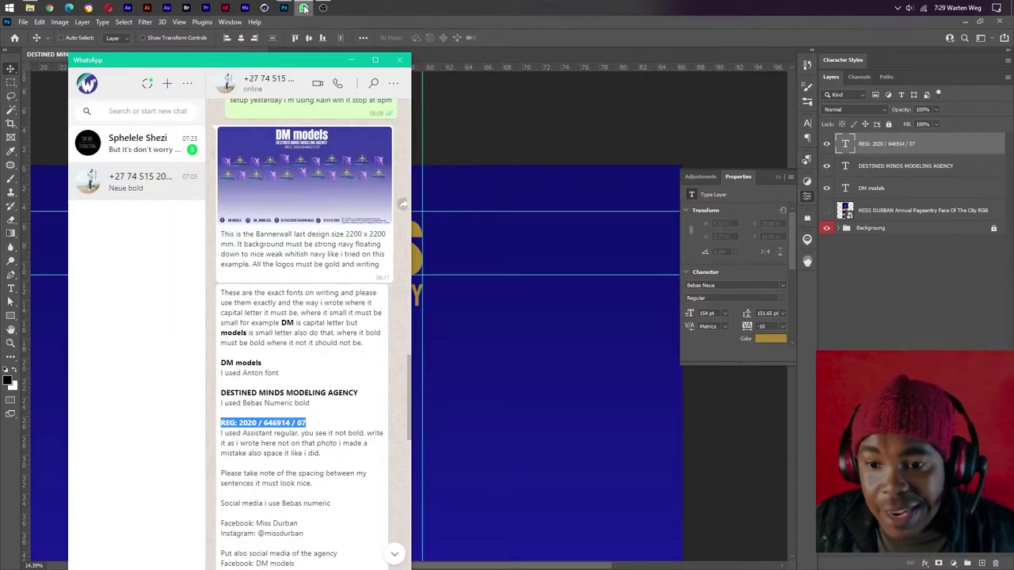
left_click(287, 153)
left_click(231, 257)
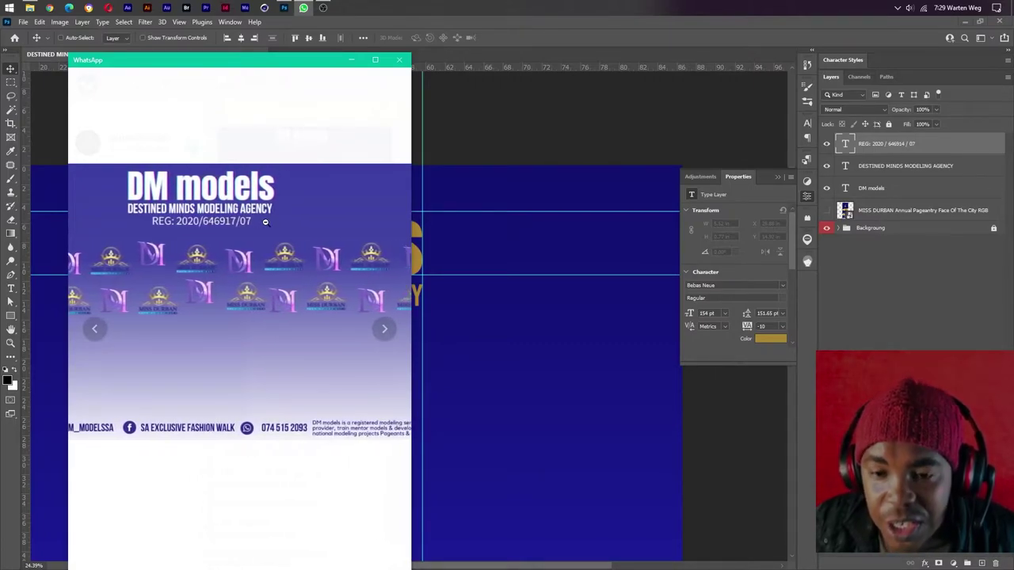
left_click(391, 114)
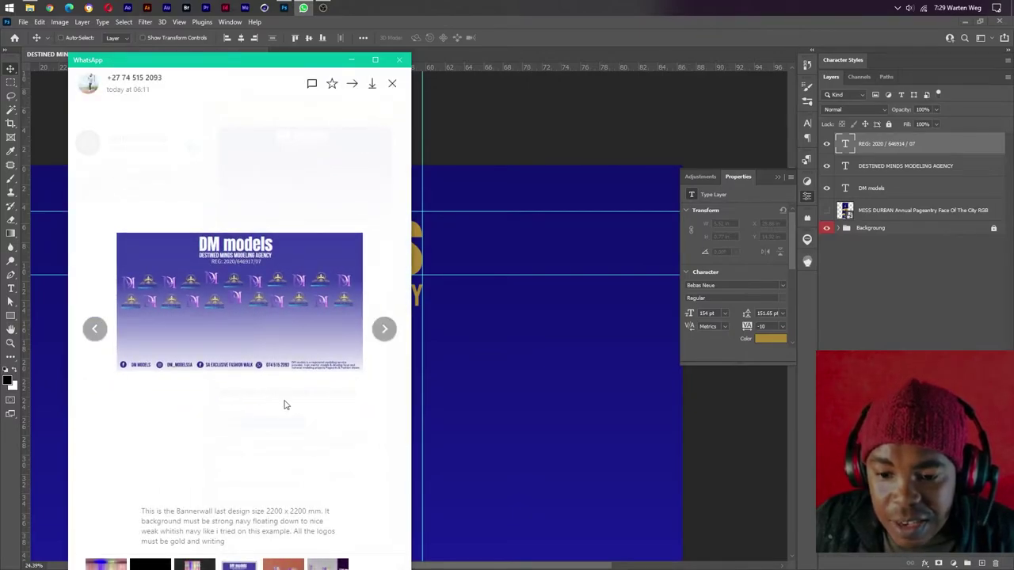
left_click(285, 403)
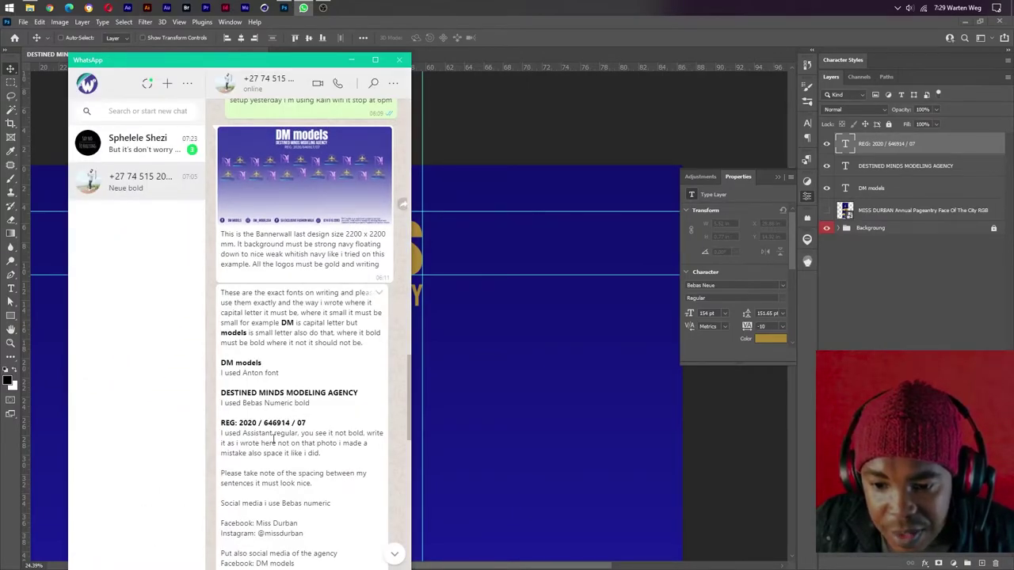
left_click_drag(244, 434, 272, 433)
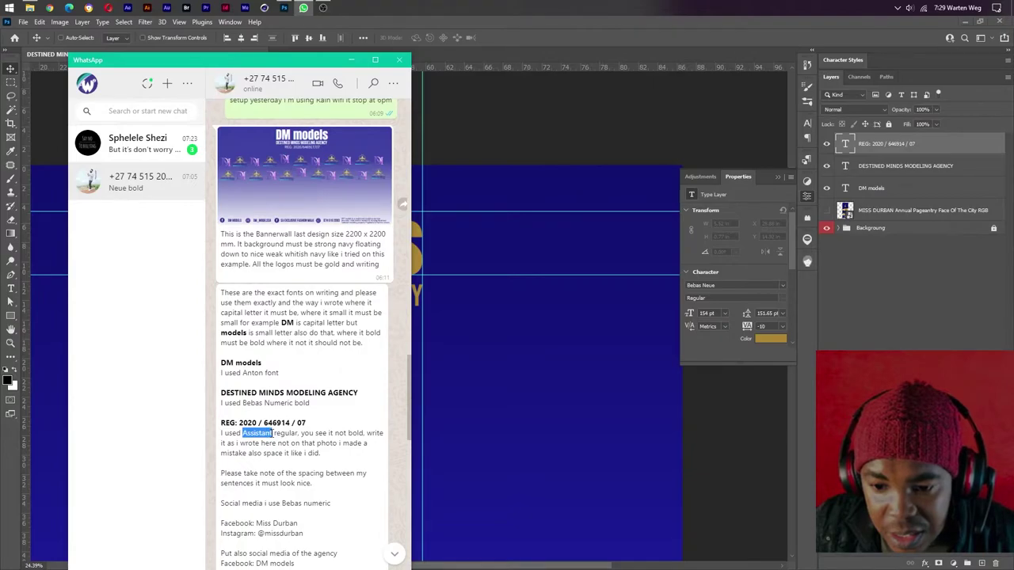
left_click(274, 443)
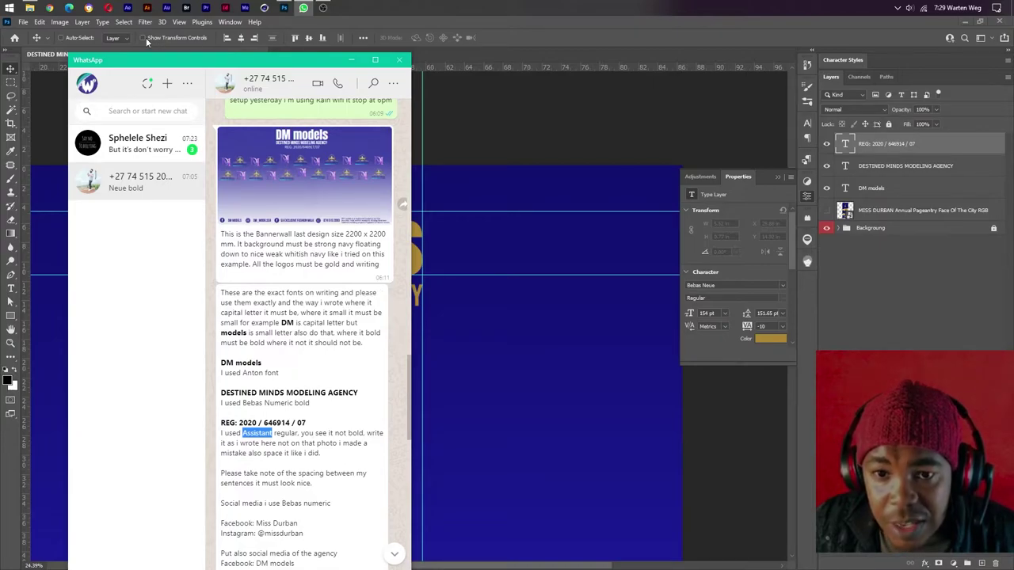
- Search Photoshop's font list for Assistant, find no match, and open Adobe Fonts in the browser
left_click(483, 39)
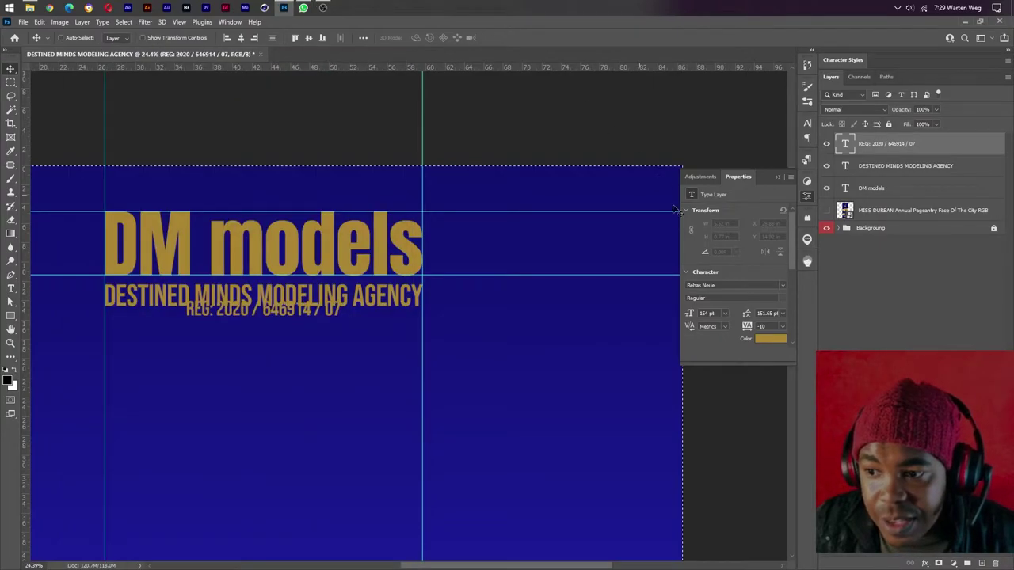
left_click(717, 285)
type("Assistant")
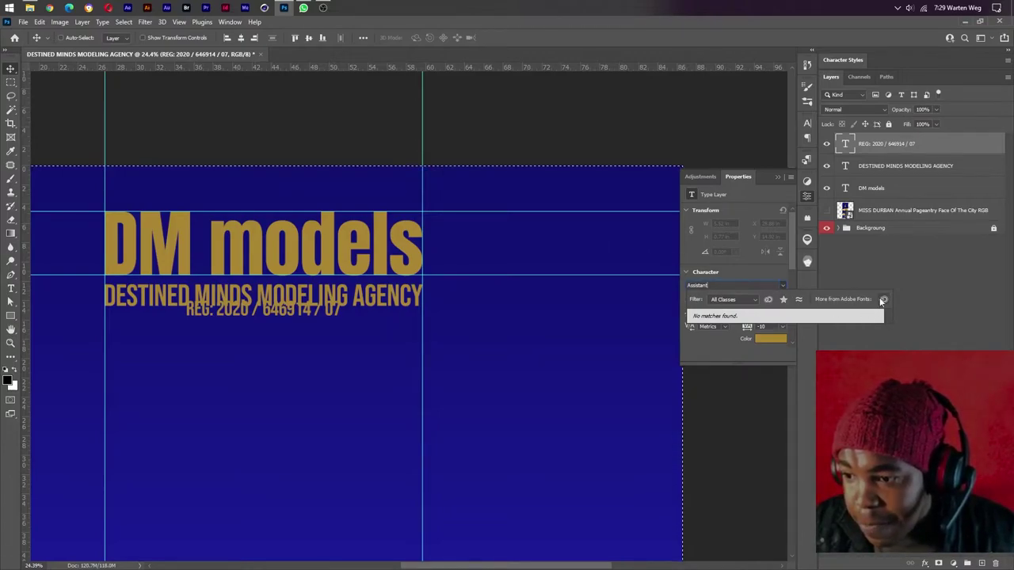
left_click(885, 300)
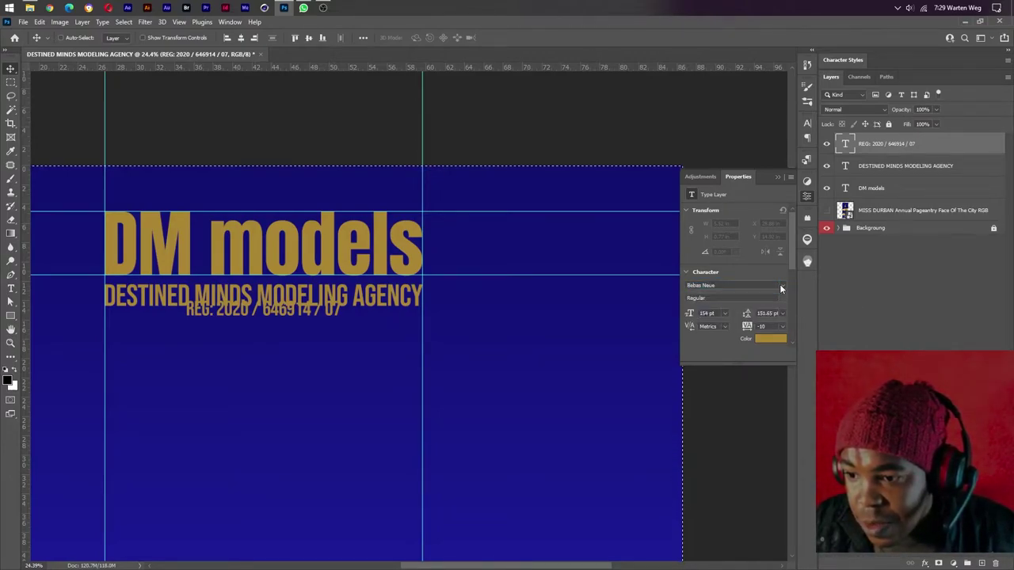
left_click(103, 21)
left_click(120, 35)
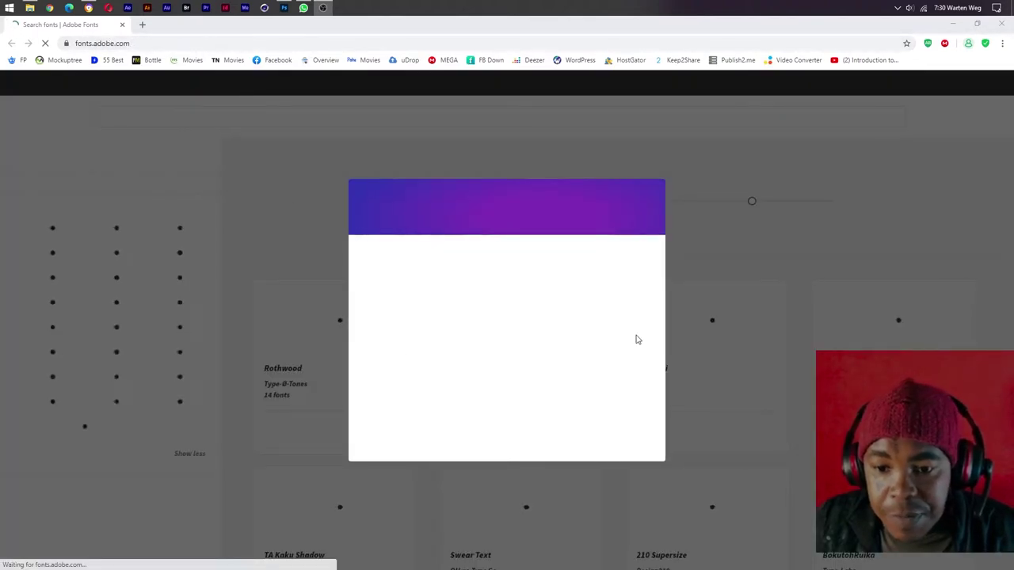
- Search for the Assistant font, download the family from Google Fonts, and open Assistant.zip
left_click(150, 43)
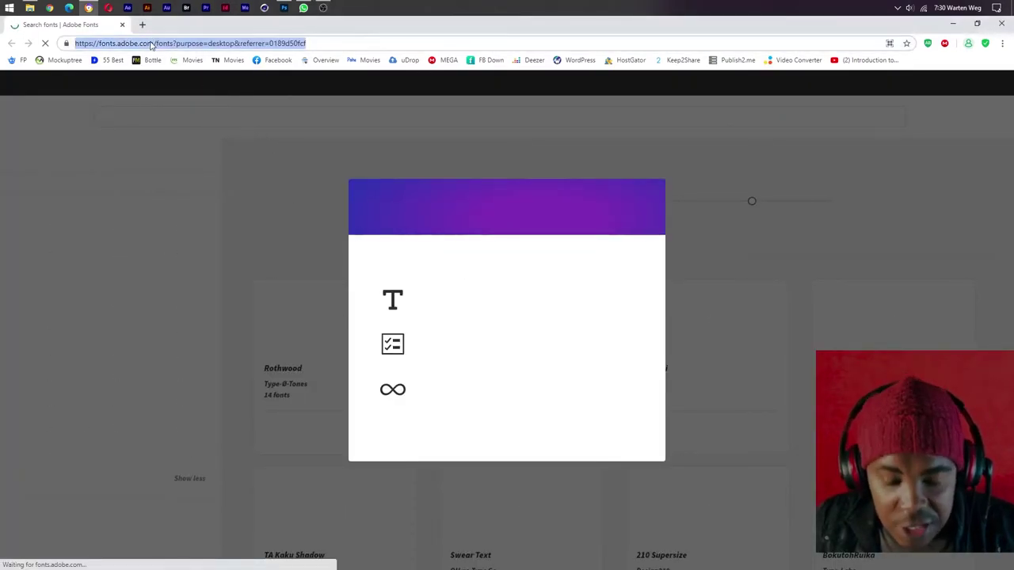
type("Assistant")
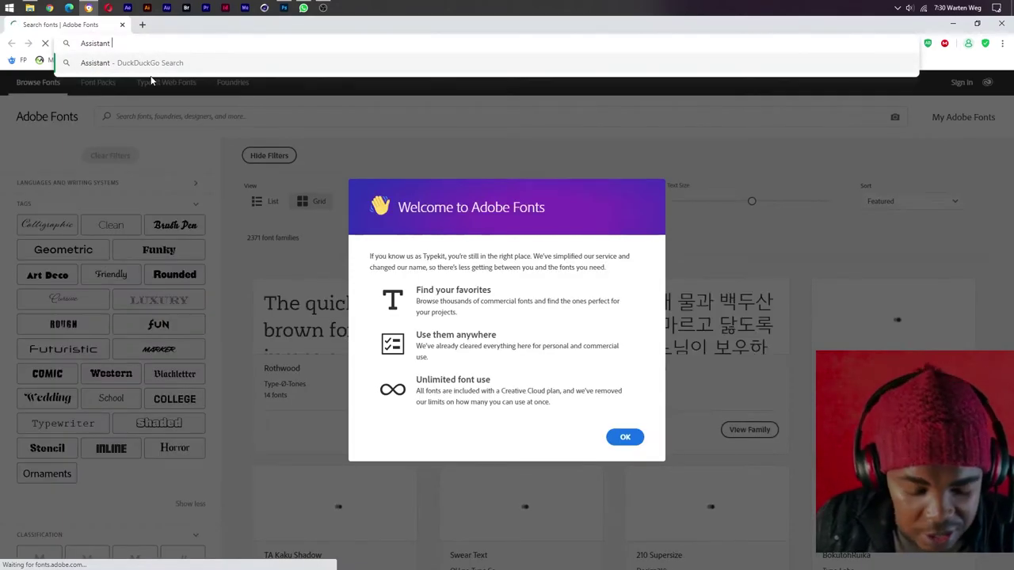
type("f")
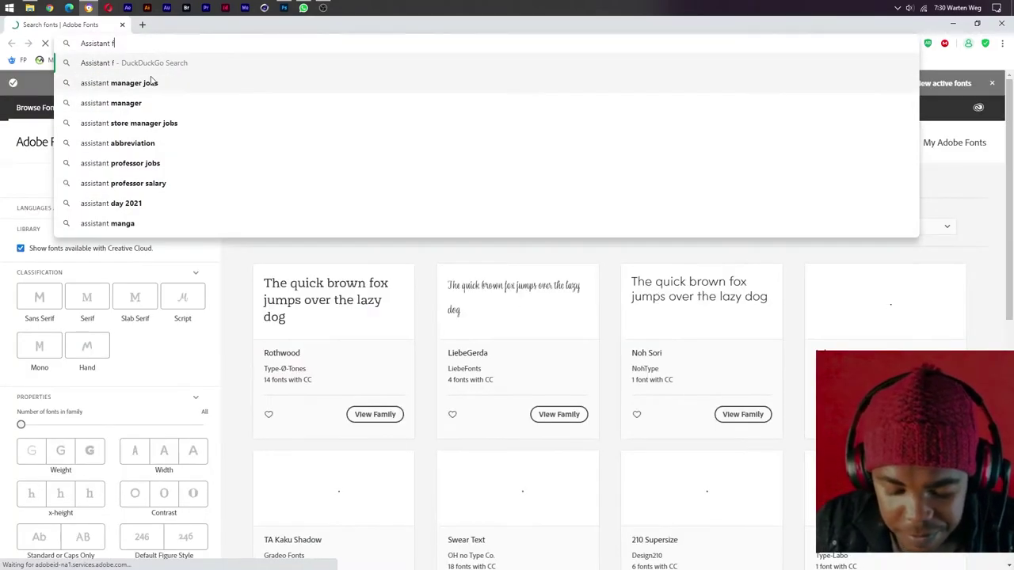
type("ont")
key("Return")
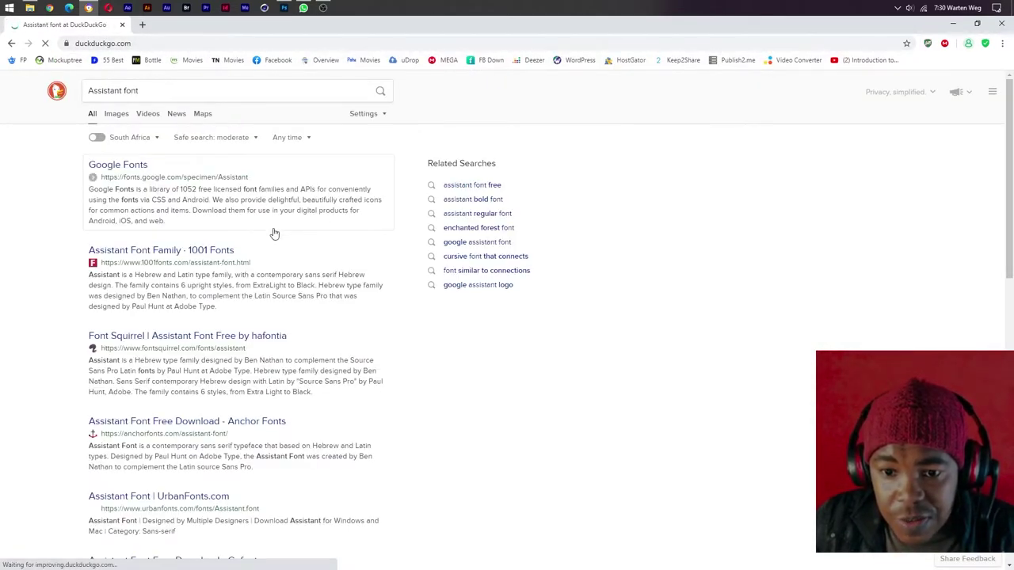
left_click(127, 167)
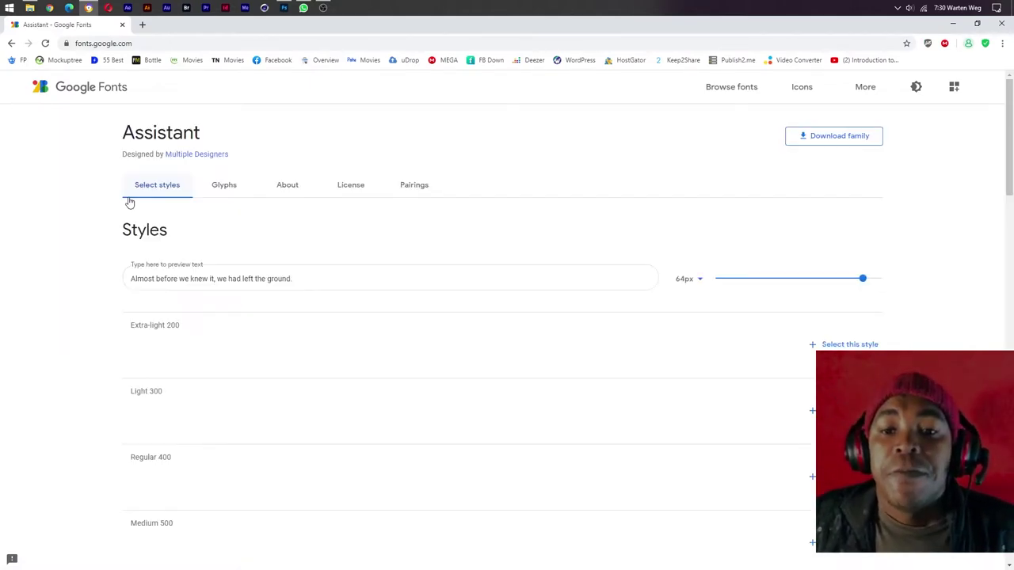
left_click(817, 139)
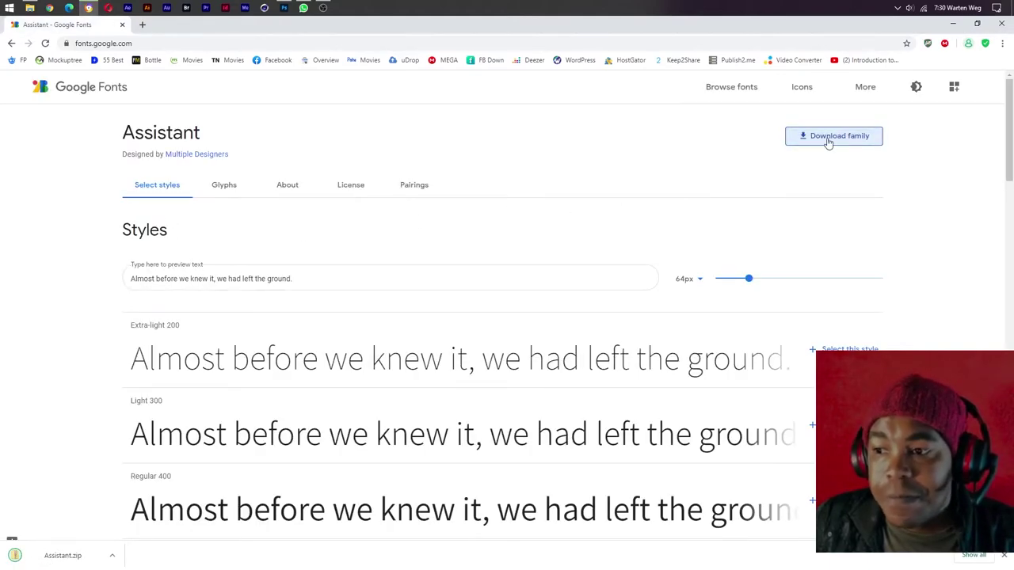
left_click(51, 552)
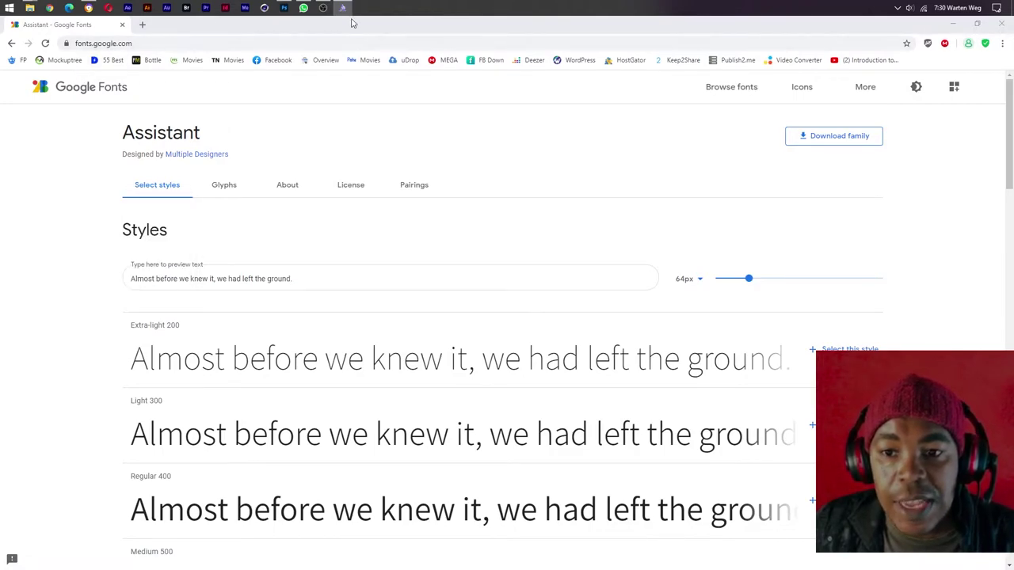
left_click(284, 9)
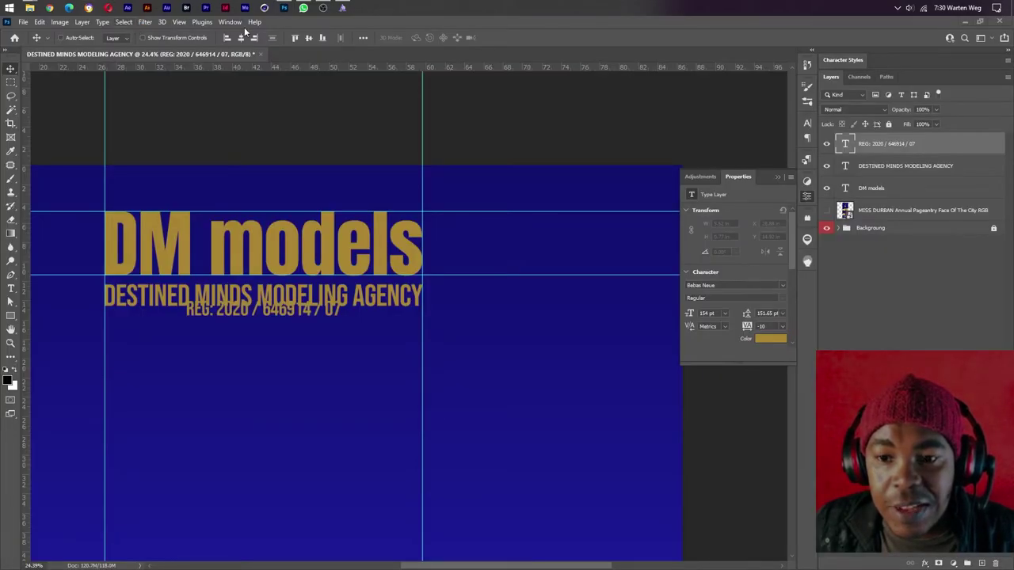
- Move the REG line down below the agency name and set its font to Assistant
key("ctrl+a")
left_click(720, 285)
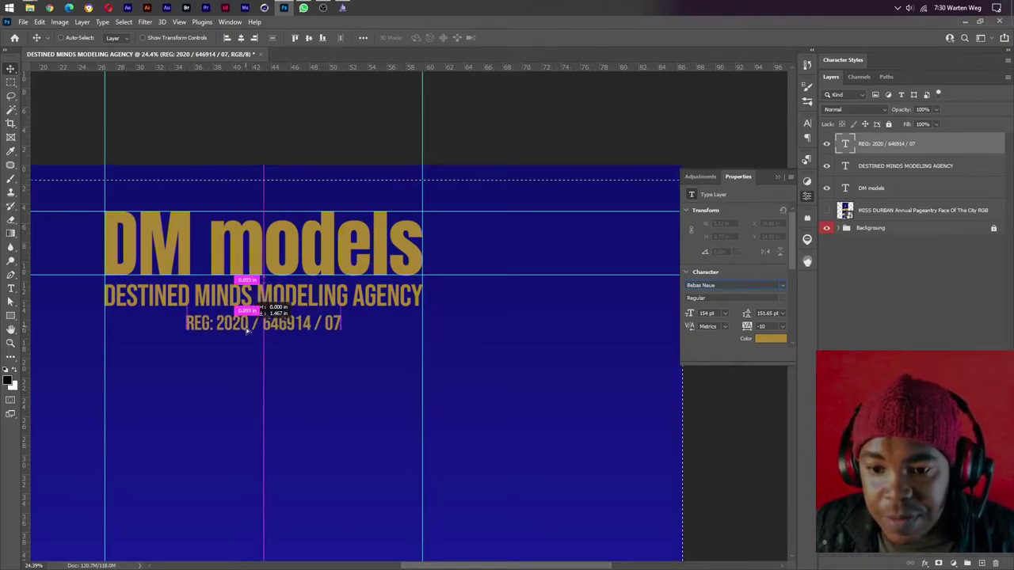
left_click_drag(248, 307, 258, 321)
key("ctrl+d")
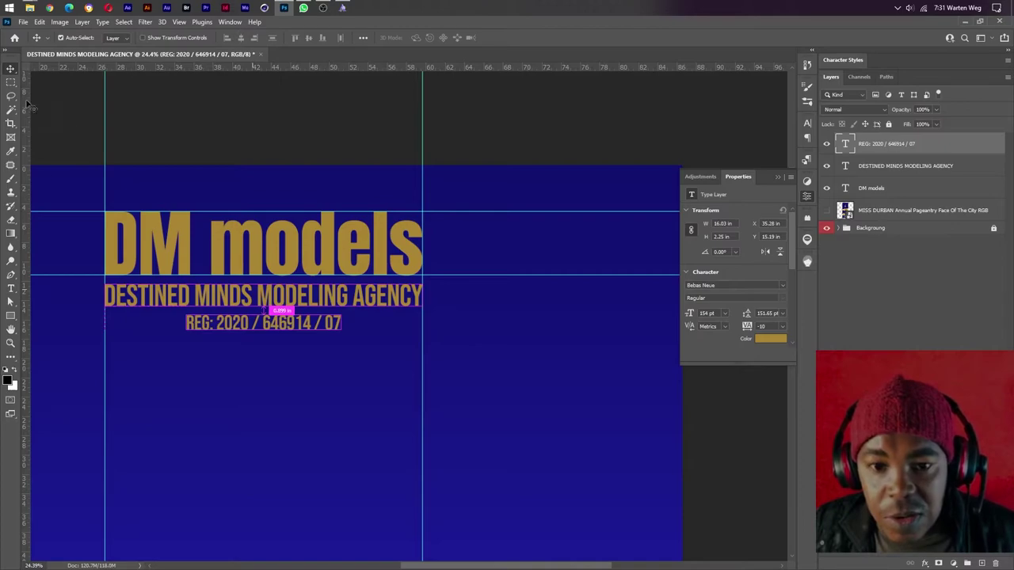
left_click(11, 289)
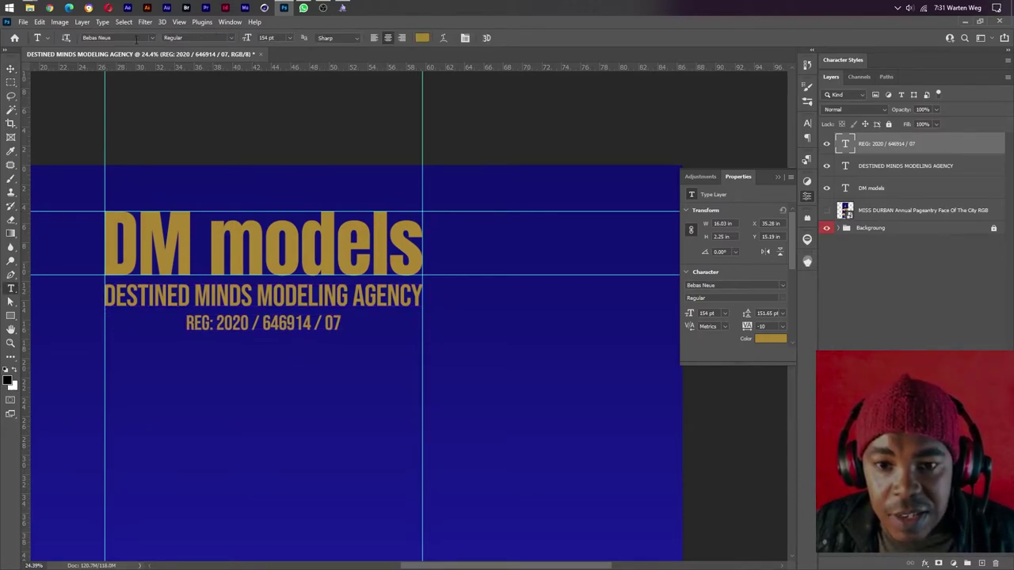
type("Assistant")
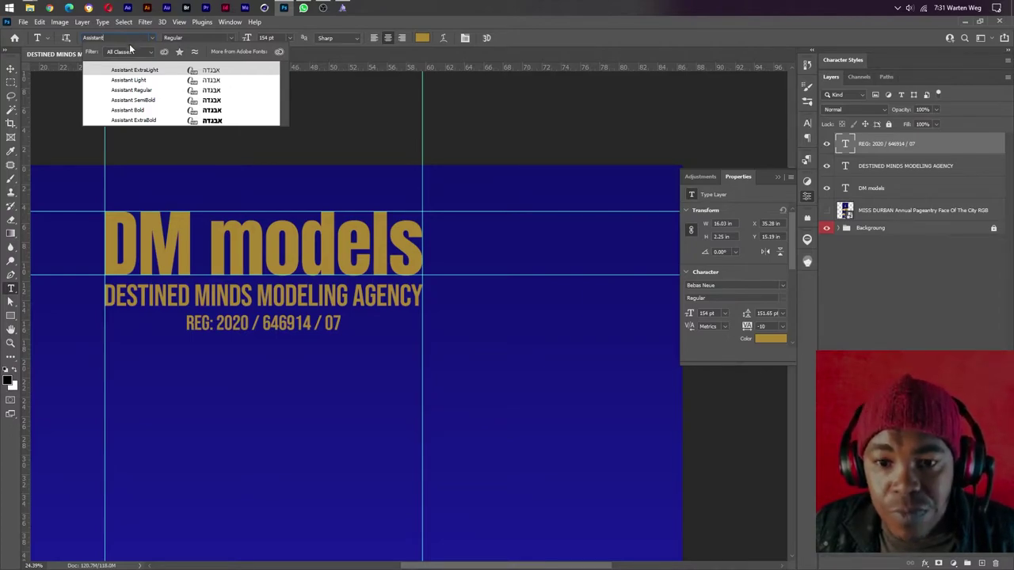
left_click(133, 80)
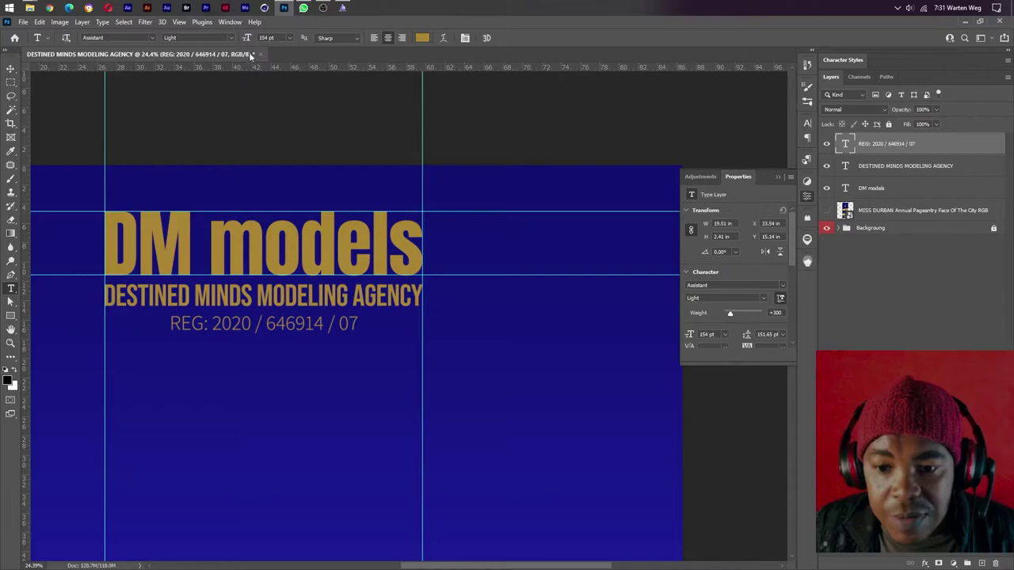
- Confirm the brief's font note and change the REG line's style to Assistant Regular
left_click(303, 8)
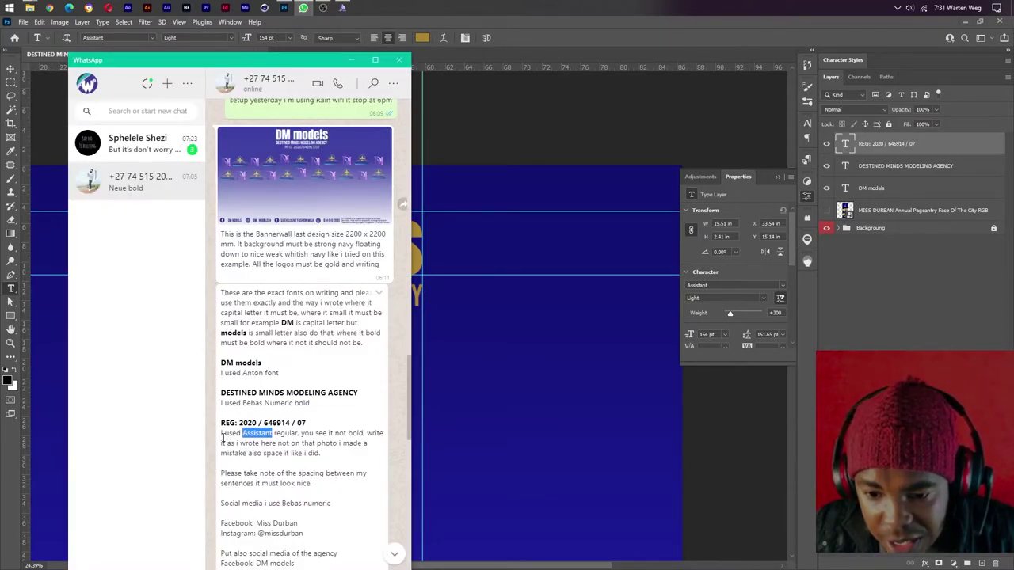
left_click_drag(222, 433, 279, 434)
mouse_move(316, 288)
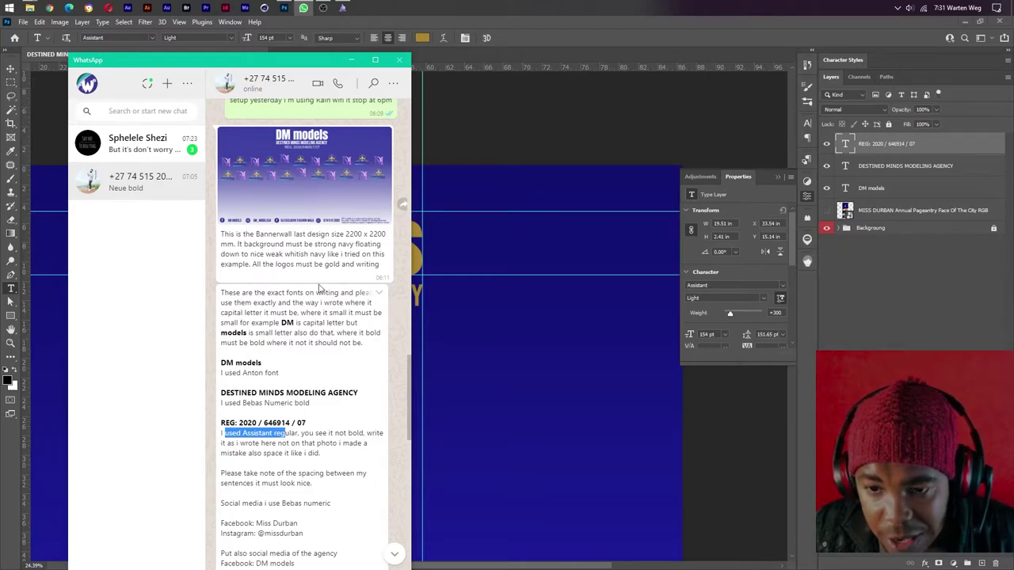
left_click(304, 8)
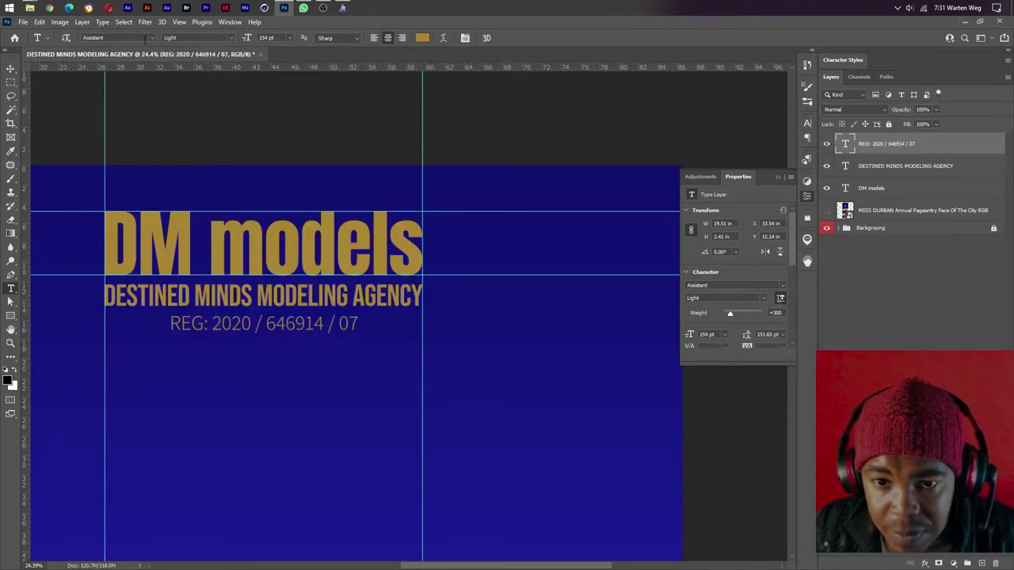
left_click(230, 37)
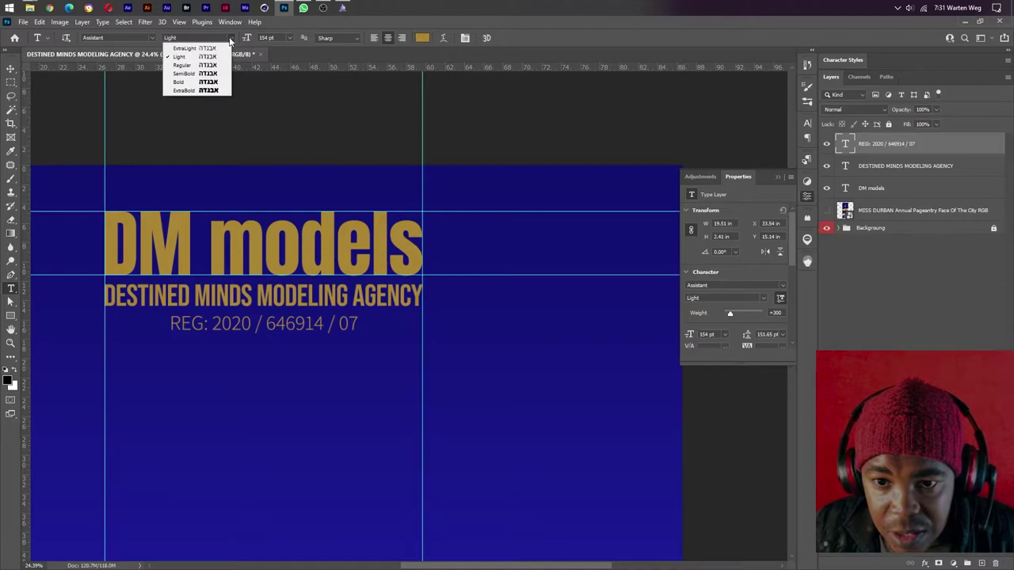
left_click(193, 66)
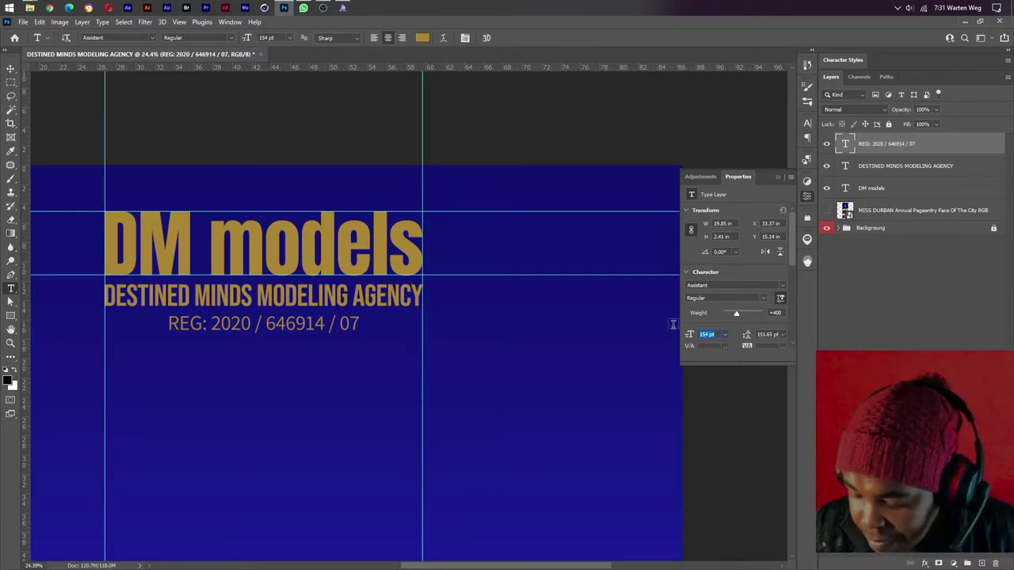
left_click(718, 333)
type("200")
- Set the REG registration line's font size to 175 pt
key("Return")
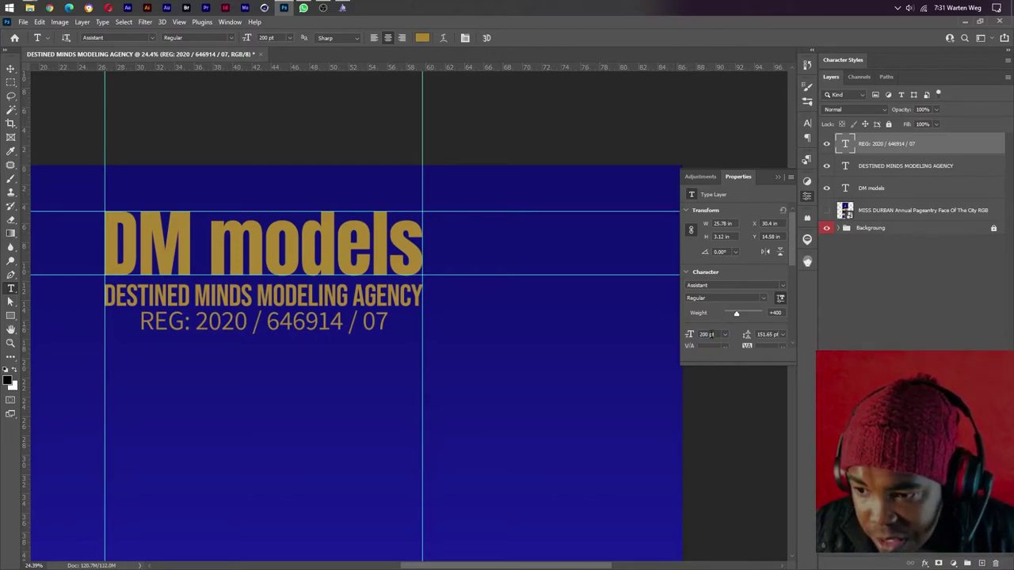
key("BackSpace")
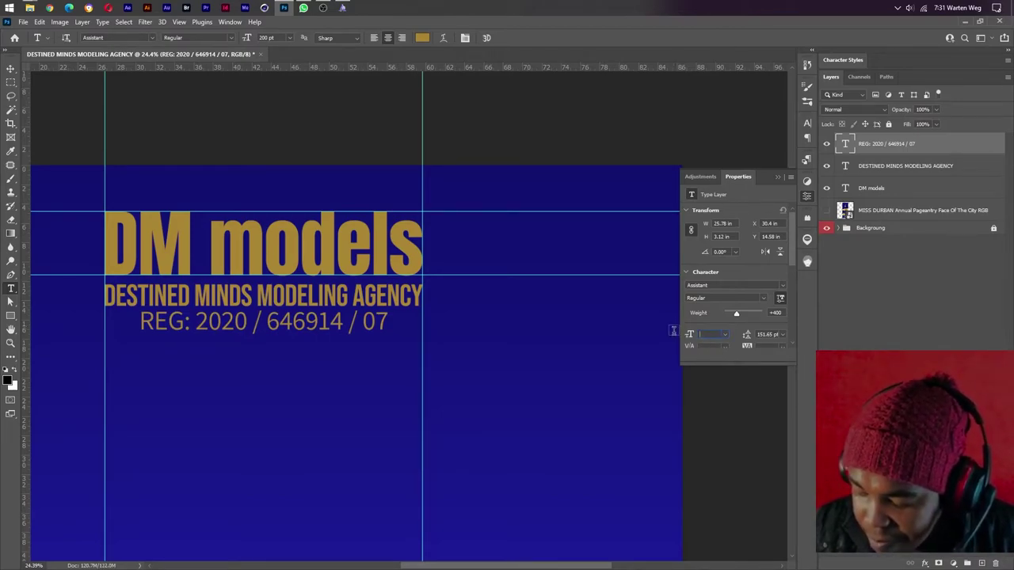
type("17")
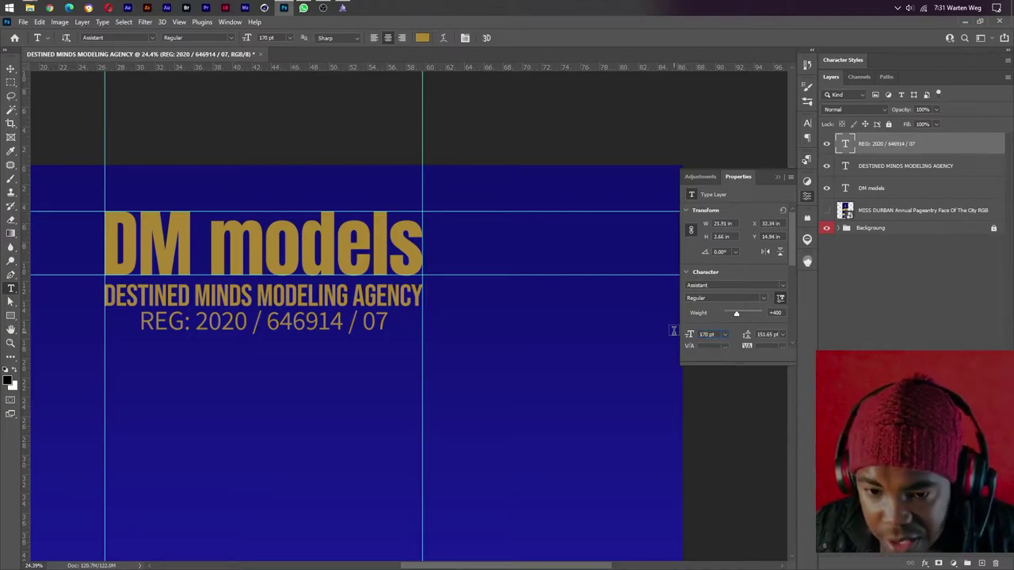
key("Return")
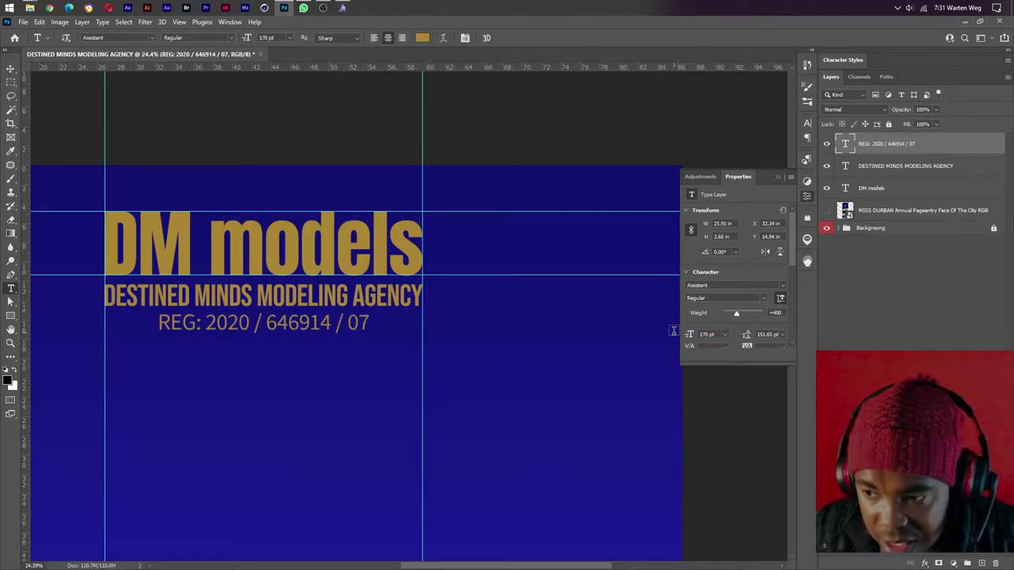
left_click(711, 335)
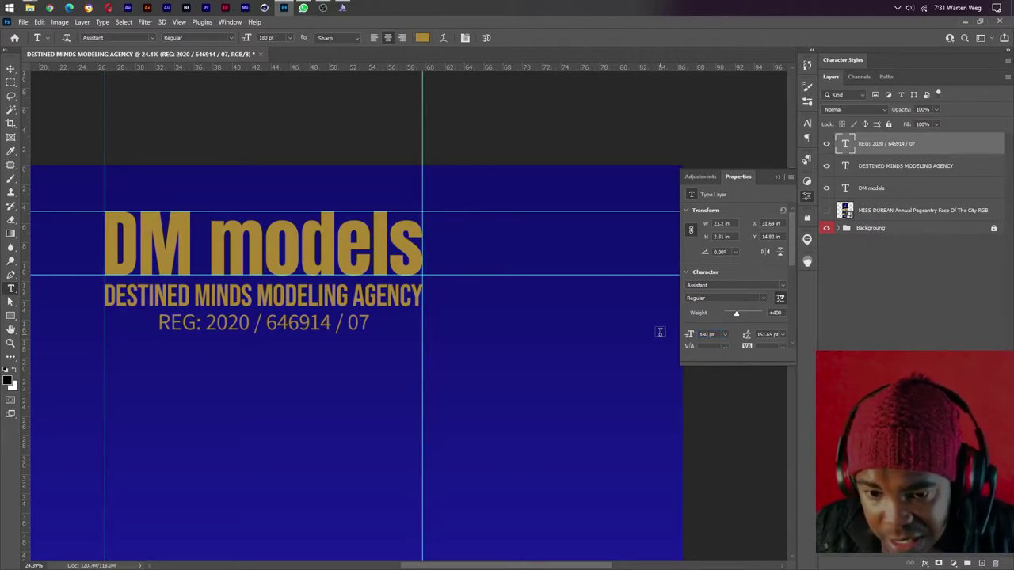
key("Return")
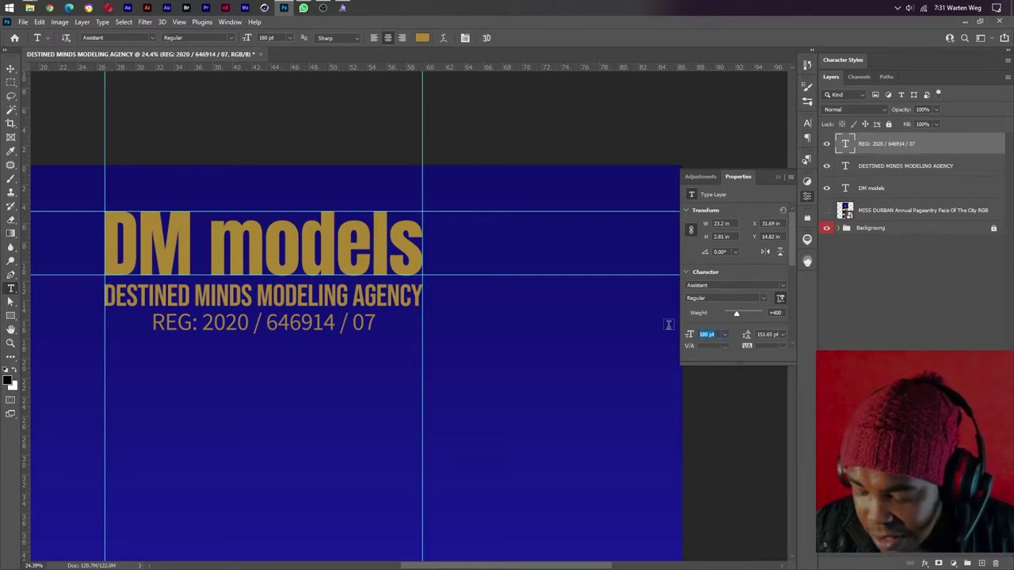
type("175")
key("Return")
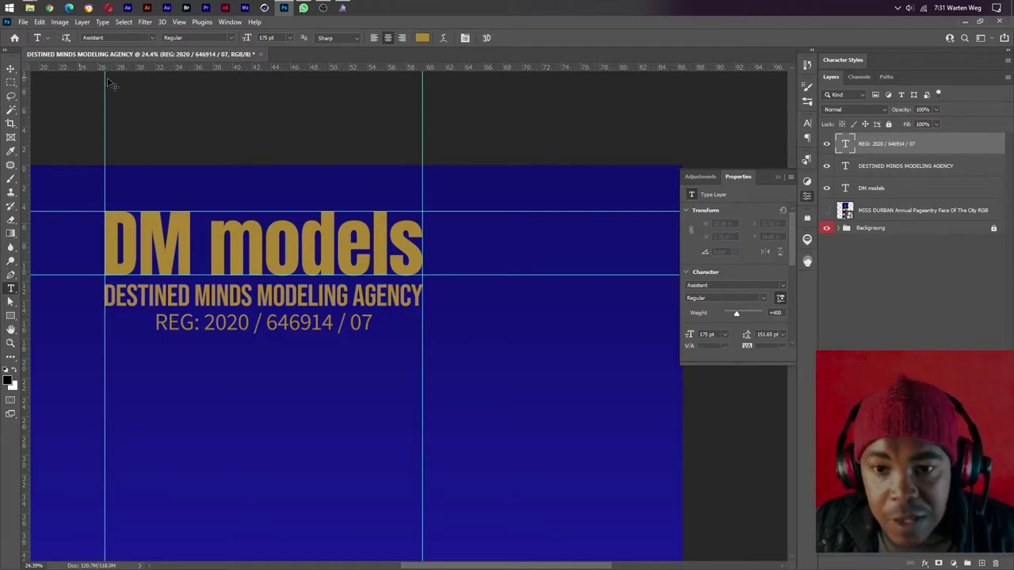
- Centre the REG line horizontally on the canvas beneath the DM models title
key("ctrl+a")
left_click(11, 69)
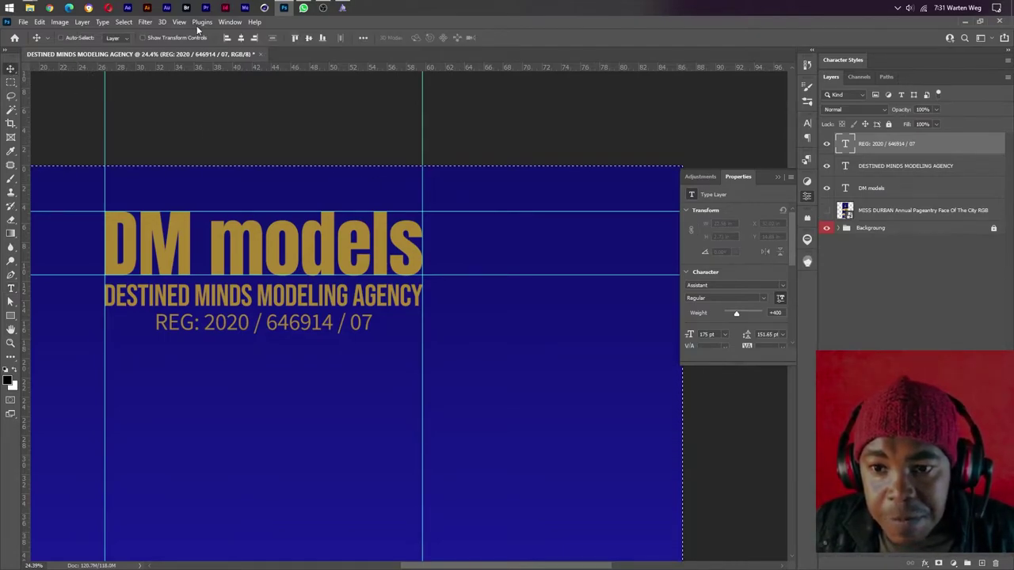
left_click(242, 39)
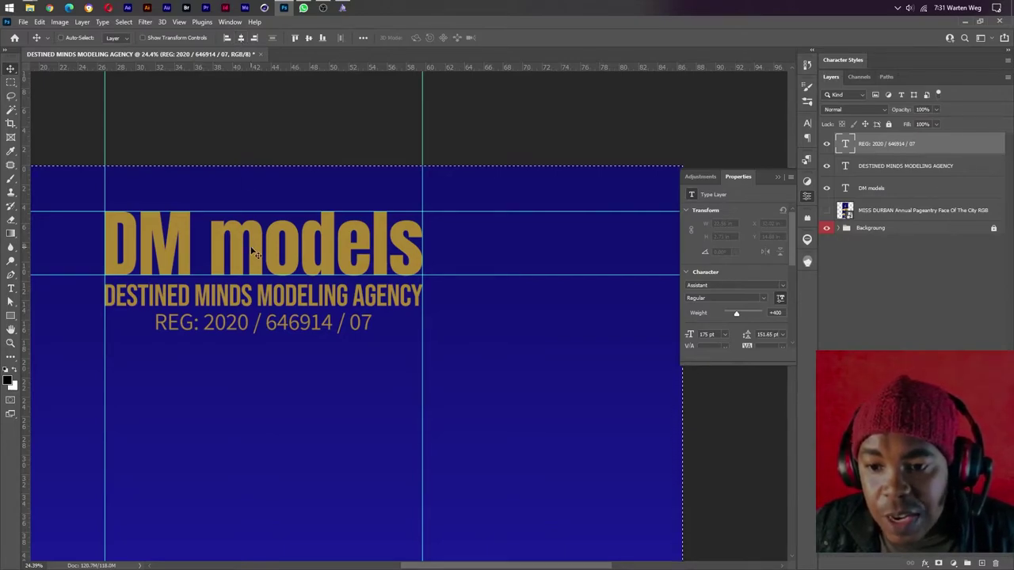
left_click(887, 190, "shift")
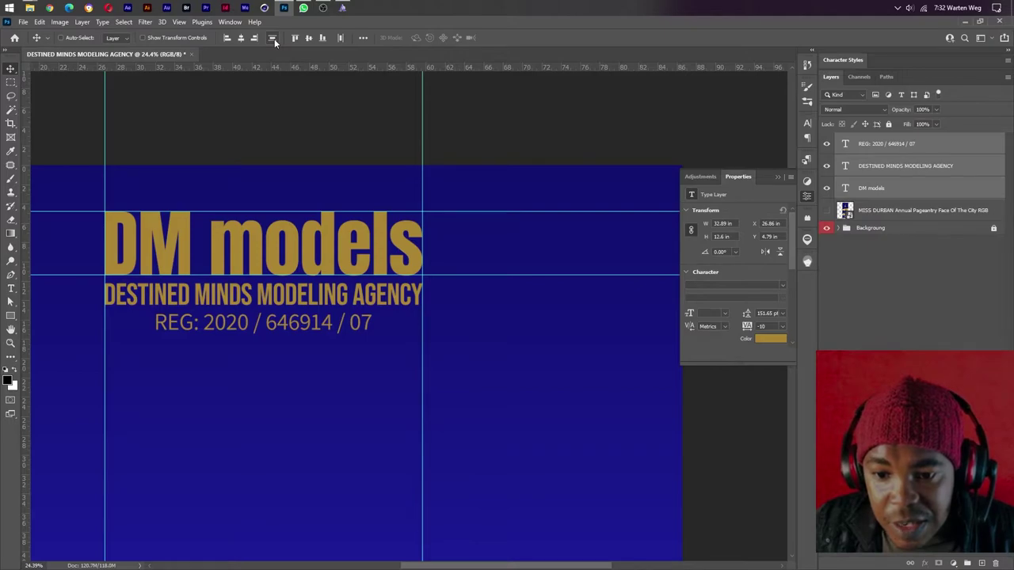
- Nudge the agency name and REG lines up closer to the title
left_click(885, 166)
key("shift+Up")
key("shift+Up")
key("shift+Up")
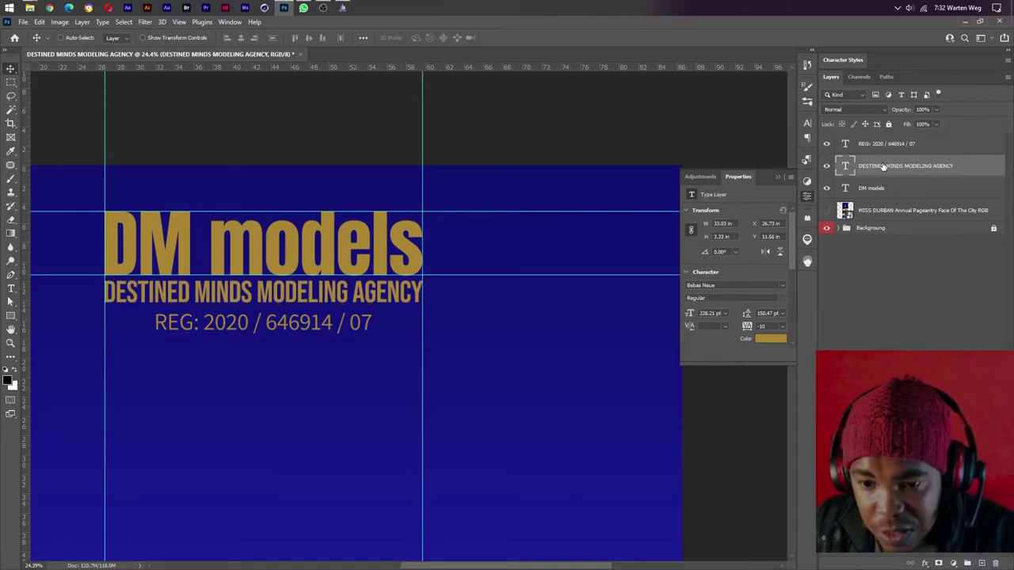
key("shift+Up")
key("shift+Up")
key("shift+Up")
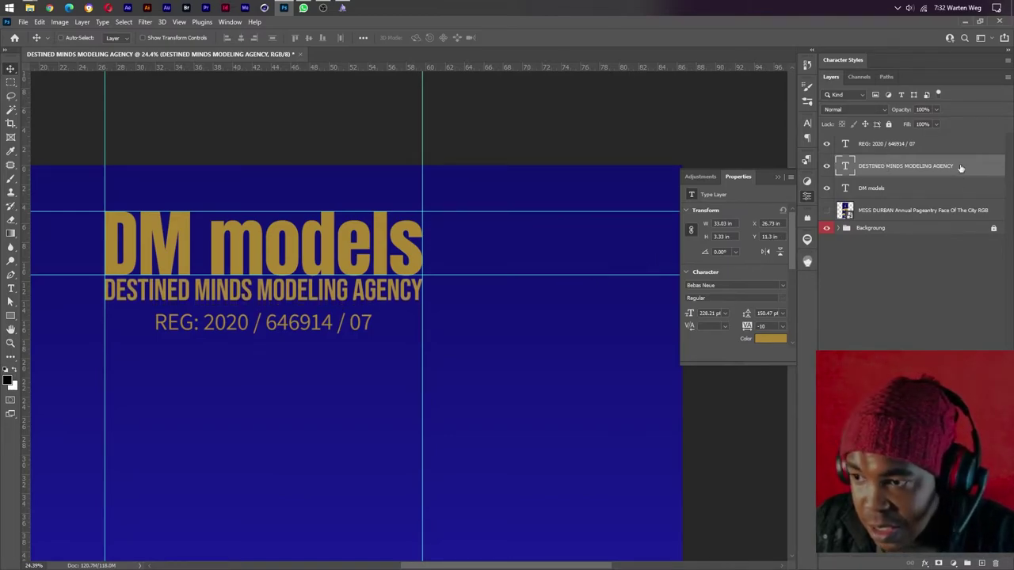
left_click(914, 143)
key("shift+Up")
key("shift+Up")
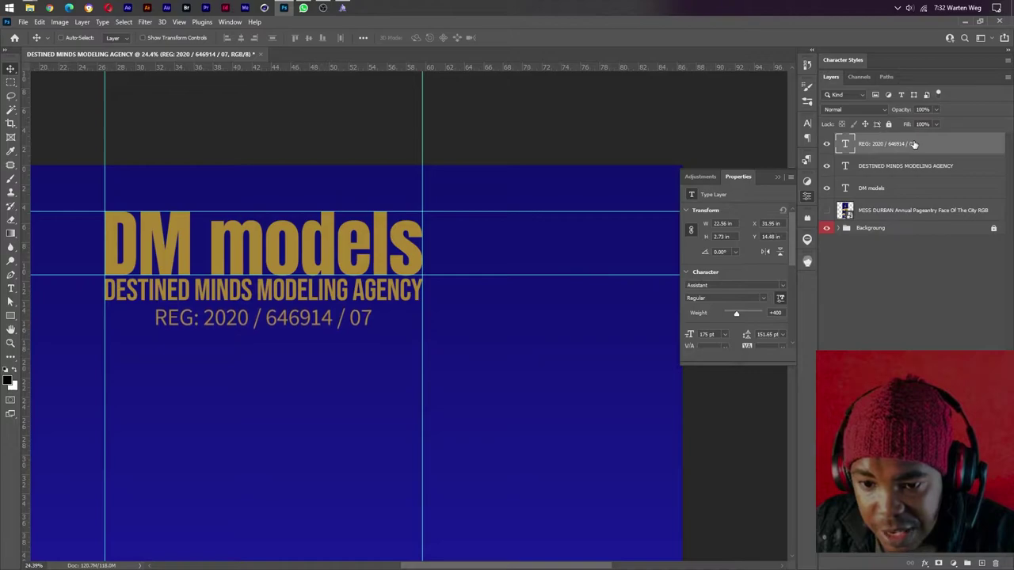
key("shift+Up")
key("shift+Up")
key("shift+Up")
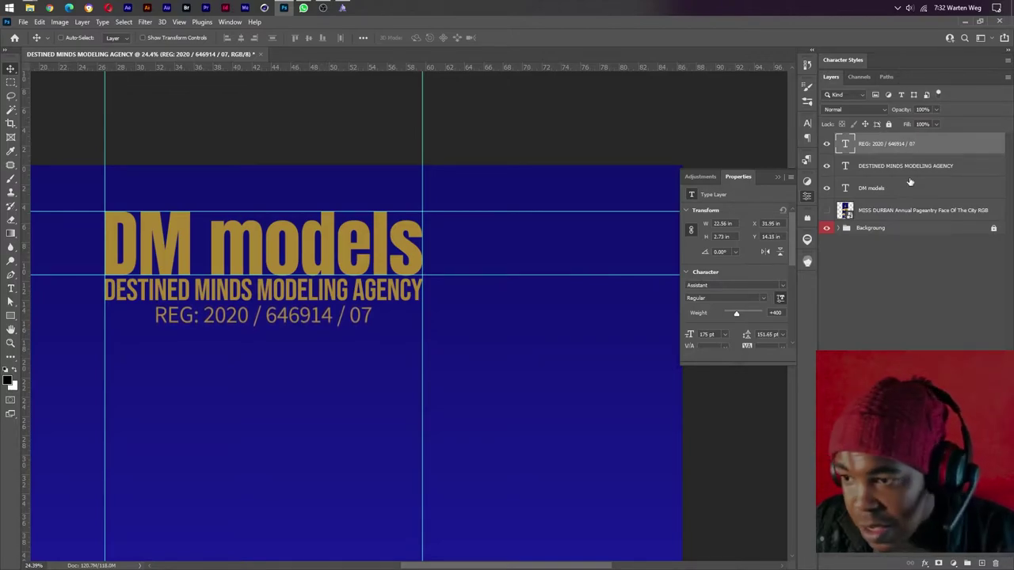
- Centre the three title lines and group them as 'Main Title'
left_click(890, 188, "shift")
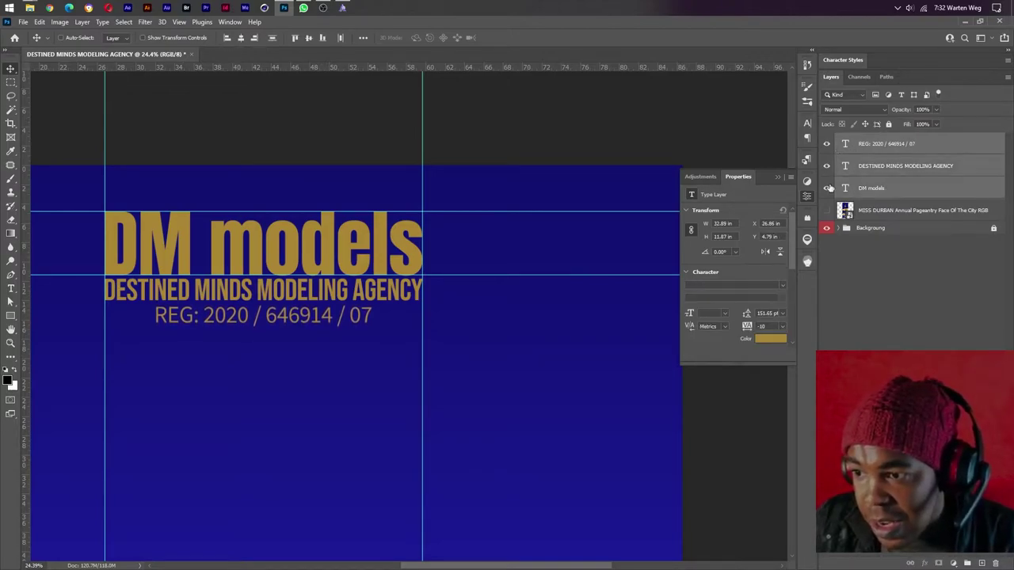
left_click(273, 38)
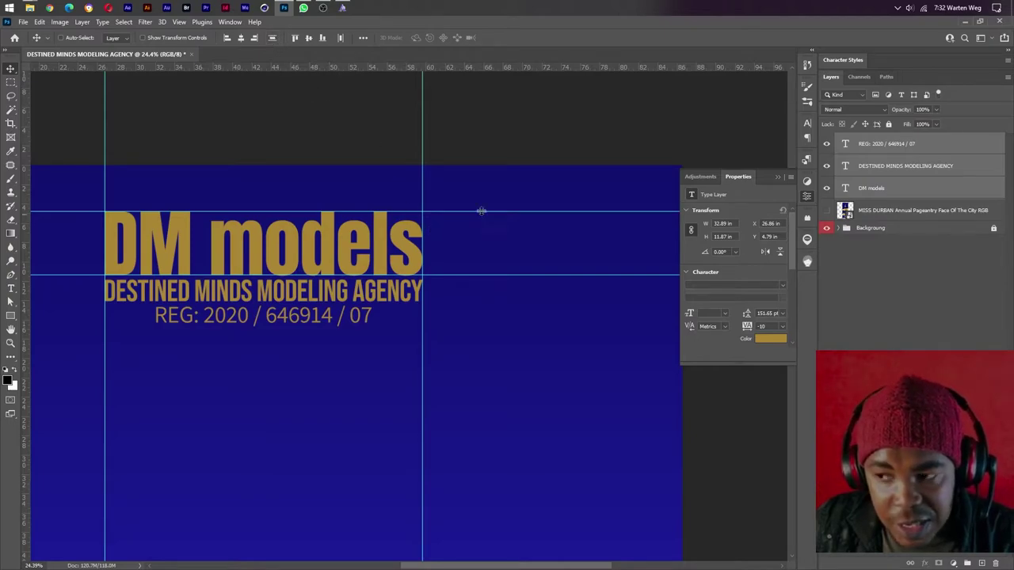
key("ctrl+g")
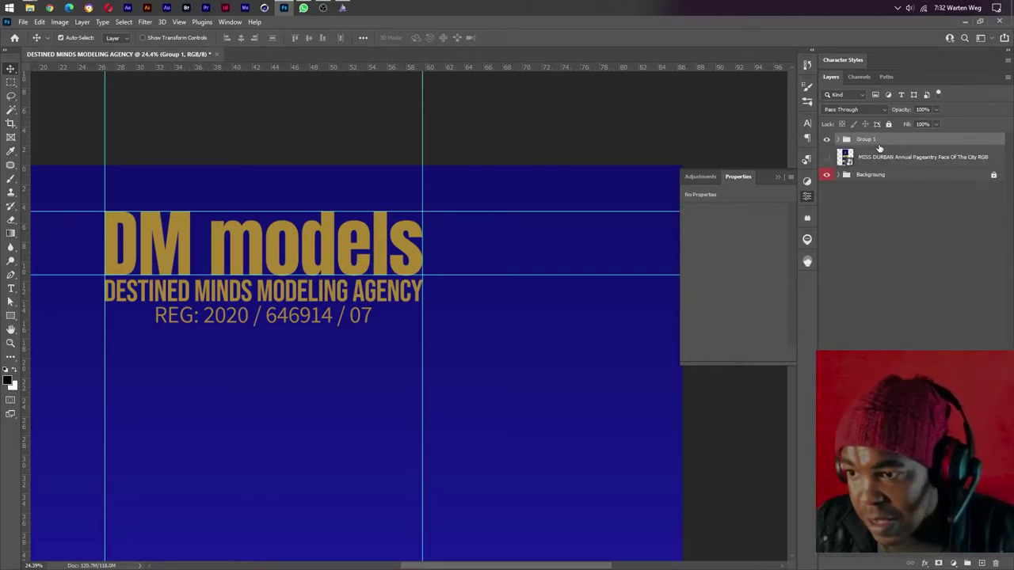
double_click(865, 139)
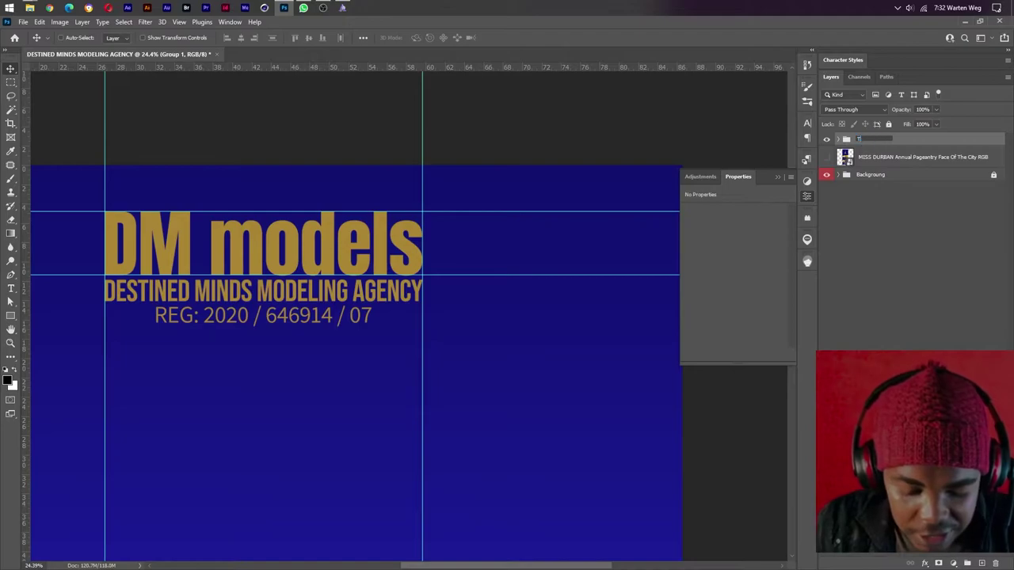
type("Tex")
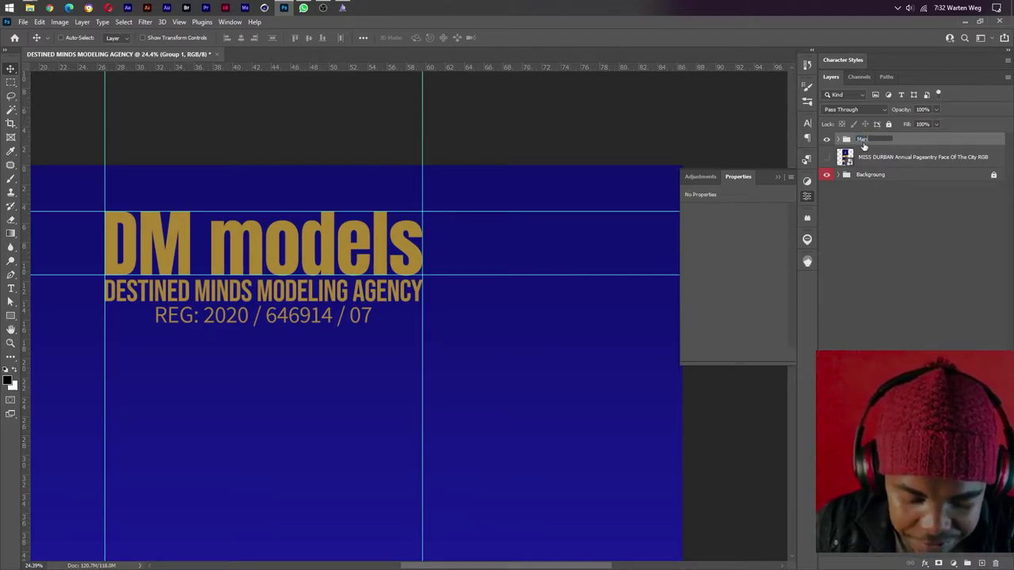
type("in Ti")
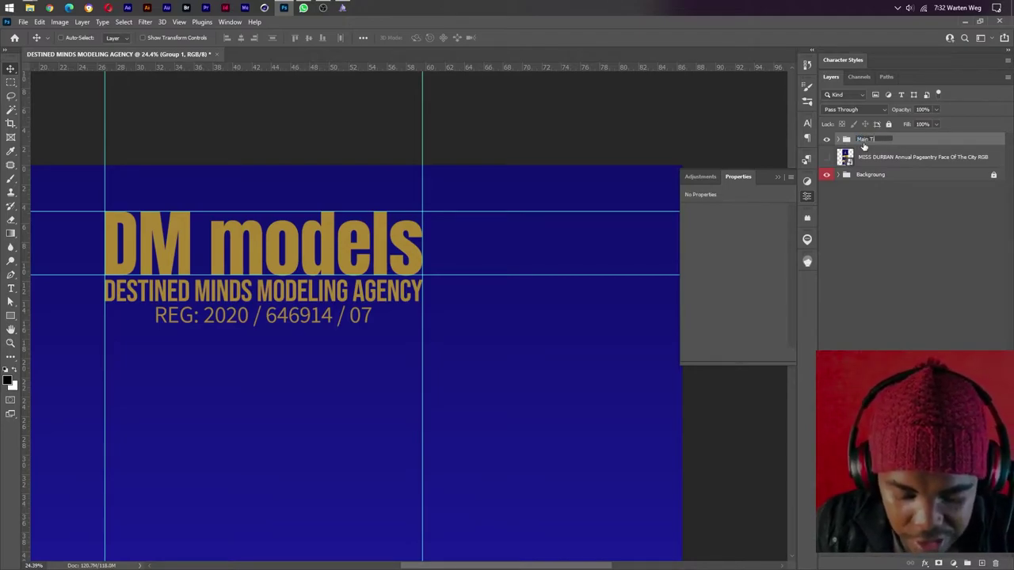
type("tle")
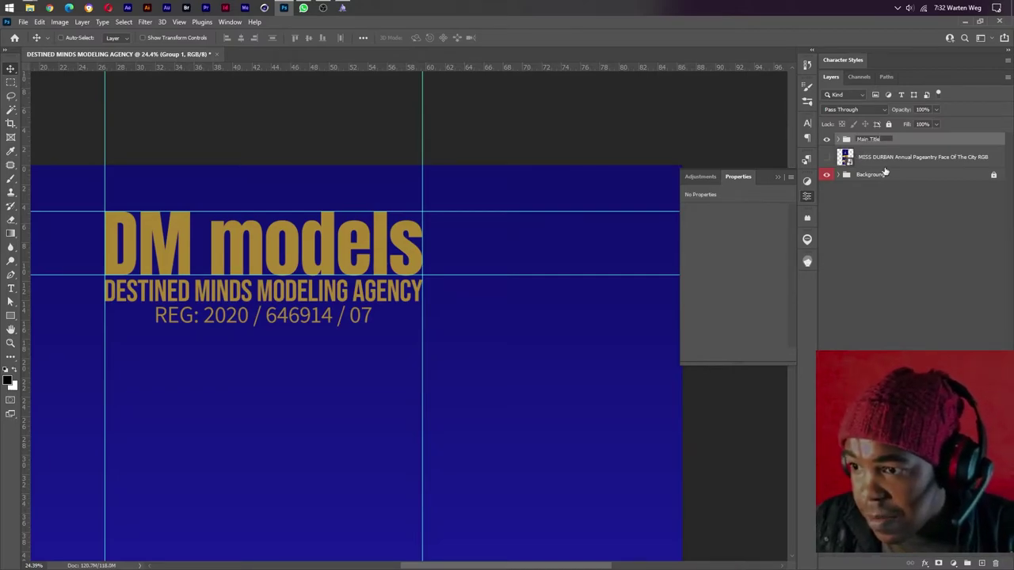
key("Return")
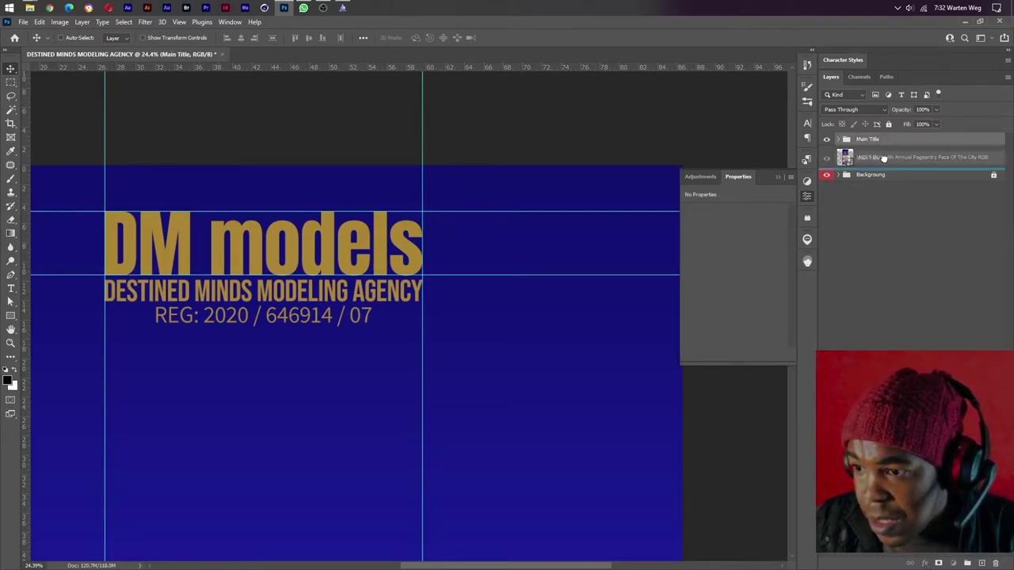
- Move the Main Title group below the MISS DURBAN layer
left_click_drag(887, 142, 885, 161)
right_click(875, 167)
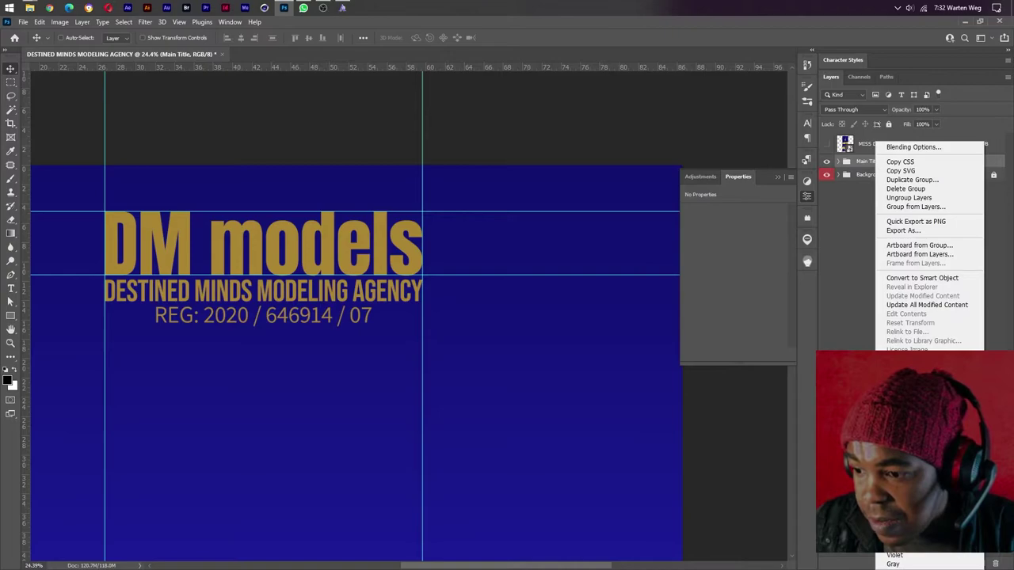
left_click(866, 193)
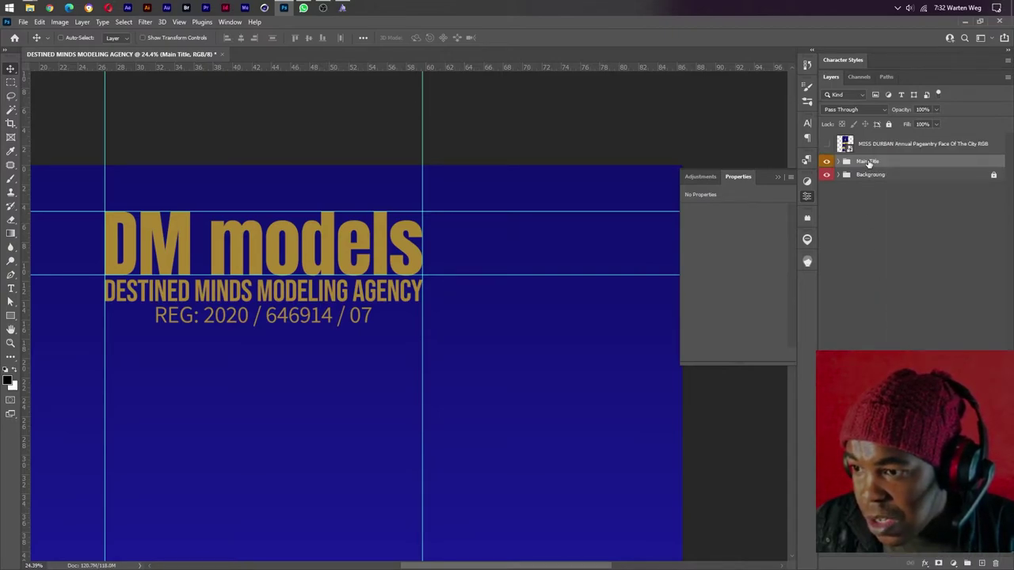
right_click(868, 163)
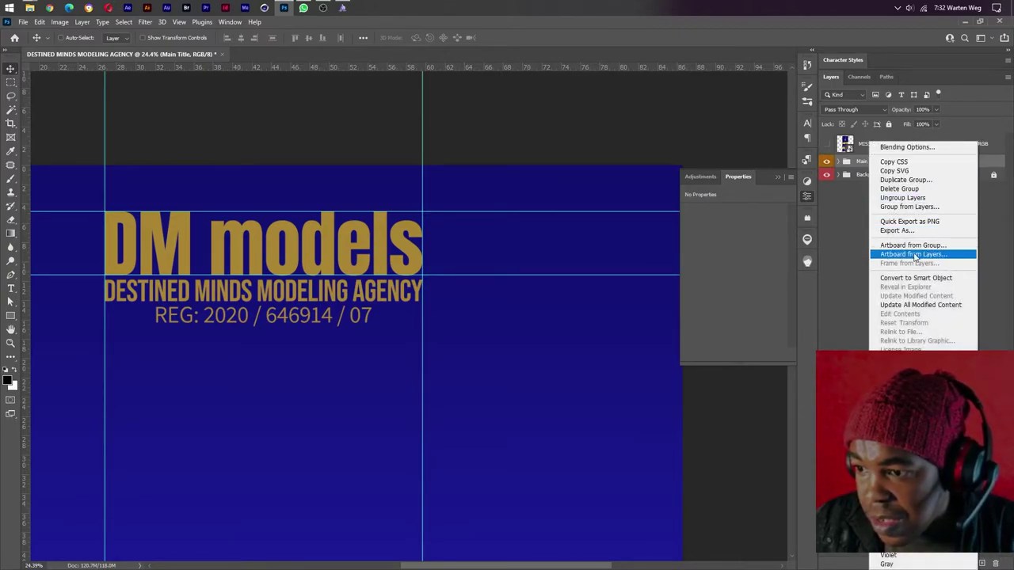
left_click(863, 258)
scroll(336, 262, "down", 2)
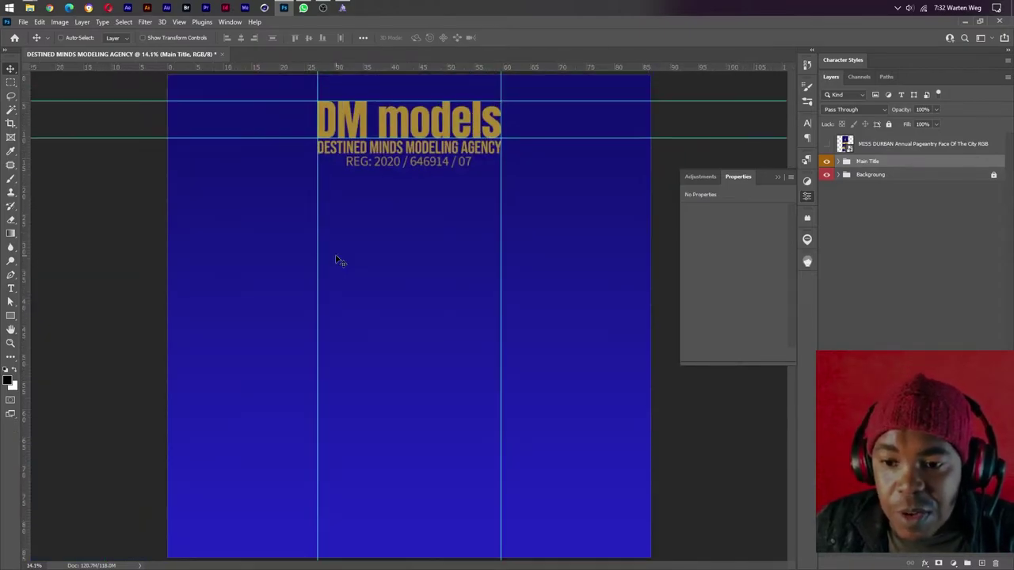
scroll(525, 169, "down", 1)
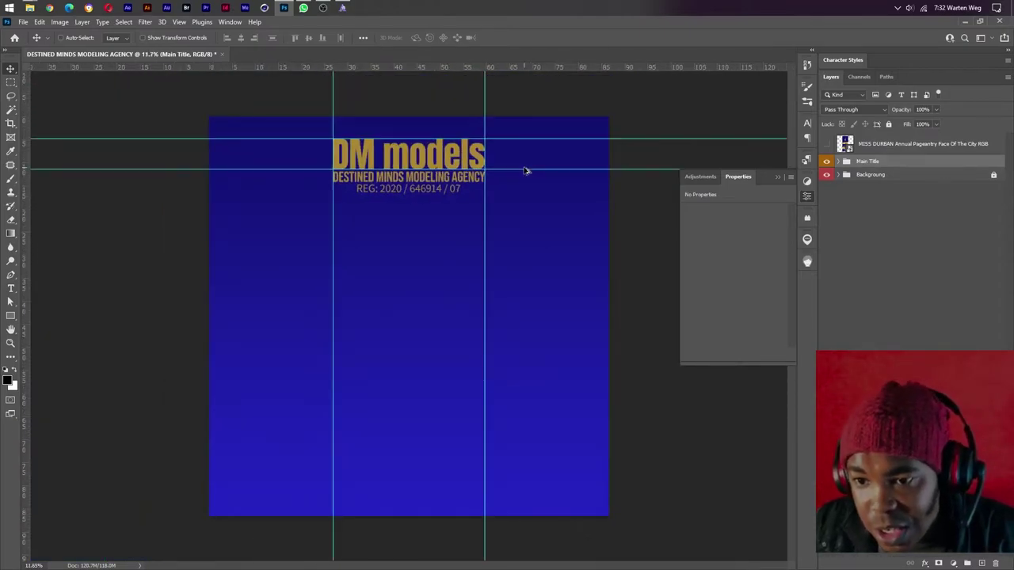
left_click(303, 9)
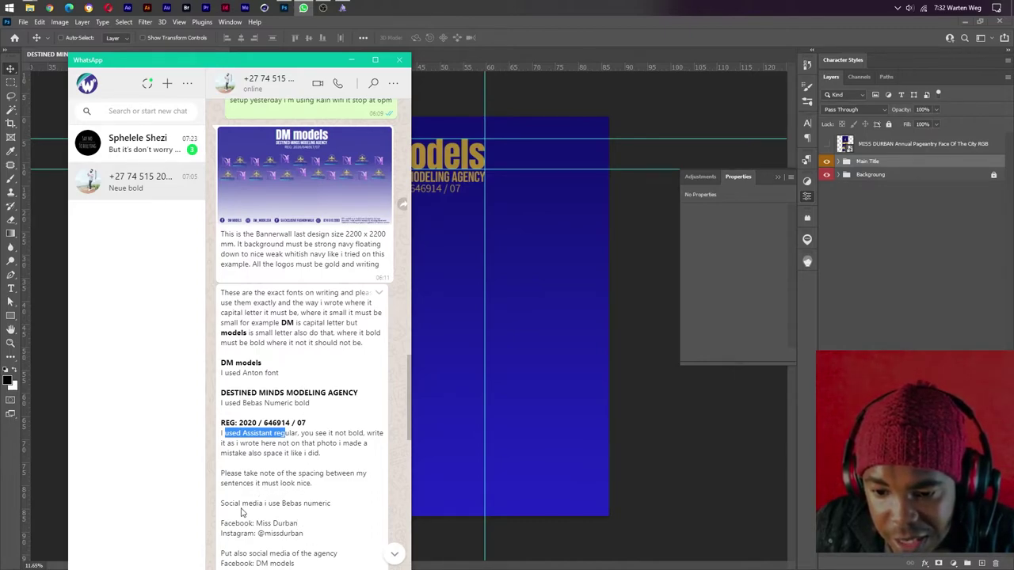
scroll(263, 497, "down", 1)
scroll(263, 497, "down", 2)
scroll(263, 497, "down", 1)
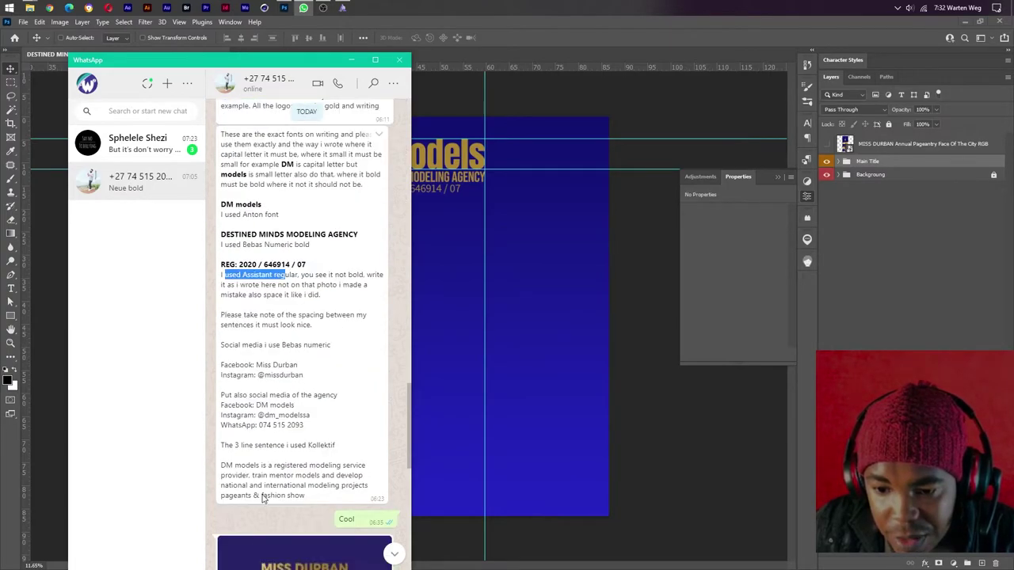
scroll(263, 495, "up", 4)
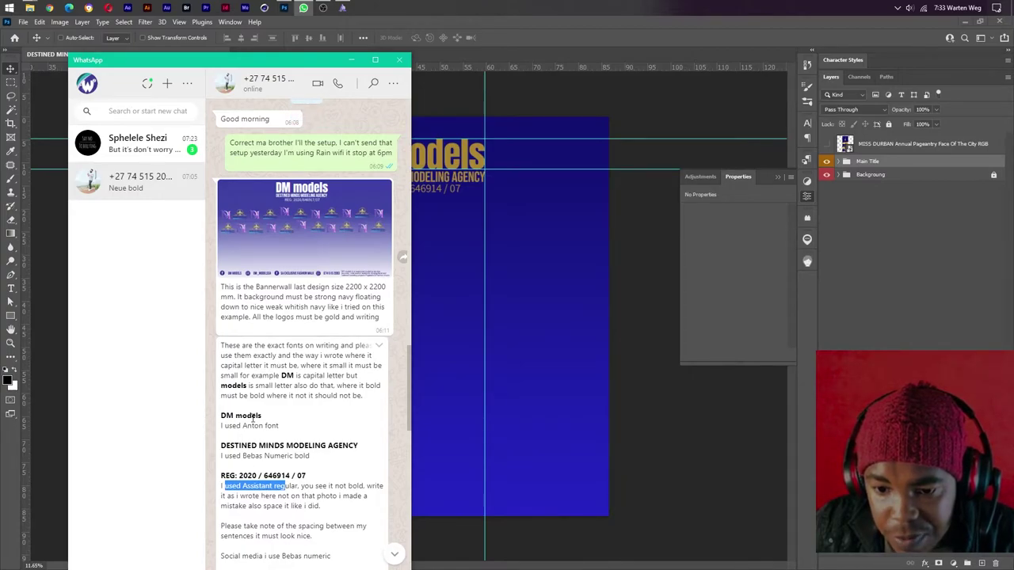
scroll(254, 411, "down", 3)
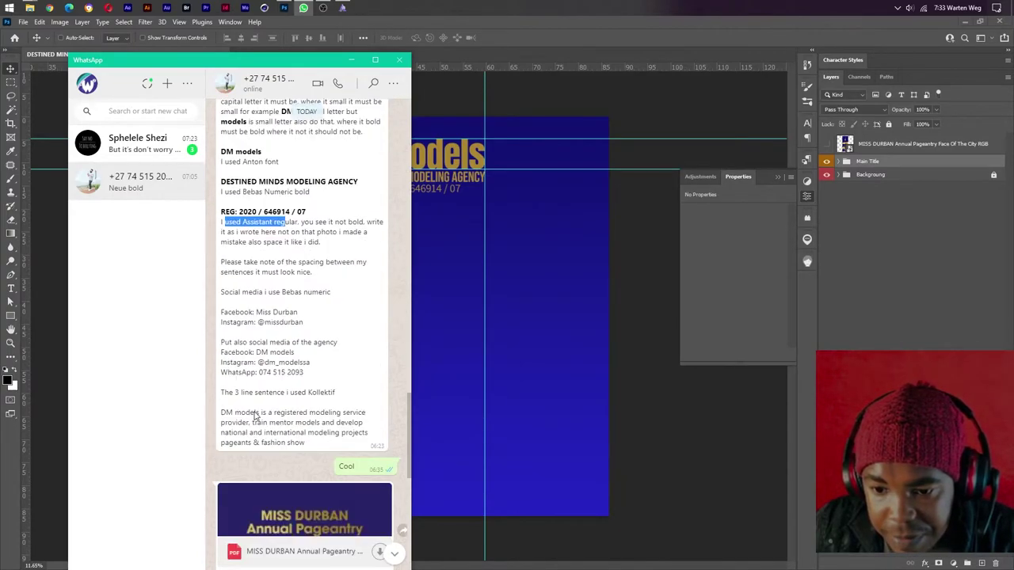
scroll(254, 410, "up", 3)
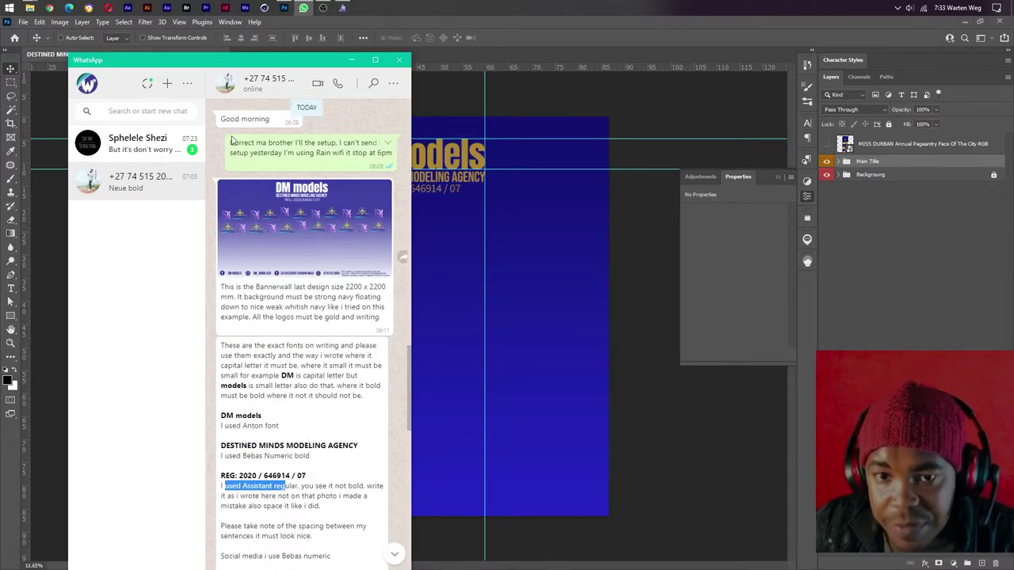
left_click(304, 10)
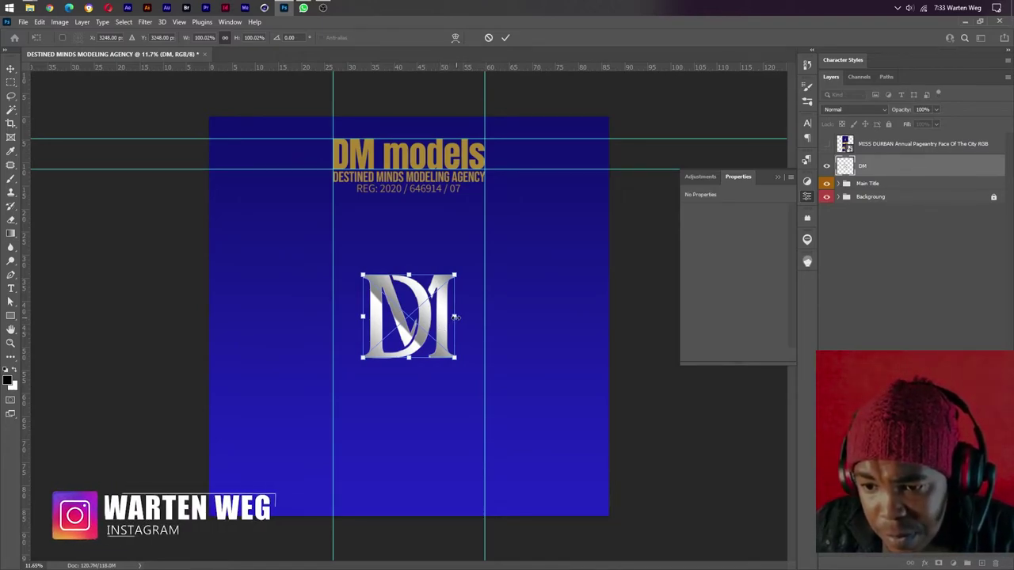
- Scale the placed DM logo down to about half size near the canvas centre
left_click_drag(449, 321, 413, 319)
- Shrink the Miss Durban logo to about 66% and line it up beside the DM monogram
key("Return")
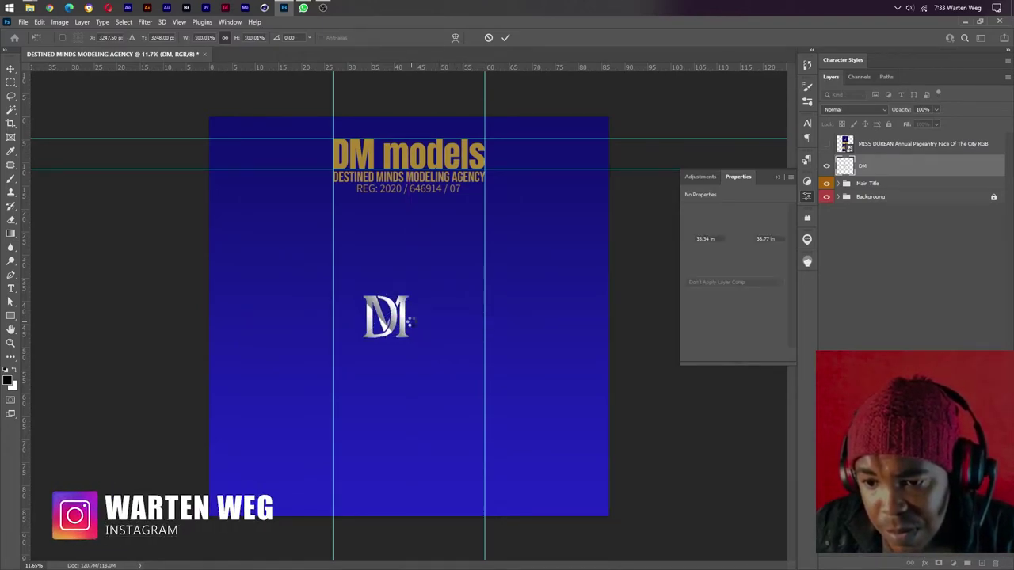
left_click_drag(403, 334, 305, 323)
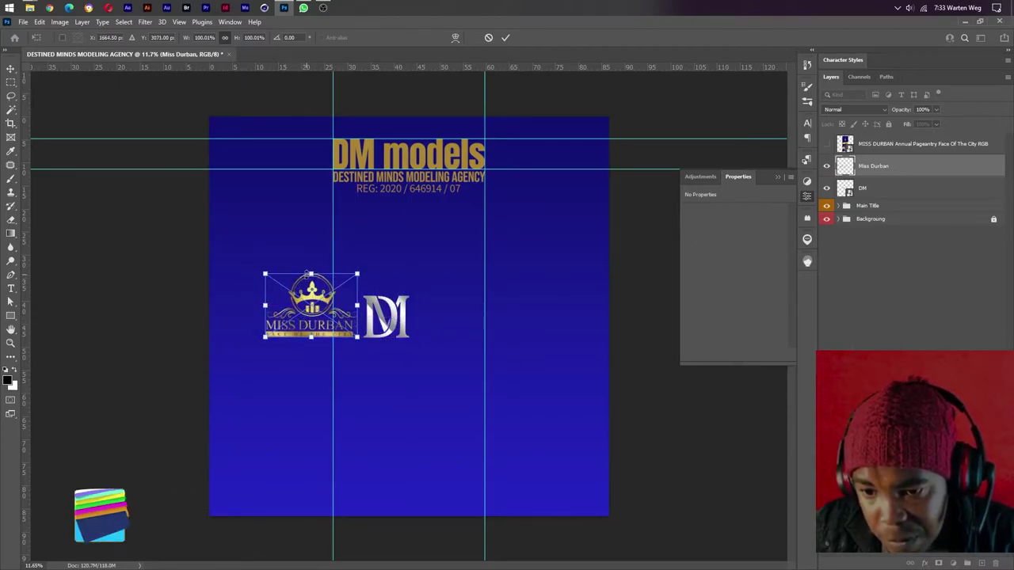
left_click_drag(310, 274, 299, 302)
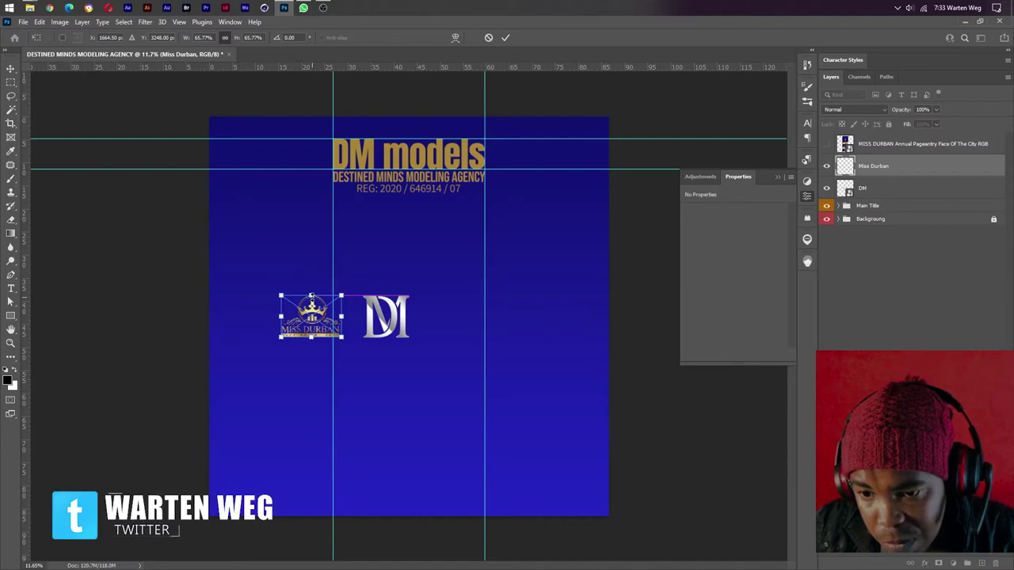
key("Return")
key("Return")
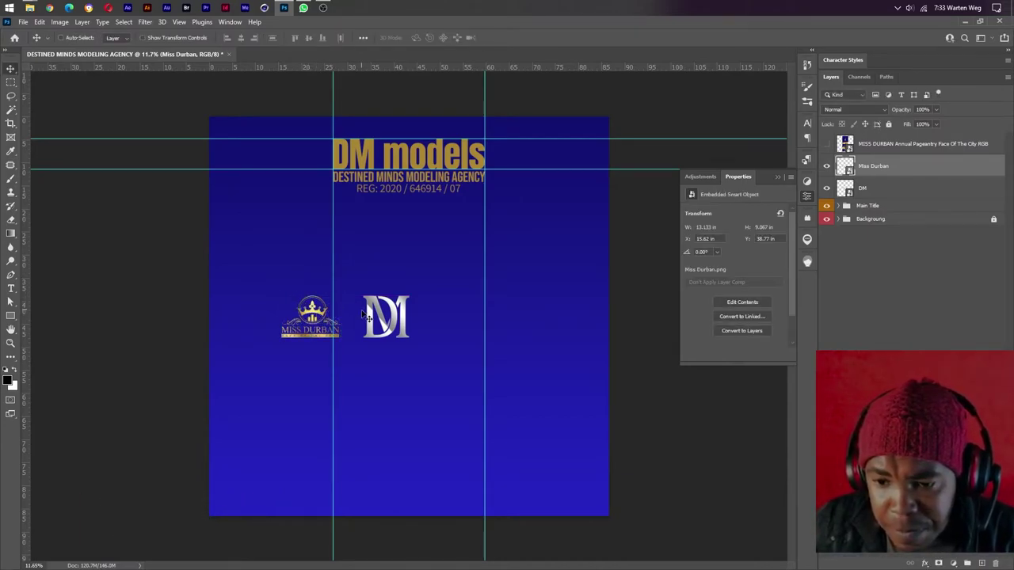
left_click_drag(331, 316, 279, 242)
left_click_drag(375, 313, 342, 252)
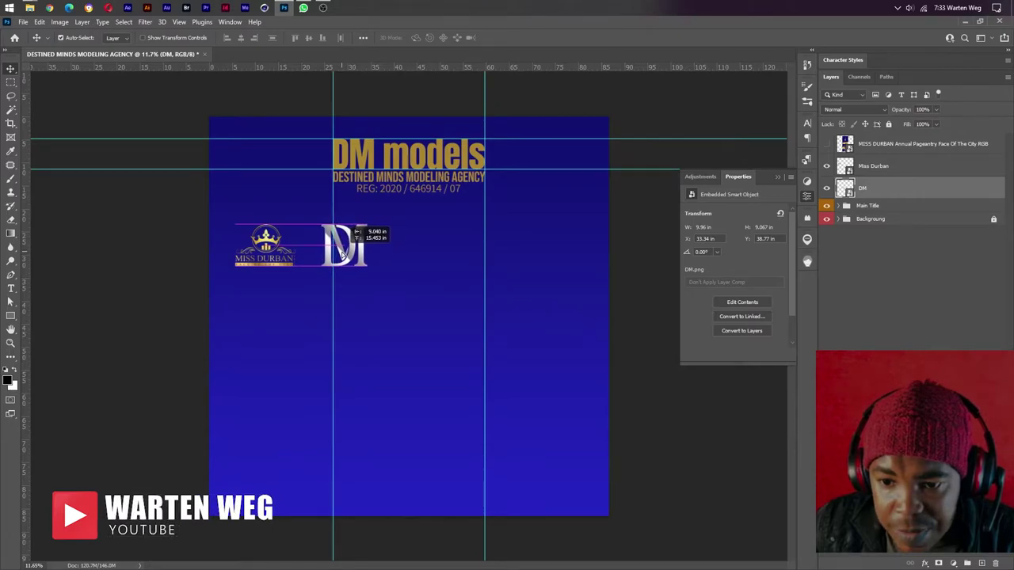
- Duplicate the Miss Durban and DM logos into a five-logo alternating row
left_click_drag(343, 252, 342, 249)
left_click_drag(268, 246, 423, 245)
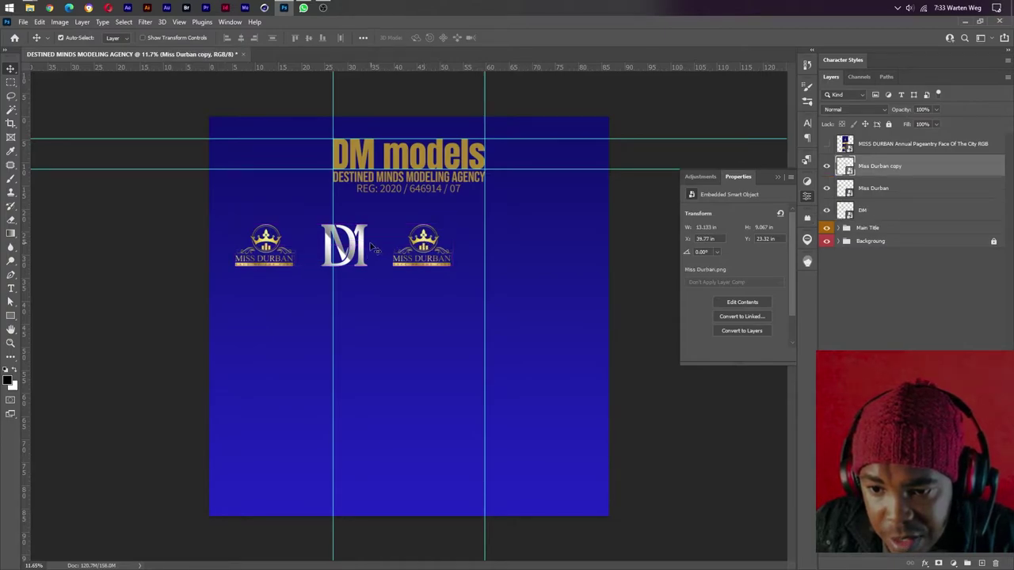
left_click_drag(353, 240, 507, 241)
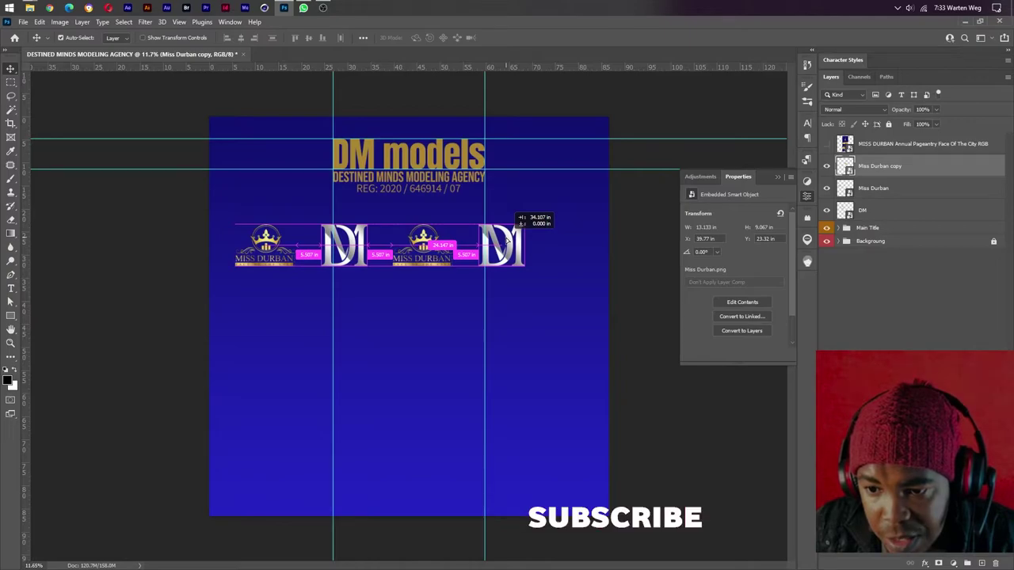
left_click_drag(507, 240, 506, 241)
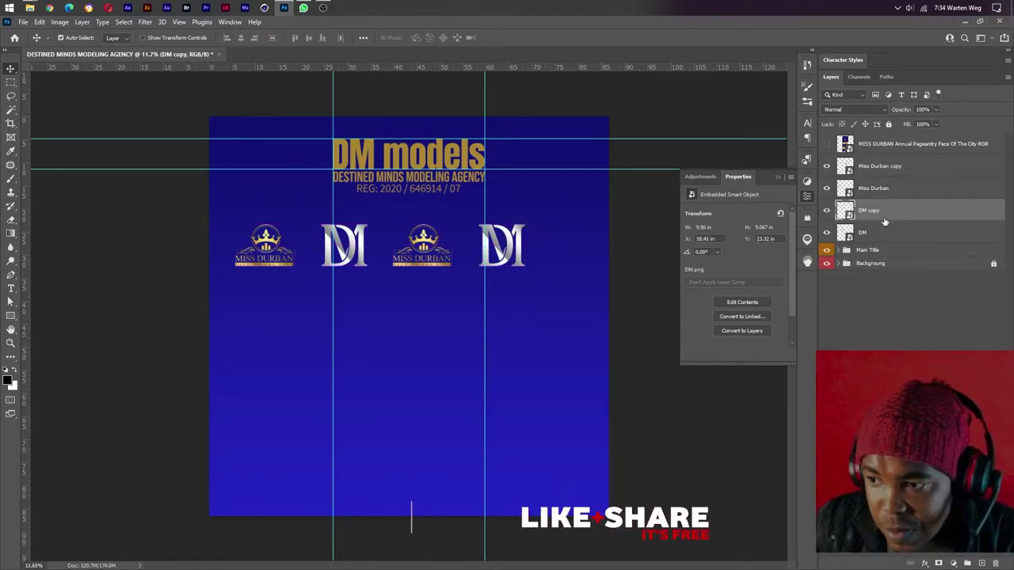
left_click(871, 168)
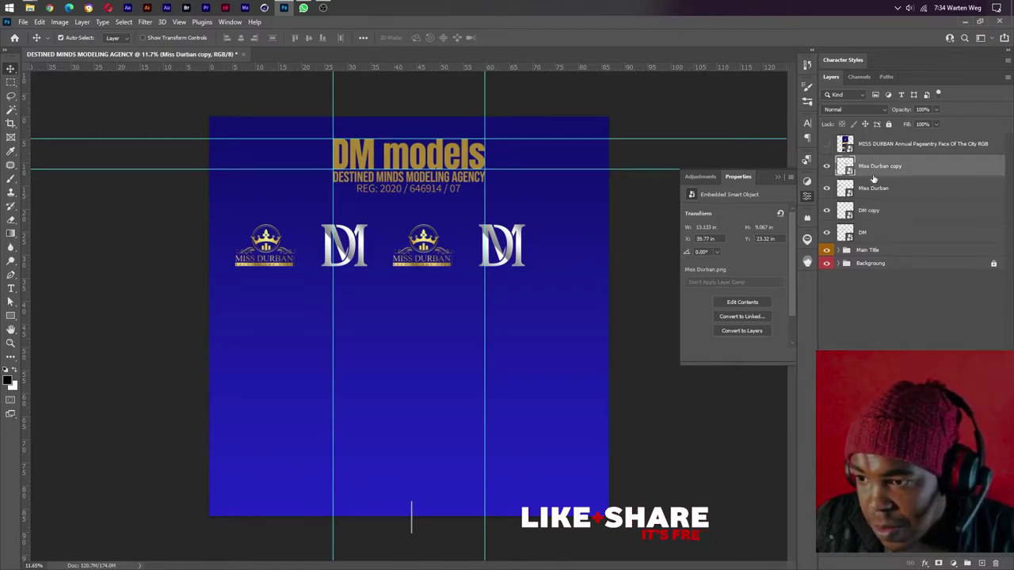
left_click(871, 232, "shift")
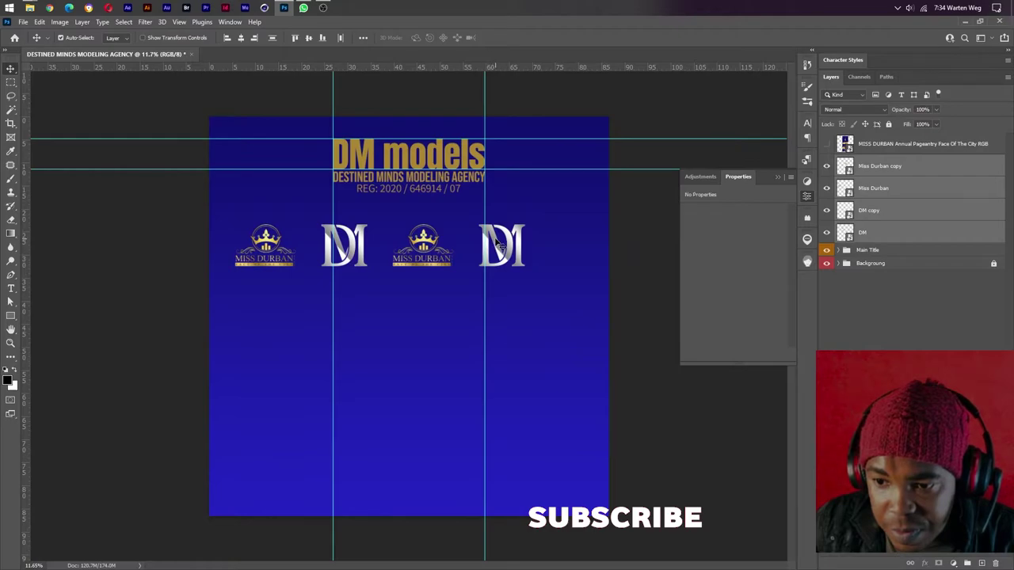
left_click_drag(498, 247, 481, 246)
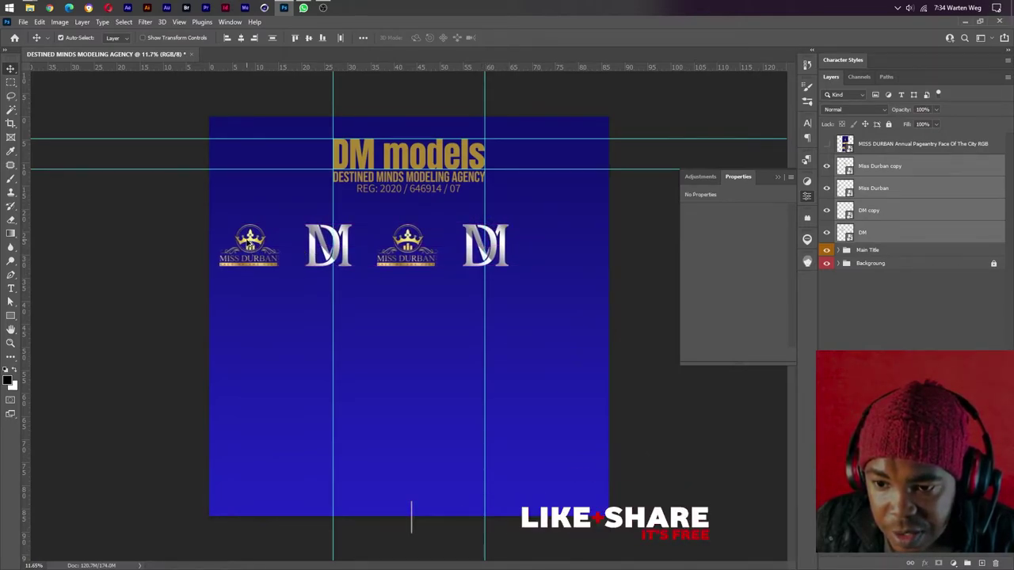
mouse_move(406, 244)
left_mouse_down()
mouse_move(576, 226)
mouse_move(563, 243)
left_mouse_up()
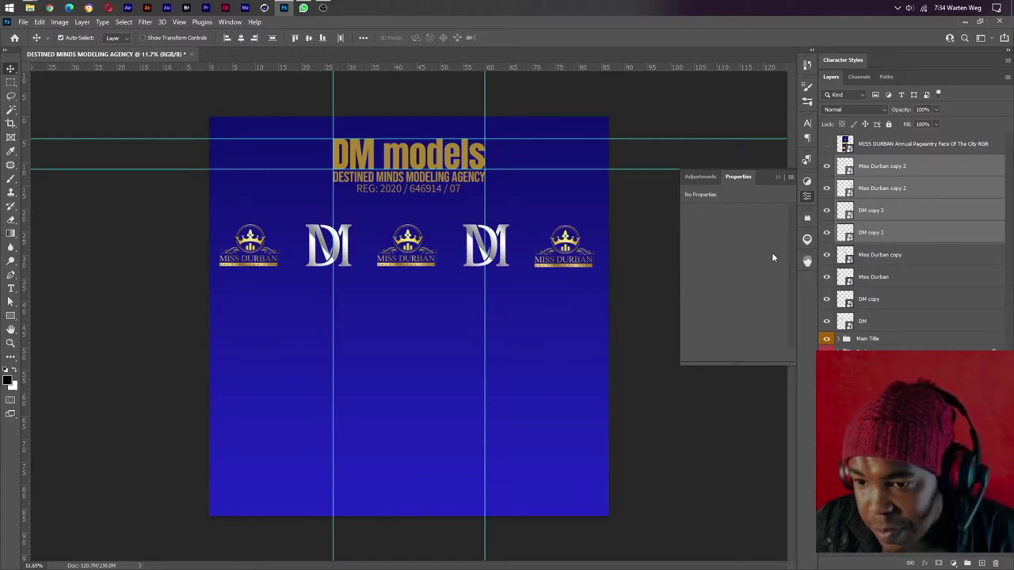
- Align the five logos' vertical centres and group them into Group 1
left_click(869, 323)
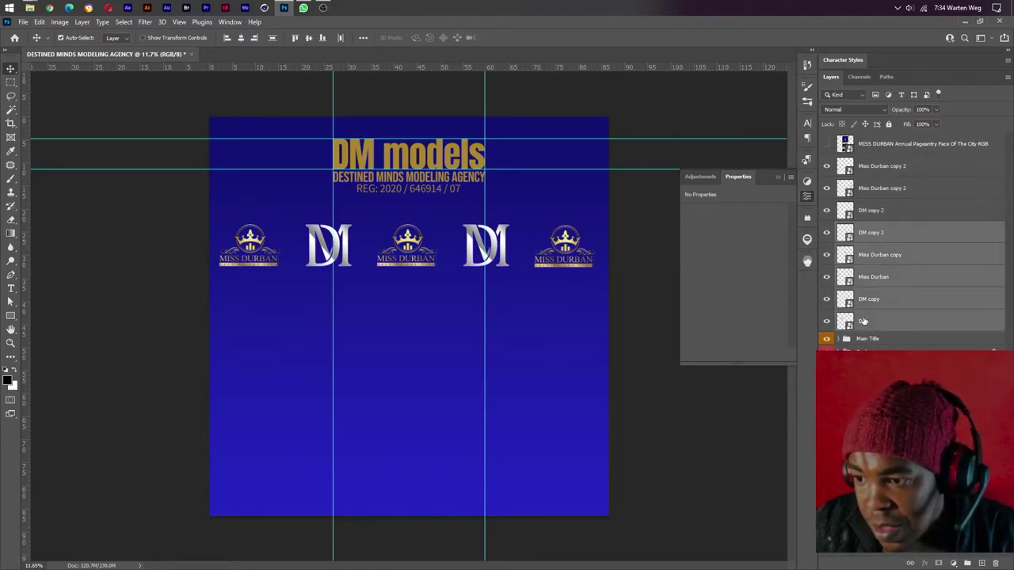
left_click(877, 169)
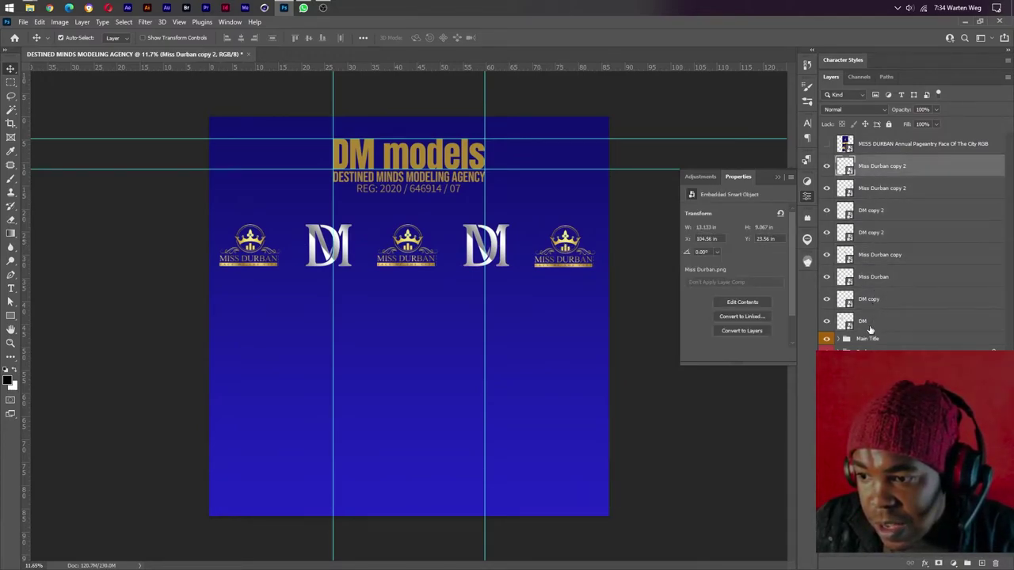
left_click(870, 322, "shift")
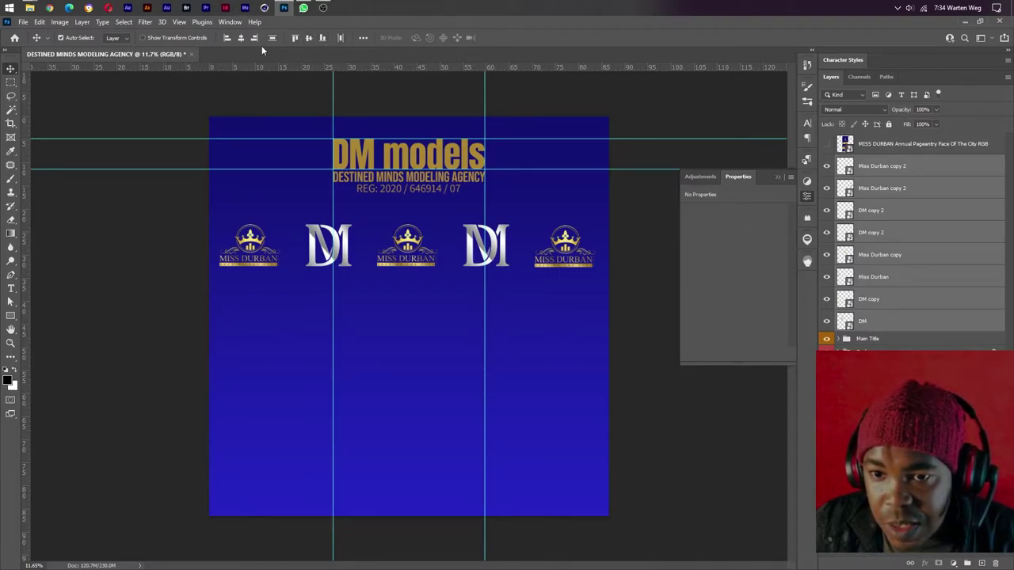
left_click(308, 39)
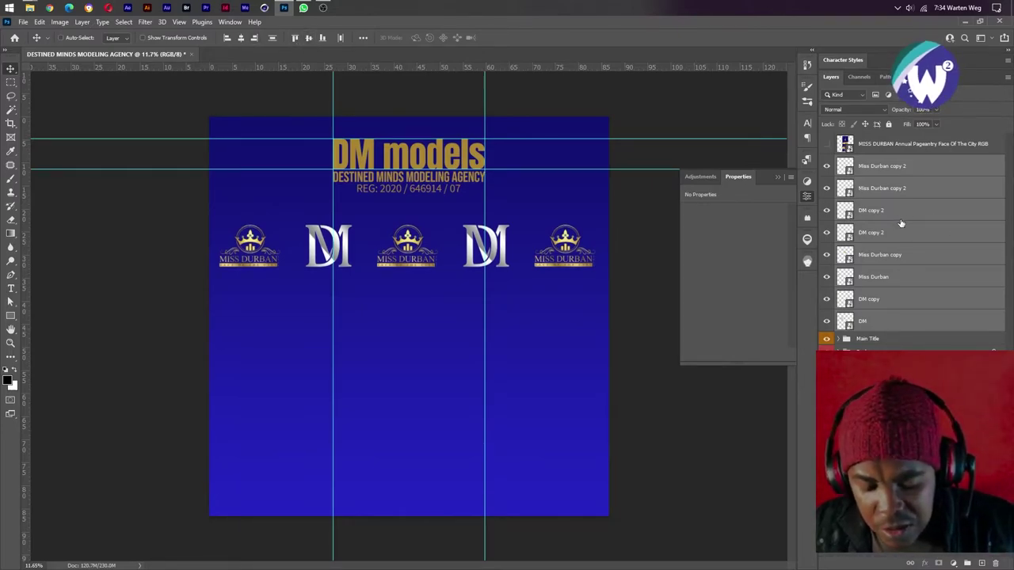
key("ctrl+g")
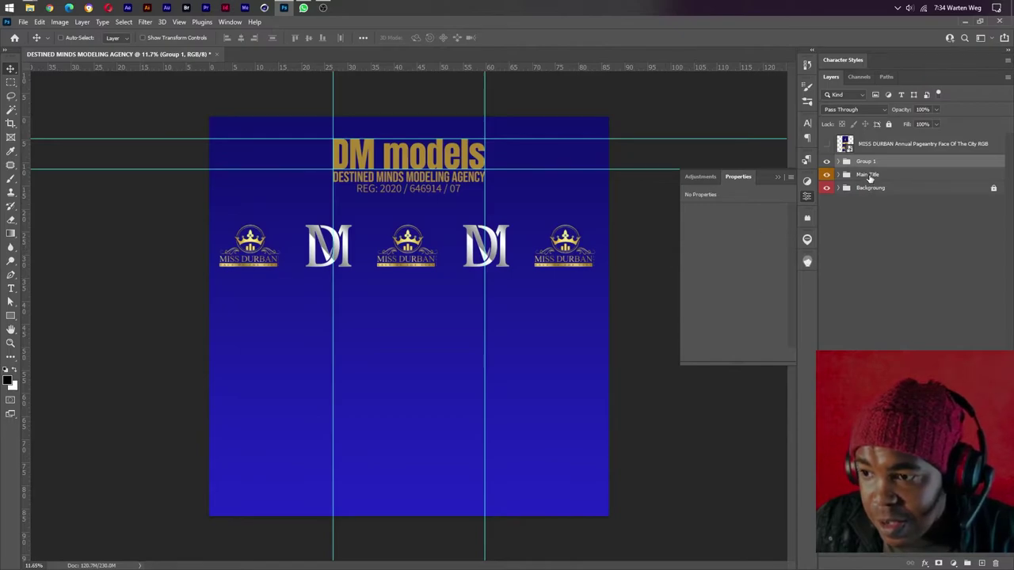
- Position the row, add guides at its left and right edges, and duplicate it below
mouse_move(493, 244)
left_mouse_down()
mouse_move(431, 256)
mouse_move(496, 258)
left_mouse_up()
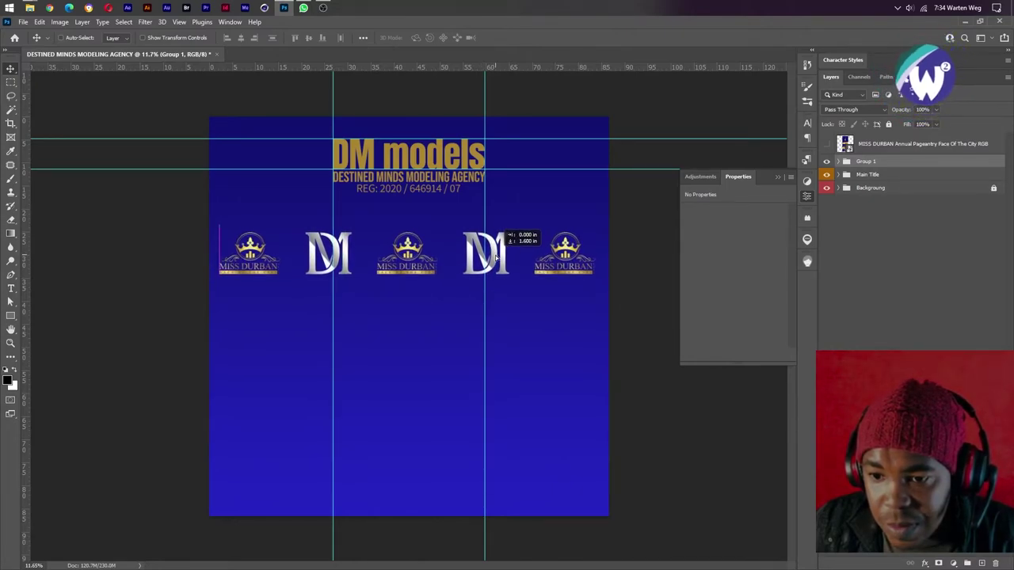
left_click_drag(496, 258, 495, 255)
left_click_drag(26, 262, 220, 248)
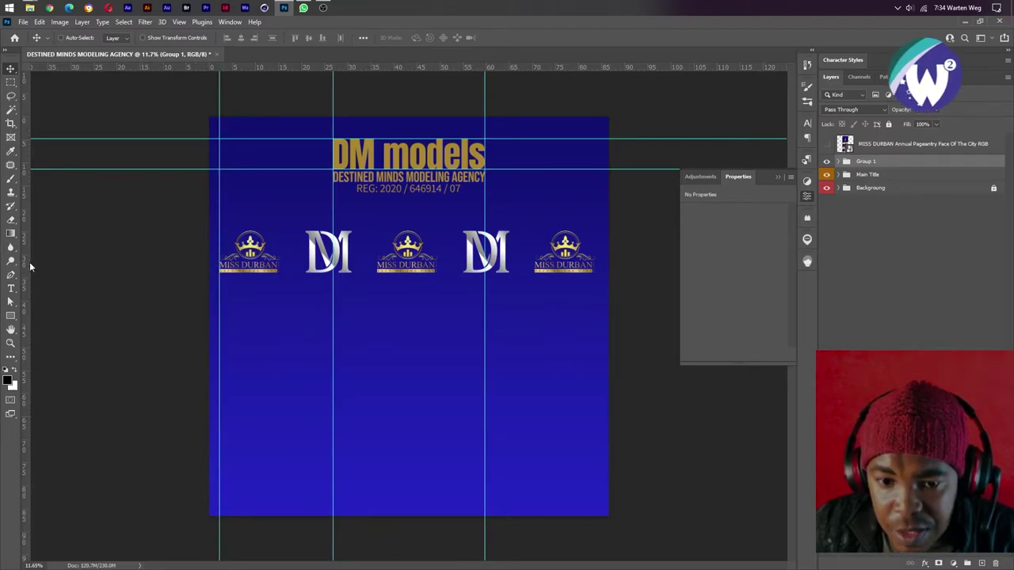
left_click_drag(26, 262, 595, 275)
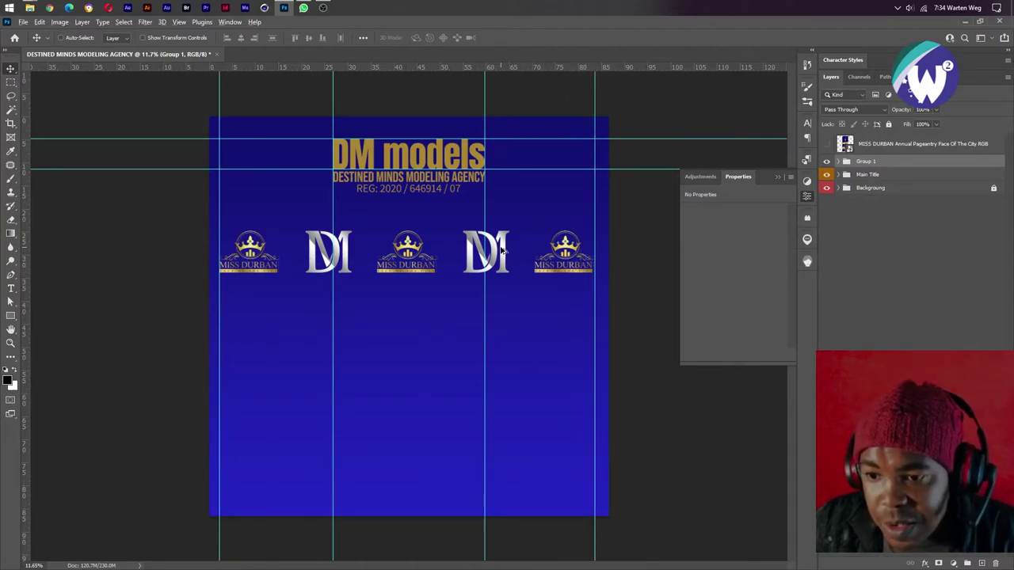
mouse_move(505, 250)
left_mouse_down()
mouse_move(415, 310)
mouse_move(424, 307)
left_mouse_up()
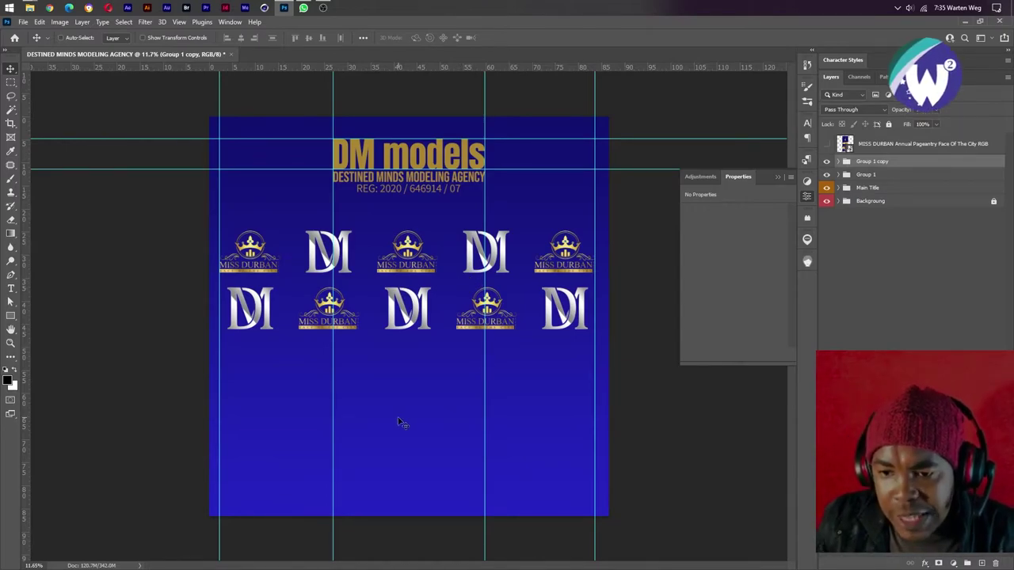
- Duplicate Group 1 and its copy downward to form rows three and four
scroll(398, 425, "up", 2)
scroll(398, 425, "down", 3)
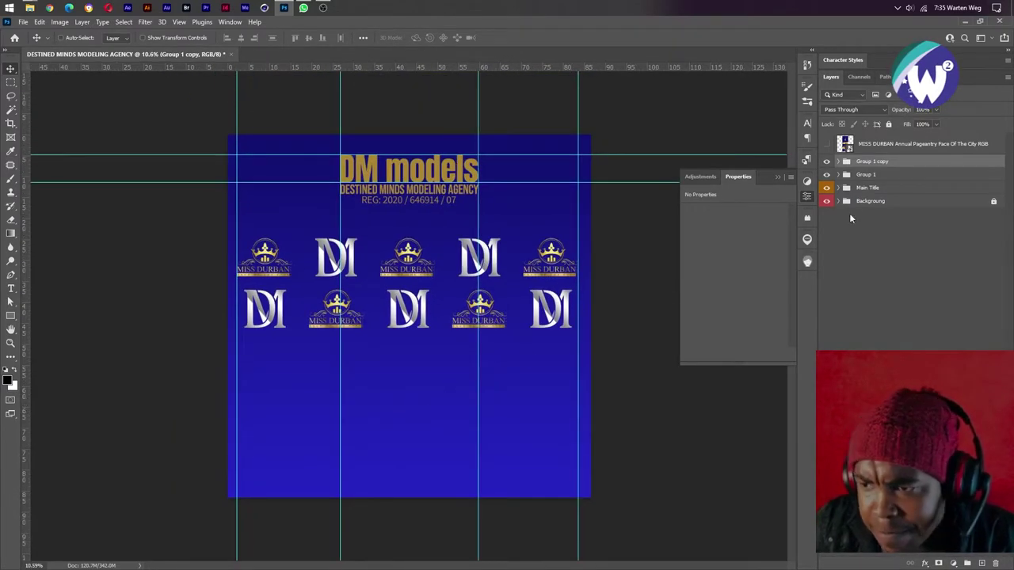
left_click(866, 178, "shift")
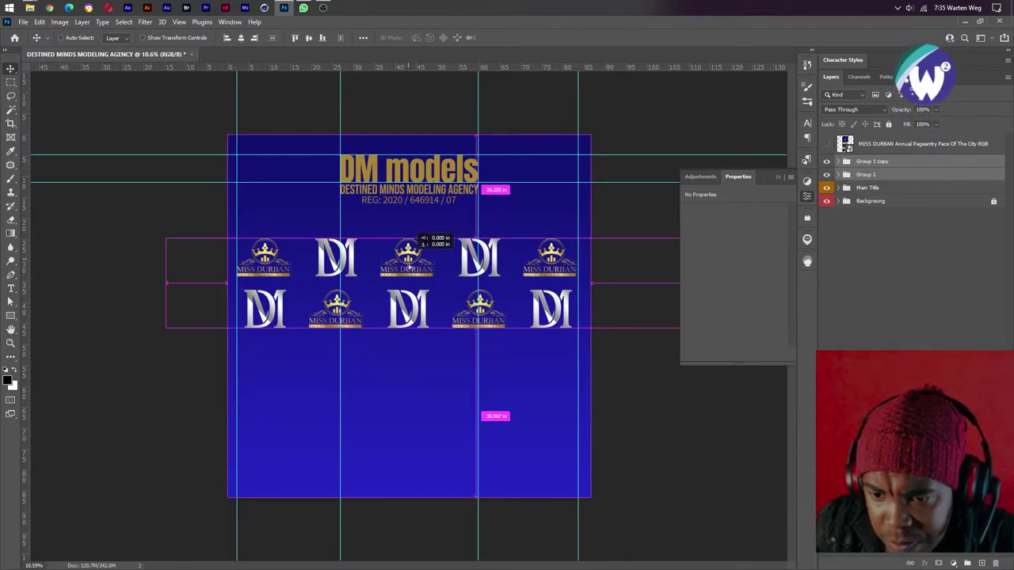
left_click_drag(409, 257, 408, 363)
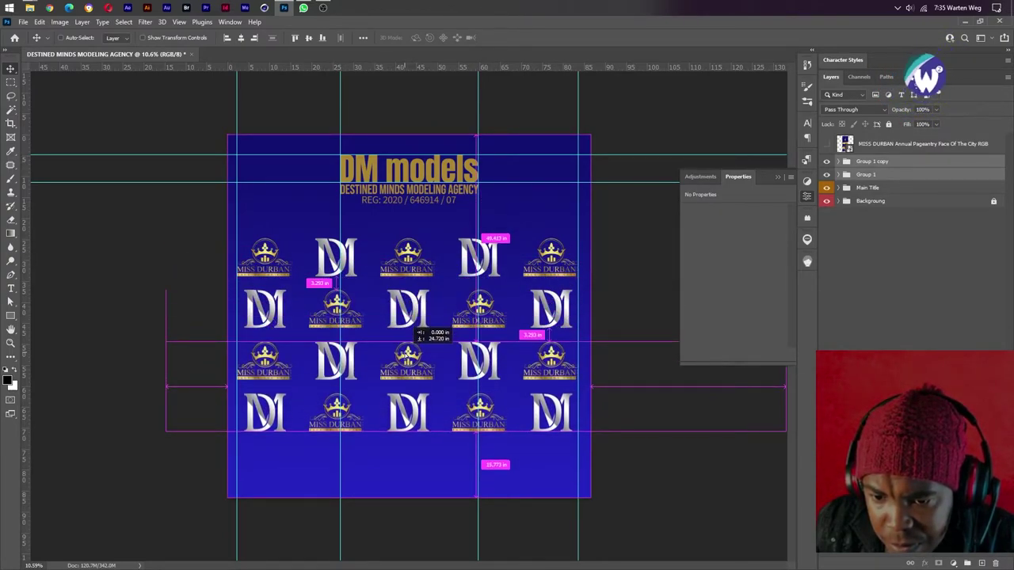
left_click_drag(409, 324, 410, 326)
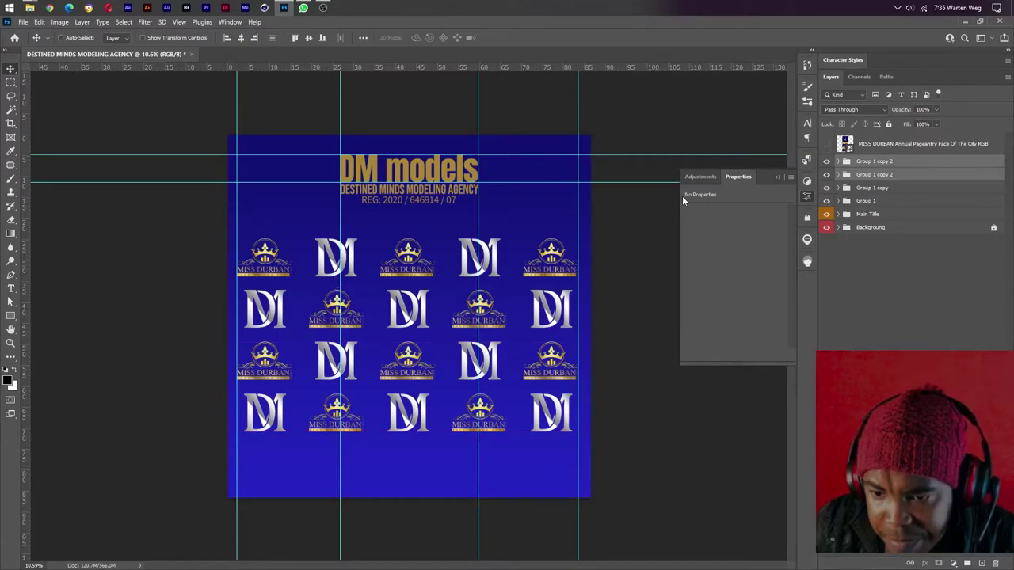
- Group all four logo row groups together into Group 2
left_click(866, 202)
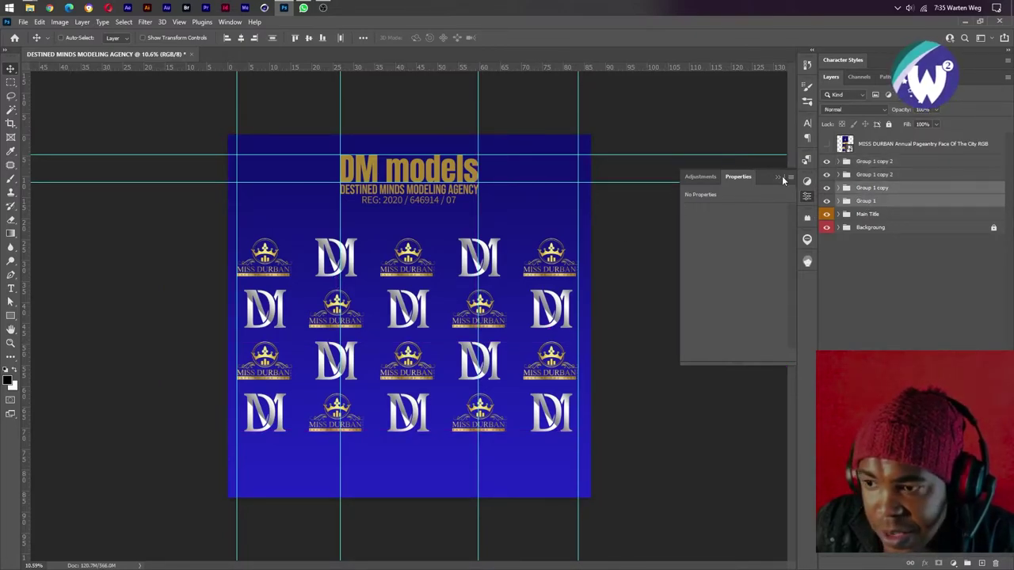
left_click(853, 202)
left_click(860, 163, "shift")
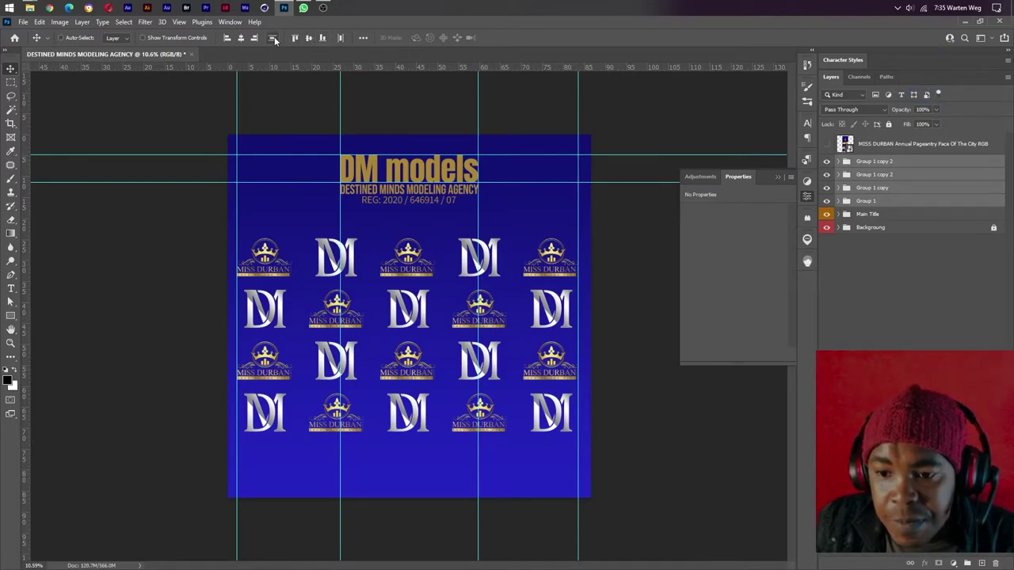
scroll(329, 317, "up", 2)
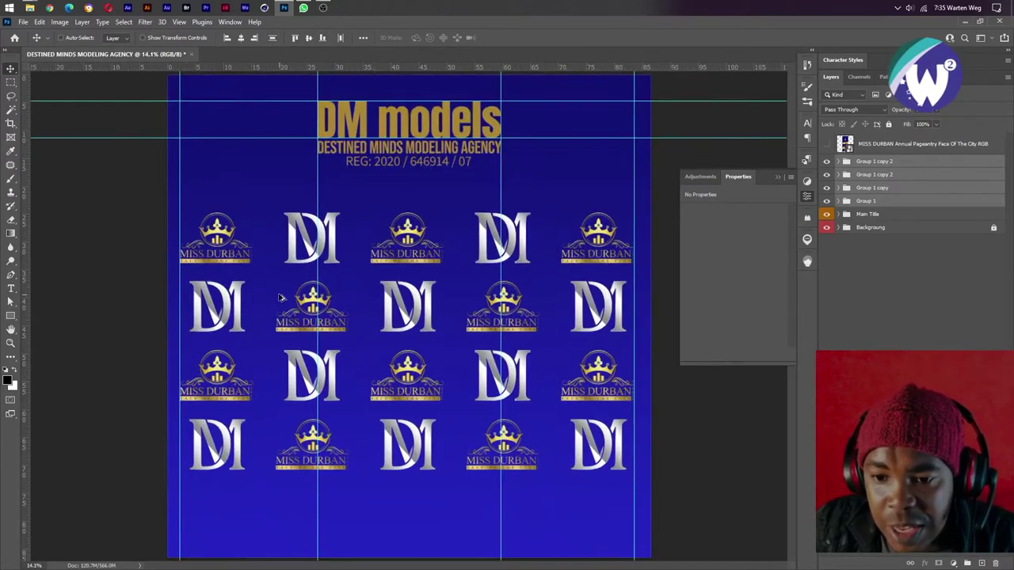
scroll(285, 301, "up", 1)
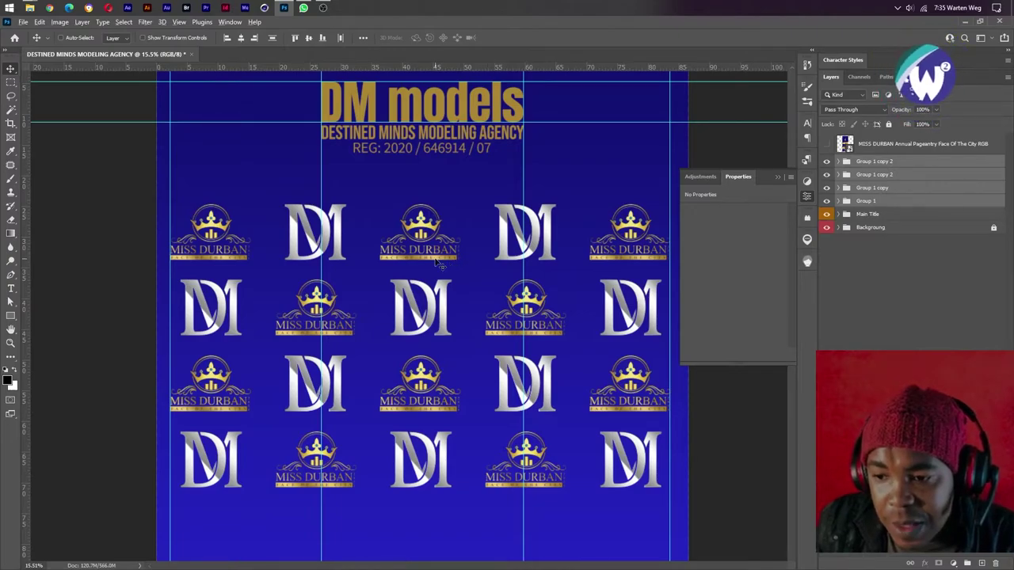
scroll(439, 265, "down", 1)
scroll(439, 265, "down", 1)
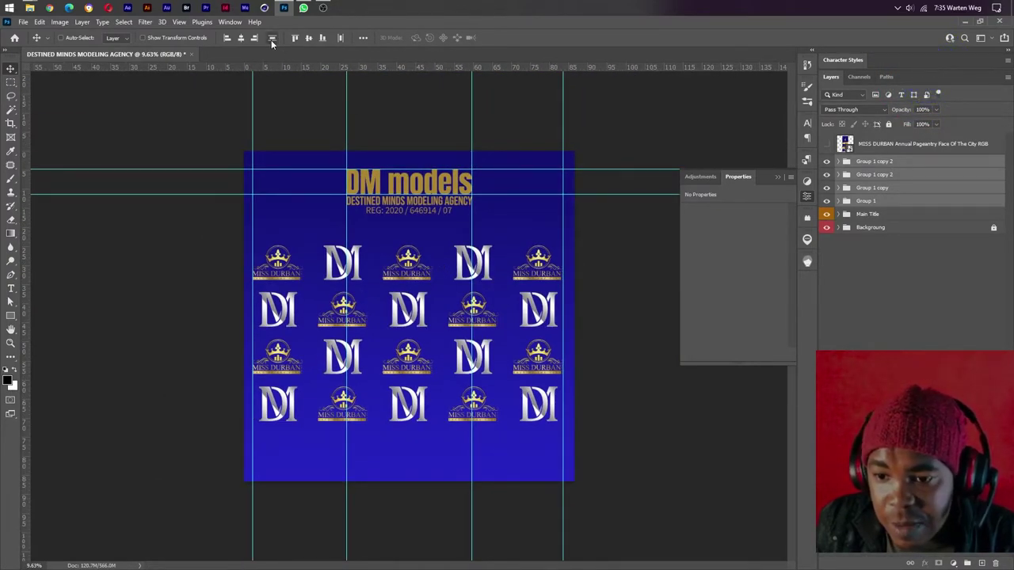
key("ctrl+g")
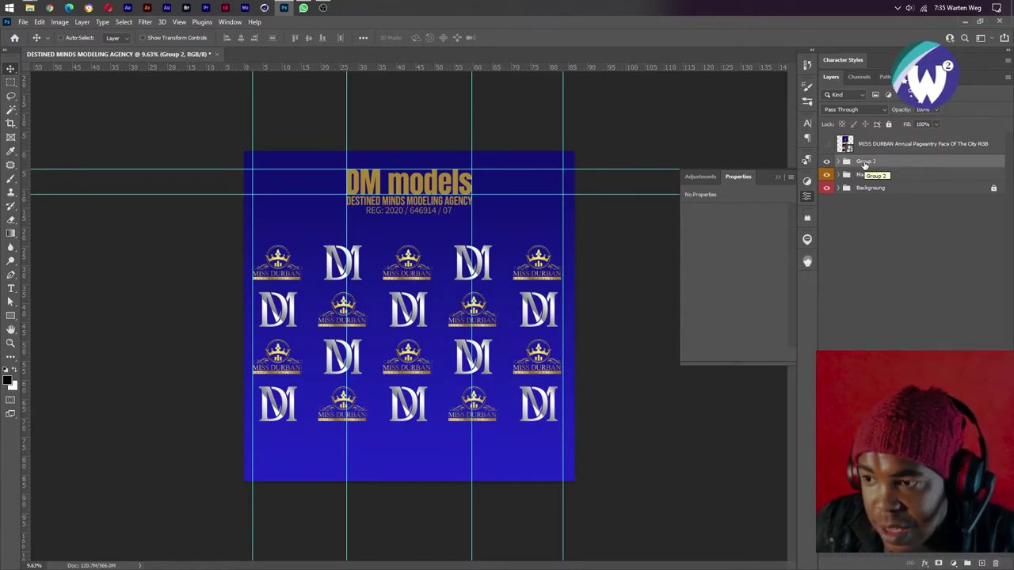
- Rename the four-row logo group to 'Logos'
double_click(865, 162)
type("Lo")
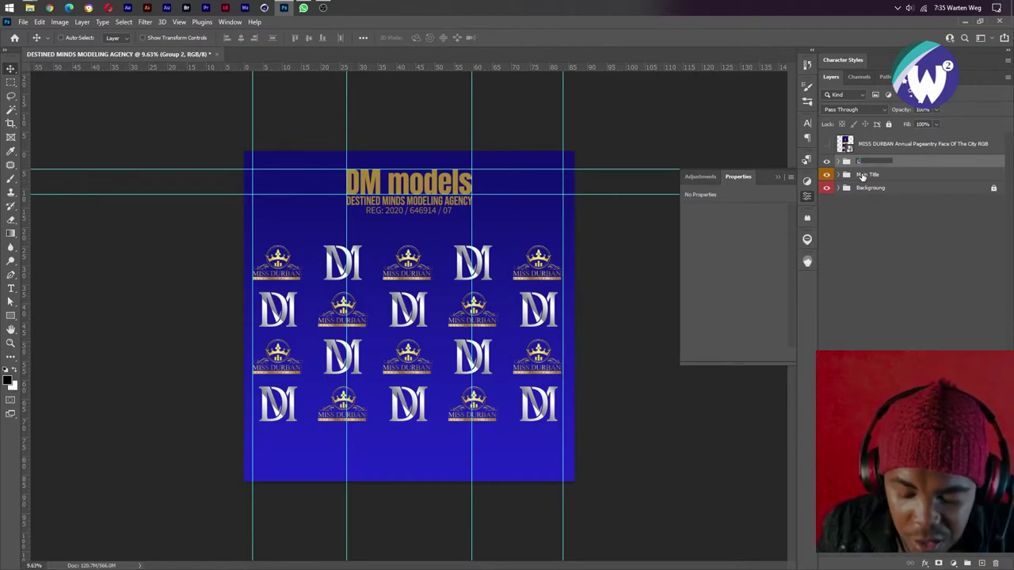
type("gos")
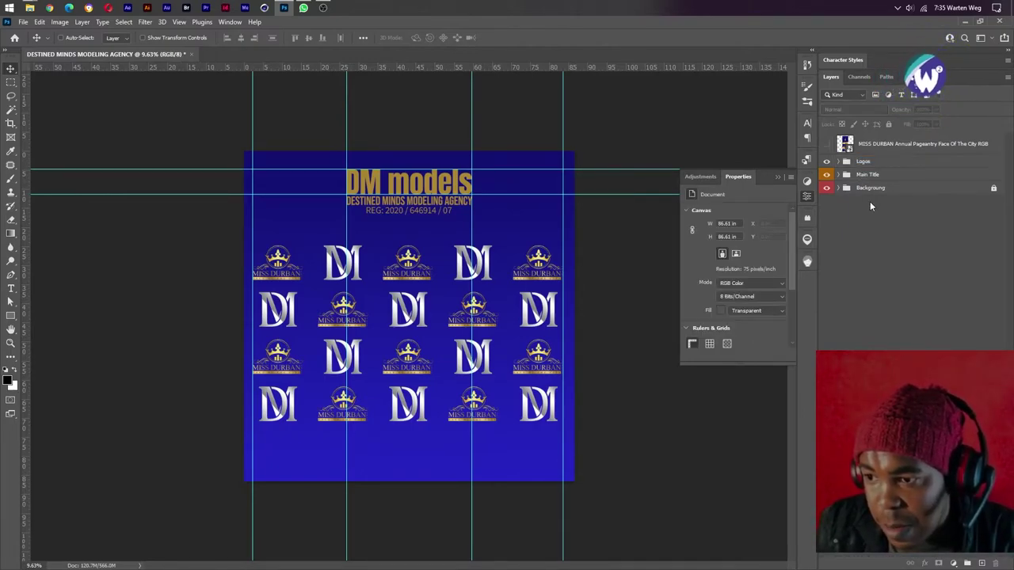
left_click(870, 201)
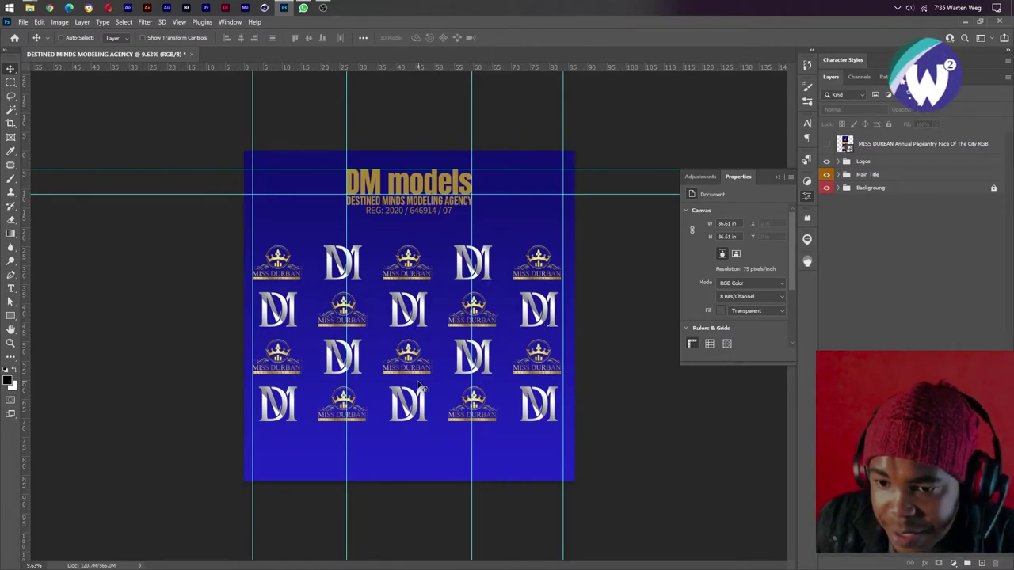
- Expand Logos and Group 1 copy 2, then select the DM logo layer
scroll(418, 341, "up", 2)
scroll(419, 384, "up", 1)
scroll(424, 384, "up", 1)
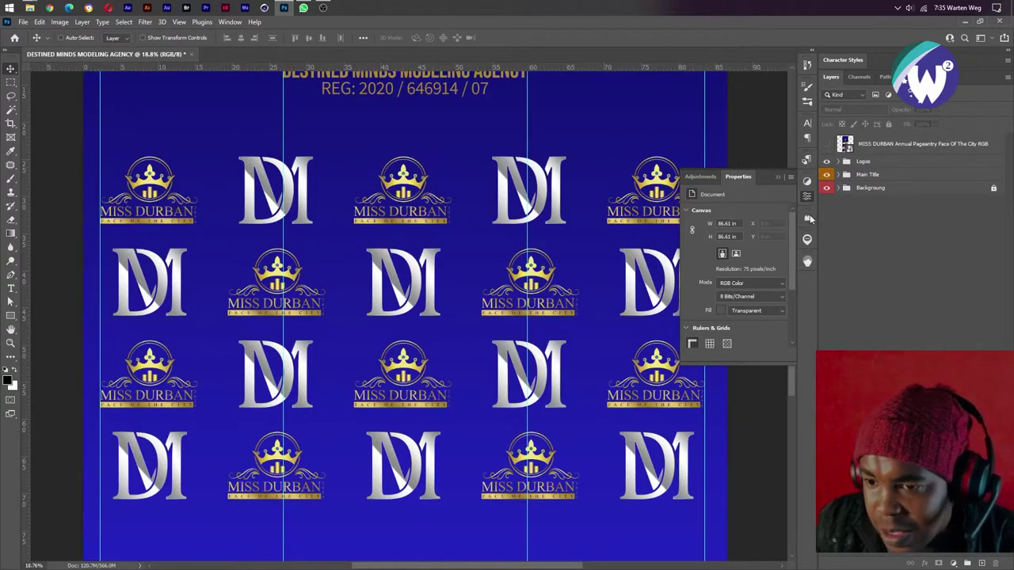
left_click(841, 162)
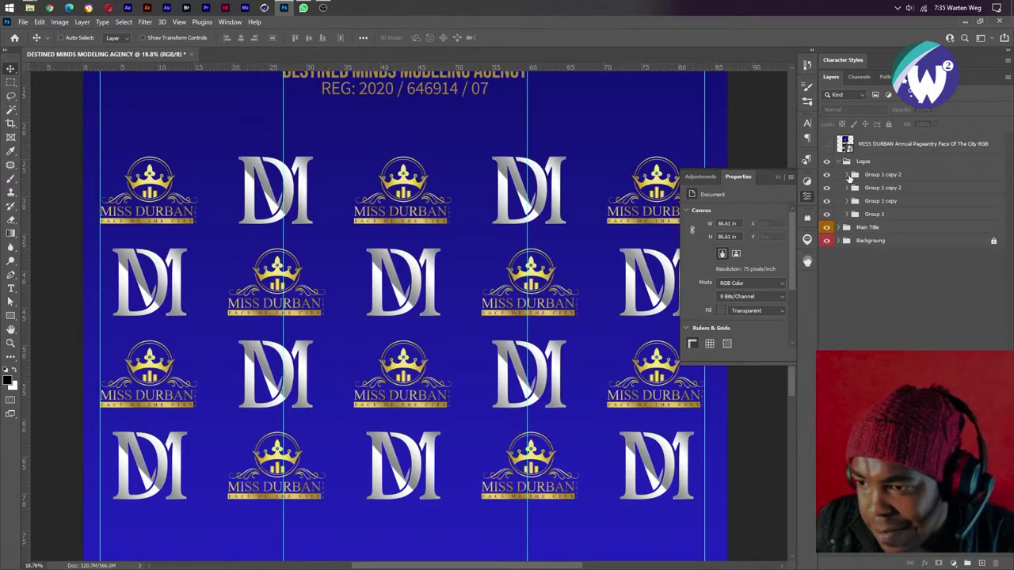
left_click(846, 175)
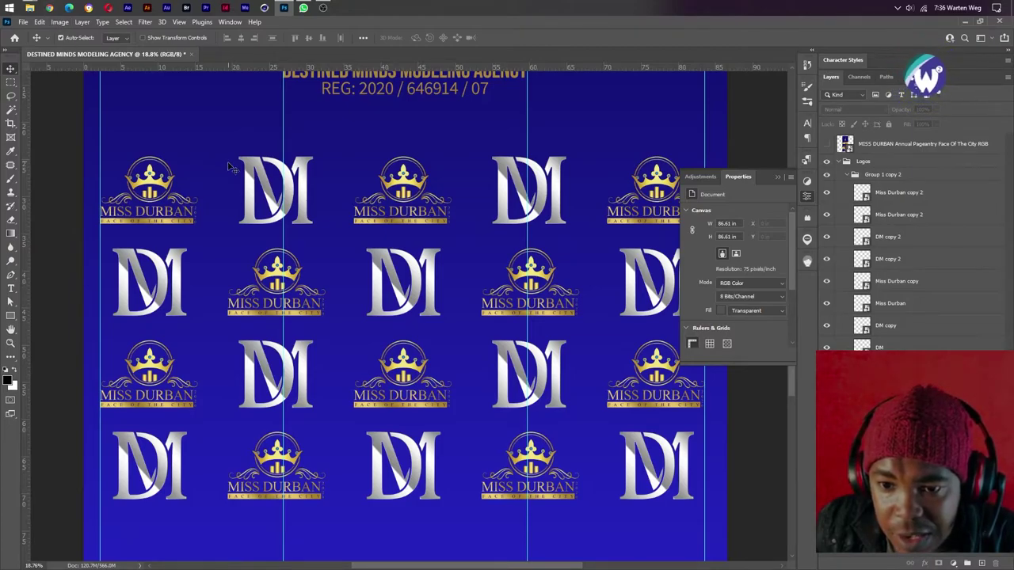
left_click(255, 176)
- Add a gold preset Gradient Overlay to the DM logo layer
scroll(910, 237, "down", 1)
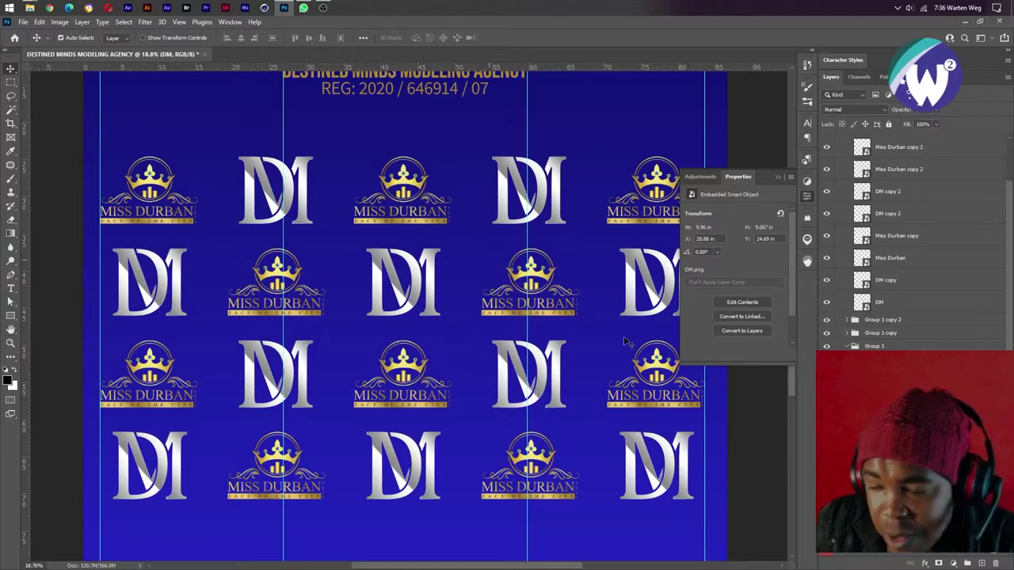
left_click(926, 563)
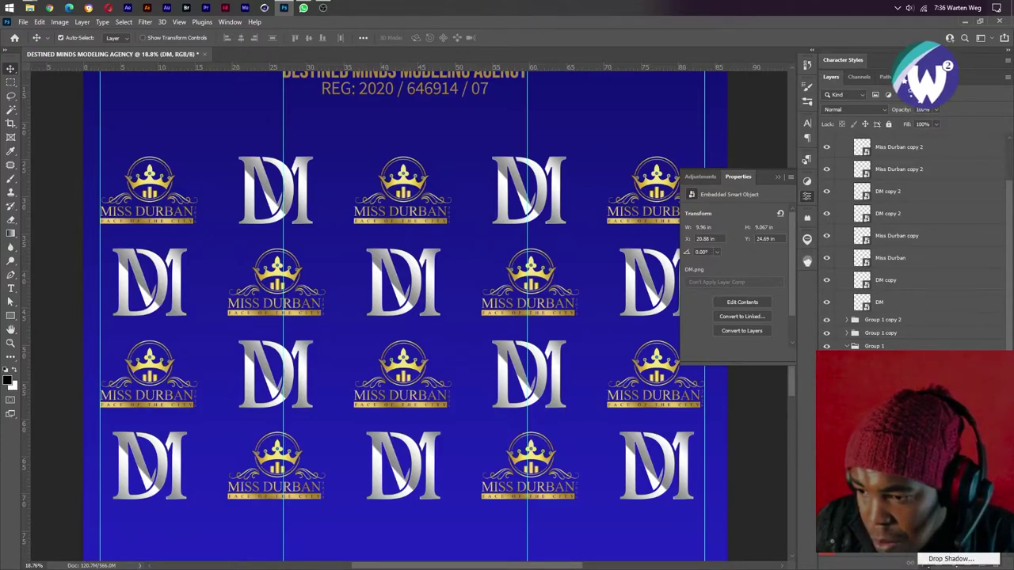
left_click(950, 518)
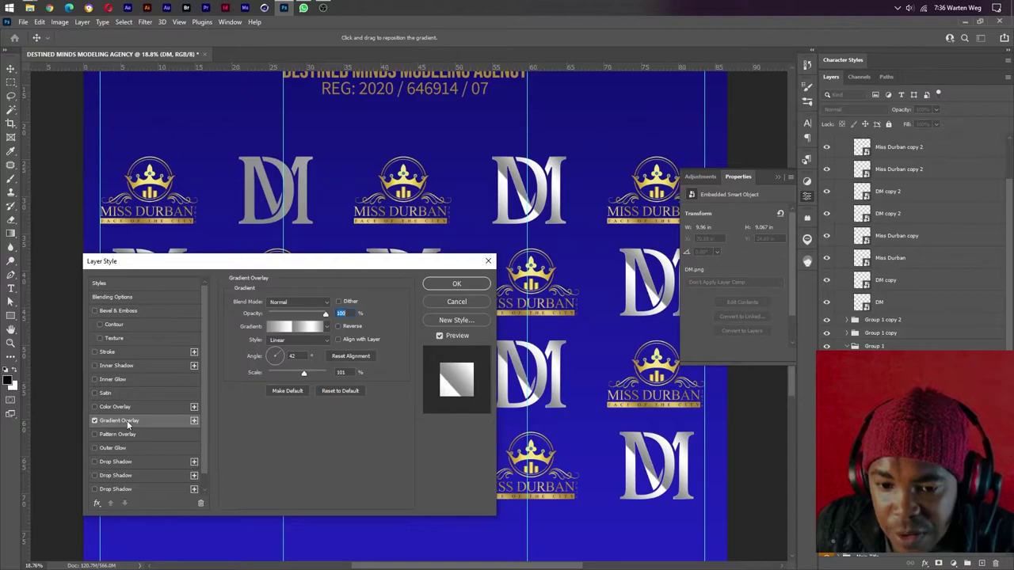
left_click(291, 327)
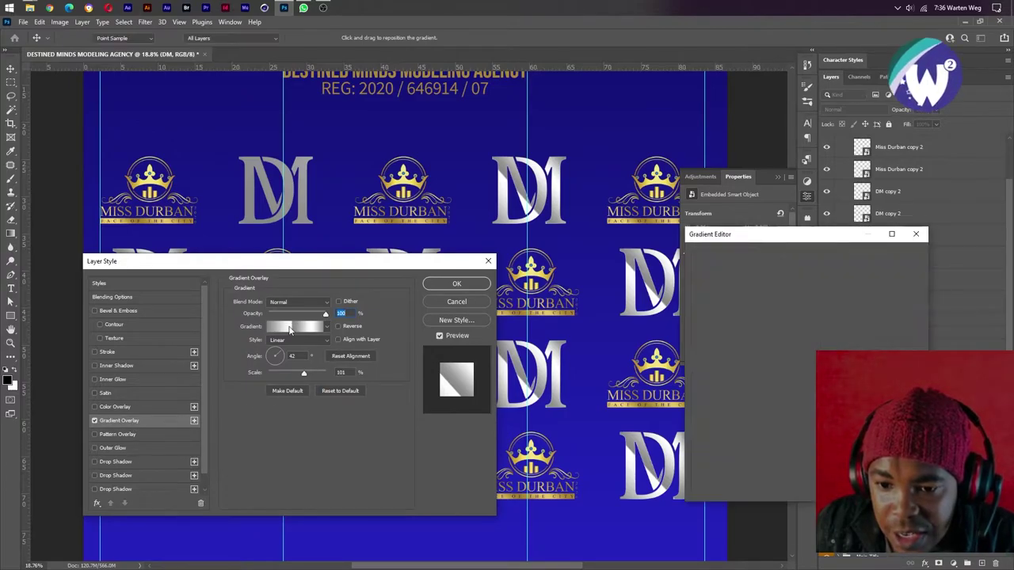
left_click(805, 321)
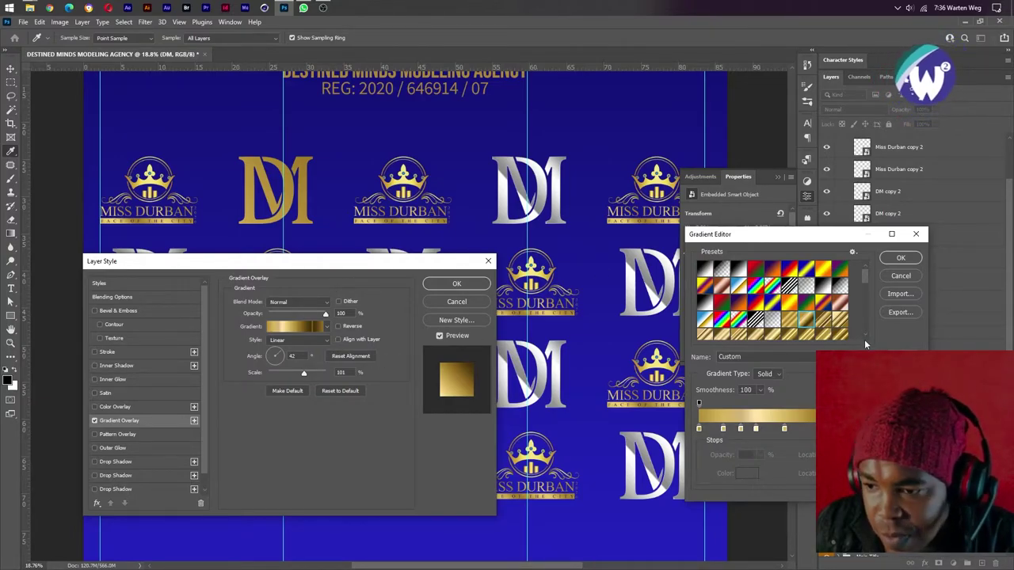
left_click(824, 319)
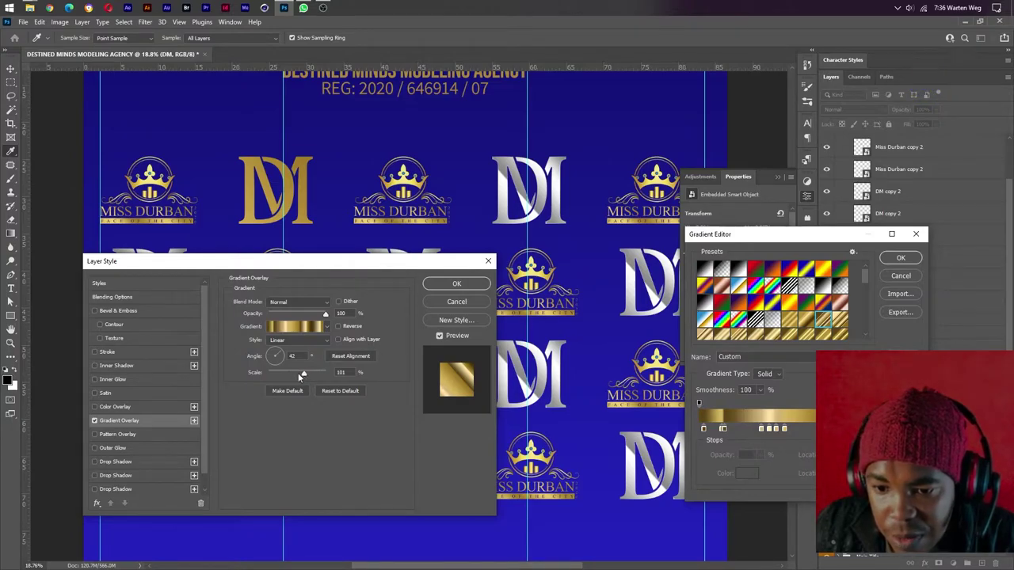
left_click(901, 257)
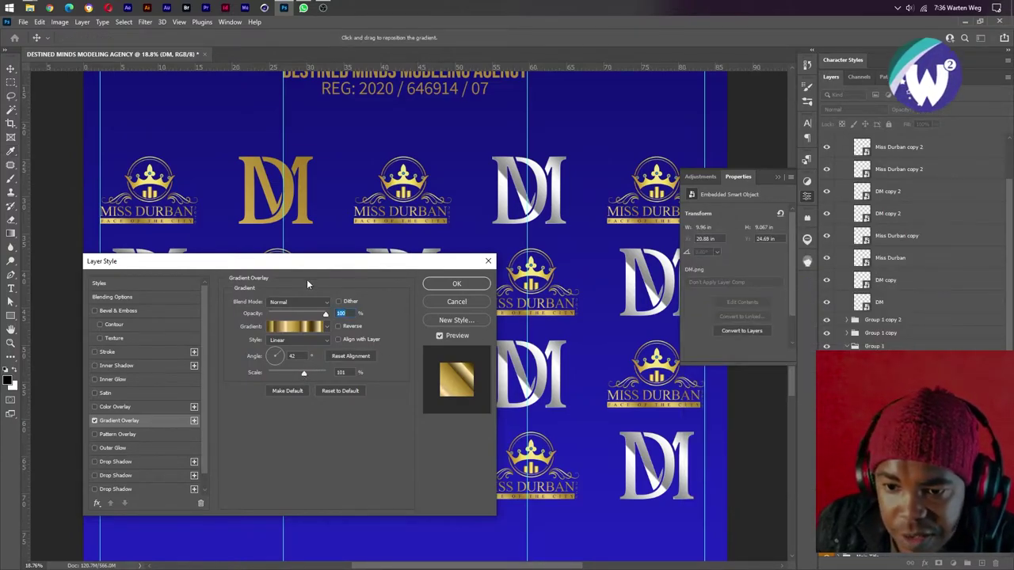
- Set the gradient overlay scale to 57% and enable the Stroke effect
left_click_drag(328, 261, 455, 271)
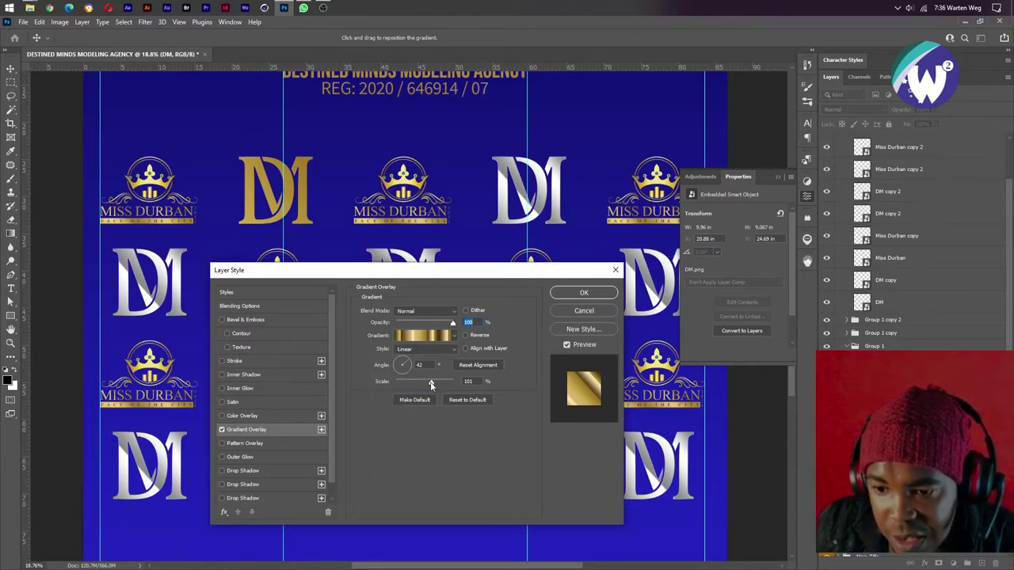
left_click_drag(431, 383, 421, 383)
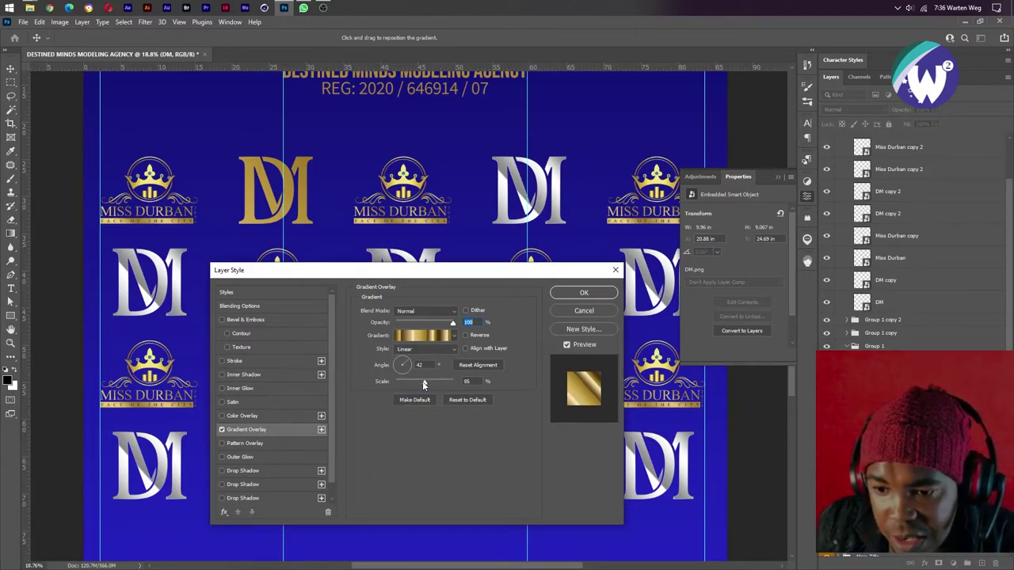
left_click(460, 400)
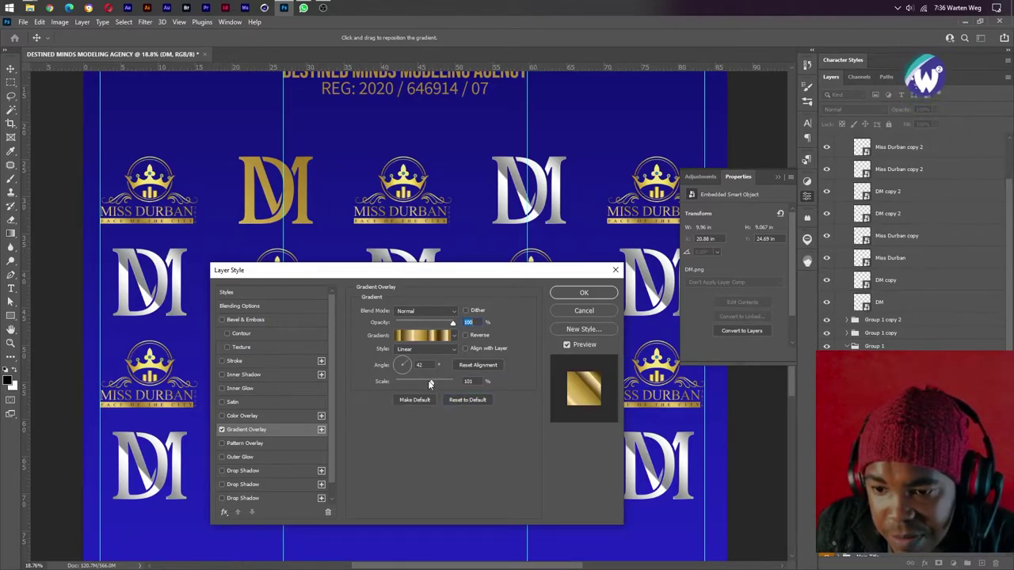
left_click_drag(430, 384, 411, 382)
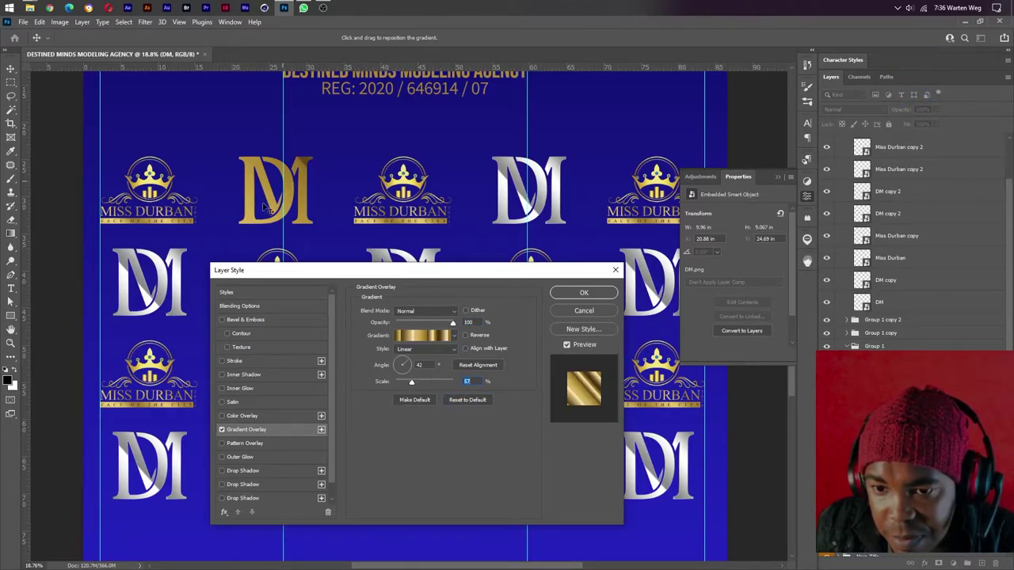
left_click_drag(301, 194, 325, 180)
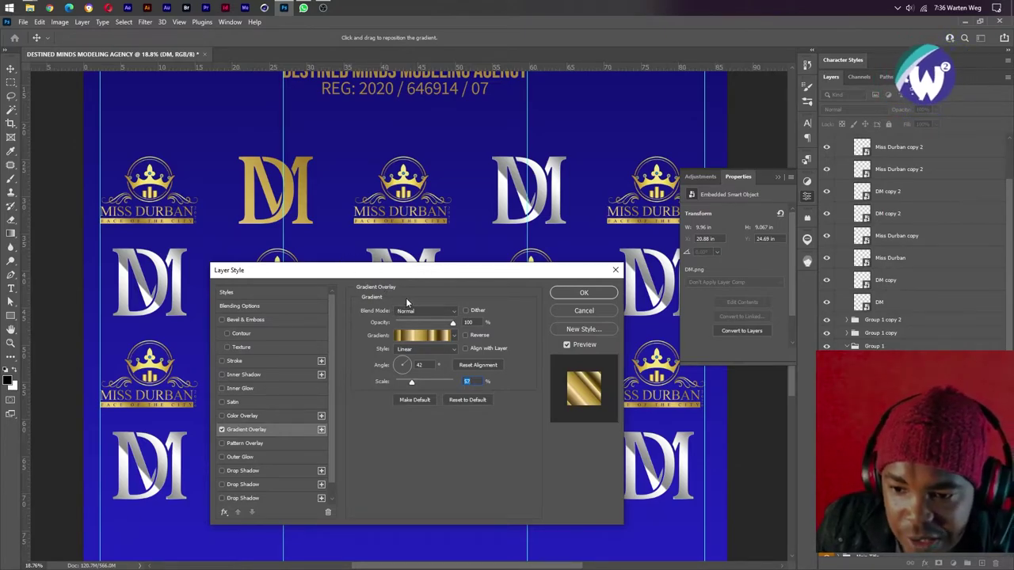
left_click(472, 347)
left_click(473, 348)
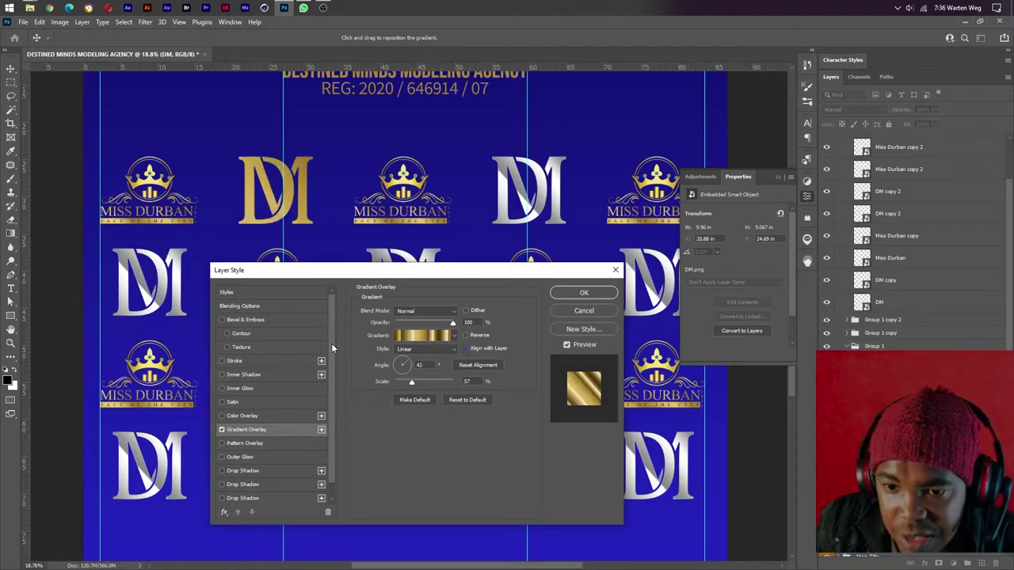
left_click(238, 360)
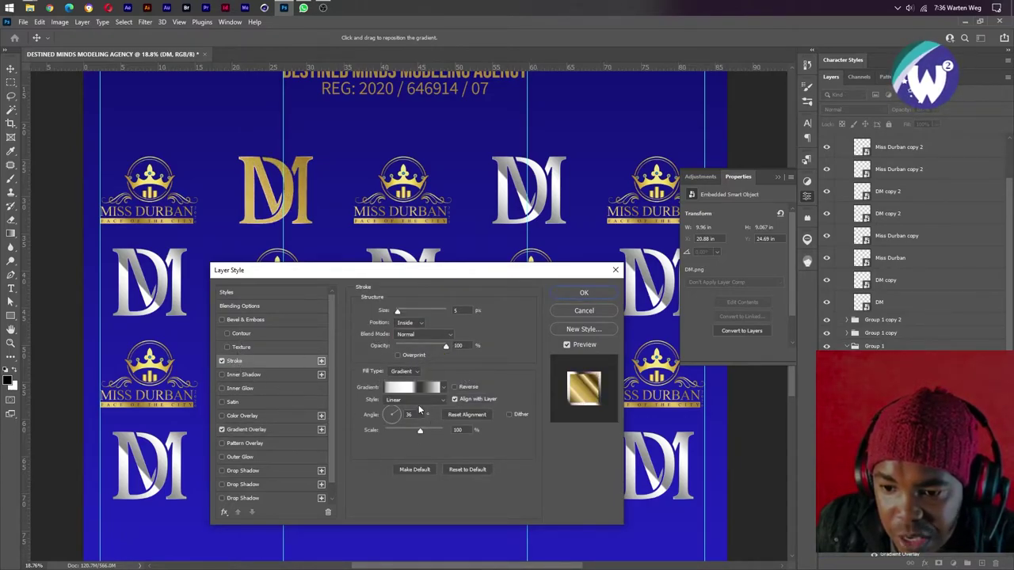
- Give the DM logo's stroke a gold gradient
left_click(418, 394)
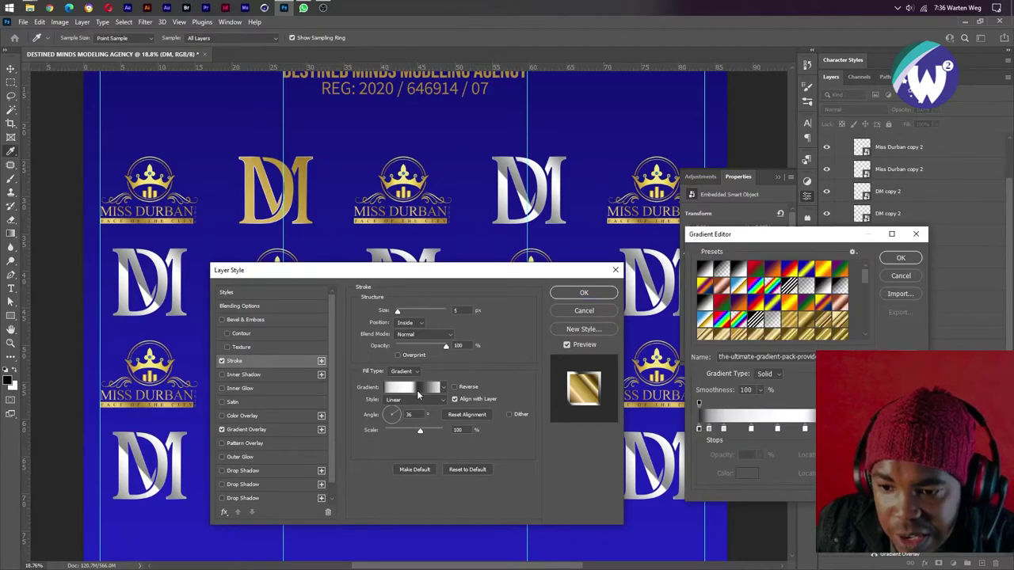
left_click(806, 335)
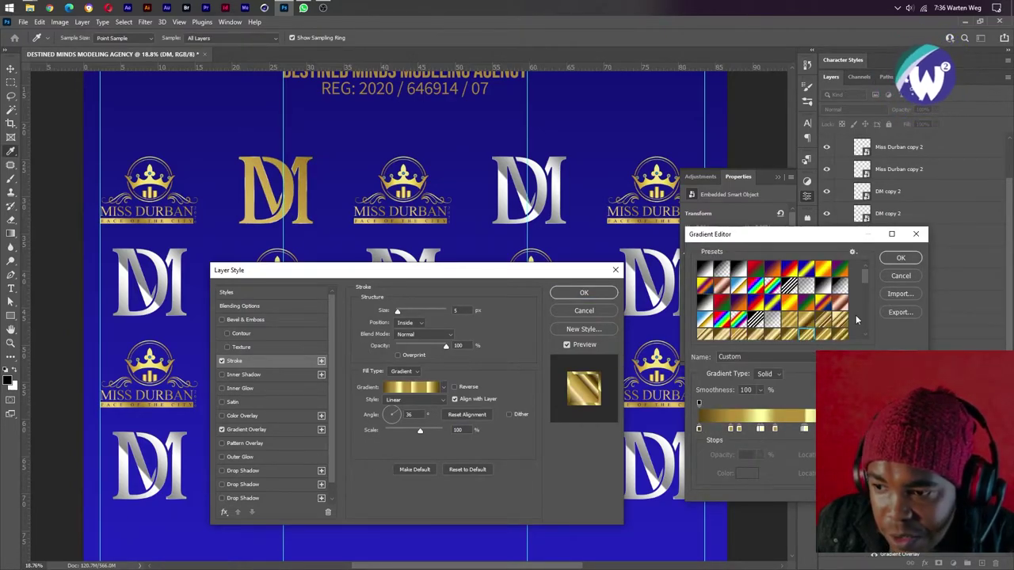
left_click(895, 259)
scroll(278, 193, "up", 2)
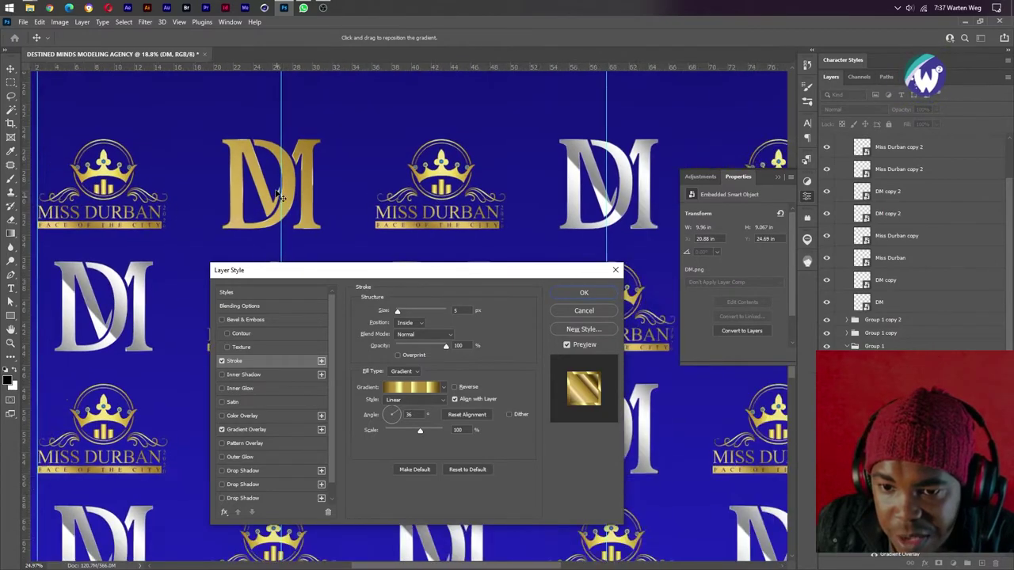
scroll(277, 193, "up", 2)
scroll(277, 193, "up", 2)
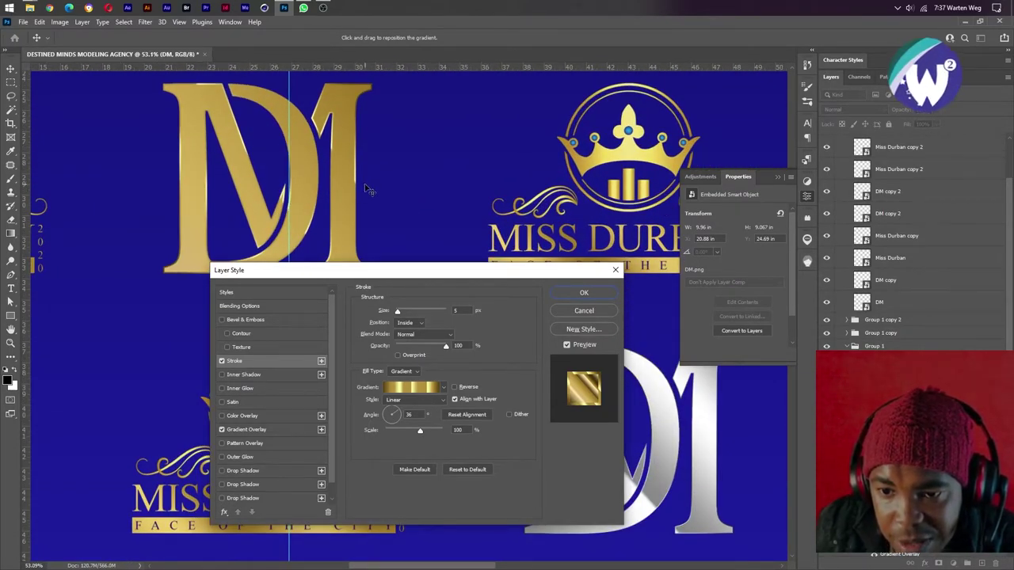
- Add an Inner Shadow with distance 8, size 8 and 23% opacity, then apply the style
left_click(244, 375)
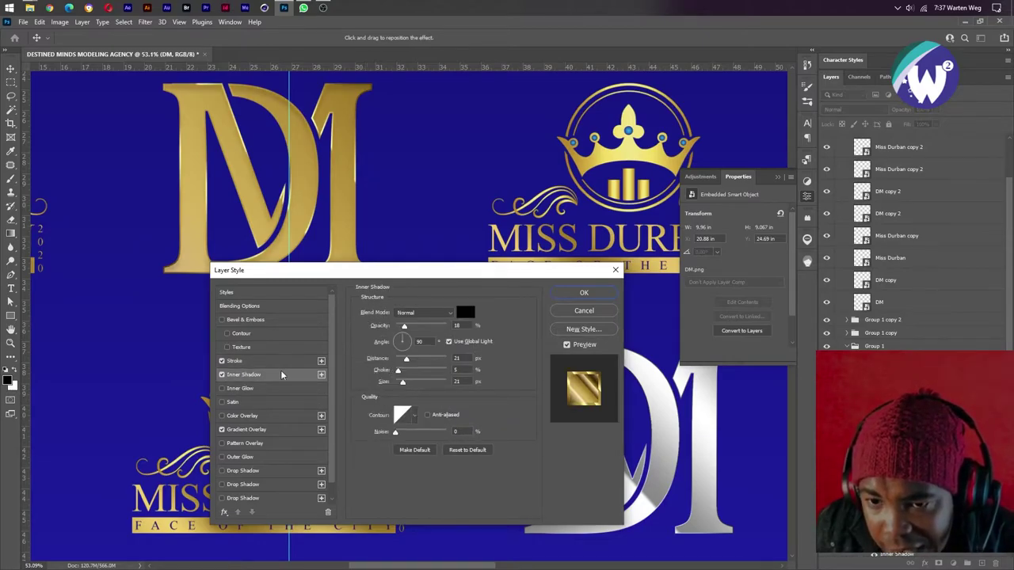
double_click(463, 358)
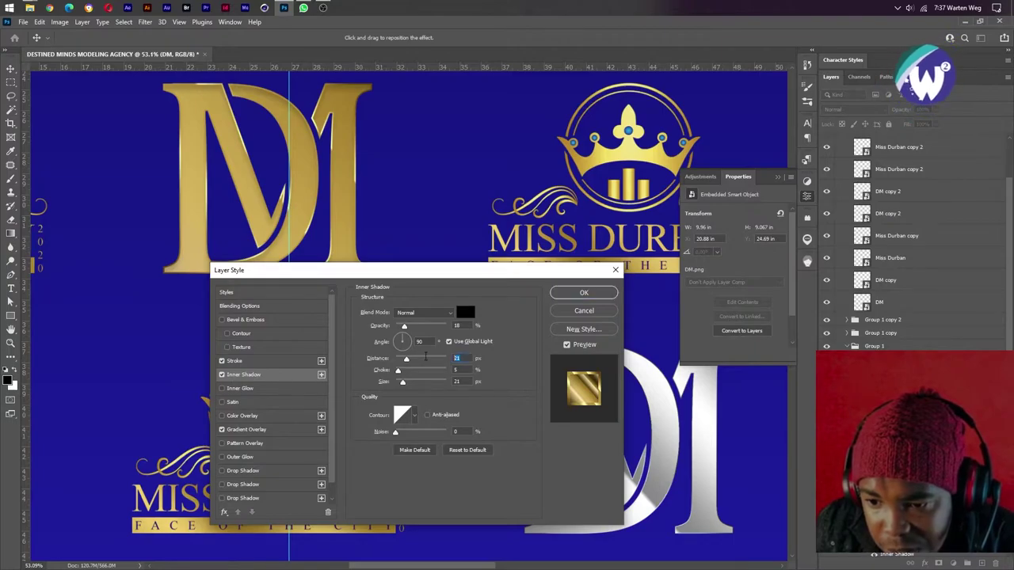
type("8")
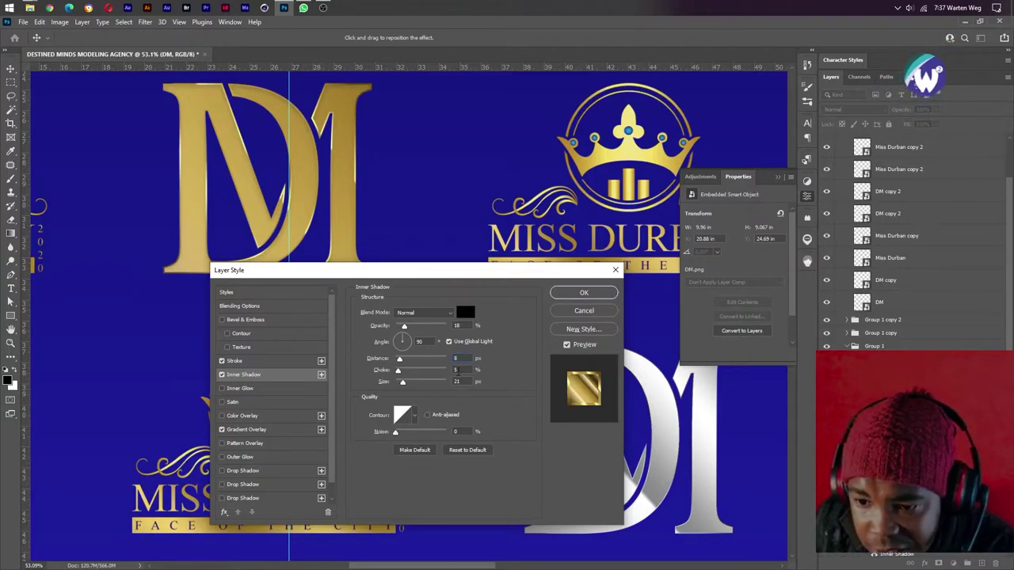
key("Tab")
key("Tab")
type("8")
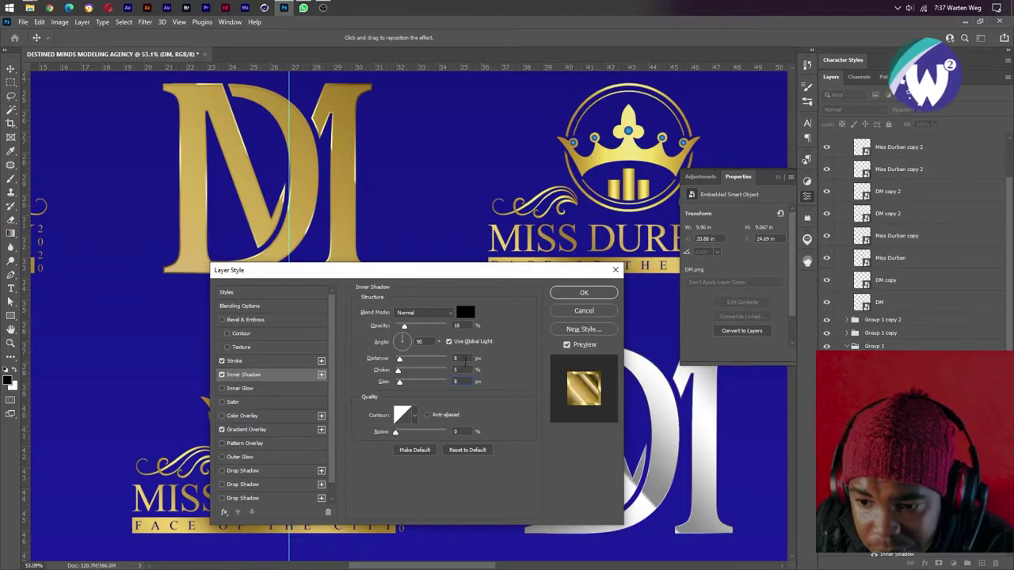
left_click_drag(403, 325, 412, 327)
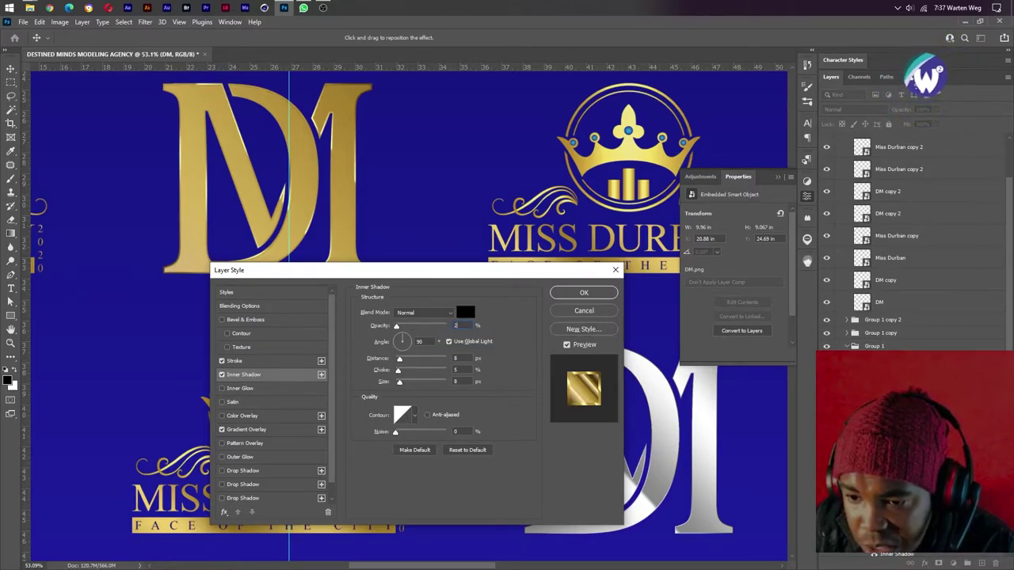
key("shift+Down")
type("3")
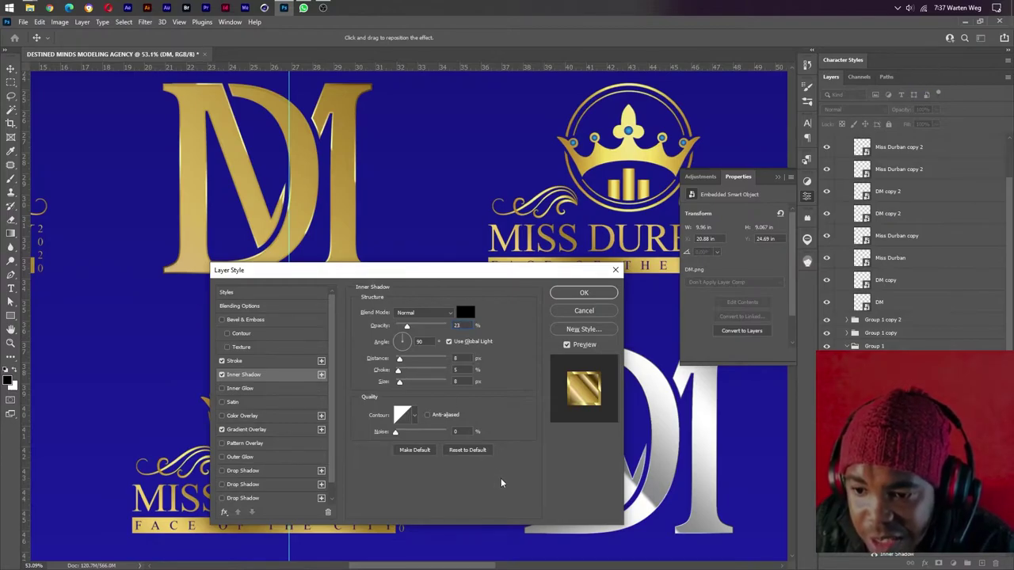
left_click(583, 294)
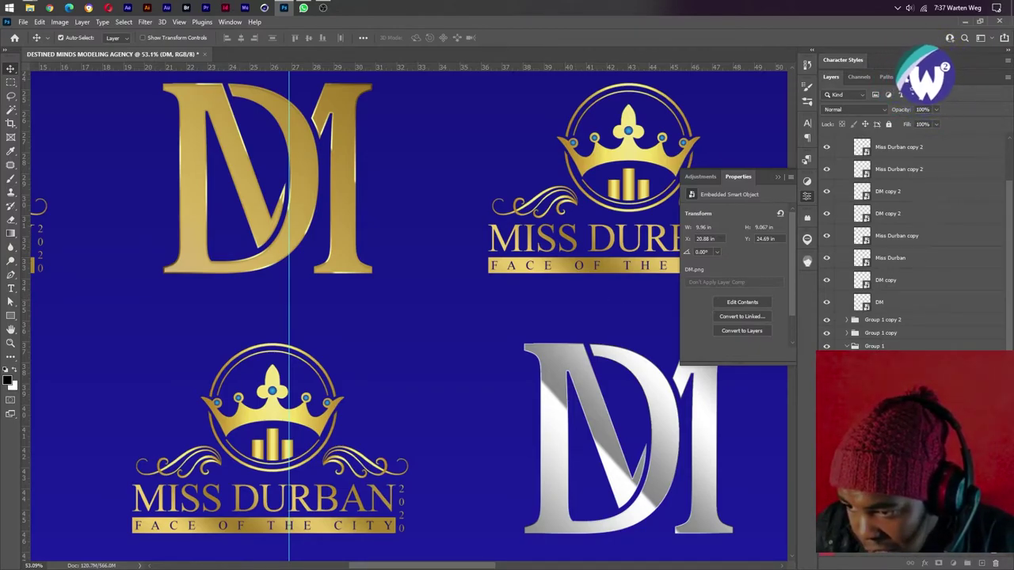
- Zoom out to review the banner, then undo the gold style on the fourth top-row DM logo
scroll(554, 431, "down", 3)
scroll(520, 414, "down", 2)
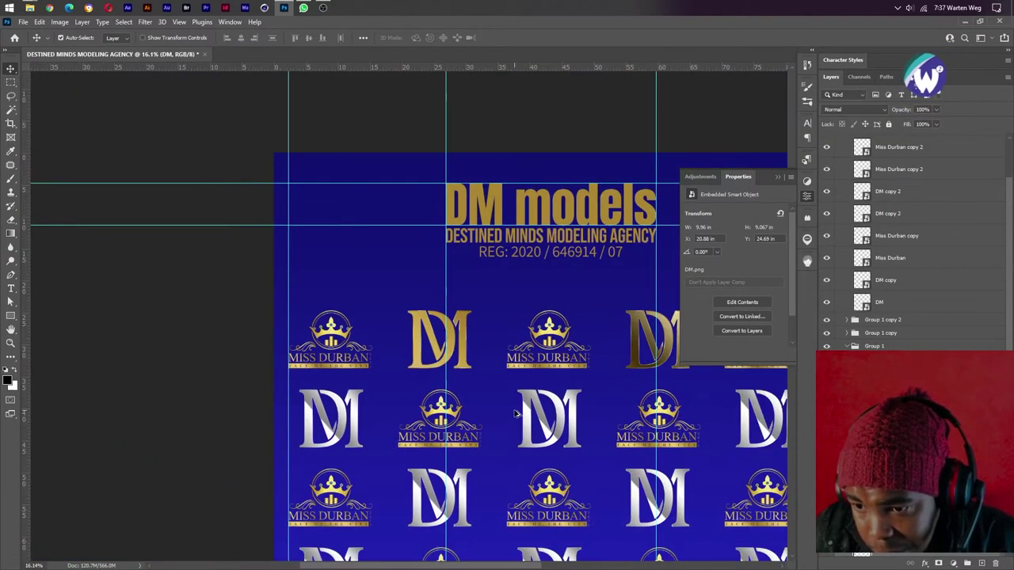
scroll(515, 414, "down", 1)
scroll(487, 319, "up", 3)
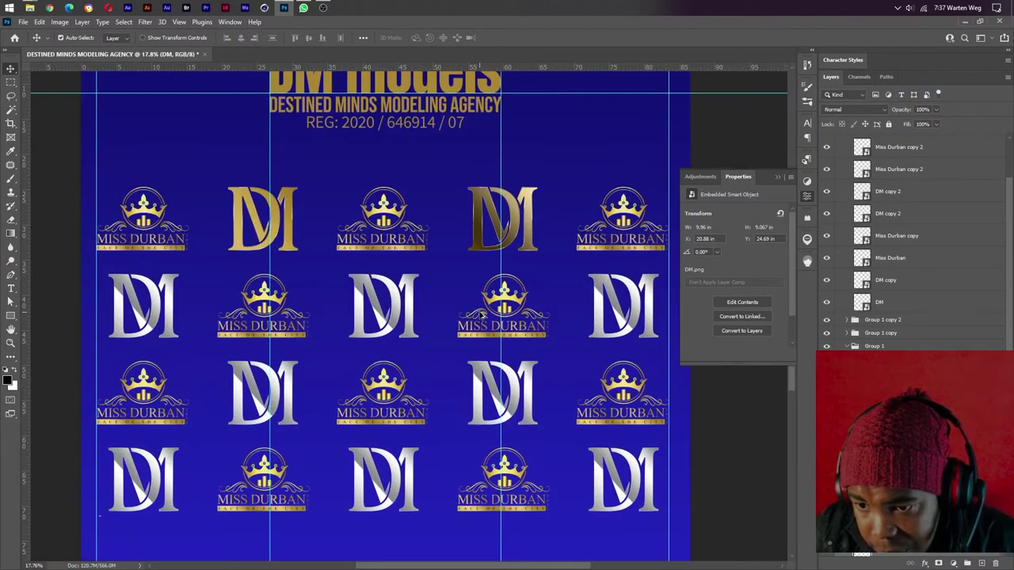
scroll(484, 317, "up", 2)
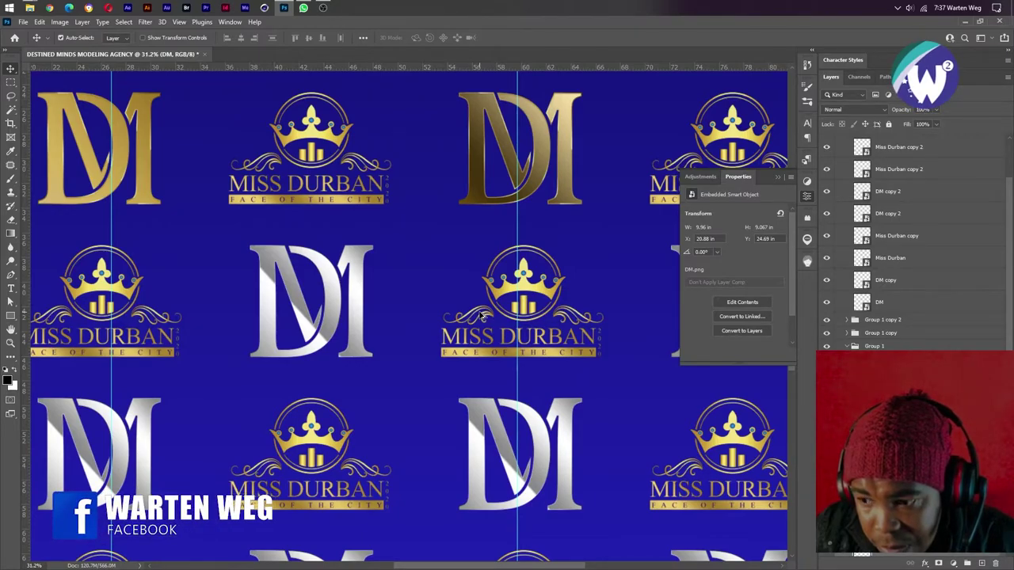
scroll(480, 315, "down", 1)
scroll(481, 315, "down", 1)
scroll(480, 315, "down", 1)
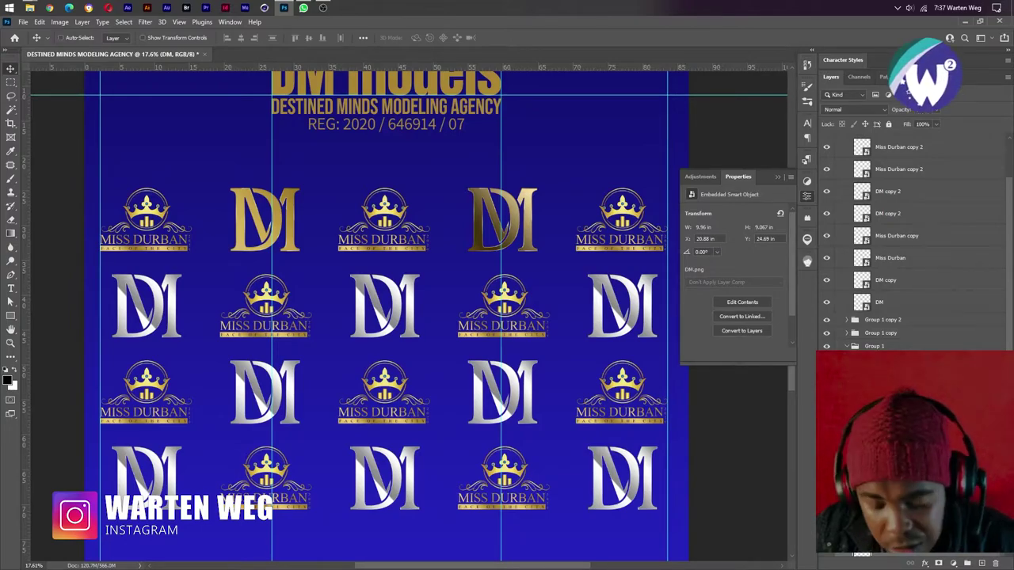
key("ctrl+z")
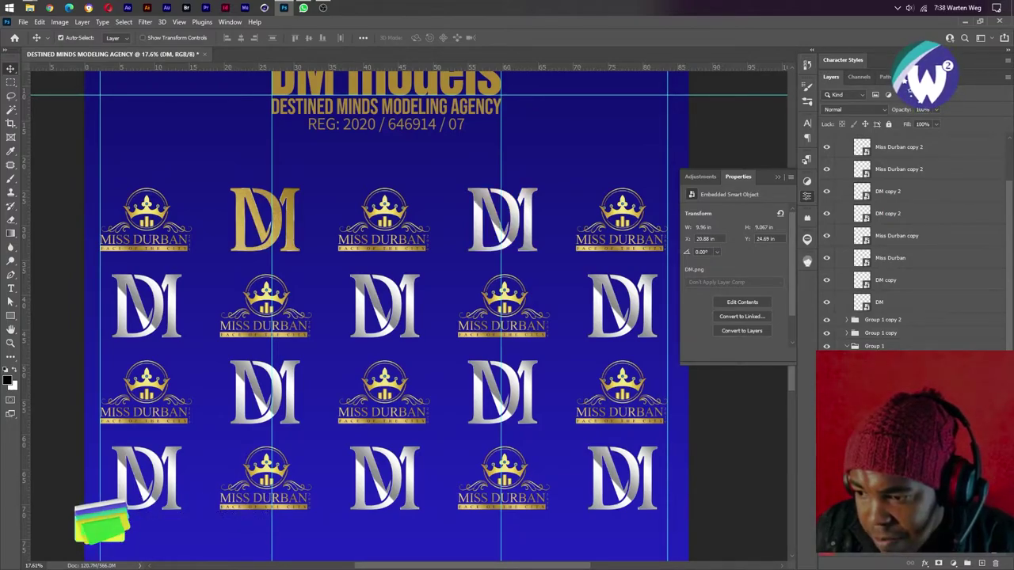
- Align the DM logo's Gradient Overlay with the layer and scale it up to about 150%
double_click(803, 404)
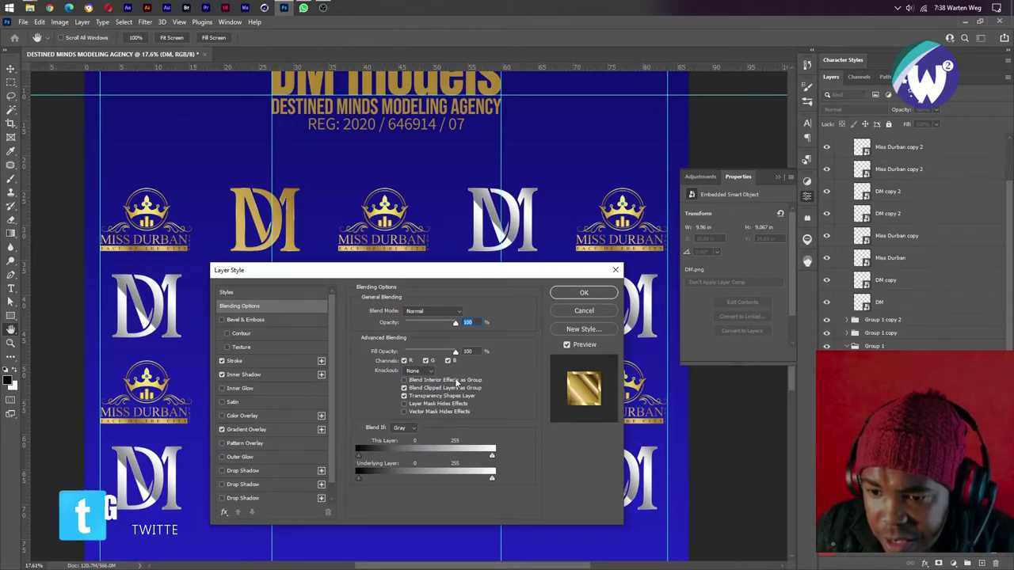
left_click(247, 430)
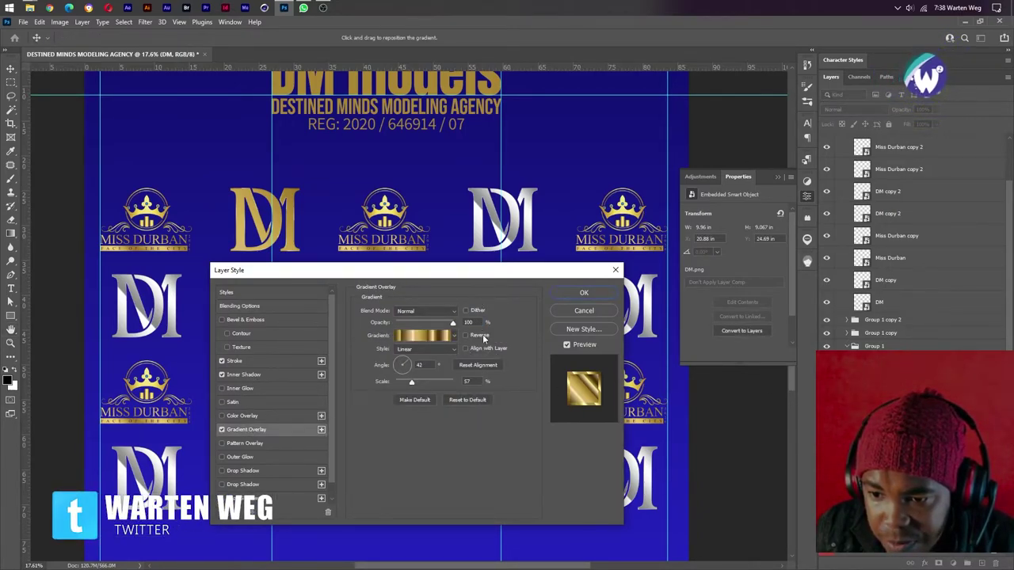
left_click(475, 348)
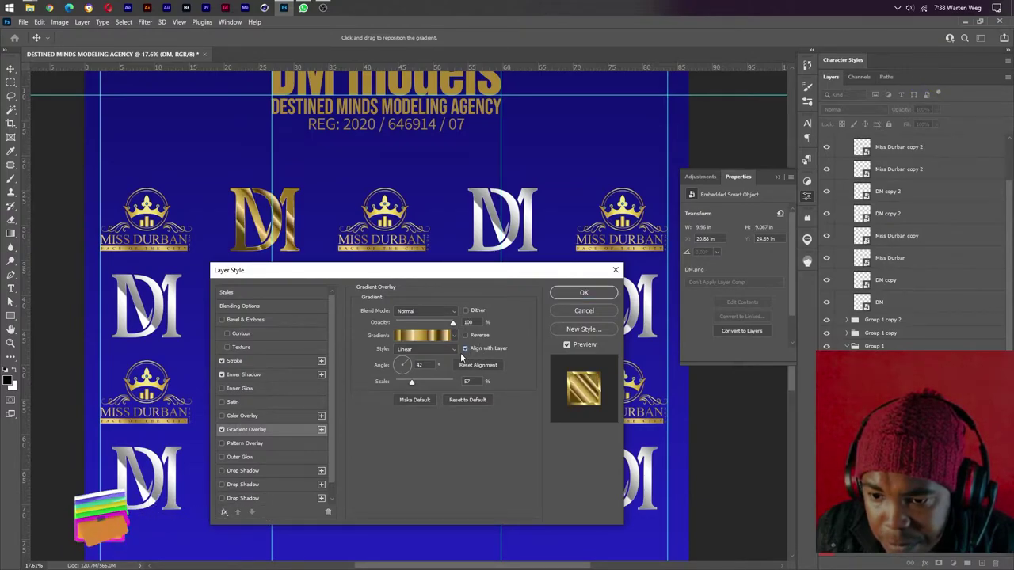
left_click_drag(411, 381, 445, 382)
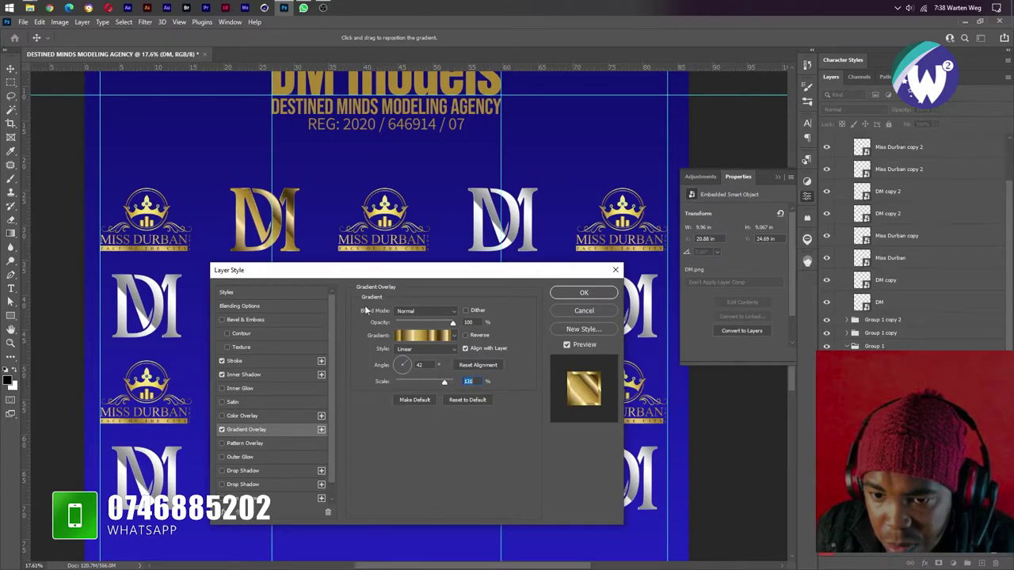
left_click_drag(303, 200, 281, 212)
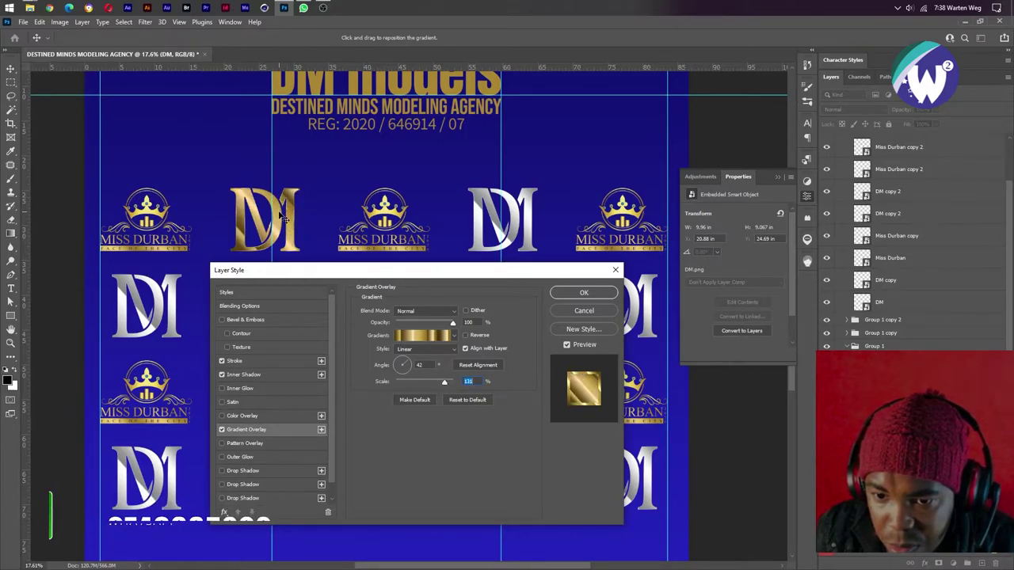
left_click_drag(444, 381, 449, 382)
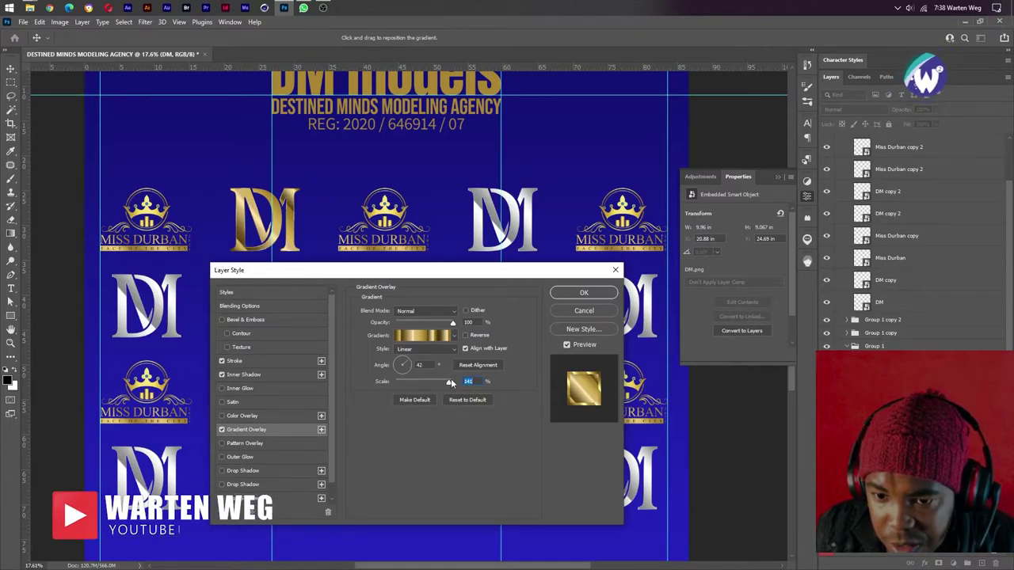
left_click_drag(451, 382, 456, 382)
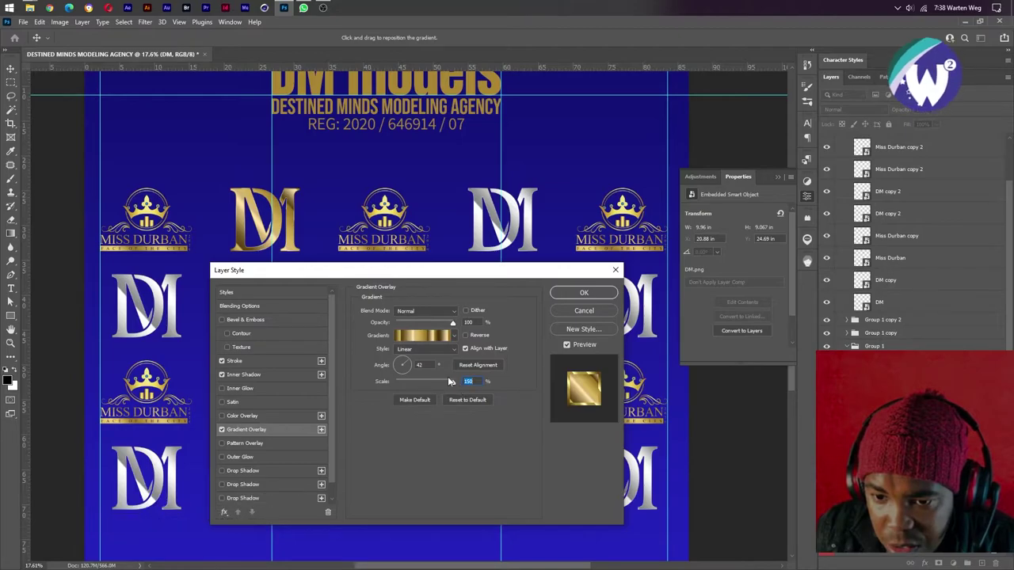
- Switch the gradient to a darker gold preset and apply the layer style
left_click(432, 336)
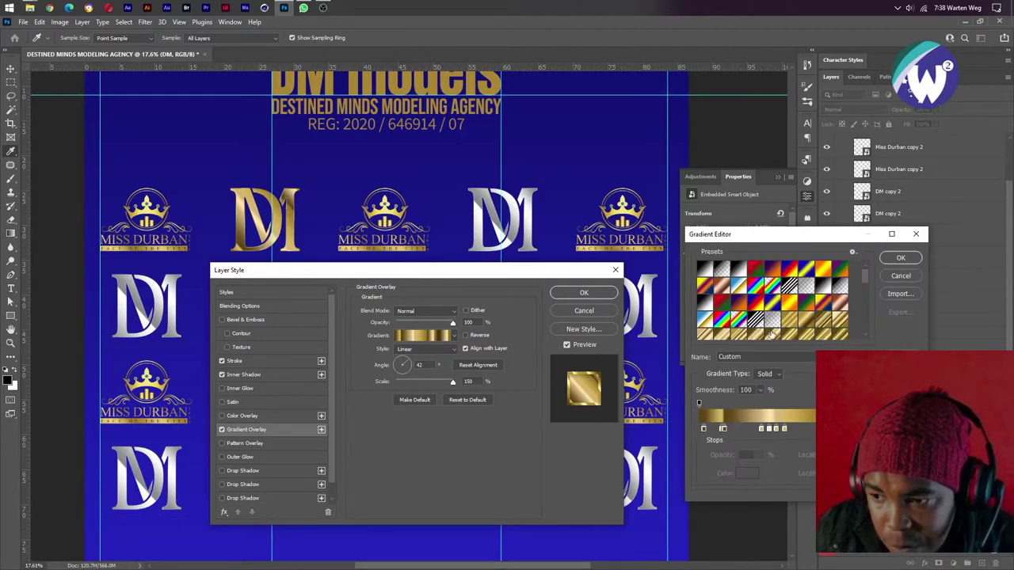
left_click(771, 333)
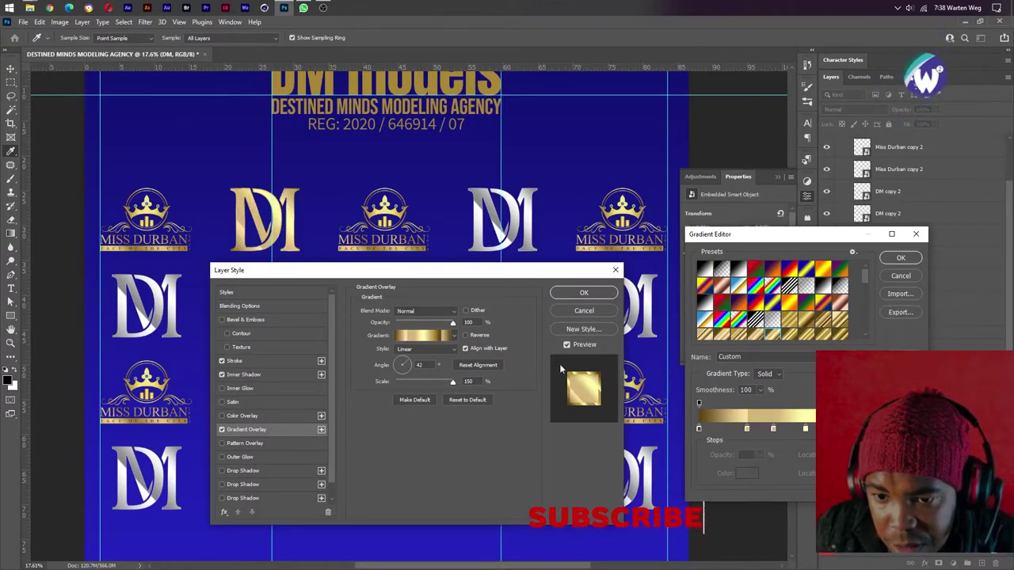
left_click(789, 319)
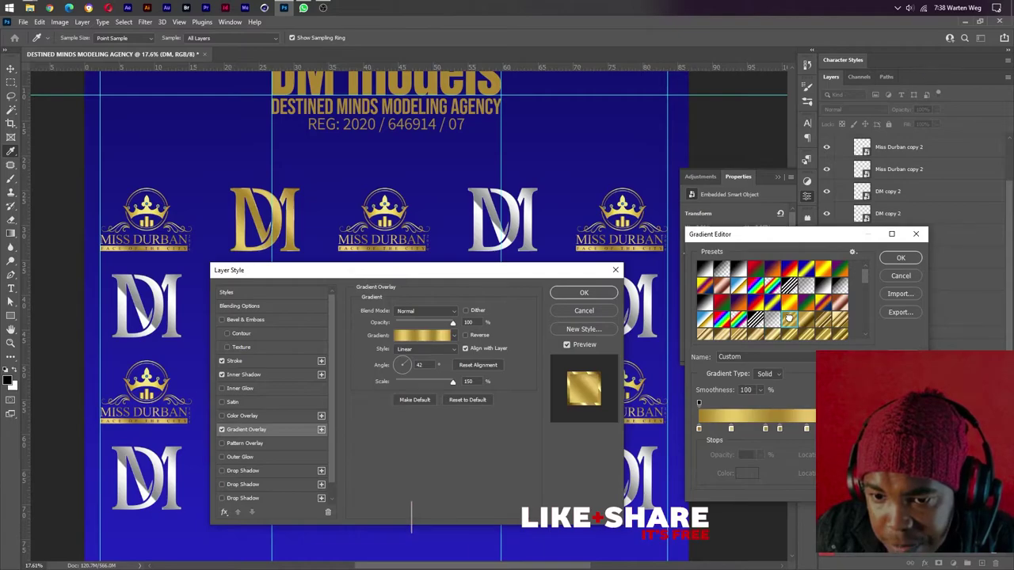
left_click(901, 259)
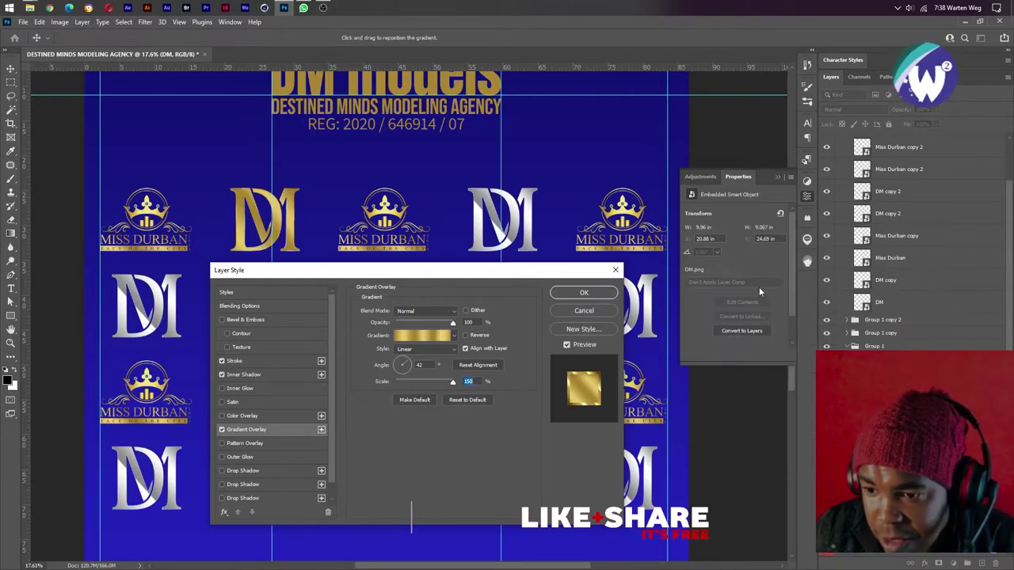
left_click(586, 293)
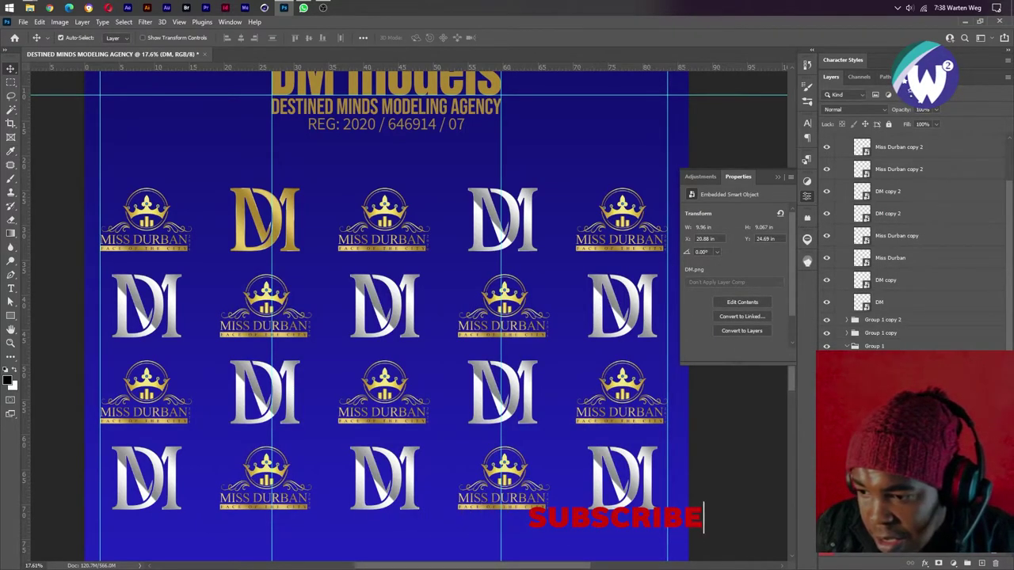
- Convert the DM layer to a smart object and copy its gold style to the other DM logos
right_click(866, 301)
left_click(915, 162)
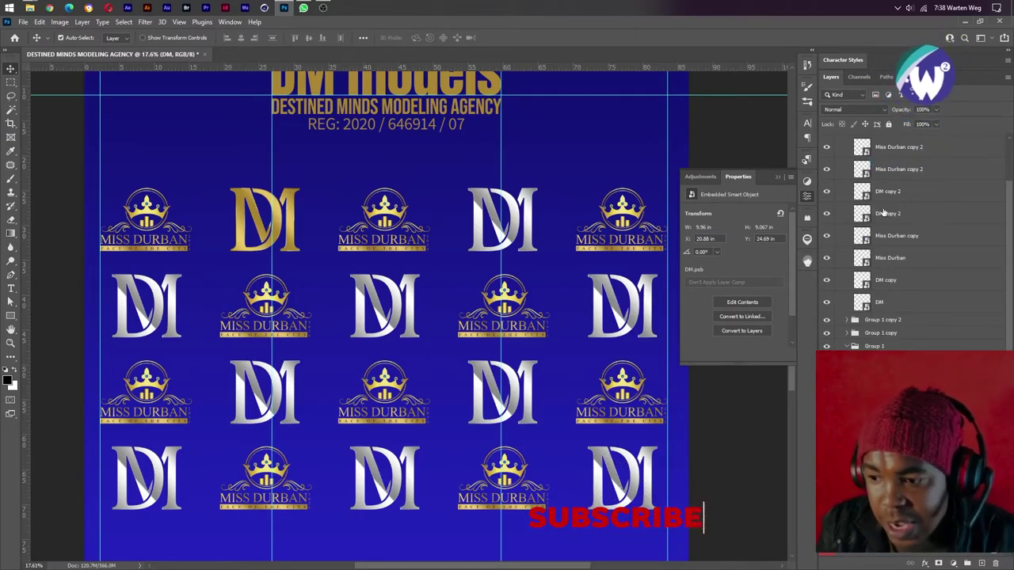
left_click(478, 222)
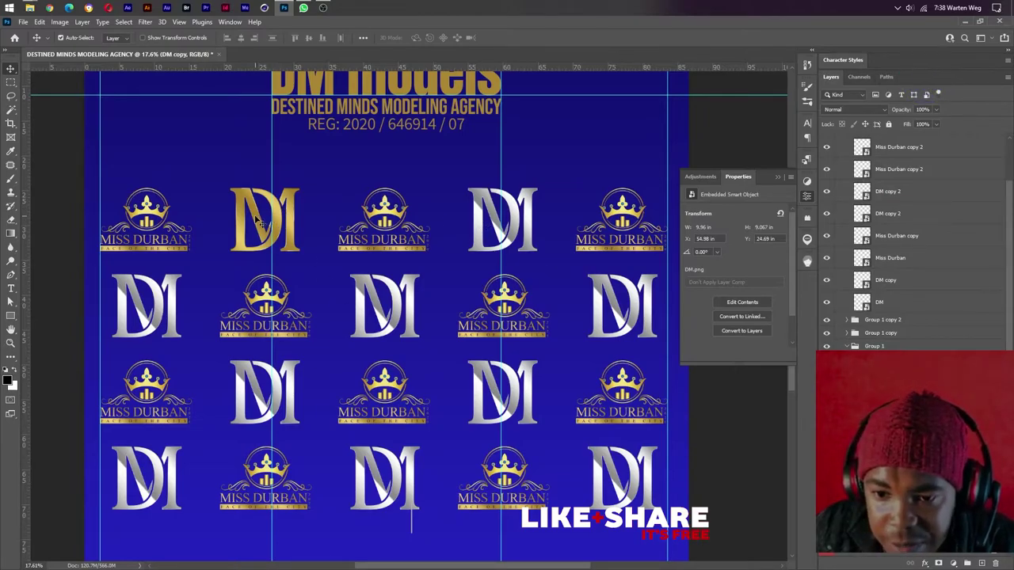
left_click_drag(257, 222, 499, 217)
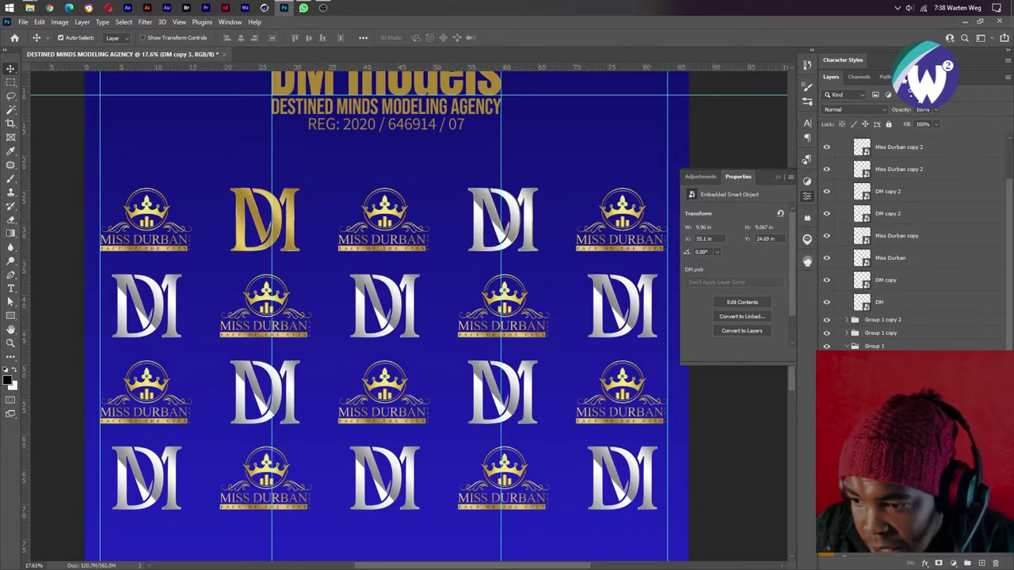
scroll(910, 238, "down", 1)
key("ctrl+bracketright")
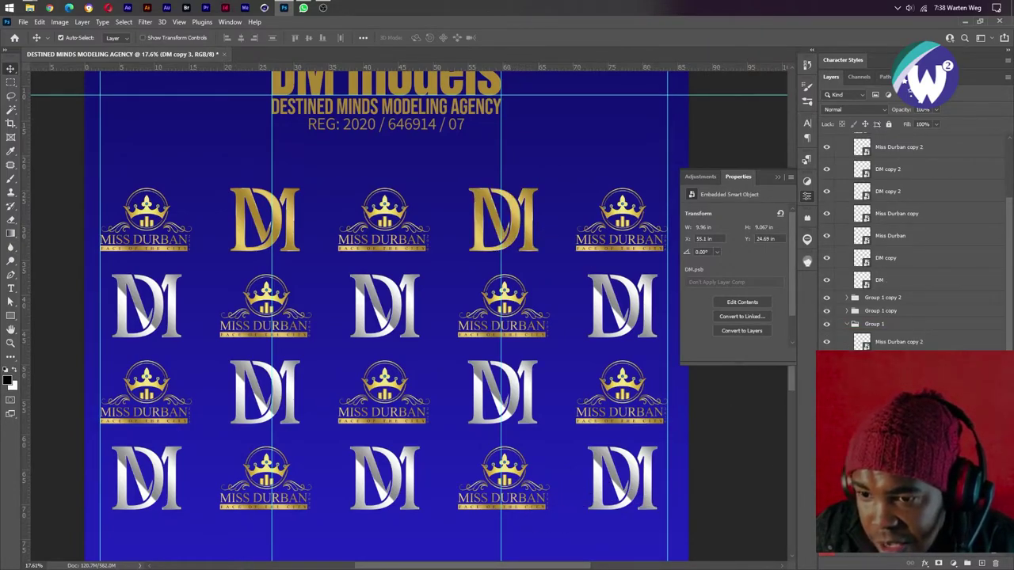
key("ctrl+z")
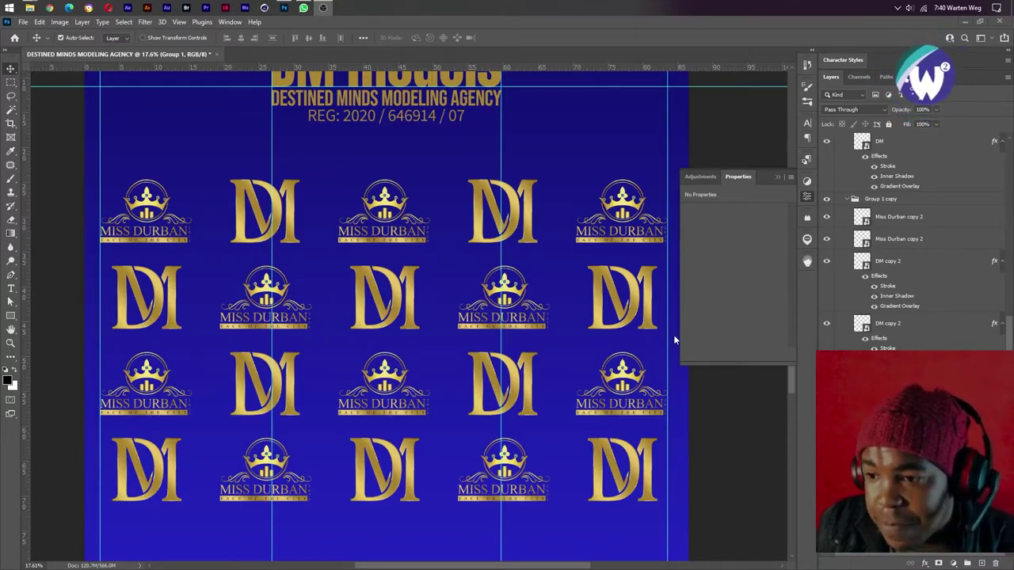
- Close the Properties panel, collapse the Logos group and zoom out to view the wall
left_click(779, 180)
scroll(903, 238, "up", 1)
scroll(903, 230, "up", 2)
scroll(907, 207, "up", 2)
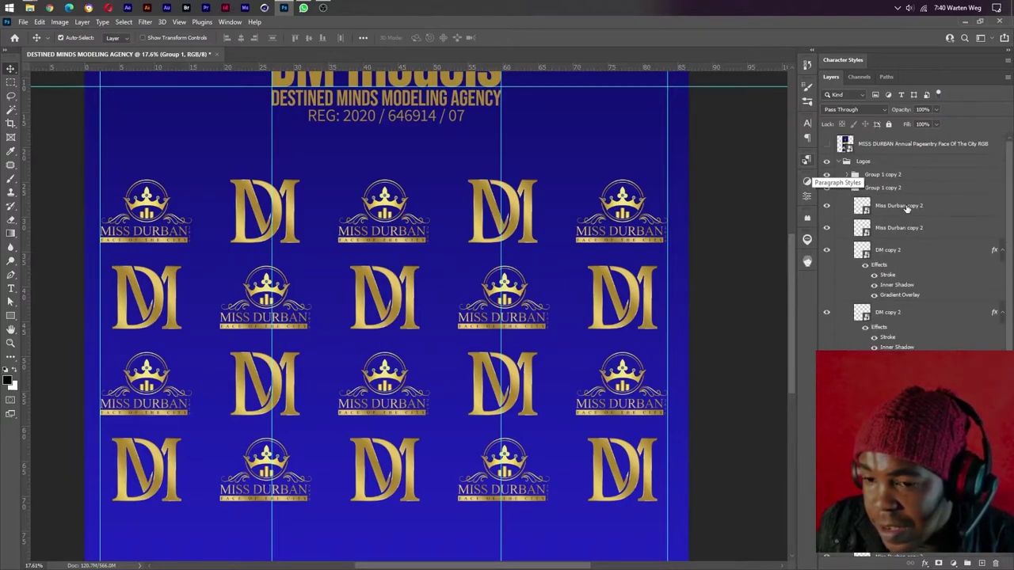
left_click(838, 162)
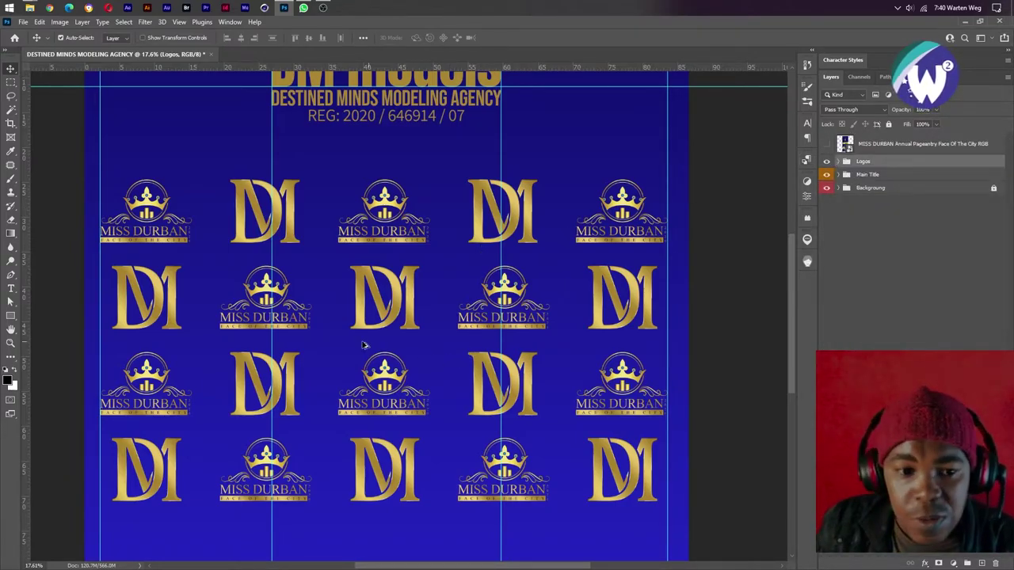
scroll(362, 345, "down", 2)
scroll(363, 344, "down", 1)
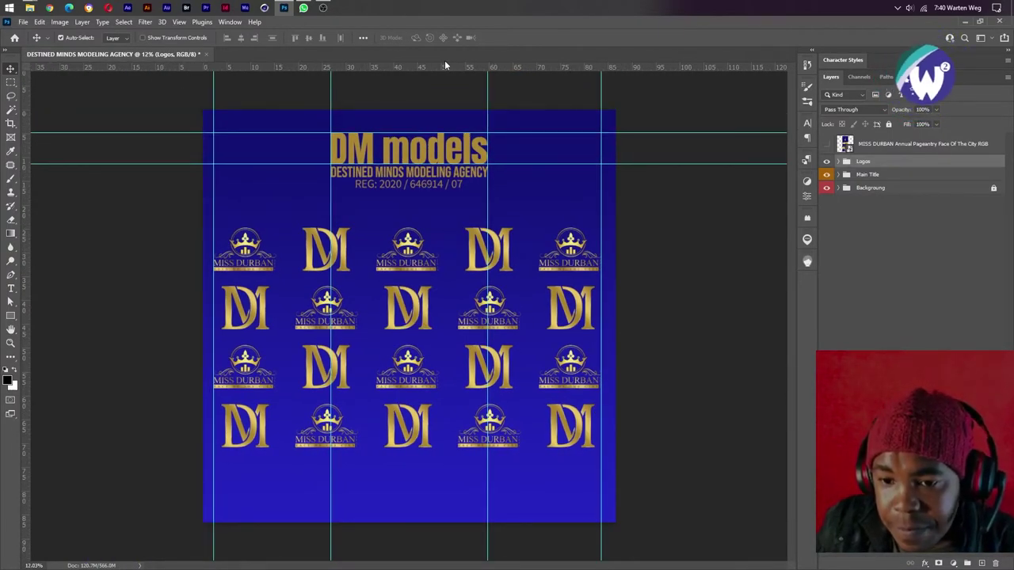
- Bring up the client's WhatsApp chat showing the Bebas and Kollektif font instructions for the social-media lines
left_click(304, 8)
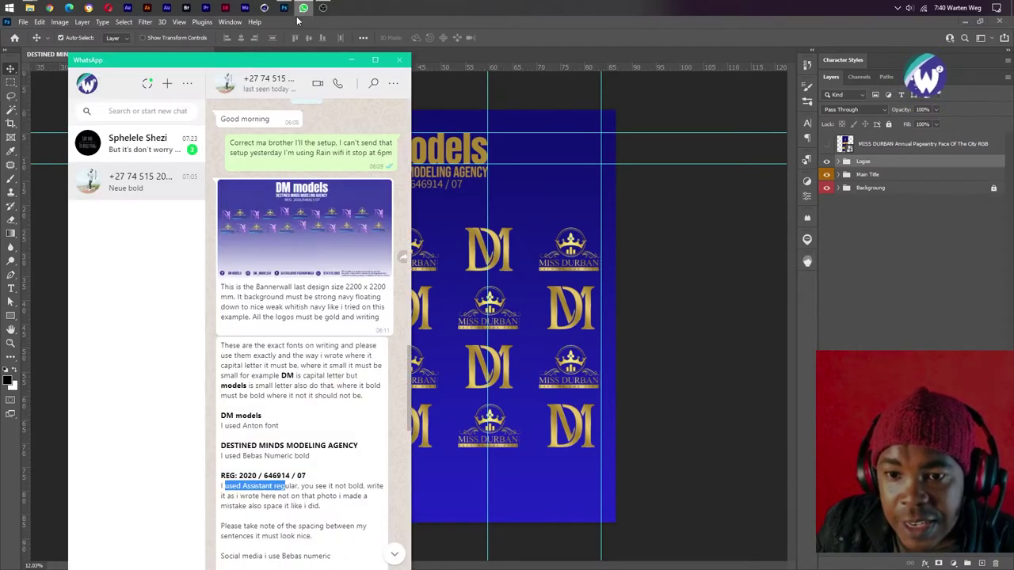
scroll(312, 407, "down", 2)
scroll(309, 400, "down", 2)
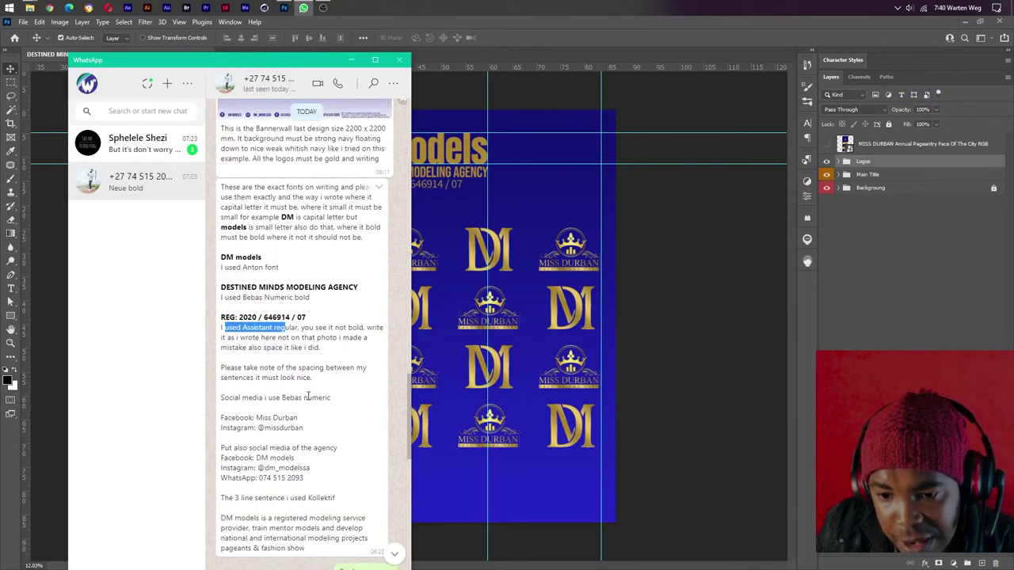
scroll(312, 365, "down", 1)
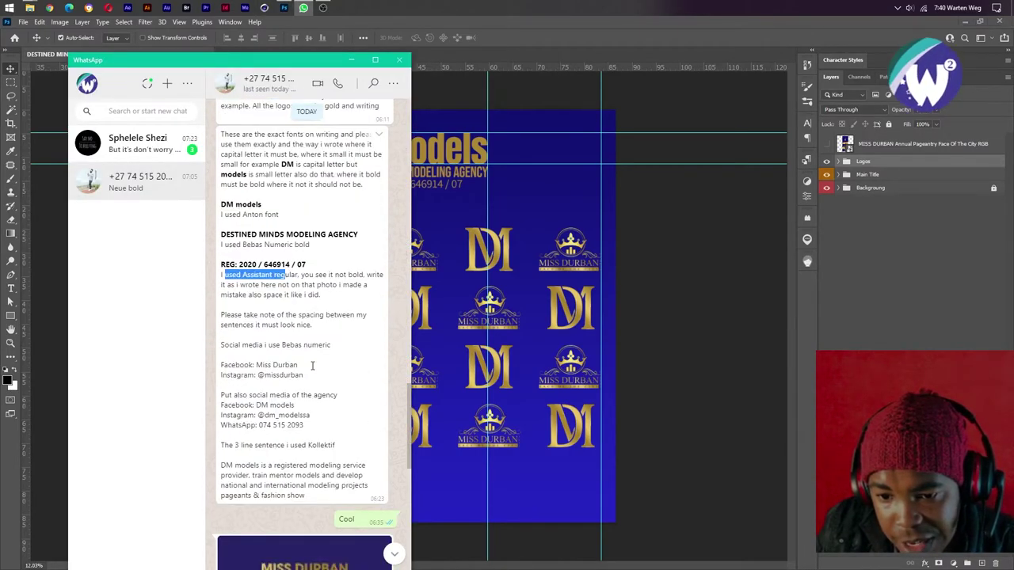
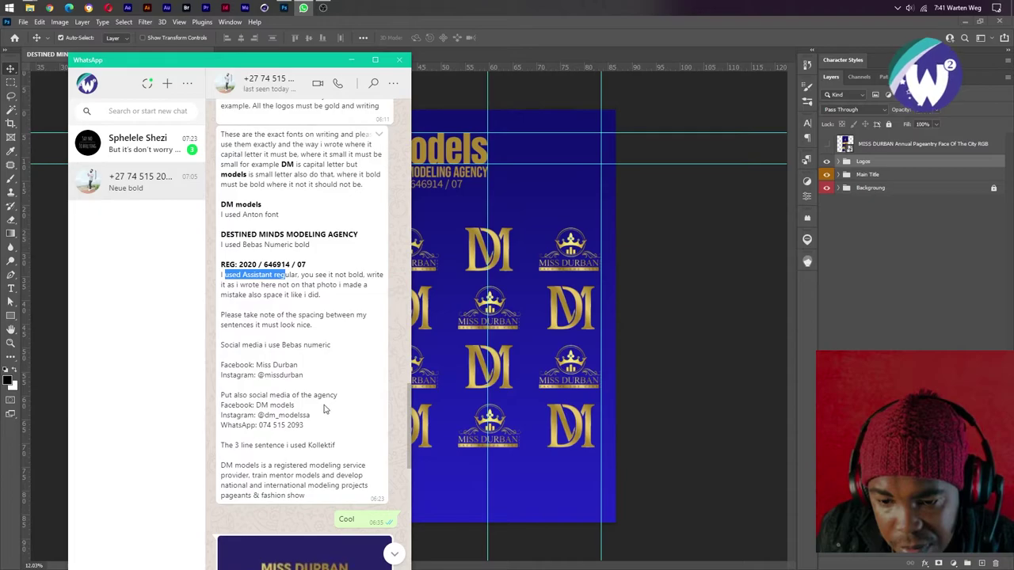
- Bring the Photoshop banner design forward and pan down to its bottom edge
left_click(460, 511)
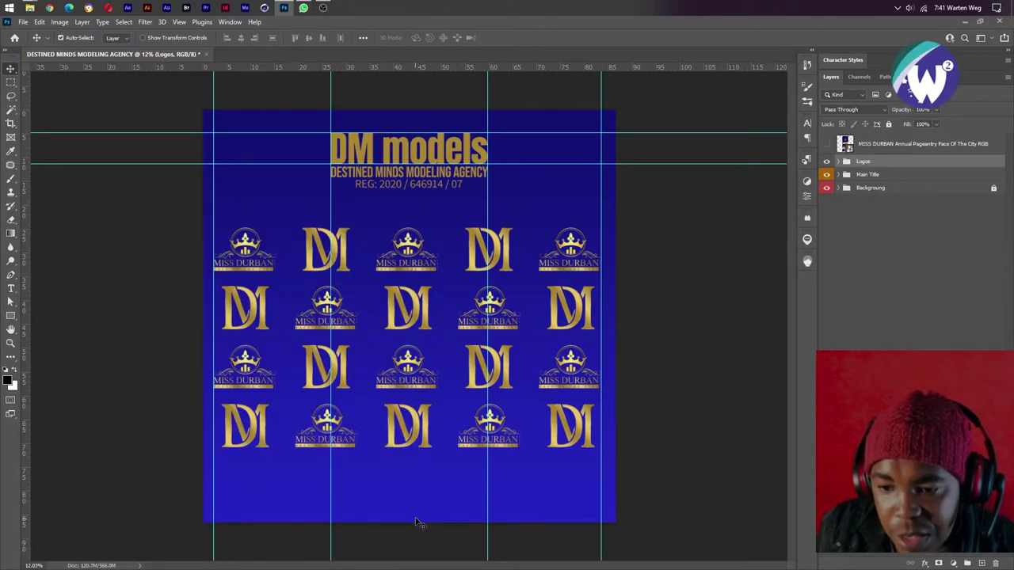
scroll(433, 524, "up", 2)
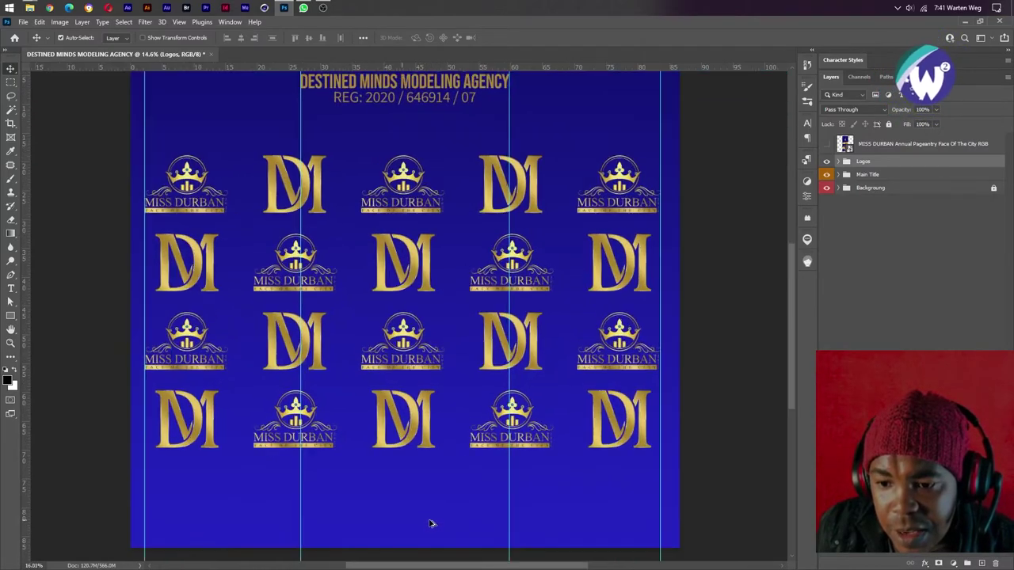
scroll(423, 527, "down", 2)
left_click_drag(423, 527, 397, 345)
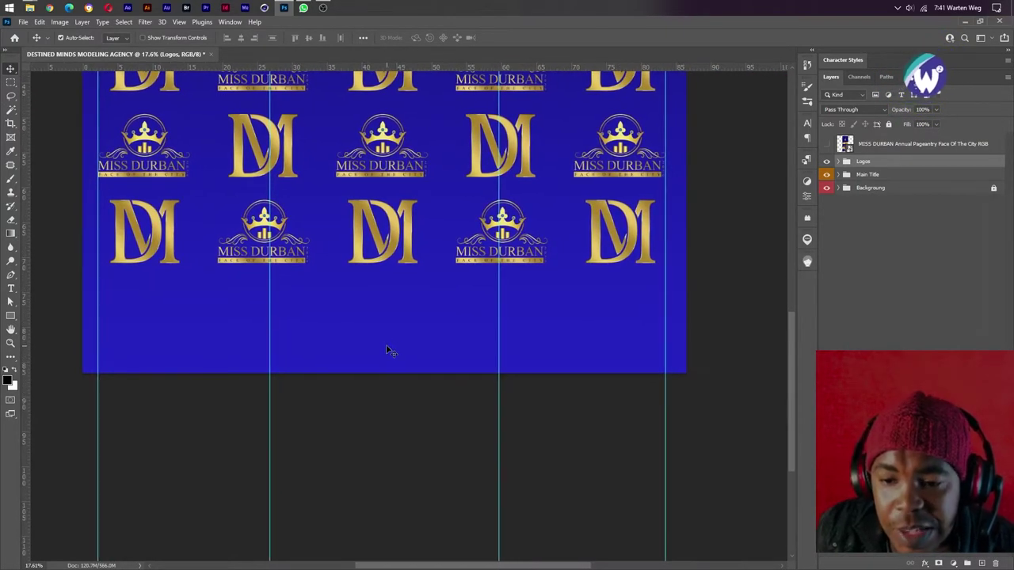
- View the client's reference banner image full size in the WhatsApp chat, then return to Photoshop
left_click(303, 8)
scroll(271, 347, "up", 3)
scroll(271, 347, "up", 2)
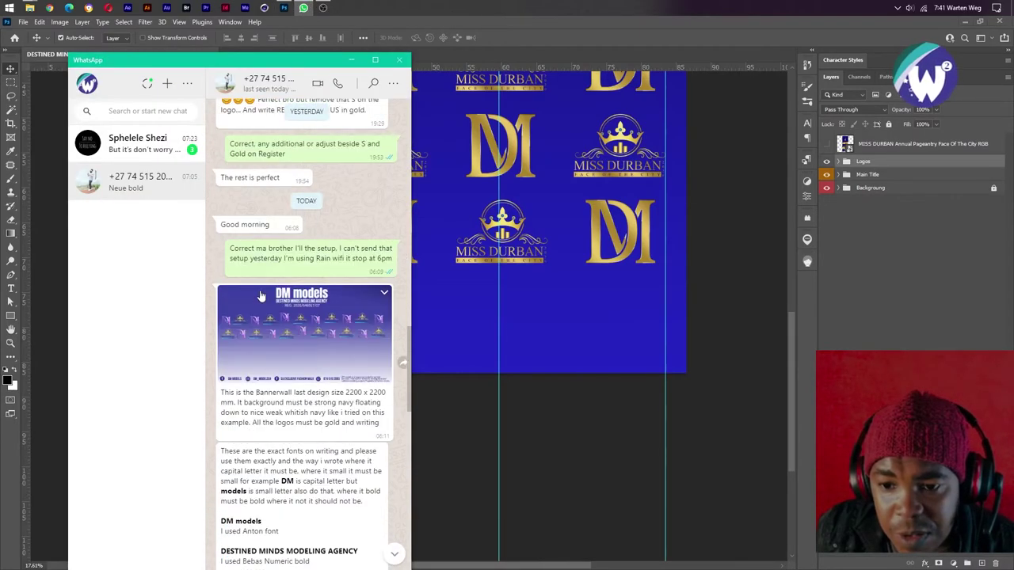
left_click(271, 347)
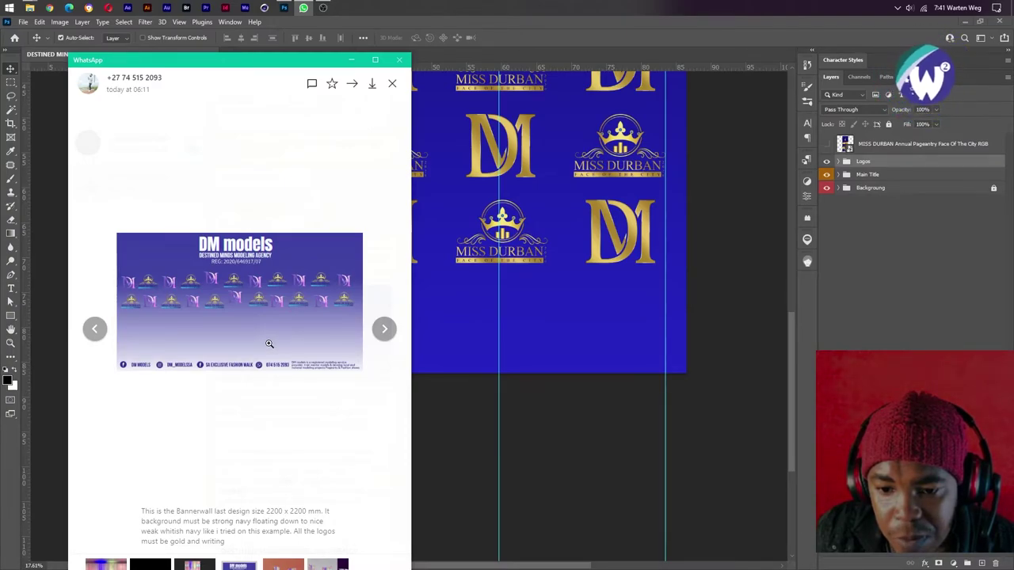
left_click(508, 32)
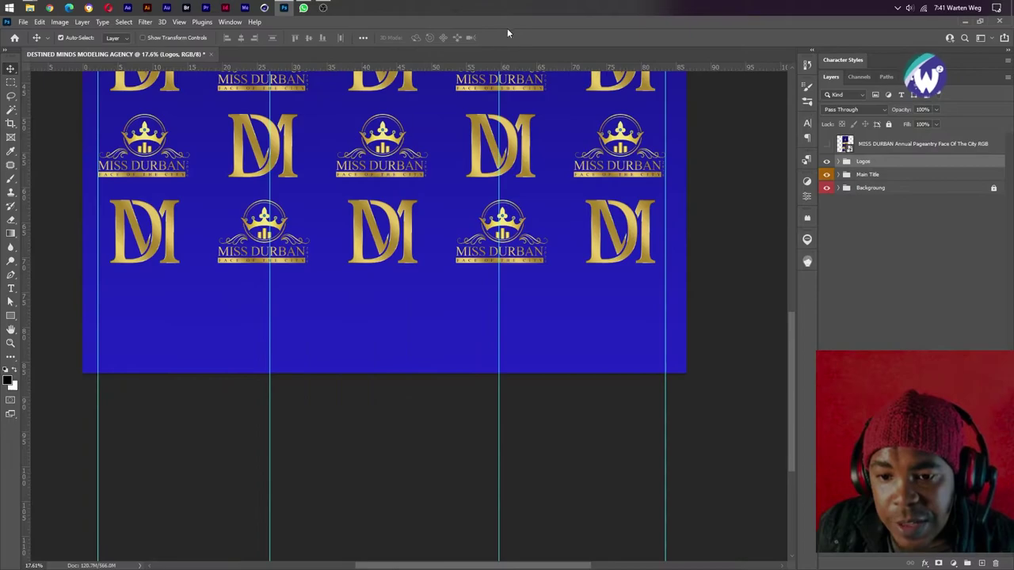
- Fill a strip across the banner's bottom with a Solid Color layer sampled gold from a DM logo
left_click(11, 82)
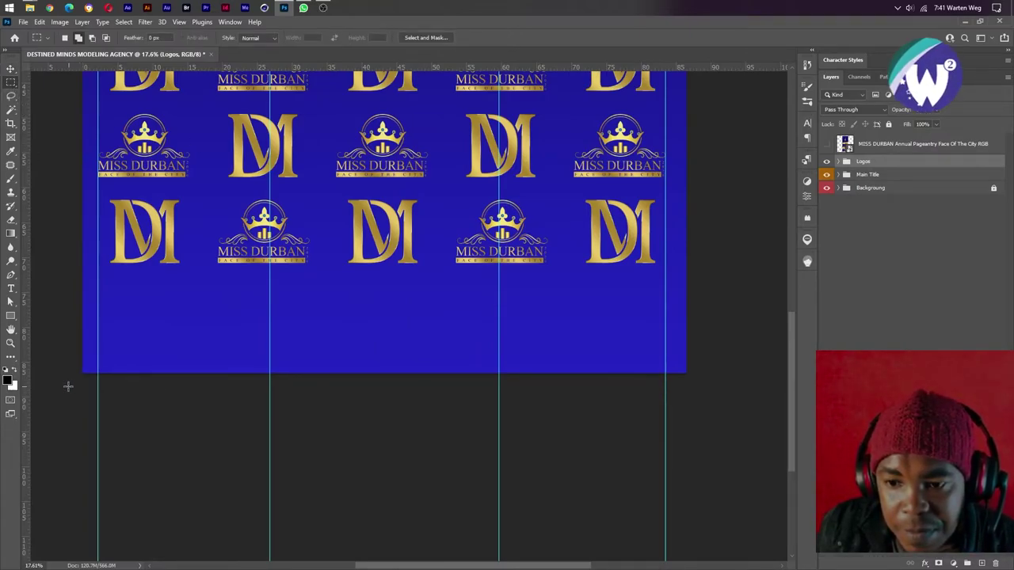
left_click_drag(68, 385, 715, 323)
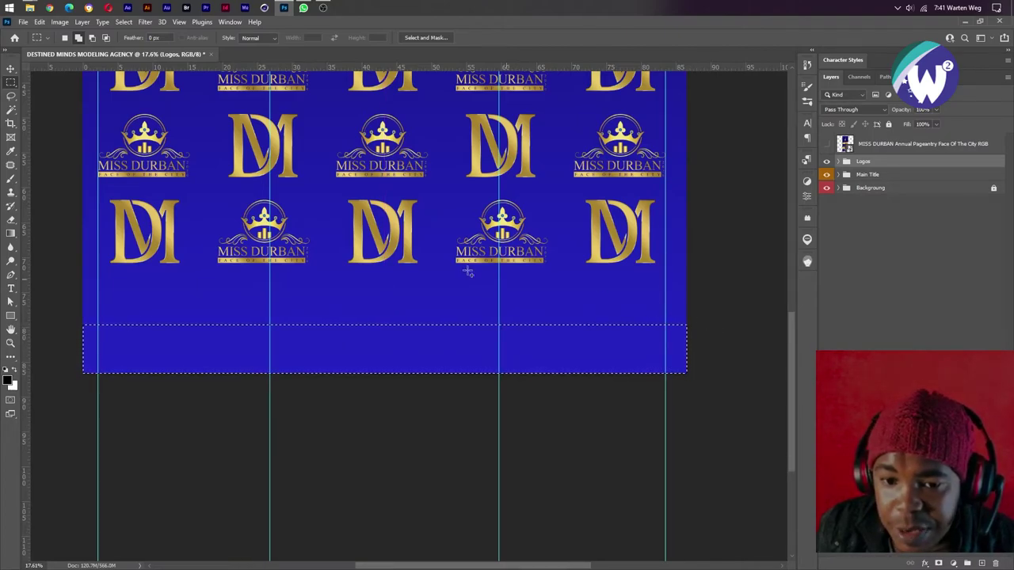
left_click(981, 562)
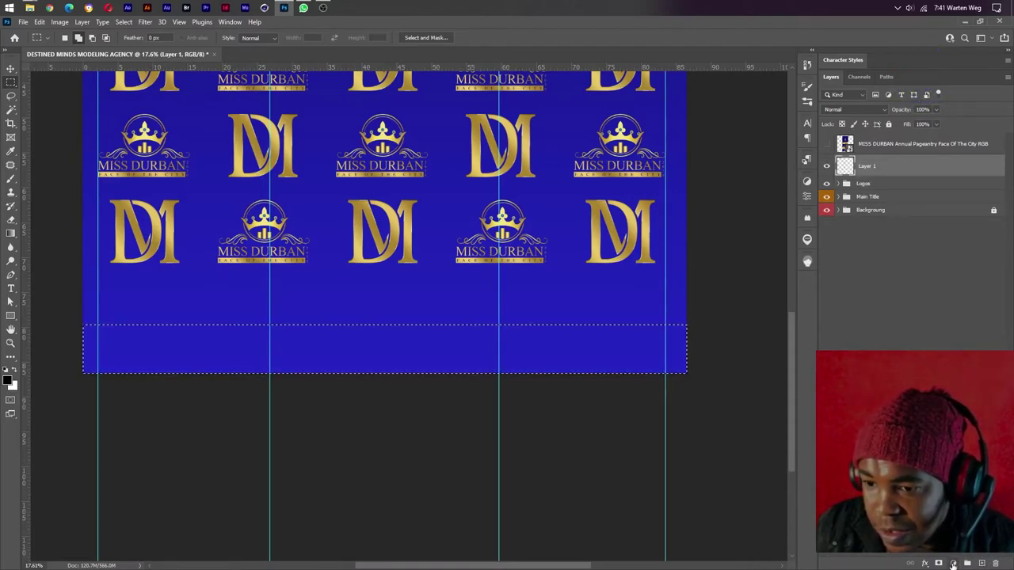
left_click(952, 563)
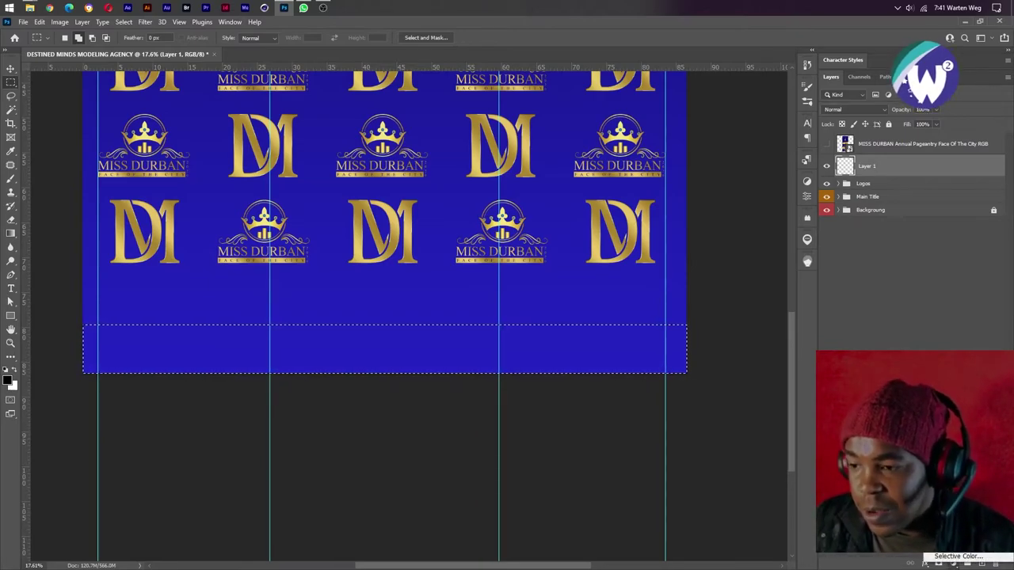
left_click(934, 357)
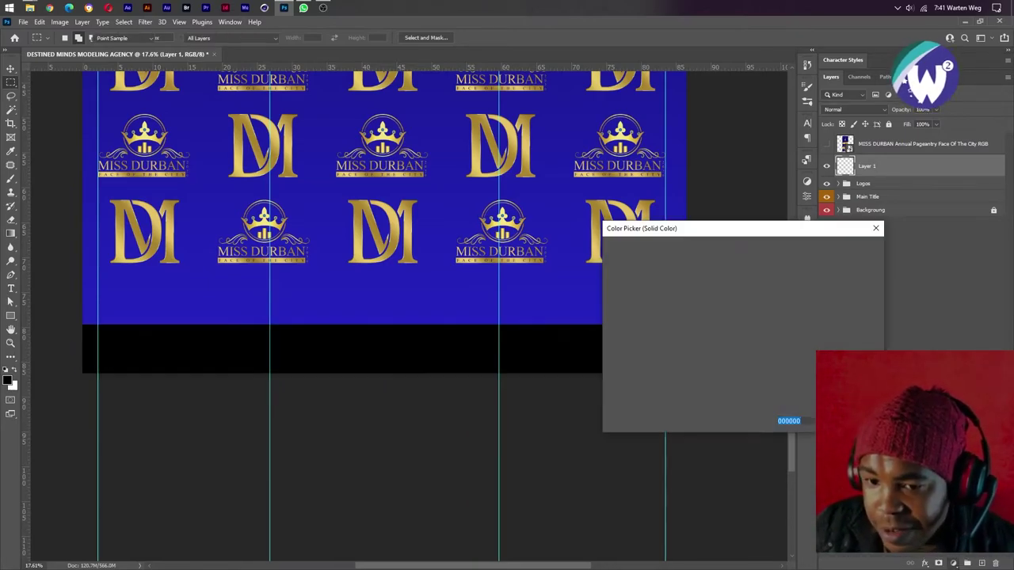
left_click(411, 225)
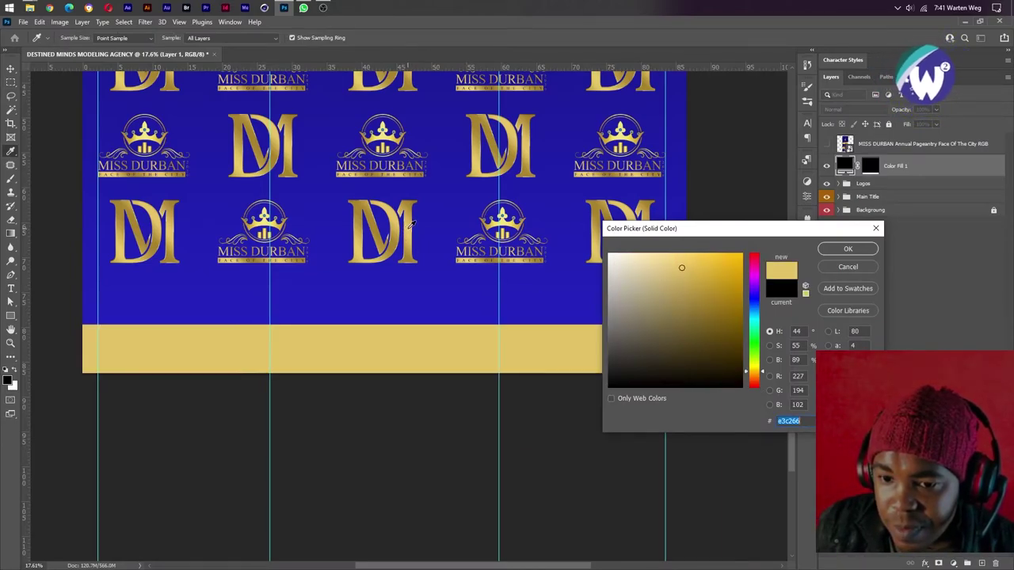
left_click(859, 253)
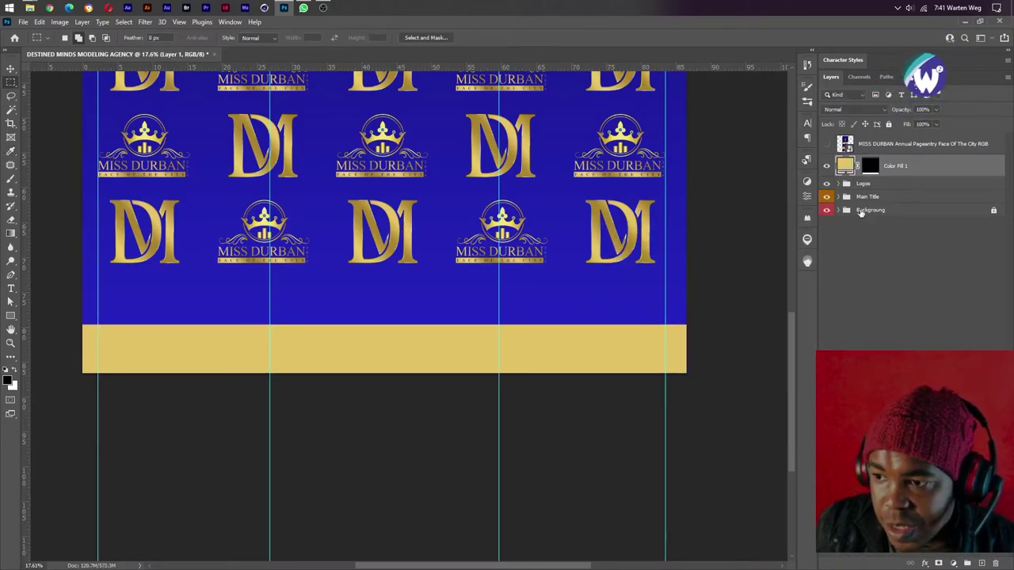
- Copy the Logos group's gold effects onto the Color Fill 1 bar
left_click(844, 185)
left_click(839, 184)
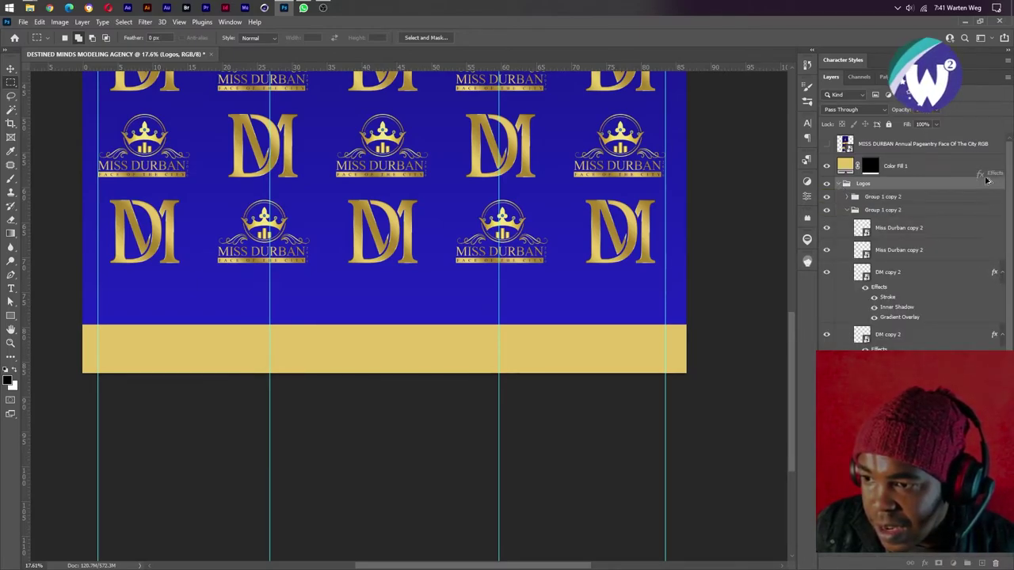
left_click_drag(984, 170, 984, 171)
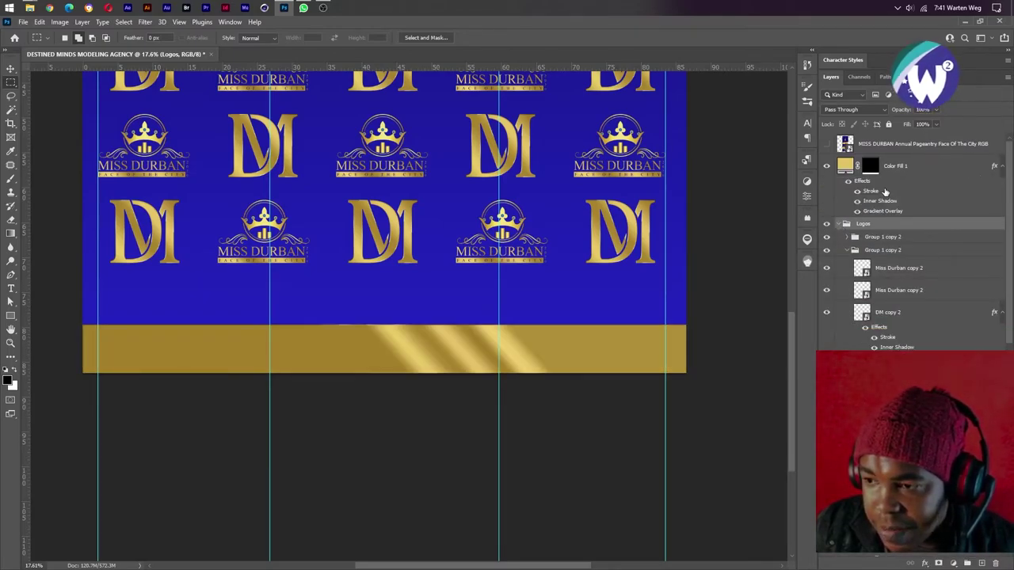
left_click(840, 225)
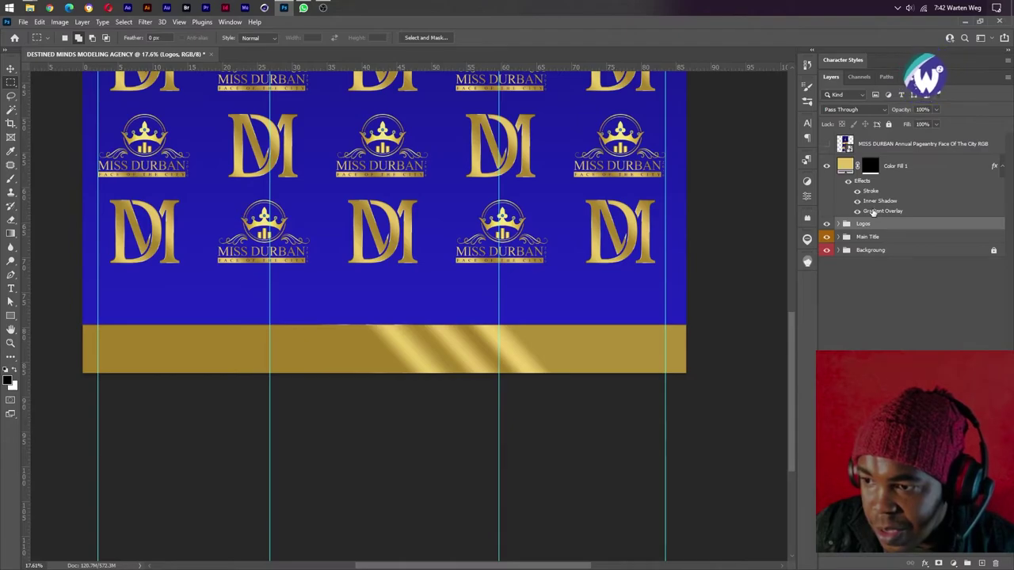
- Set the bar's Gradient Overlay scale to 150 in the Layer Style dialog
left_click(872, 211)
double_click(873, 212)
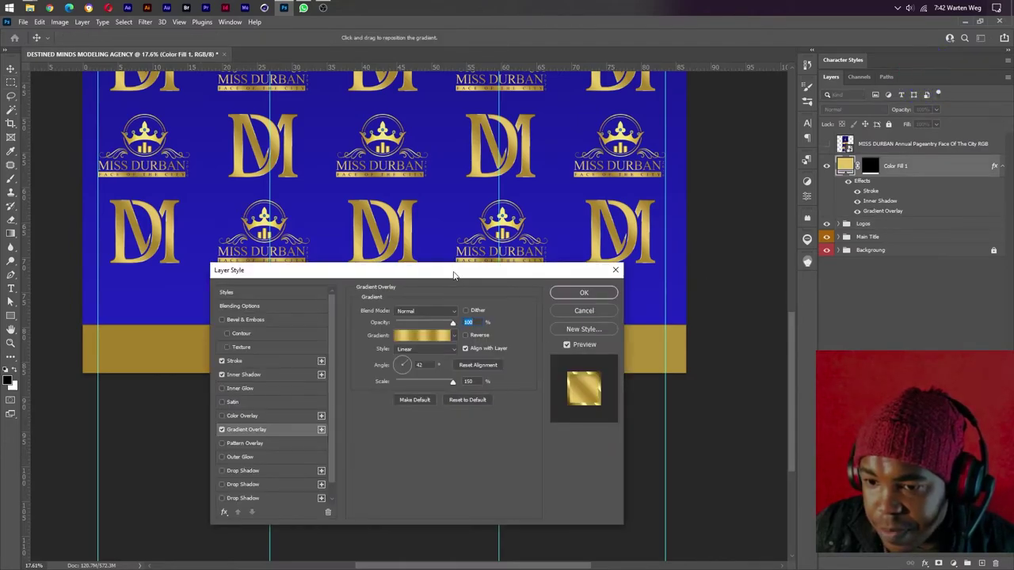
left_click_drag(454, 275, 708, 273)
mouse_move(705, 374)
left_mouse_down()
mouse_move(679, 377)
mouse_move(695, 375)
left_mouse_up()
left_click_drag(698, 263, 747, 58)
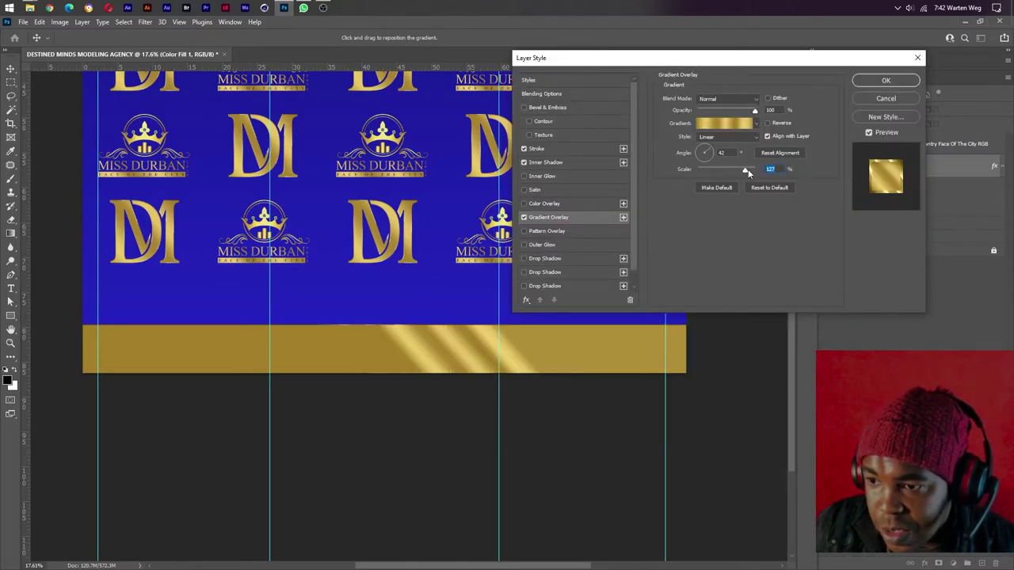
left_click_drag(746, 170, 758, 169)
- Choose a brighter gold gradient preset for the overlay and turn off Align with Layer
left_click(728, 123)
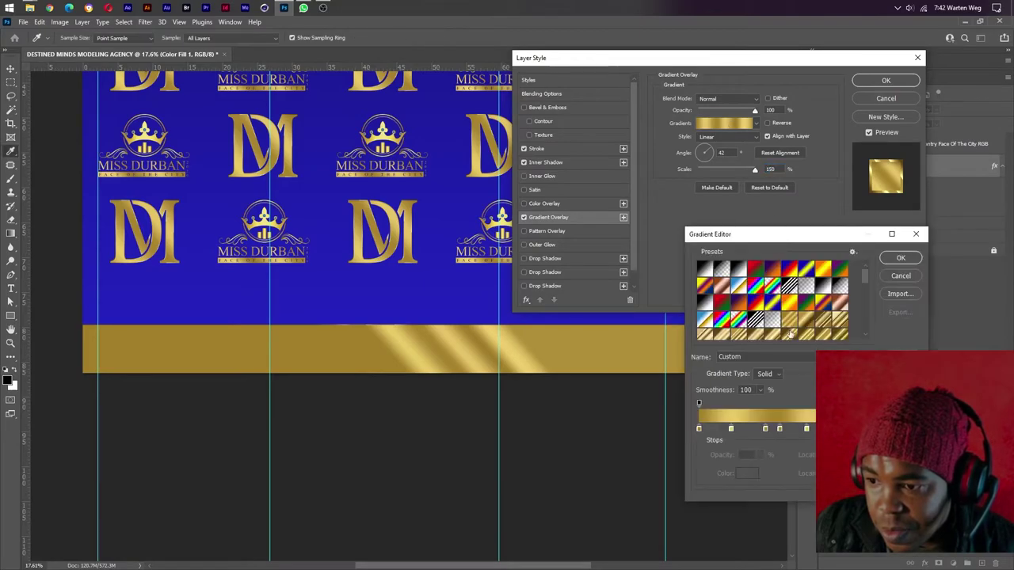
left_click(772, 333)
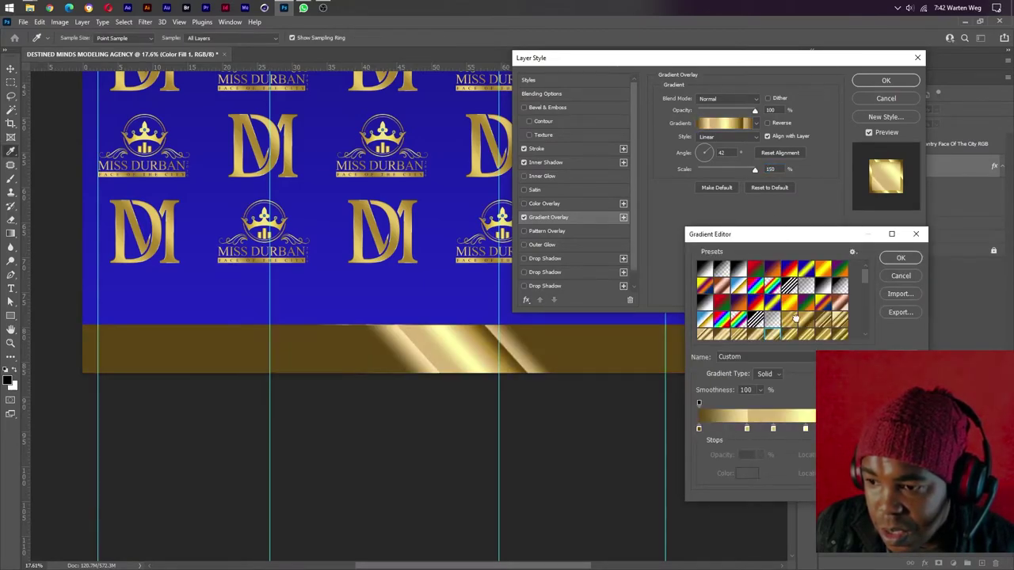
left_click(794, 323)
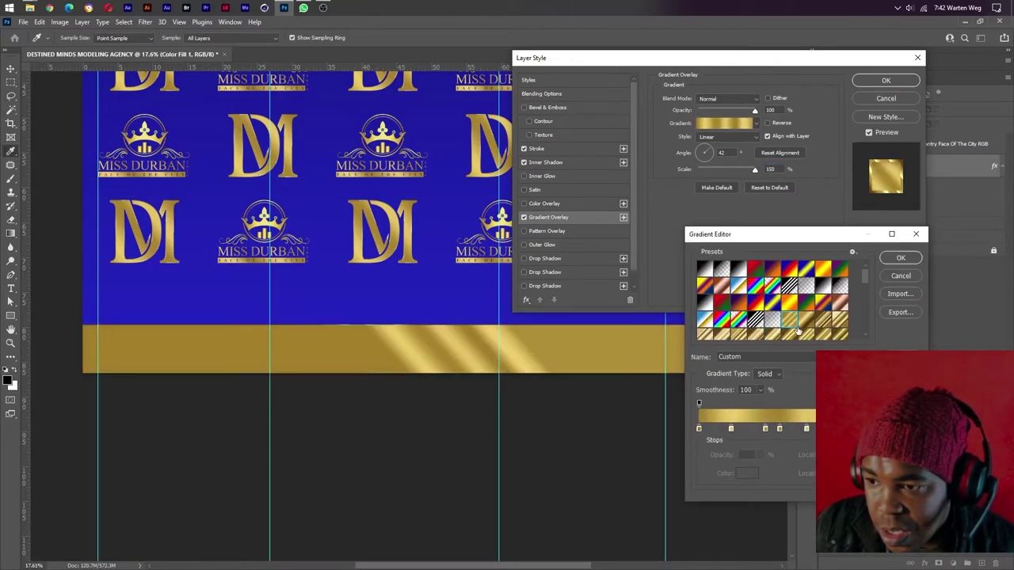
left_click(819, 318)
left_click(843, 325)
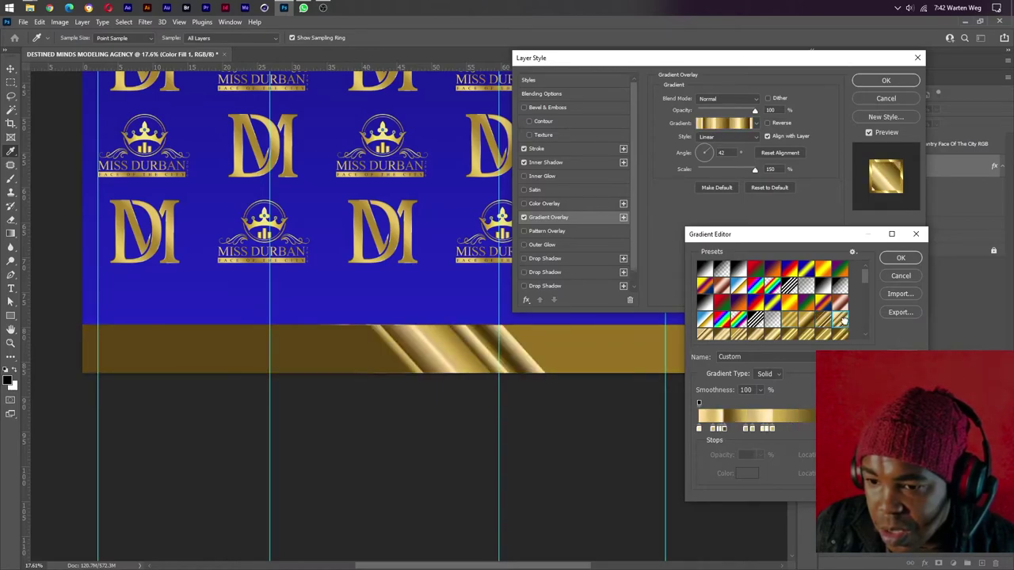
scroll(828, 326, "down", 1)
scroll(822, 327, "down", 1)
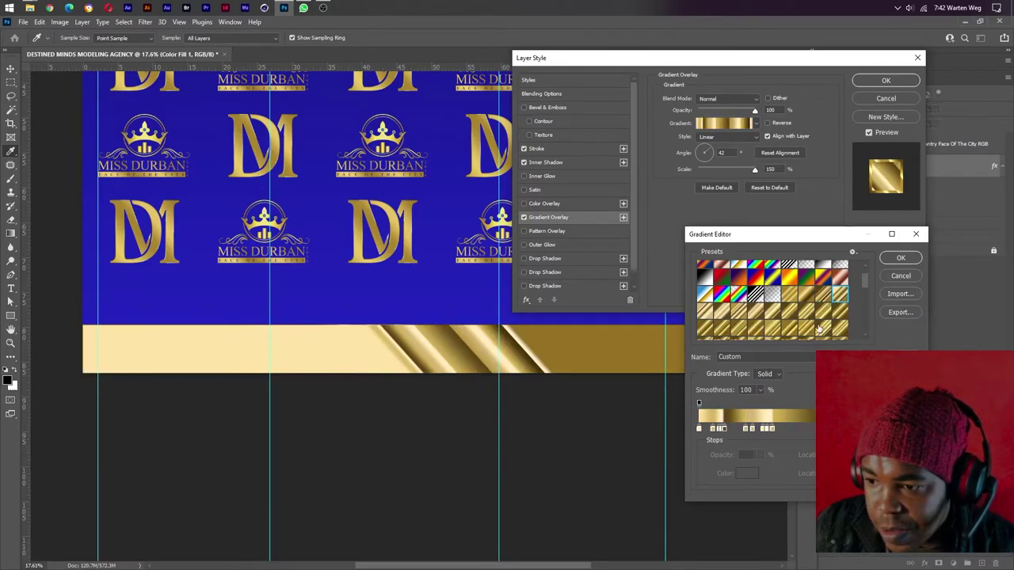
left_click(773, 330)
scroll(773, 332, "down", 3)
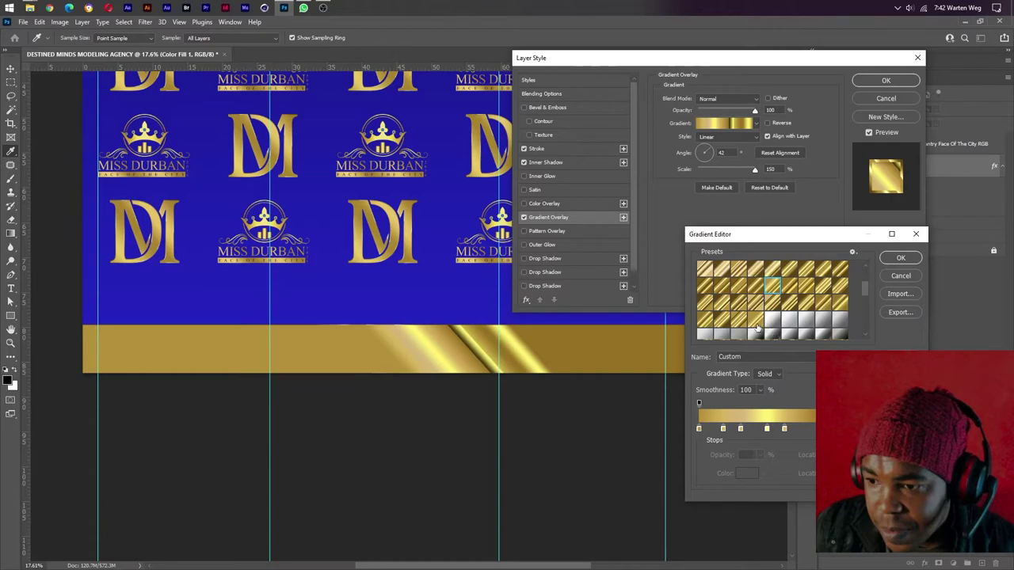
left_click(755, 322)
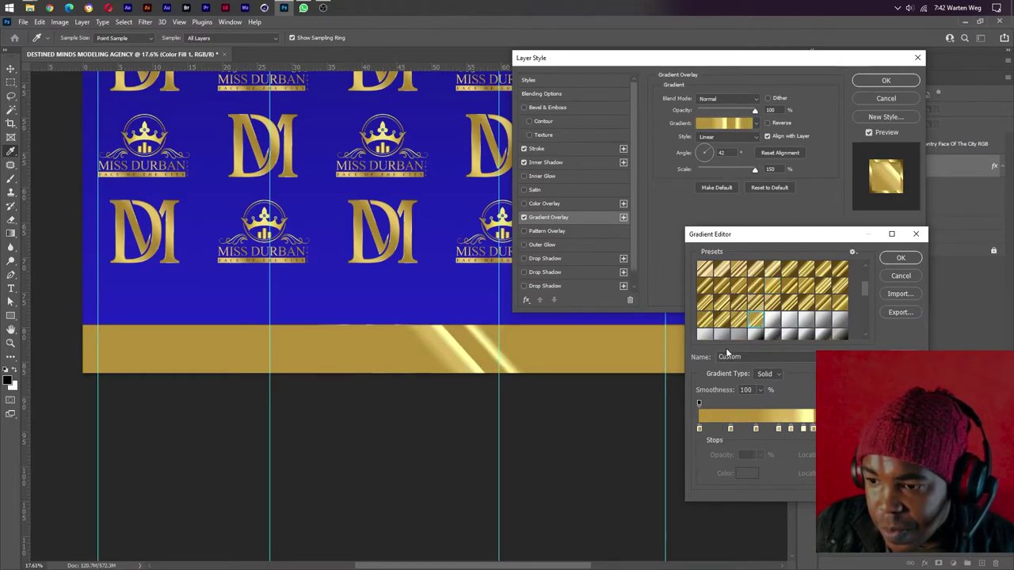
left_click(721, 320)
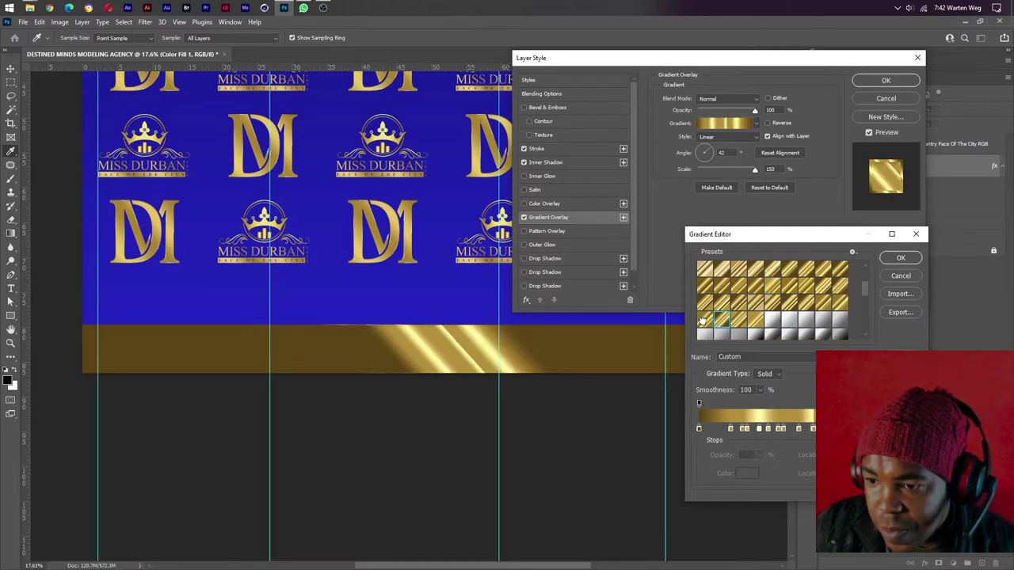
left_click(704, 319)
left_click(898, 259)
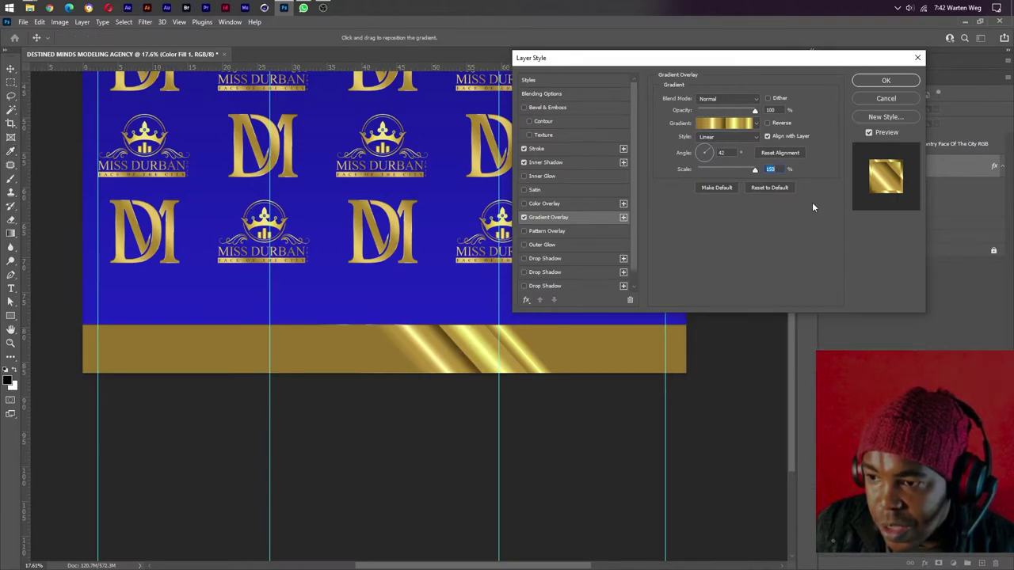
left_click(768, 136)
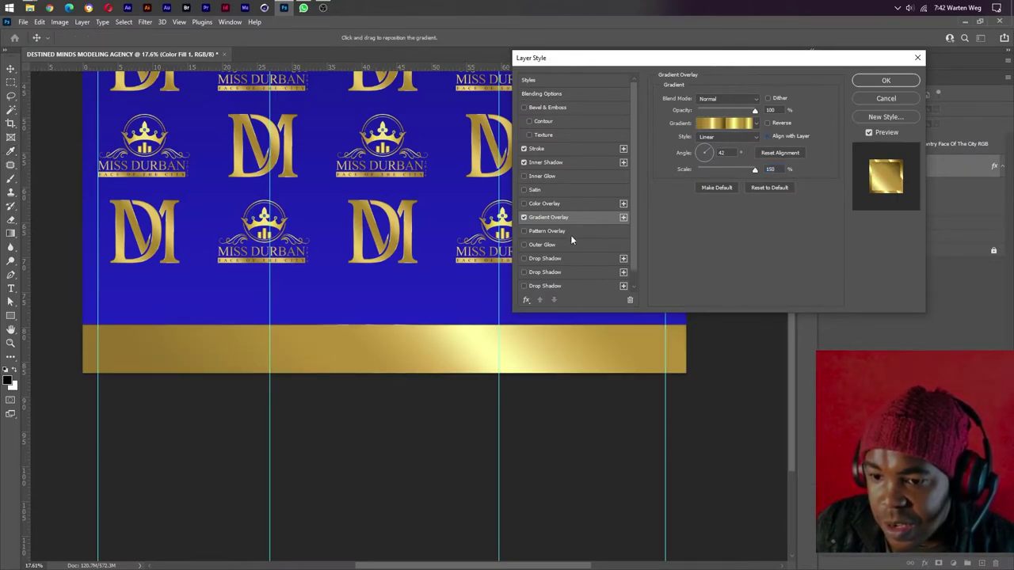
- Set Inner Shadow to 45% opacity, 14 px distance, 32% choke, 36 px size, and apply
left_click(552, 161)
left_click_drag(715, 115, 719, 115)
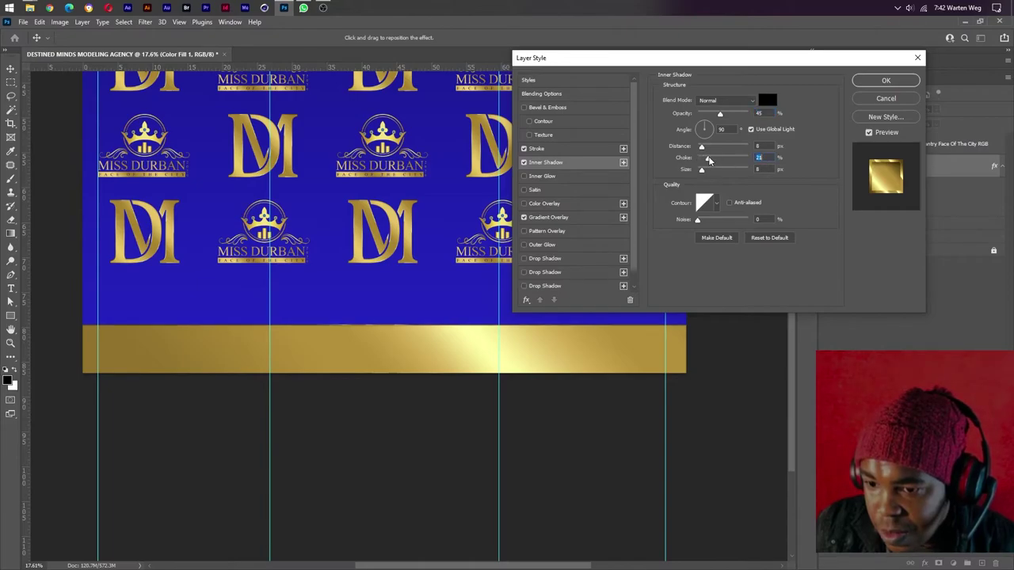
mouse_move(701, 158)
left_mouse_down()
mouse_move(715, 159)
mouse_move(705, 146)
mouse_move(709, 176)
left_mouse_up()
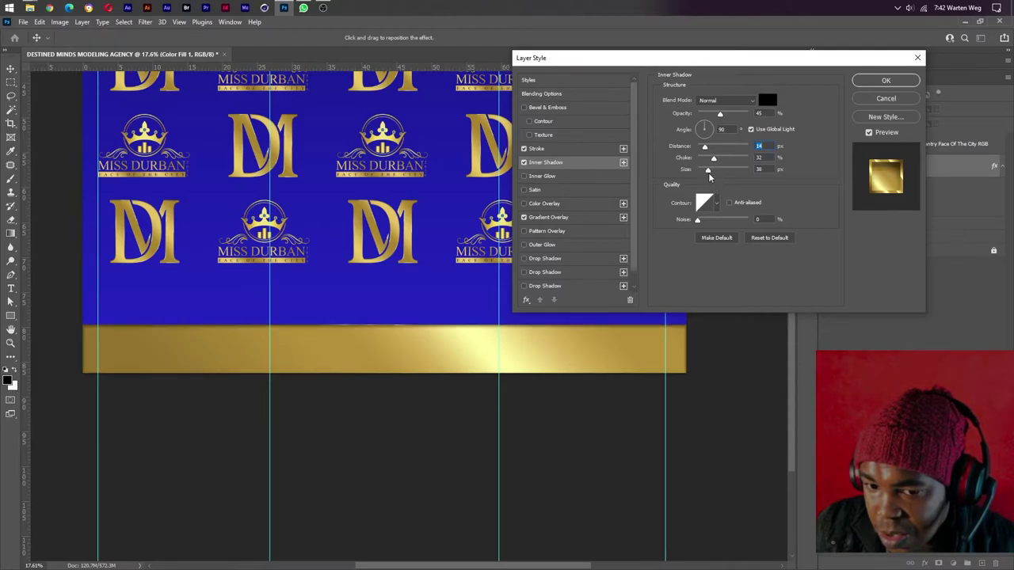
left_click(886, 82)
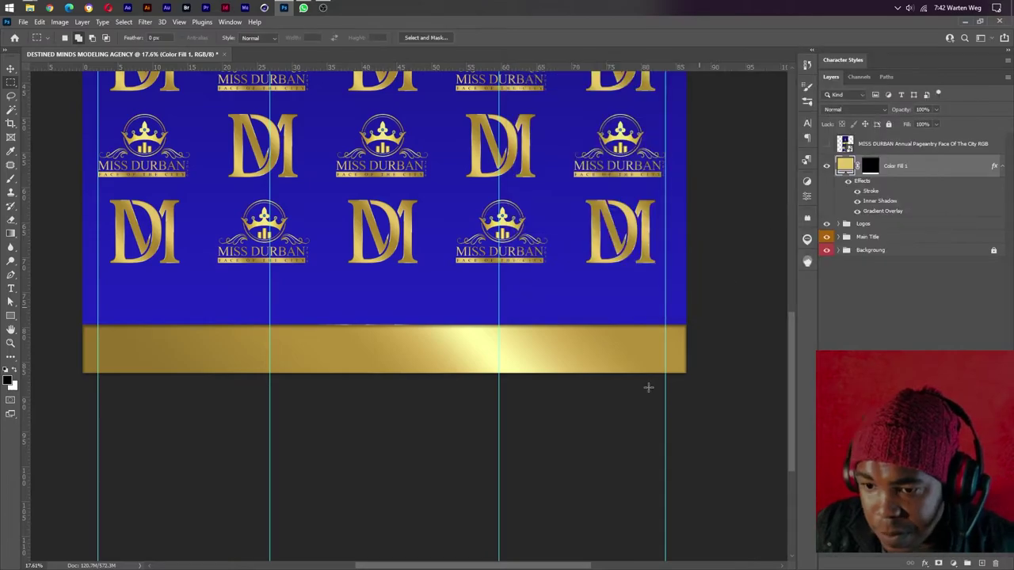
- Stretch the gold bar horizontally to about 115% so it overhangs both banner edges
key("ctrl+t")
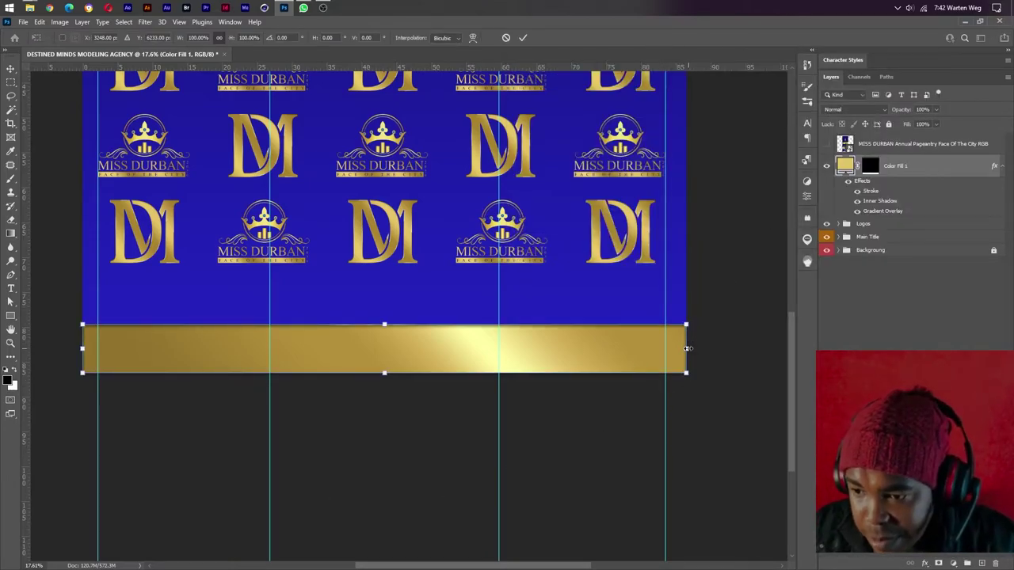
left_click_drag(687, 348, 739, 348)
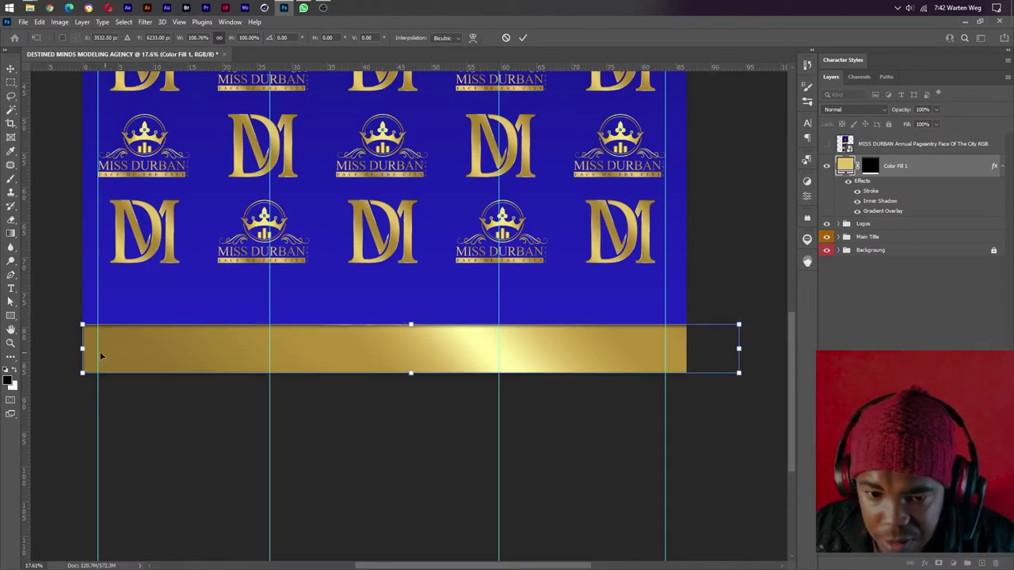
left_click_drag(83, 349, 41, 349)
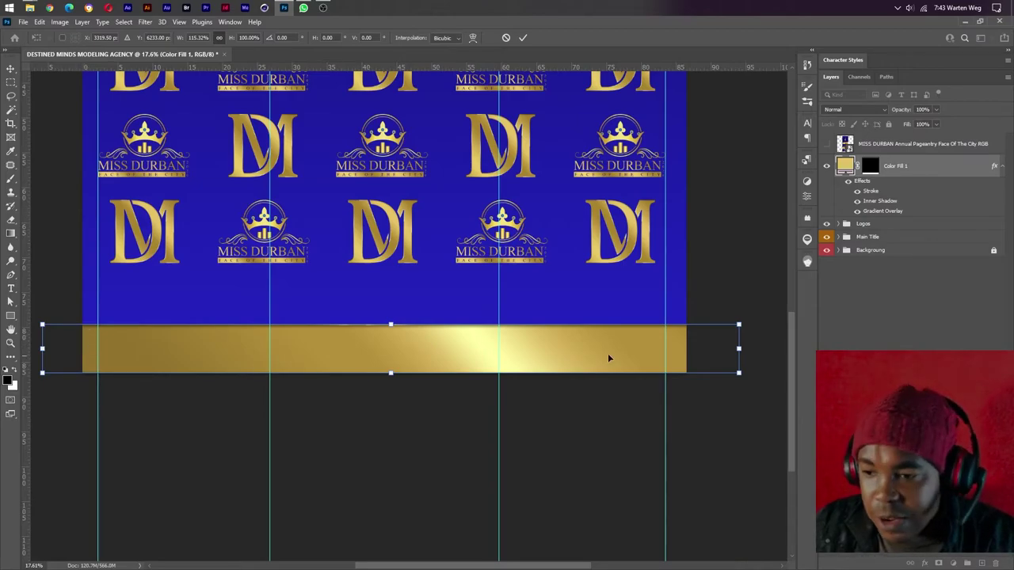
left_click(522, 37)
scroll(340, 347, "up", 2)
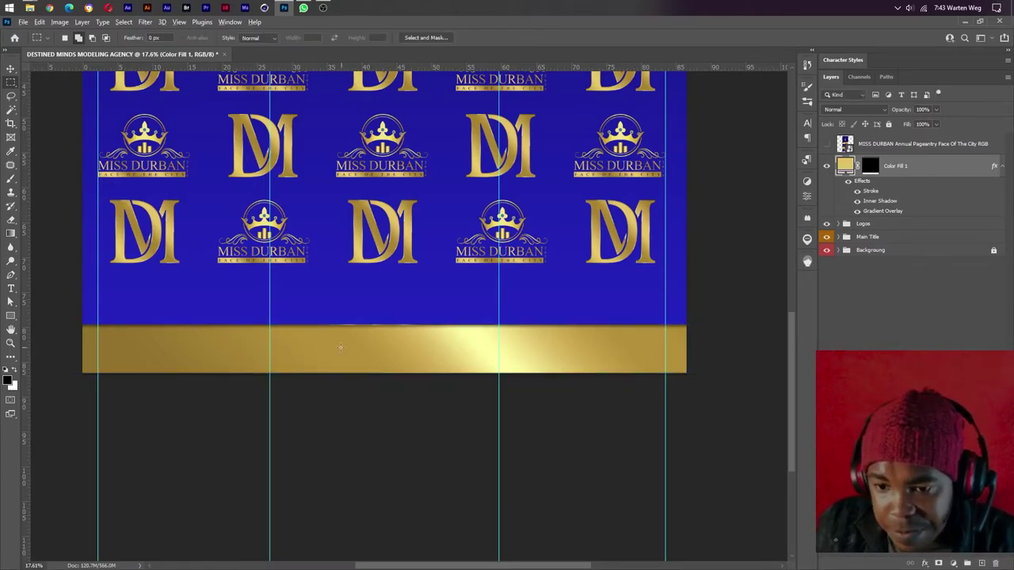
scroll(340, 347, "up", 2)
scroll(341, 347, "up", 2)
scroll(340, 347, "up", 2)
scroll(340, 346, "down", 2)
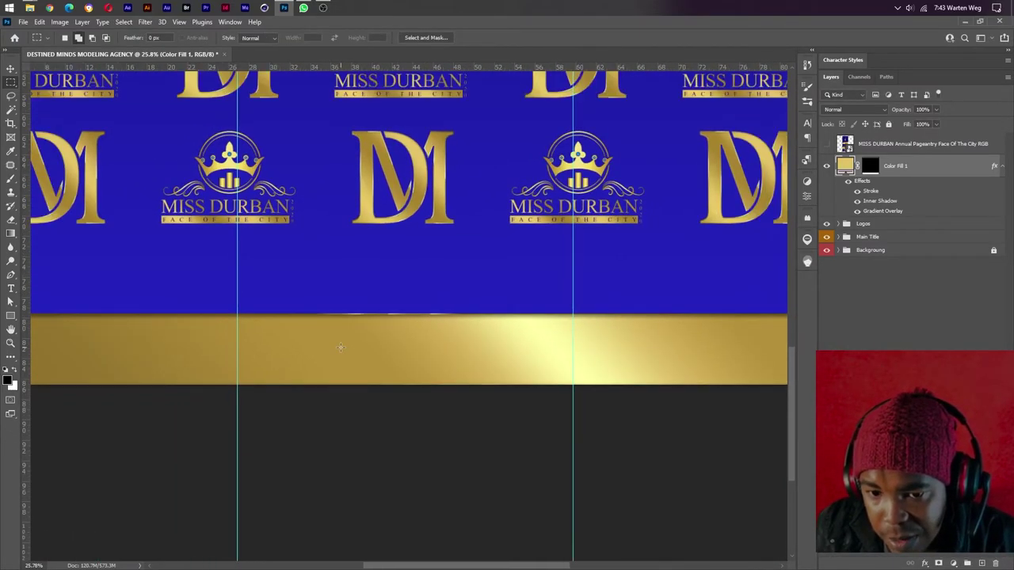
scroll(341, 347, "down", 2)
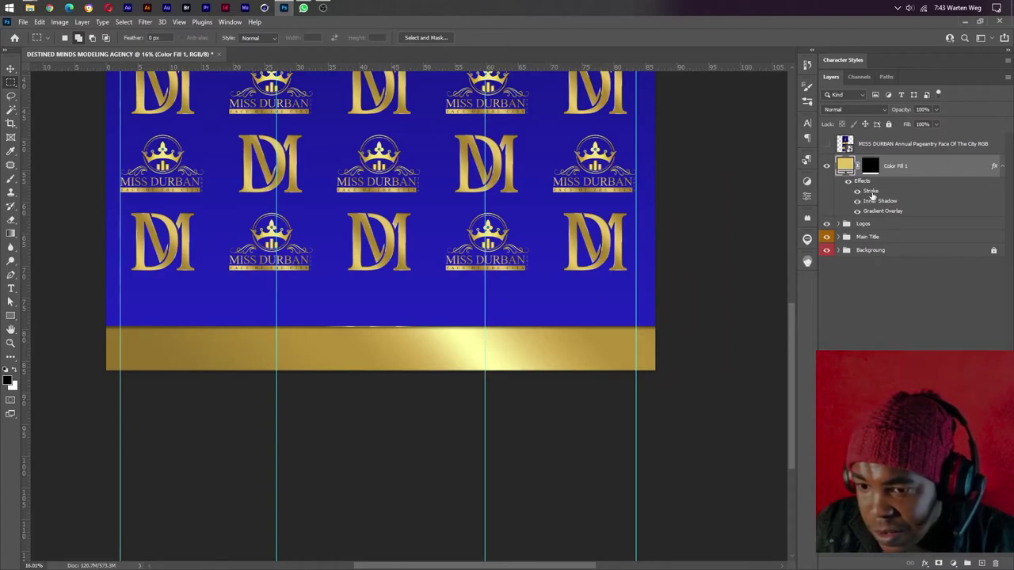
- Thicken the gold bar's gradient Stroke effect by one pixel
double_click(861, 193)
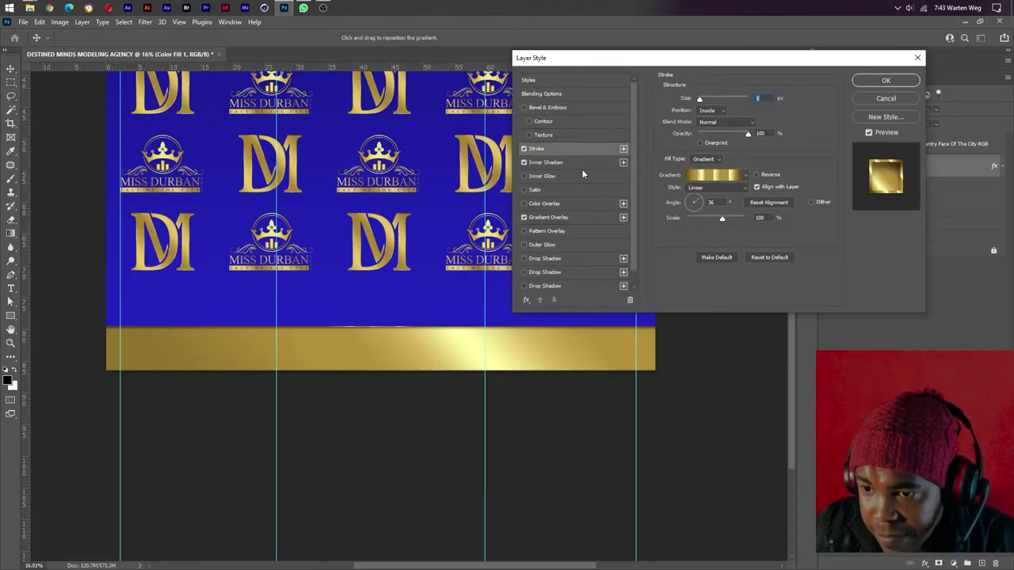
left_click(757, 188)
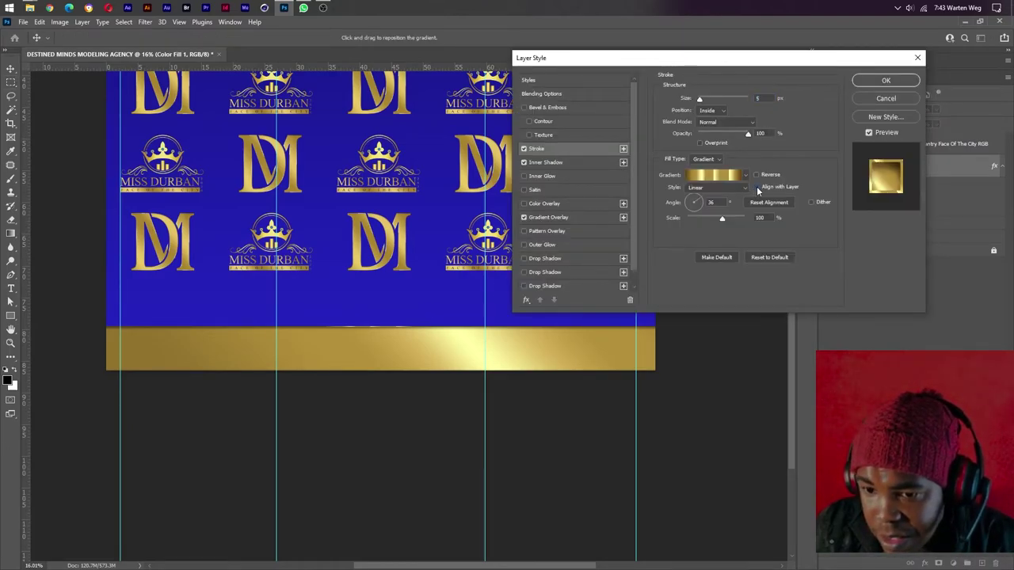
left_click(757, 188)
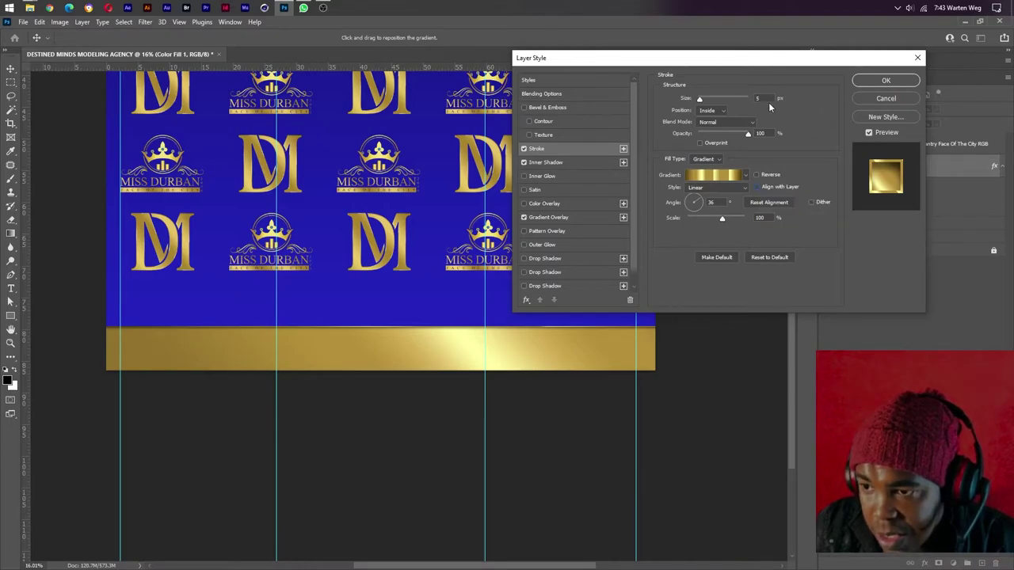
key("Up")
key("Up")
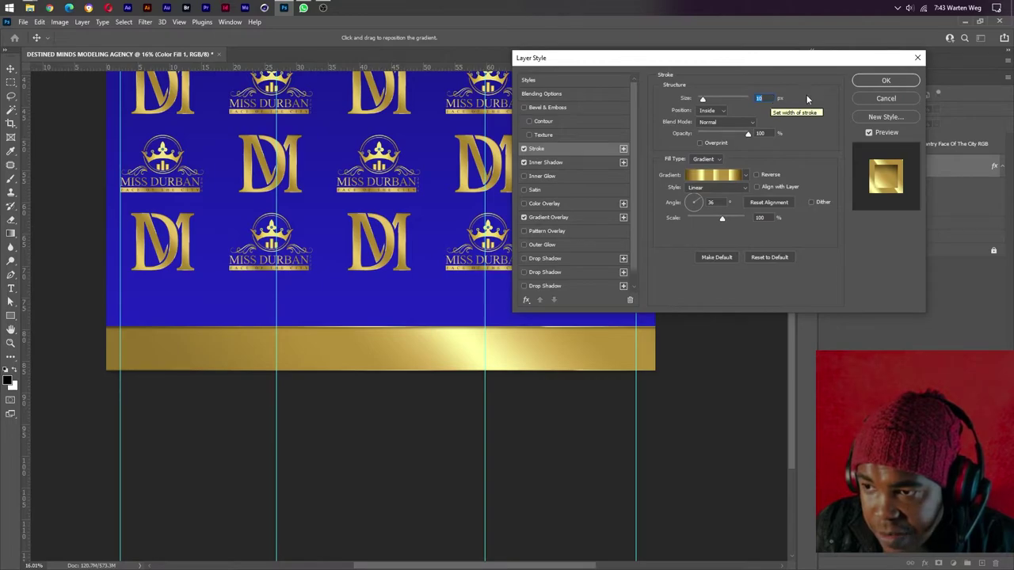
left_click(879, 82)
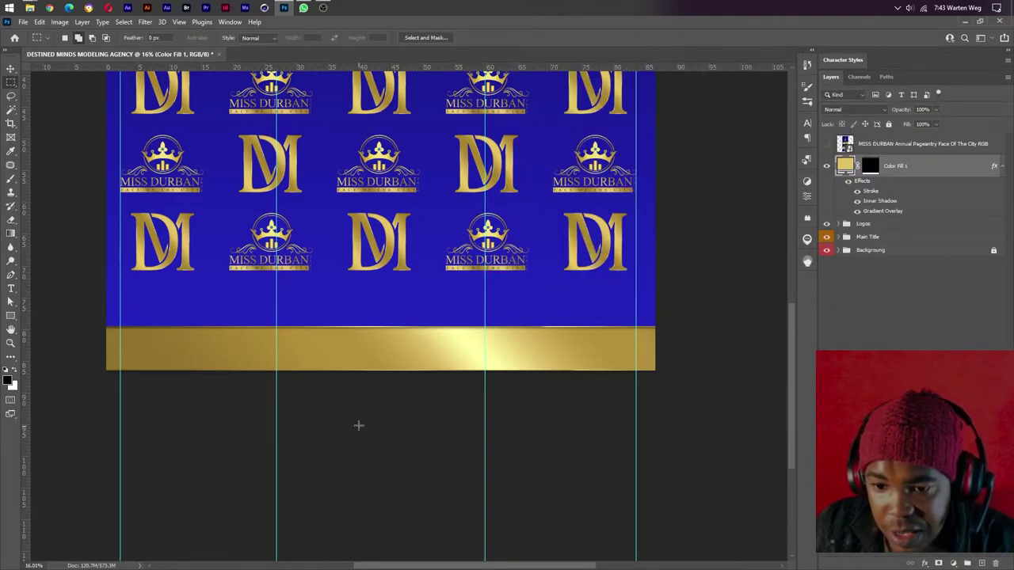
- Try enlarging the gold bar from its bottom edge, then cancel to keep its size
scroll(359, 425, "up", 1)
scroll(362, 404, "up", 1)
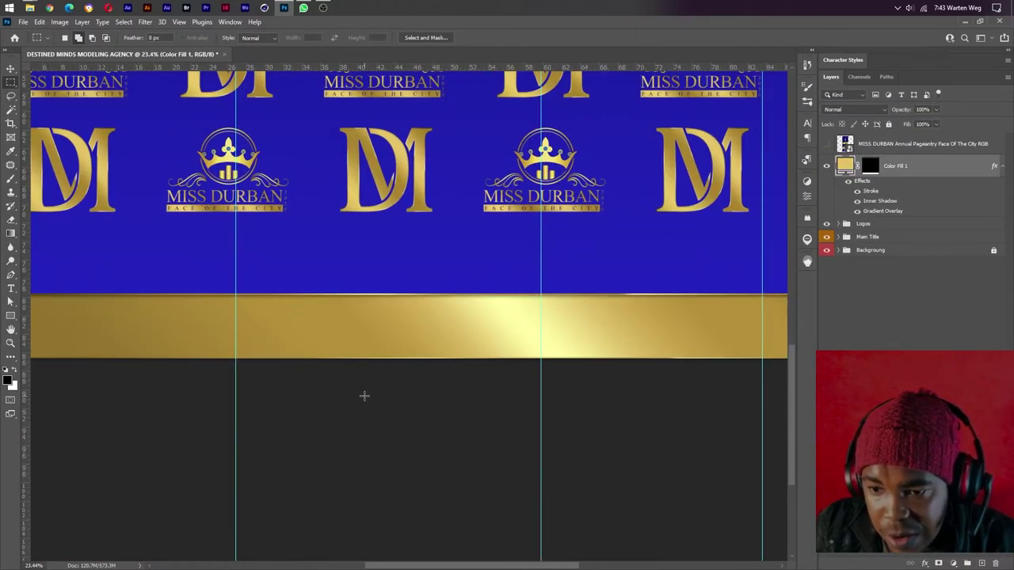
scroll(365, 396, "down", 2)
key("ctrl+t")
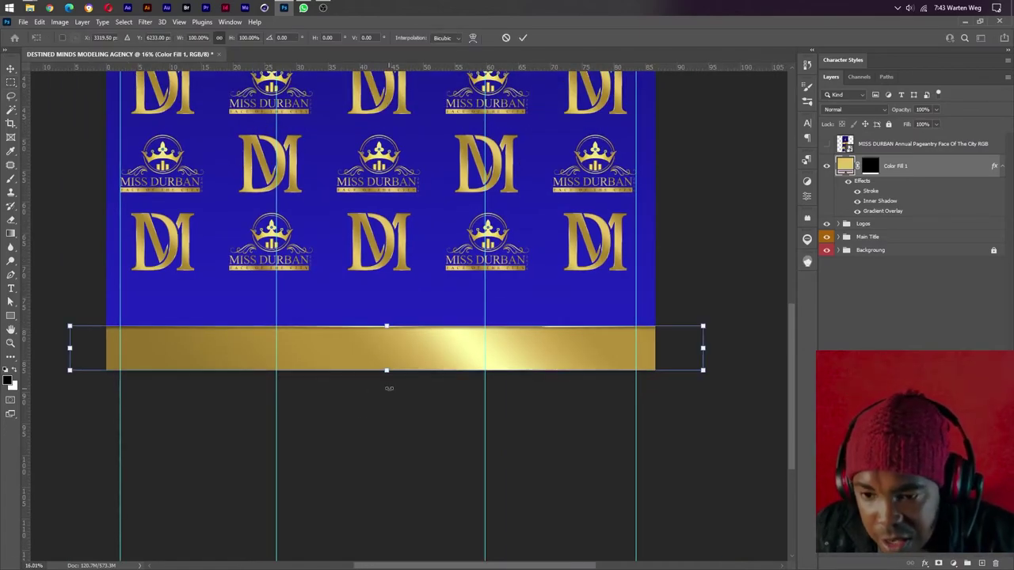
left_click_drag(387, 370, 387, 378)
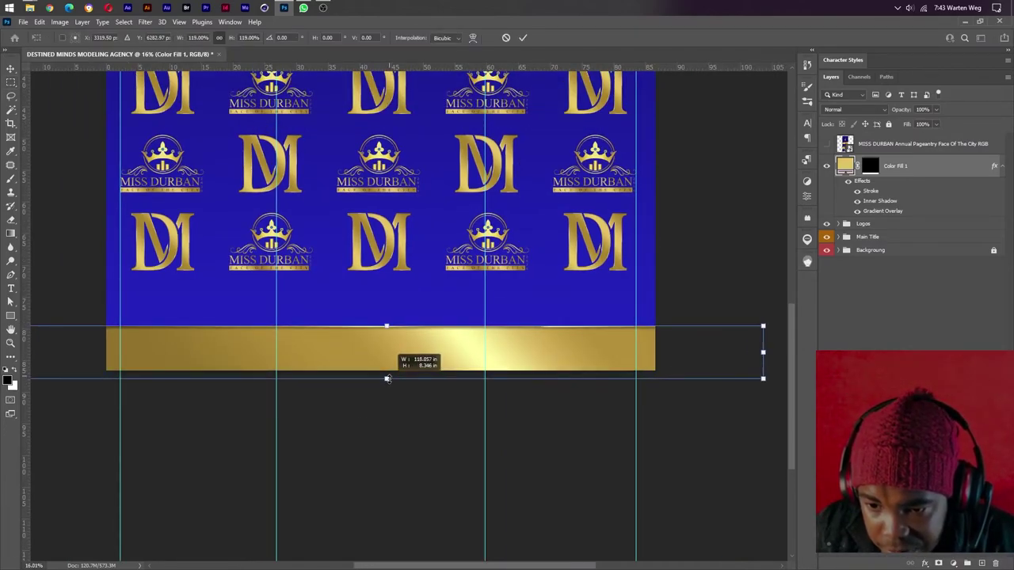
key("Escape")
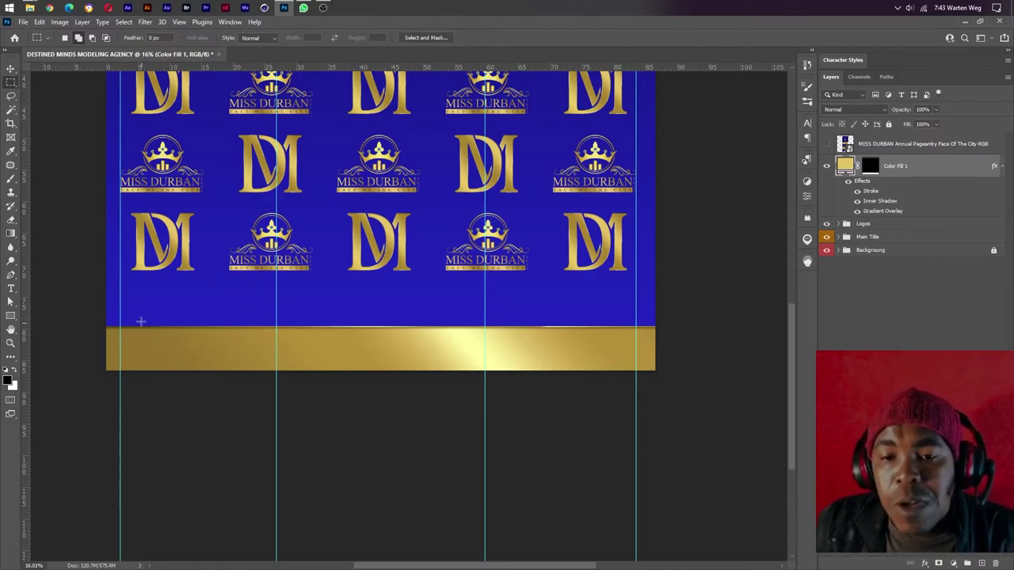
- Search Google Images for 'whatsapp logo' in Chrome
left_click(49, 7)
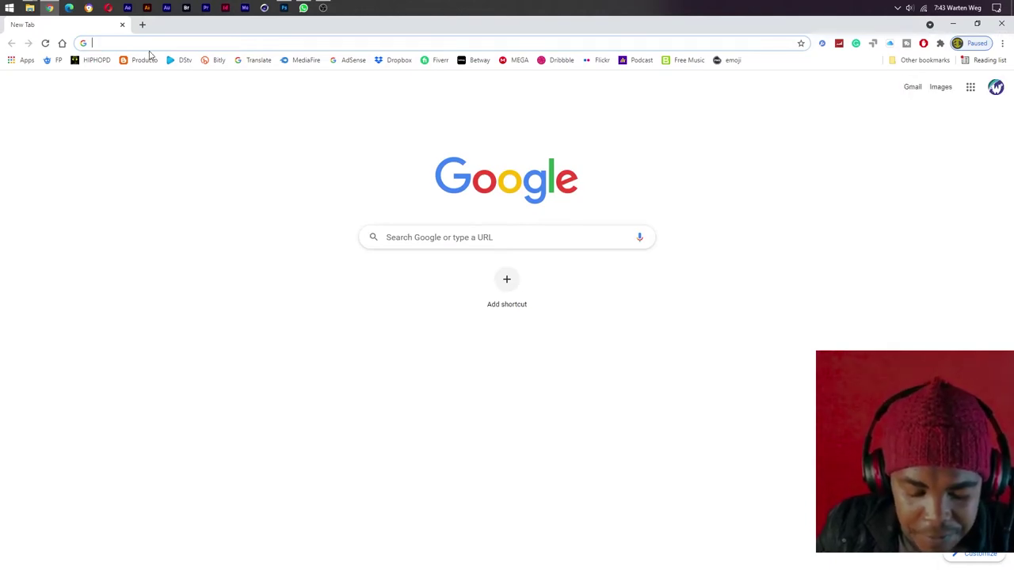
type("wh")
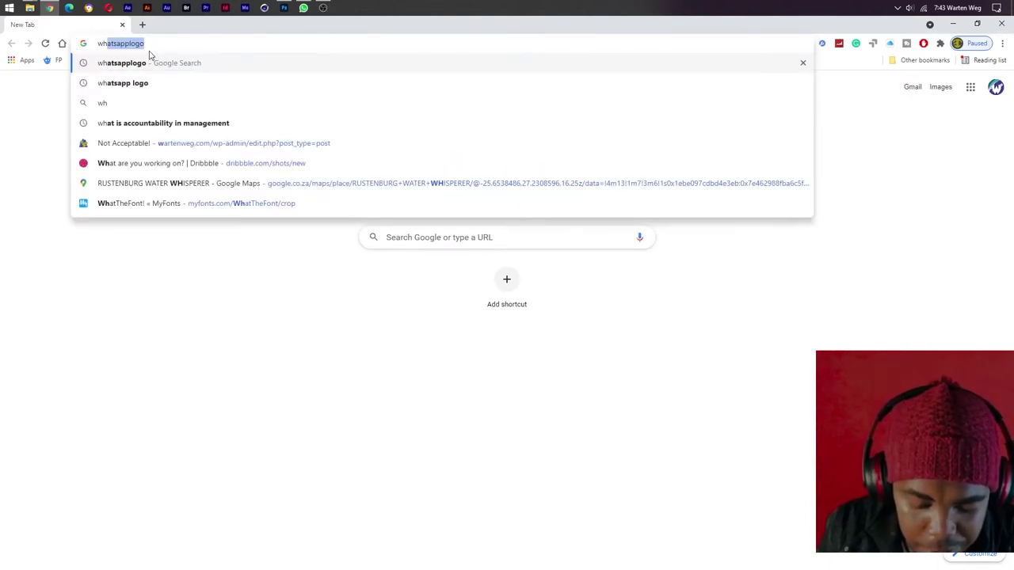
type("ats")
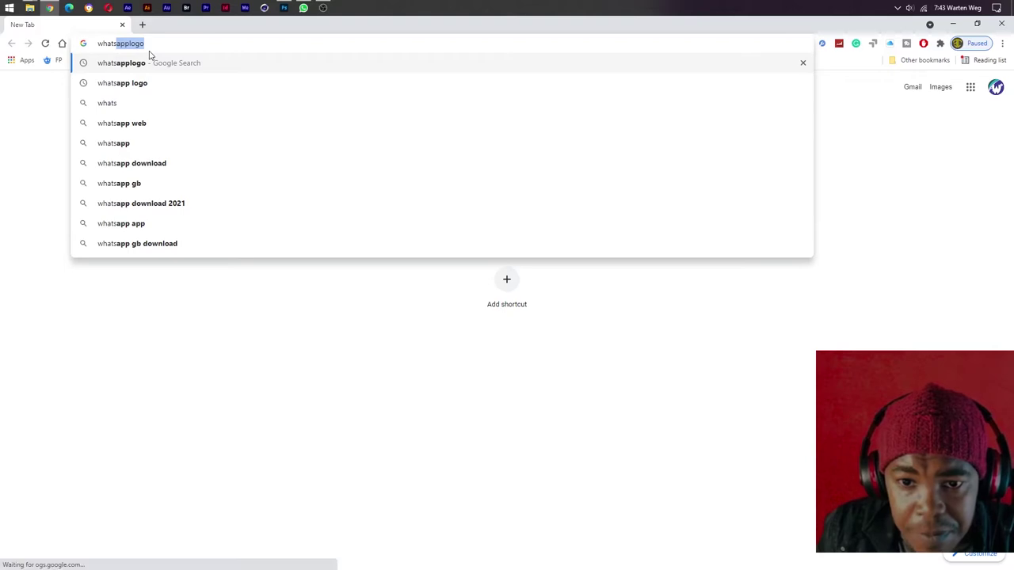
key("BackSpace")
left_click(122, 83)
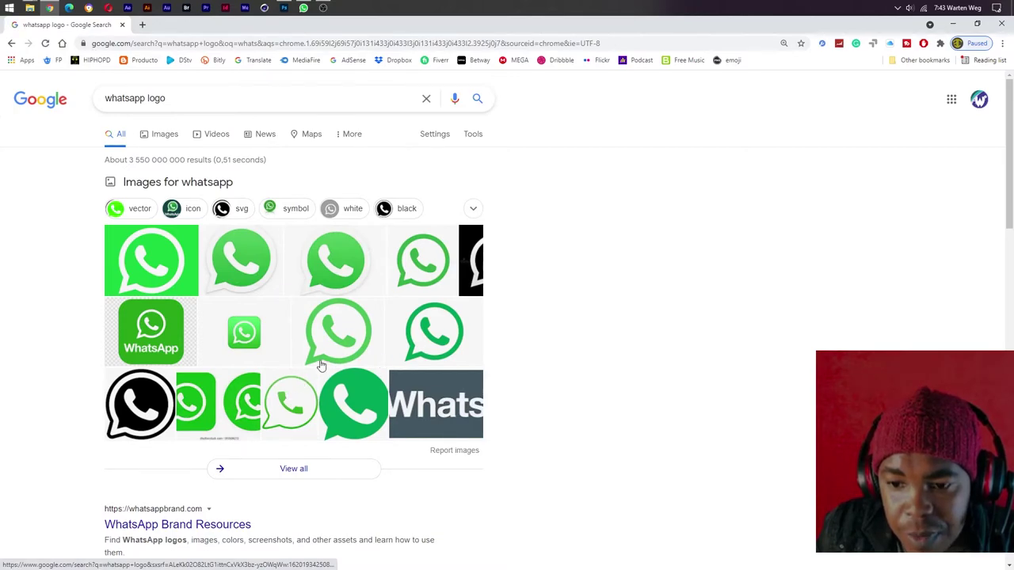
left_click(338, 333)
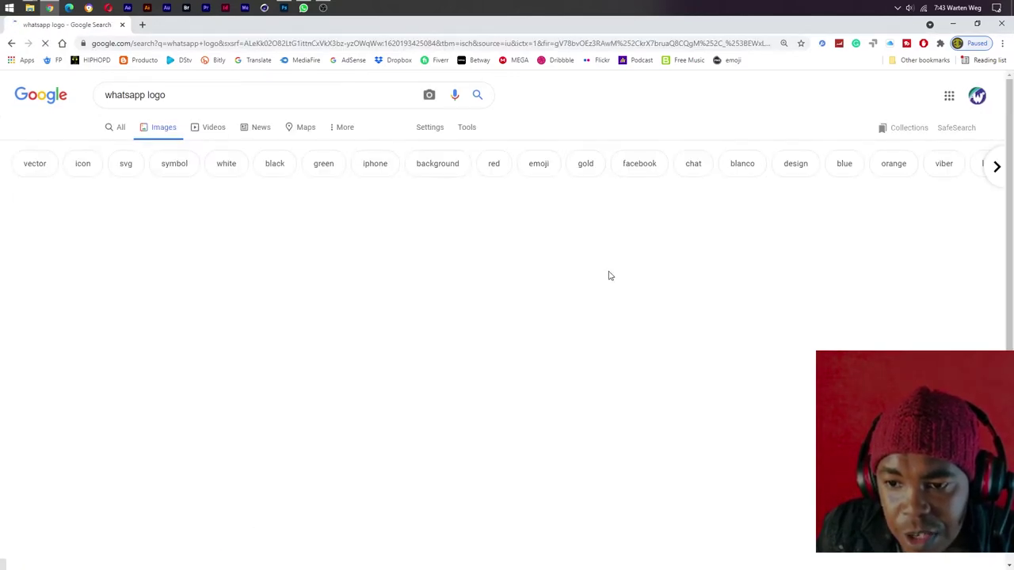
- Copy a large 3840×2160 WhatsApp logo and paste it into the Photoshop banner
left_click(465, 411)
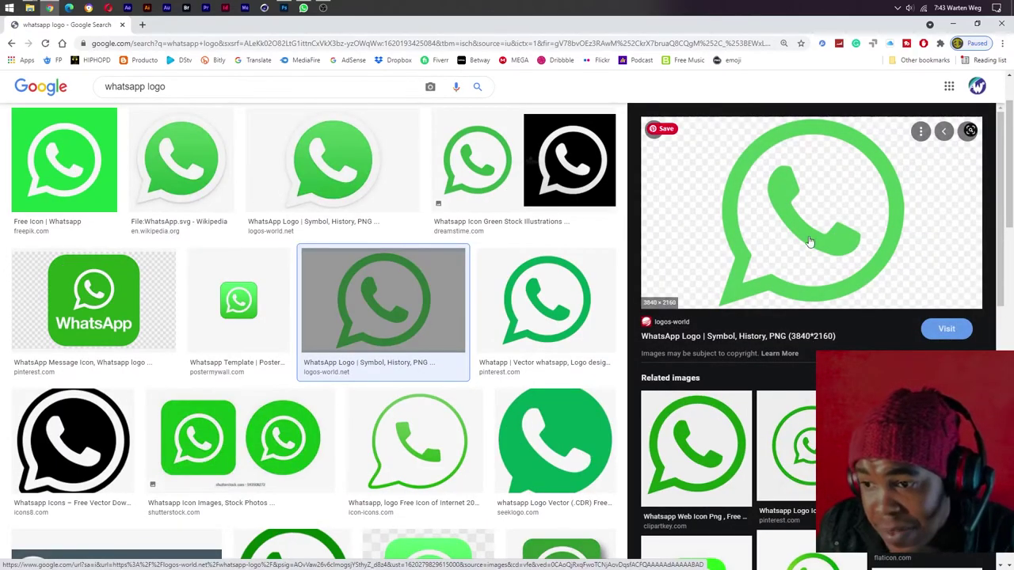
right_click(804, 208)
left_click(854, 331)
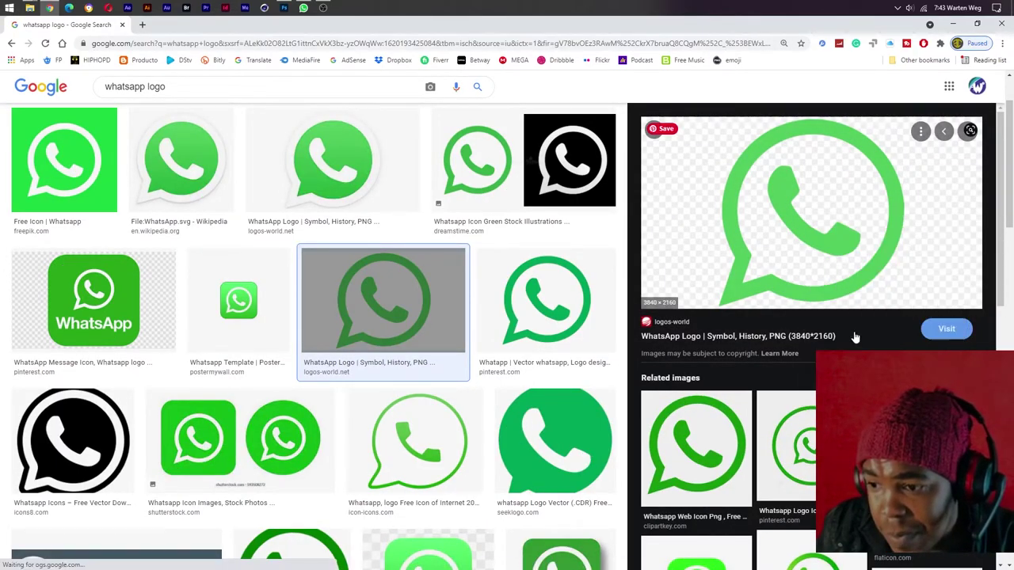
left_click(278, 8)
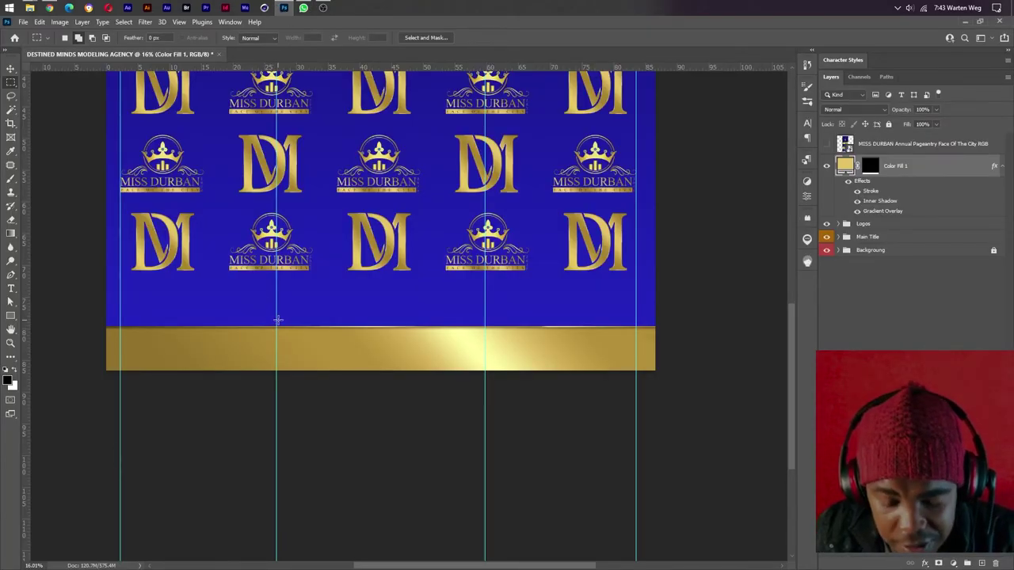
key("ctrl+v")
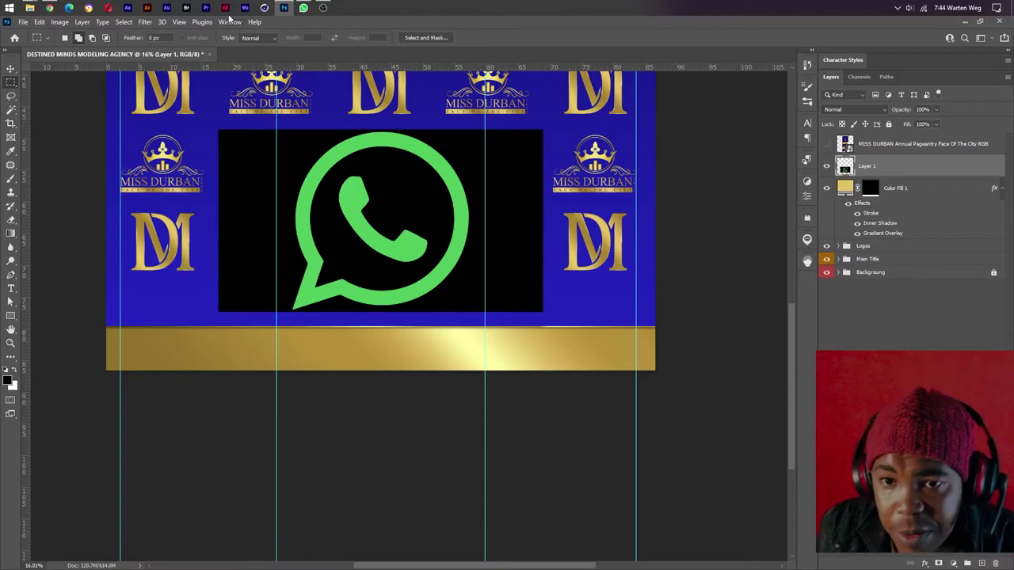
left_click(50, 8)
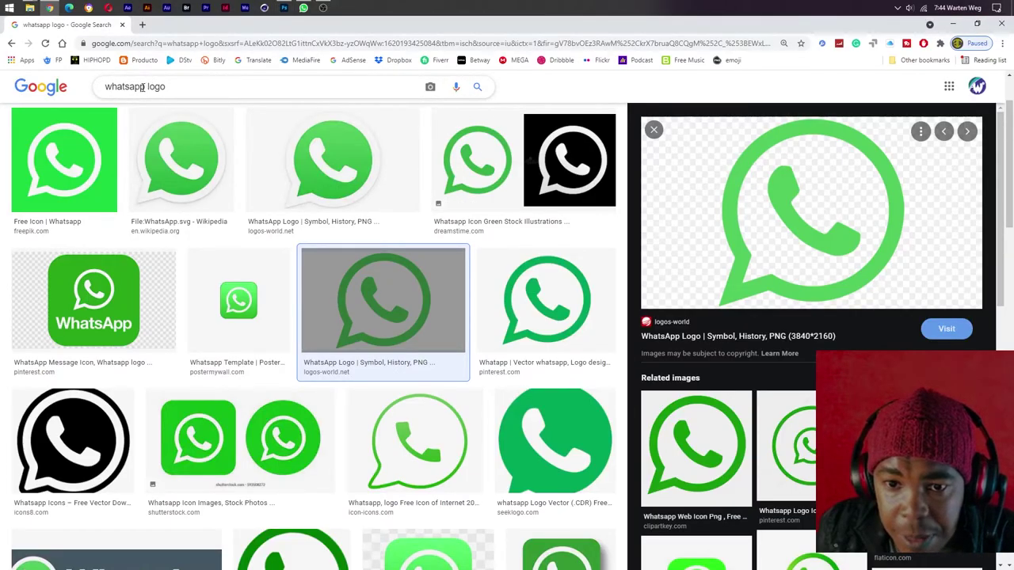
- Search Google Images for 'facebook logo' and copy a round blue Facebook logo image
left_click_drag(143, 87, 104, 87)
type("fa")
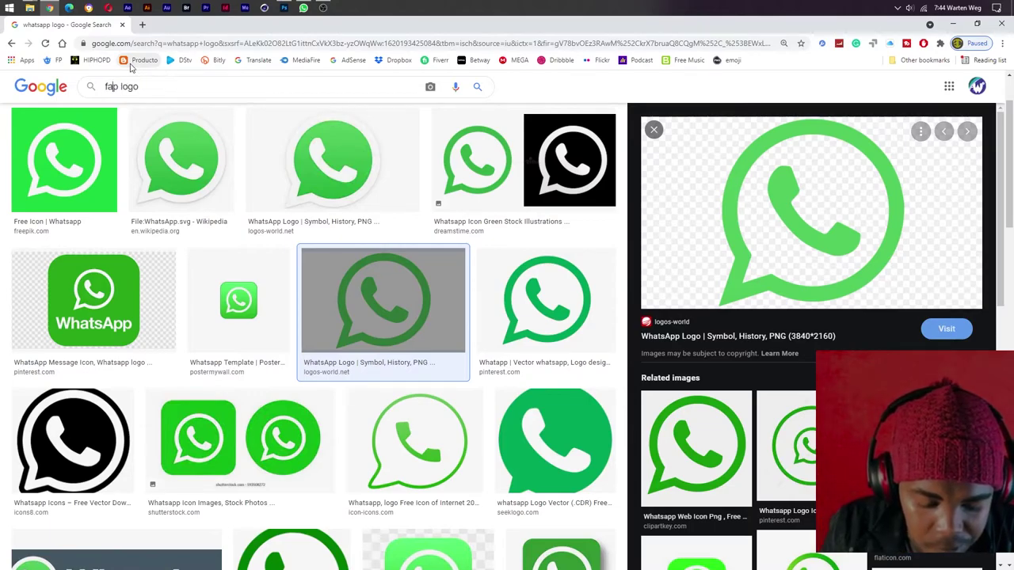
type("cebook")
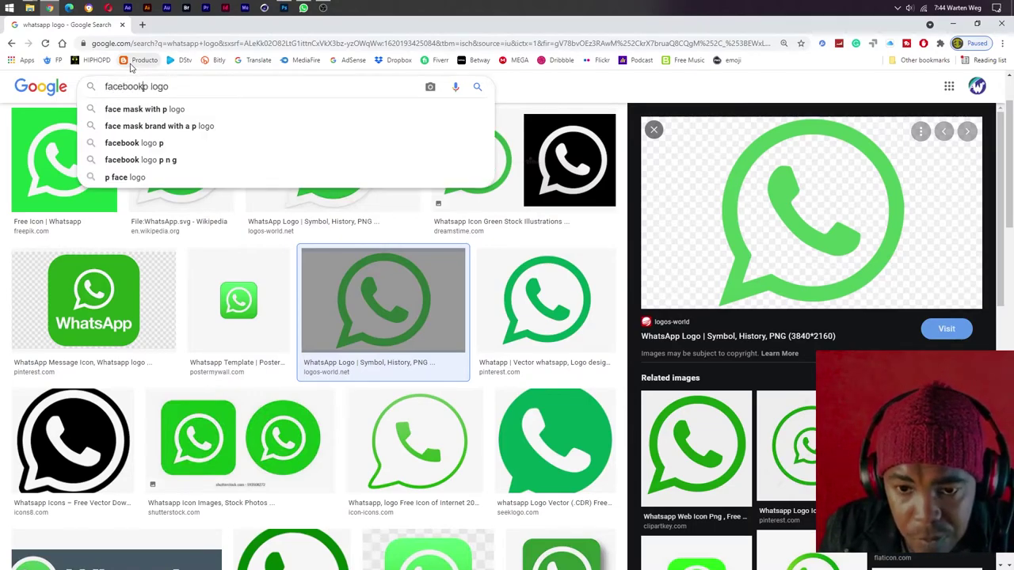
key("Delete")
key("Return")
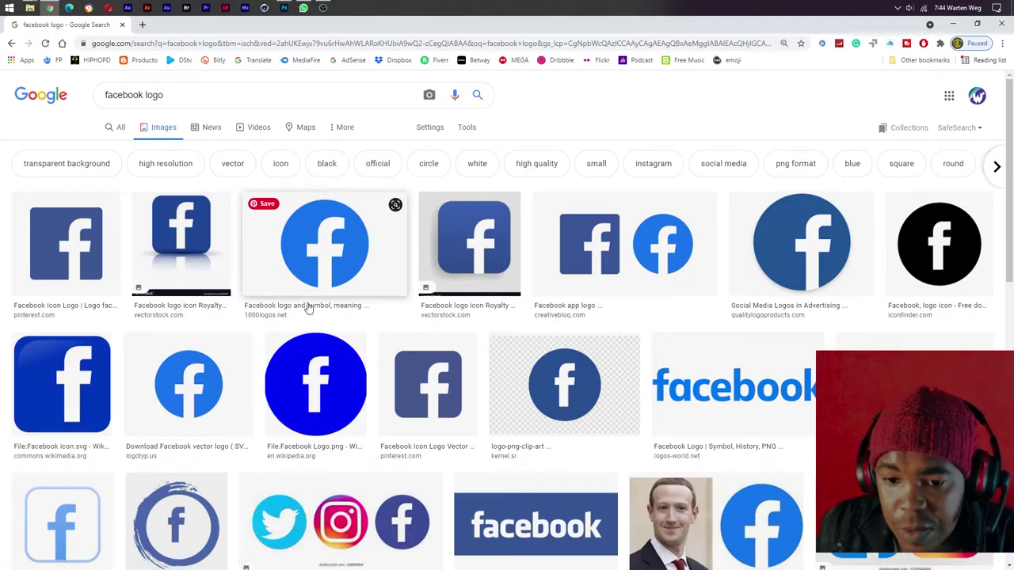
mouse_move(189, 386)
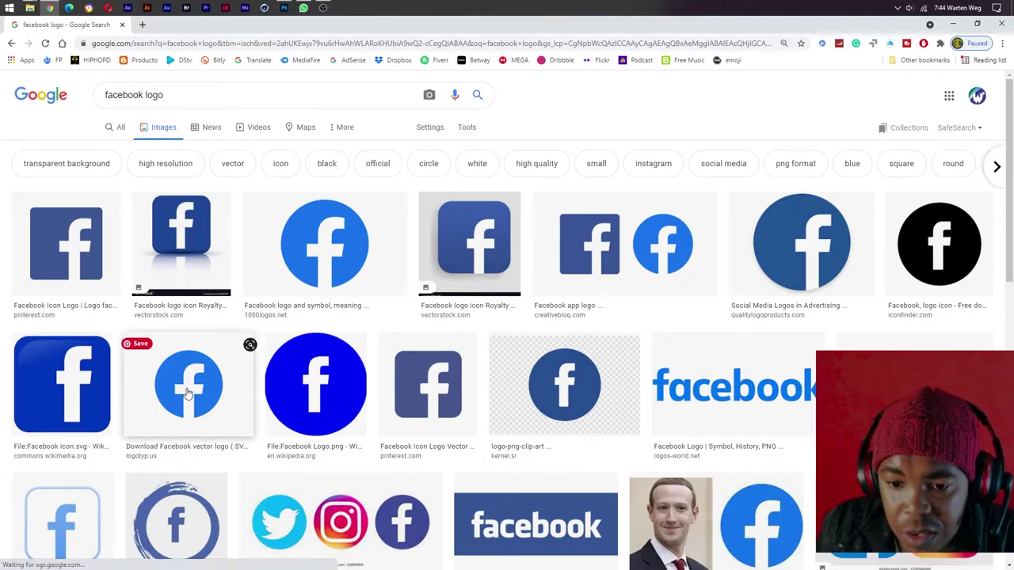
left_click(187, 394)
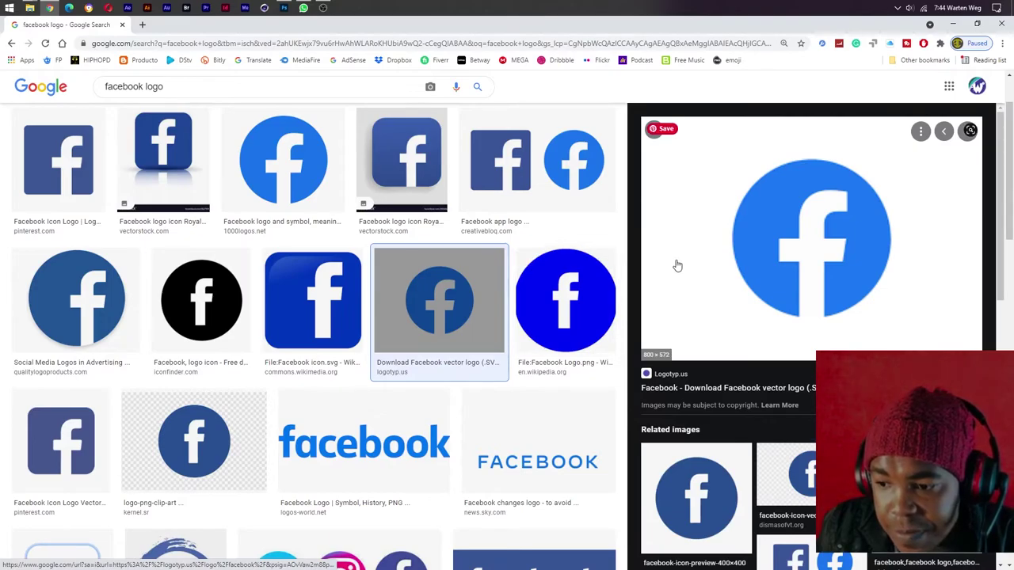
right_click(712, 227)
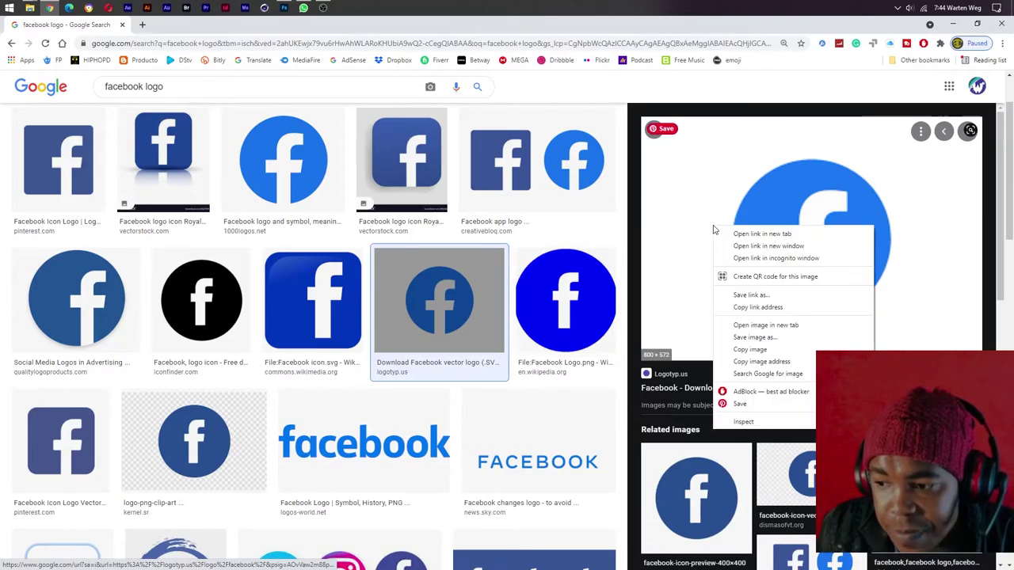
left_click(759, 350)
- Paste the Facebook logo, place the Instagram logo file, and add a Color Overlay to it
left_click(283, 7)
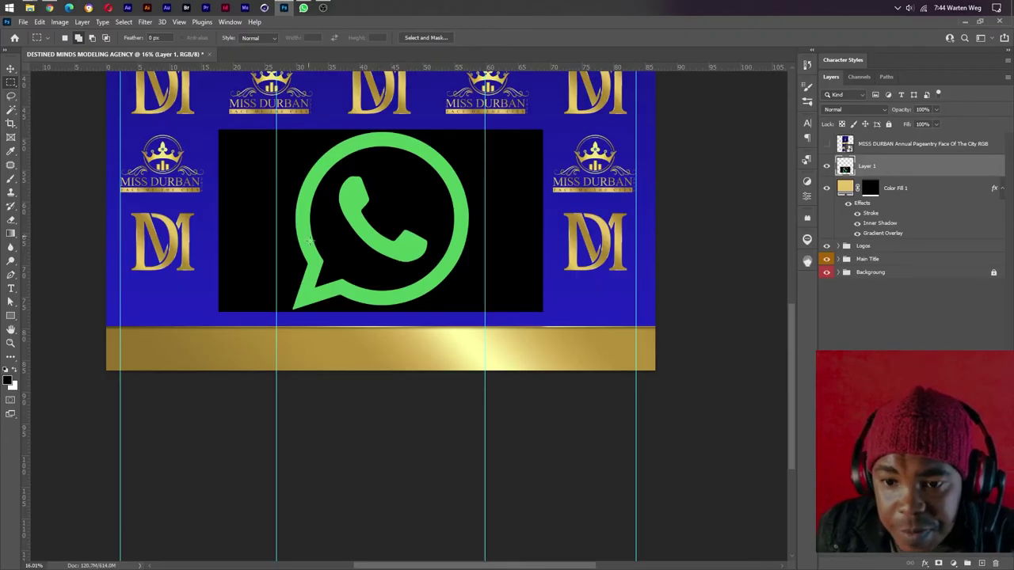
key("ctrl+v")
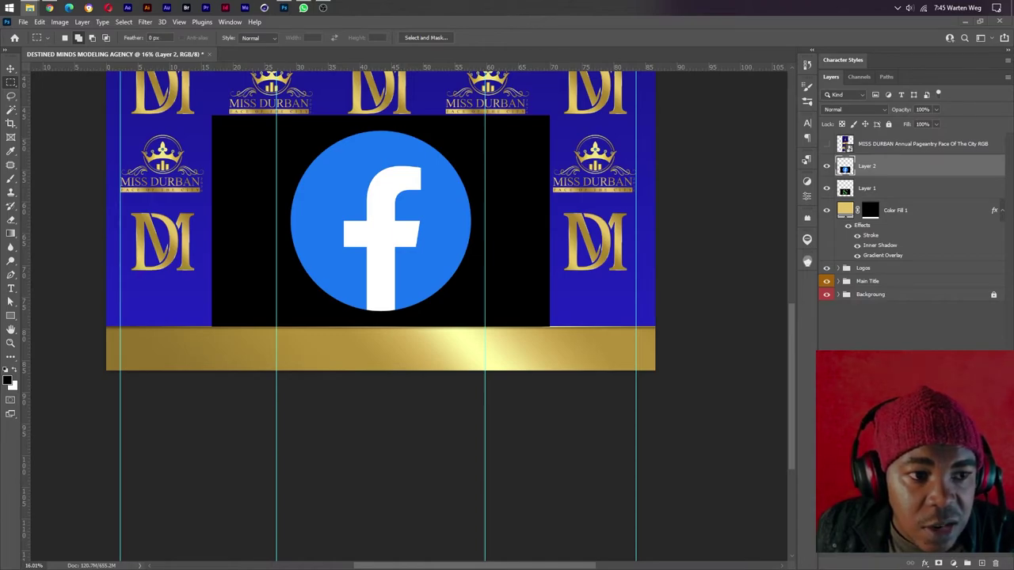
left_click_drag(375, 229, 374, 228)
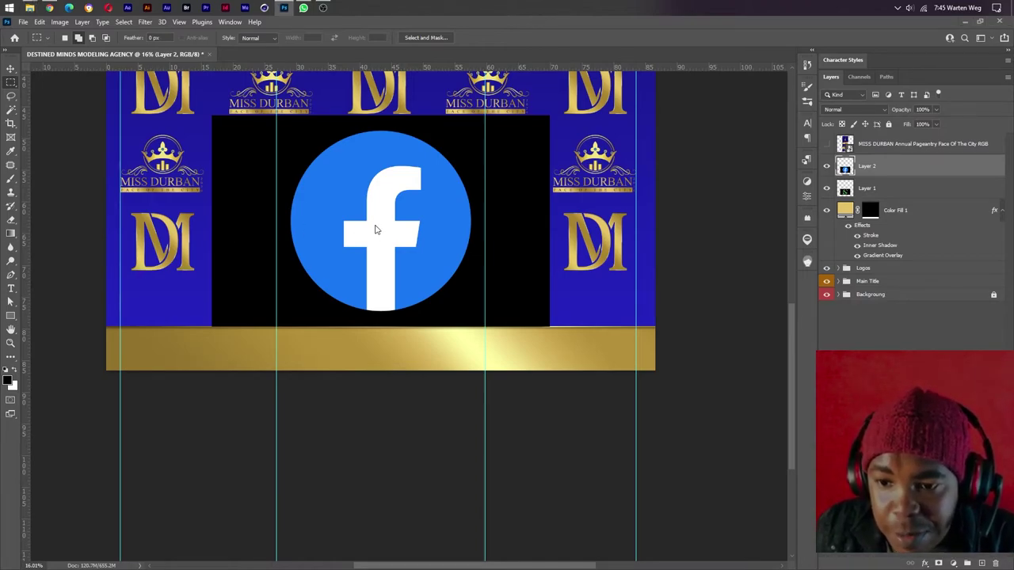
key("Return")
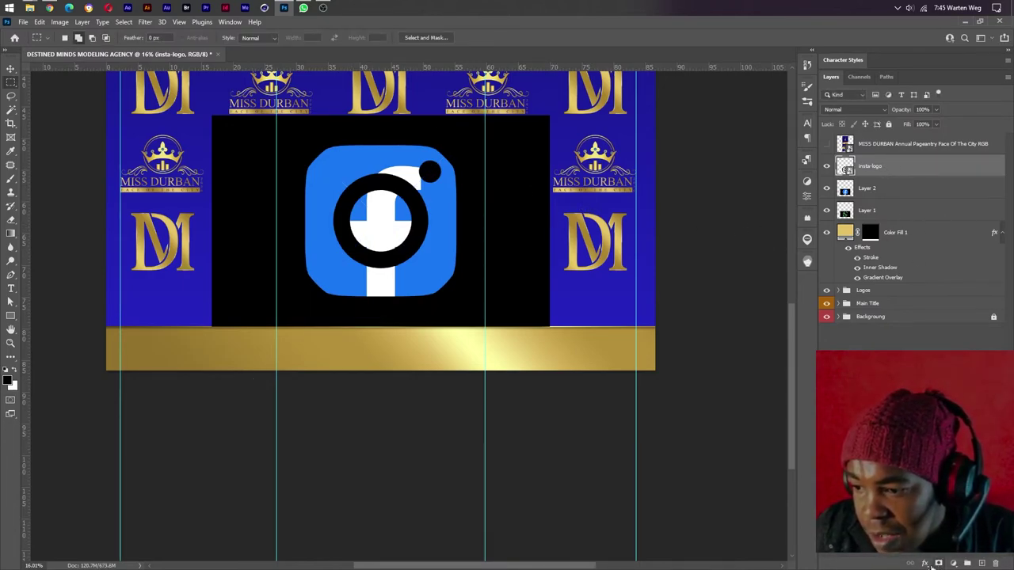
left_click(924, 563)
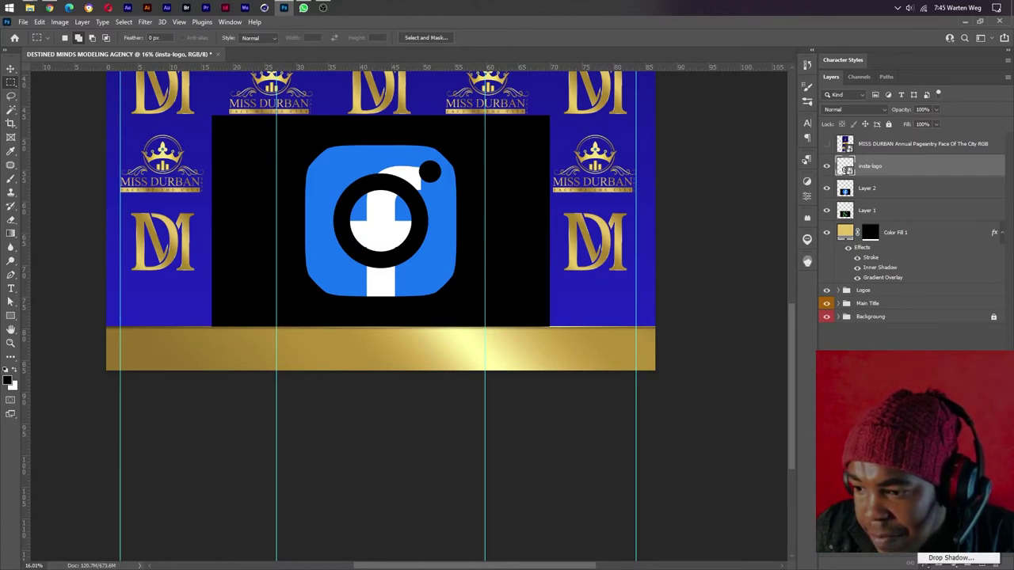
left_click(950, 510)
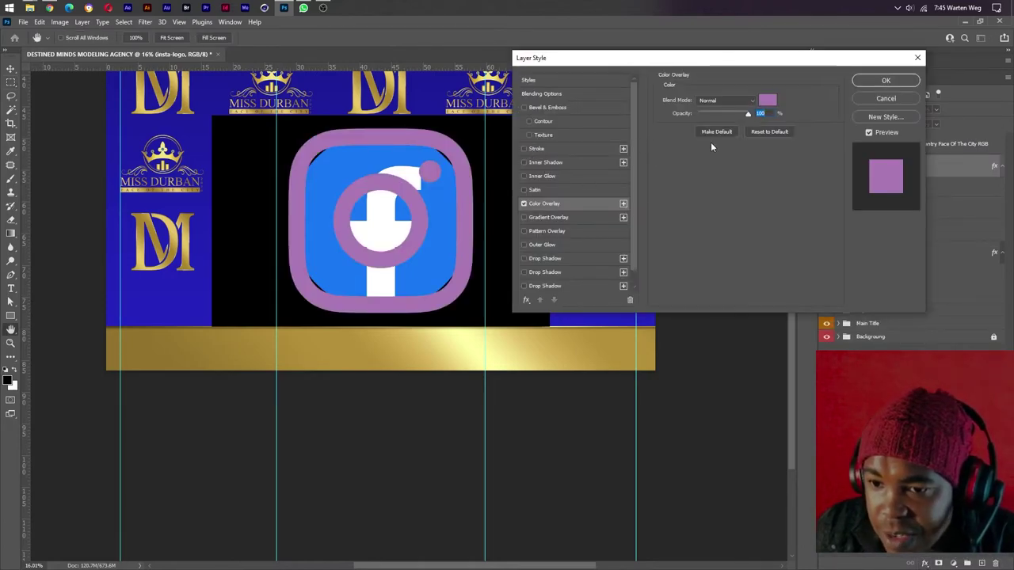
- Give the Instagram logo a dark blue 1b1b98 overlay sampled from the banner's blue
left_click(760, 104)
left_click(168, 298)
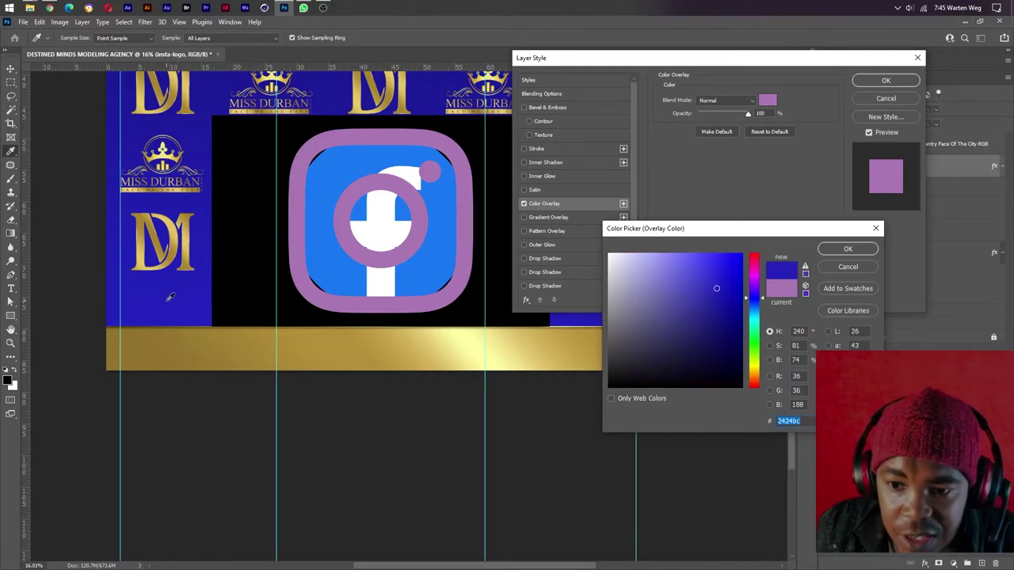
left_click(843, 249)
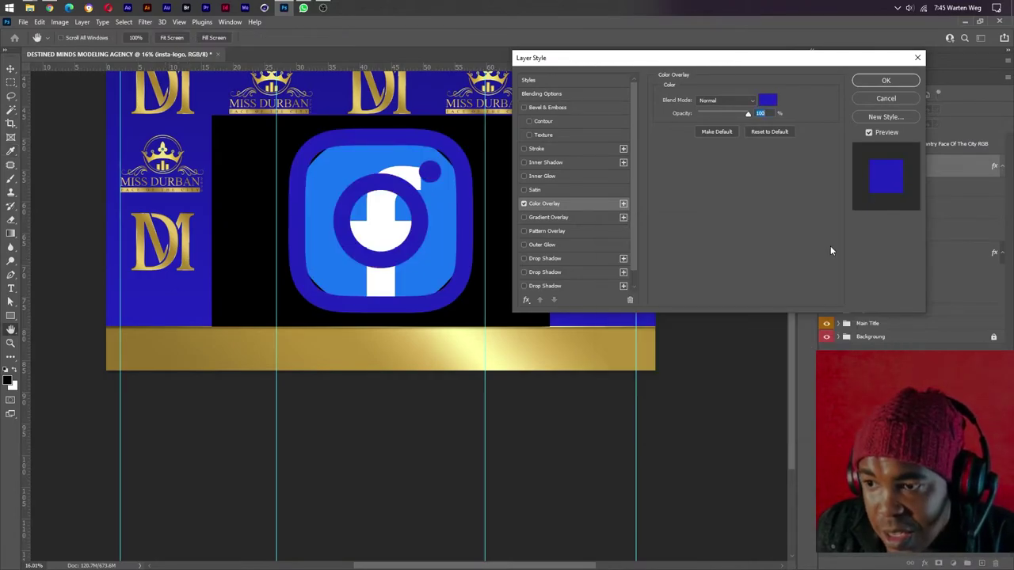
left_click(770, 101)
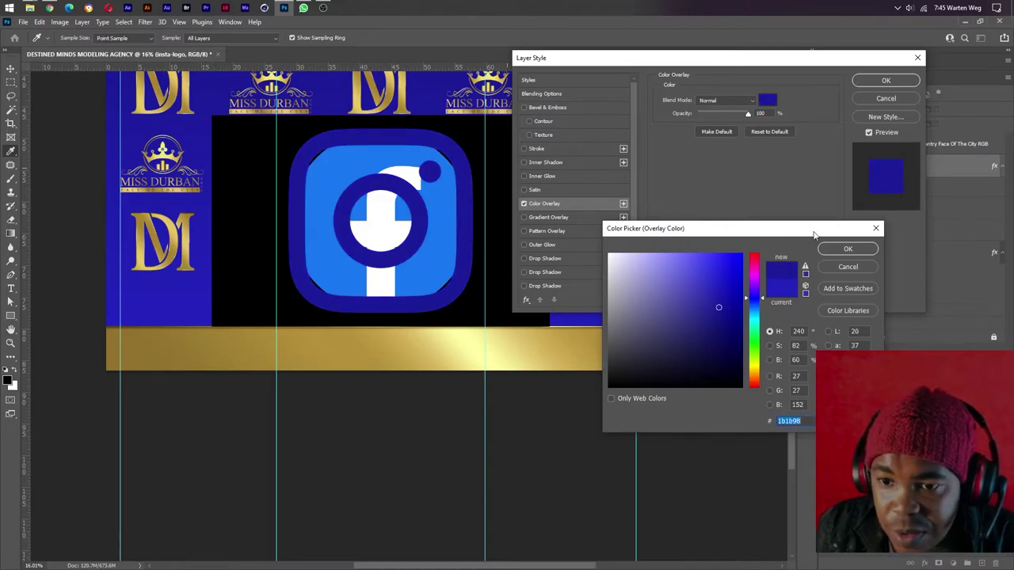
left_click(844, 248)
left_click(886, 81)
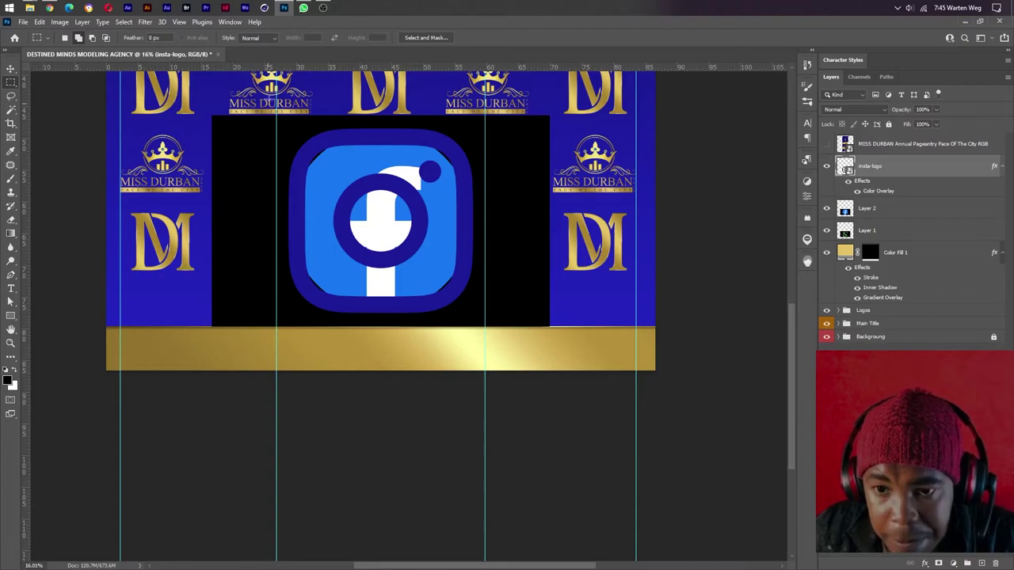
- Add two horizontal guides marking the gold bar and move the Instagram logo down
left_click_drag(282, 69, 280, 362)
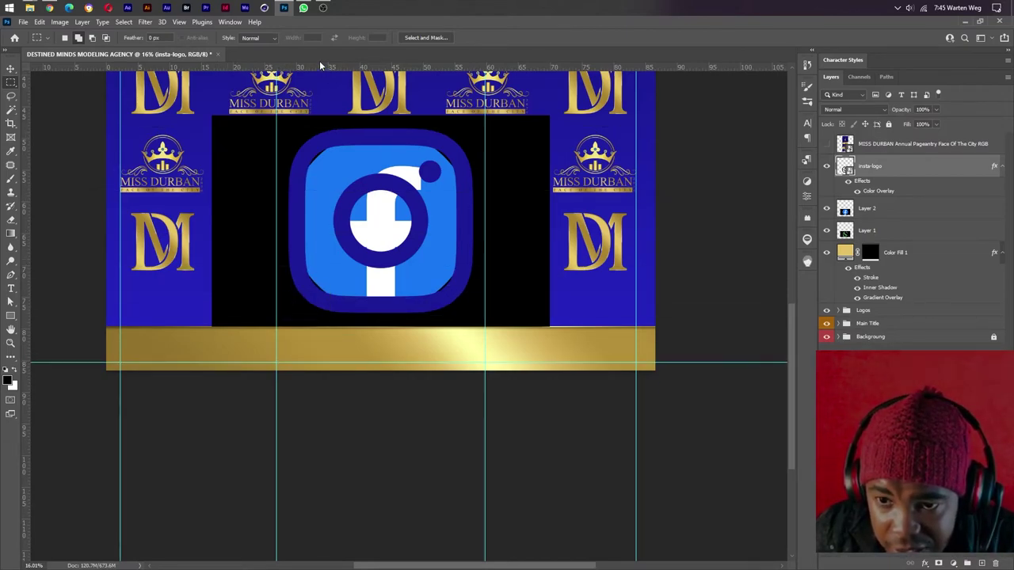
left_click_drag(321, 66, 289, 334)
left_click(11, 69)
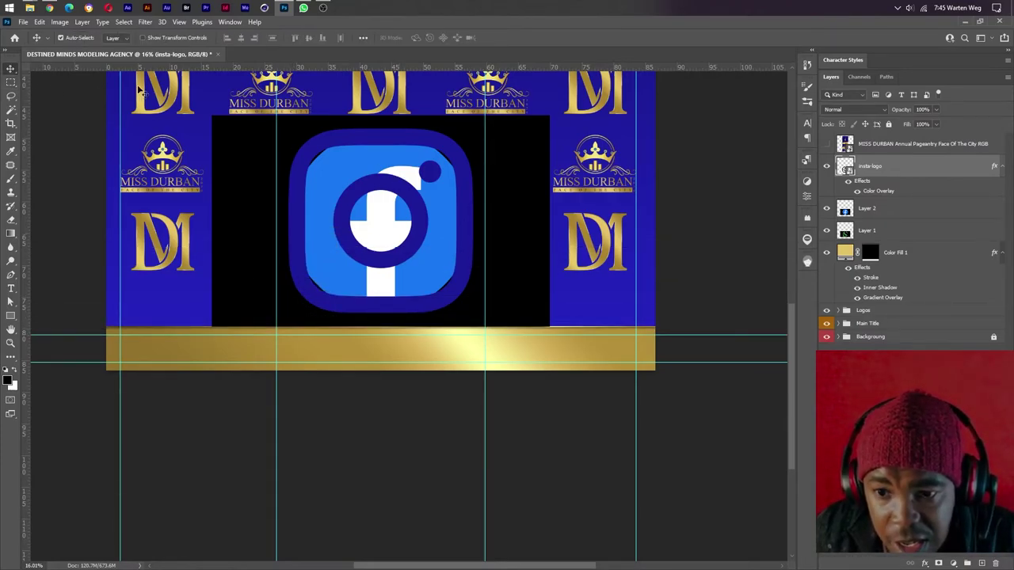
left_click_drag(386, 139, 357, 188)
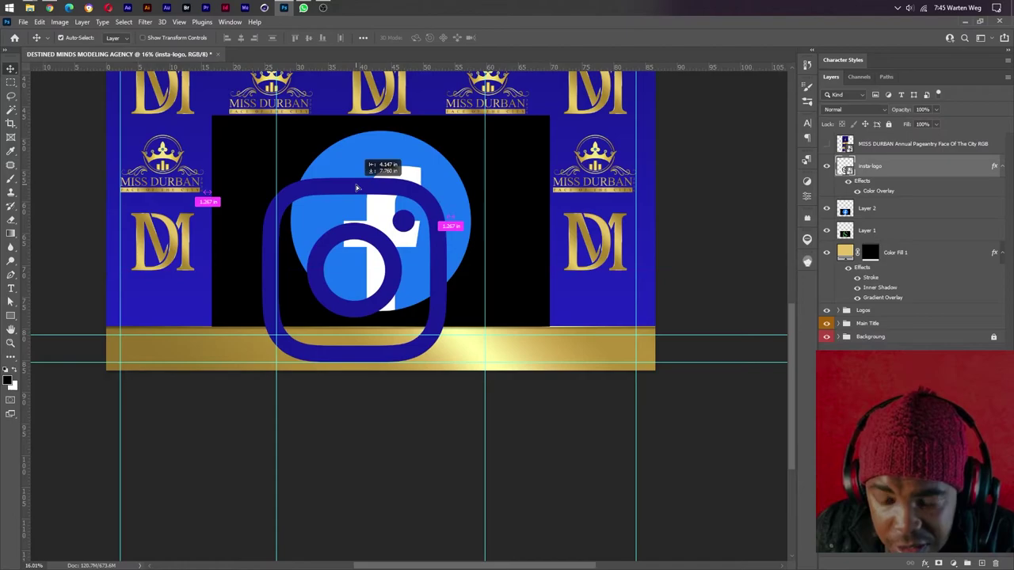
- Scale the Instagram logo to about 14% so it fits inside the gold bar
key("ctrl+t")
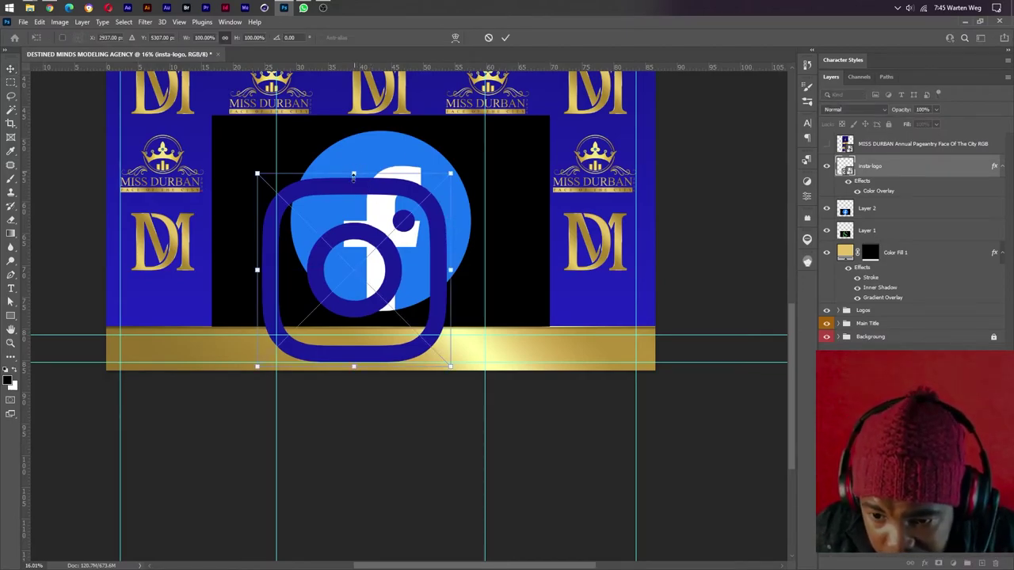
mouse_move(265, 106)
left_mouse_down()
mouse_move(337, 275)
mouse_move(338, 335)
left_mouse_up()
left_click_drag(355, 371, 354, 362)
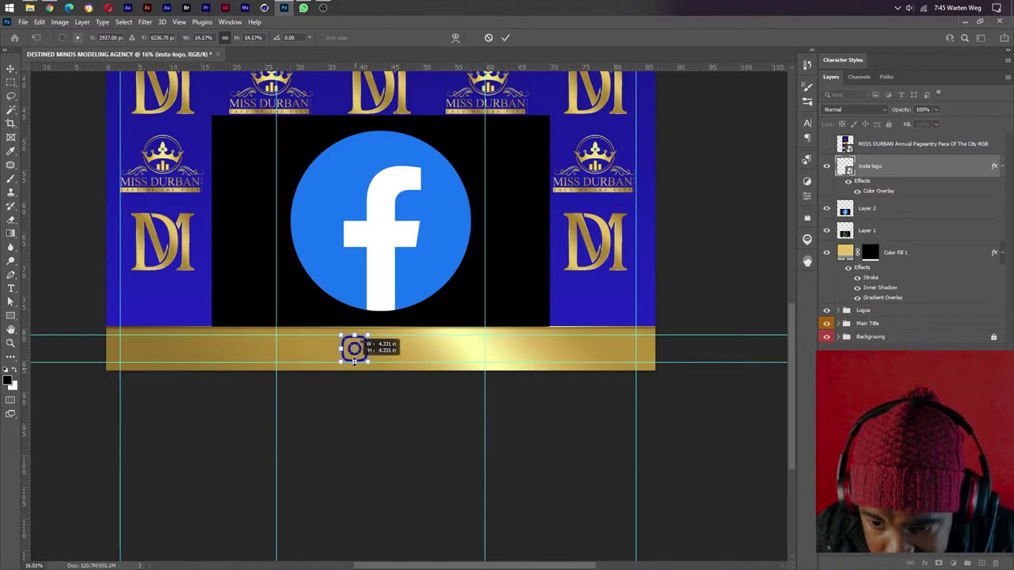
key("Return")
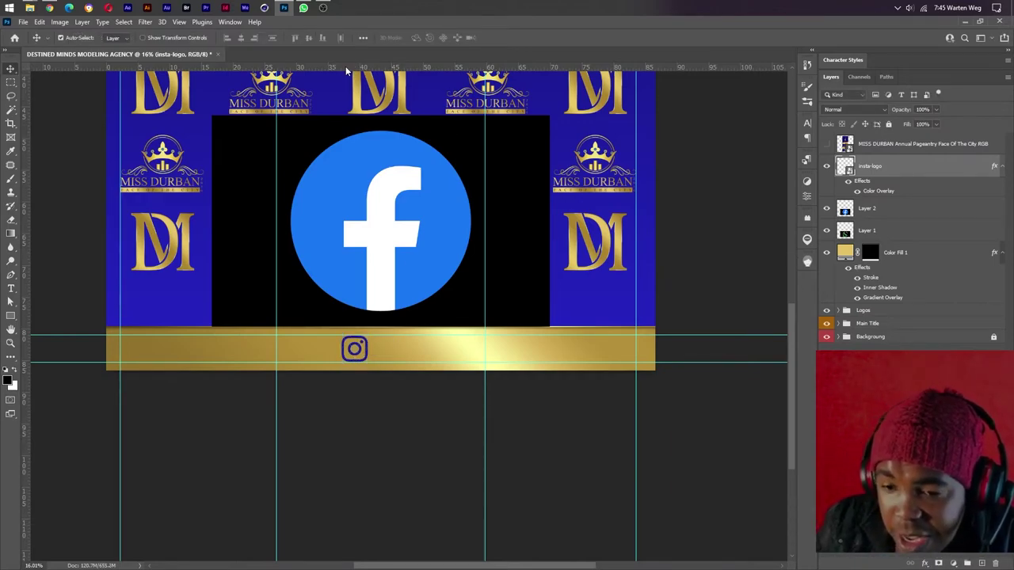
- Hide the WhatsApp layer and use Blend If (28 and 147) to remove the Facebook logo's black backdrop and white f
left_click(848, 210)
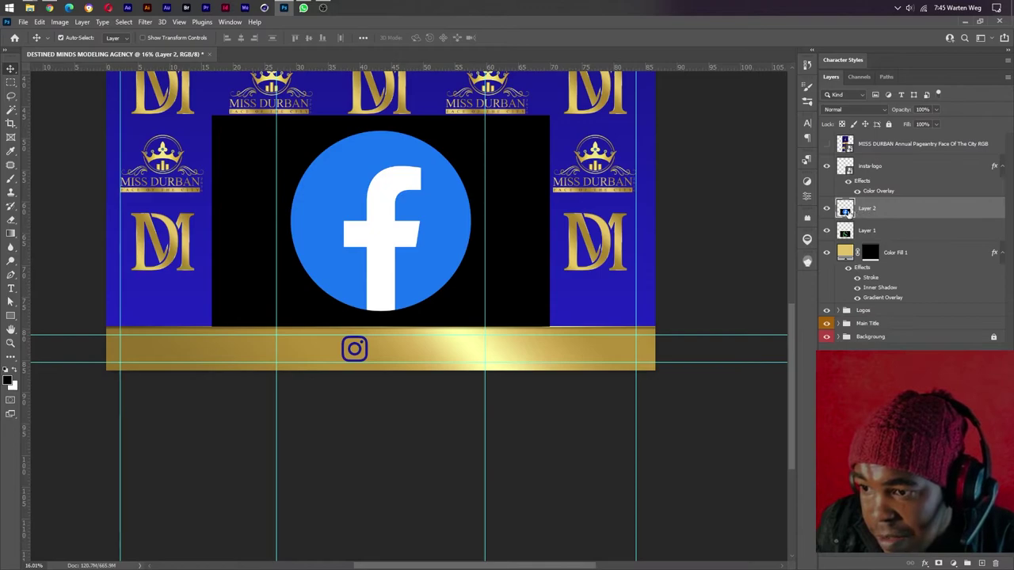
left_click(827, 231)
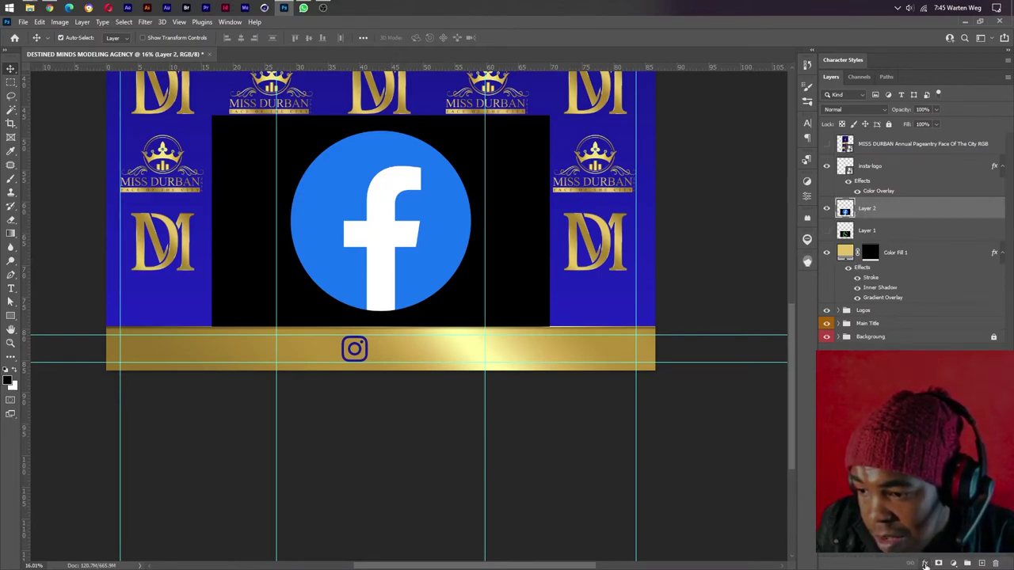
left_click(924, 564)
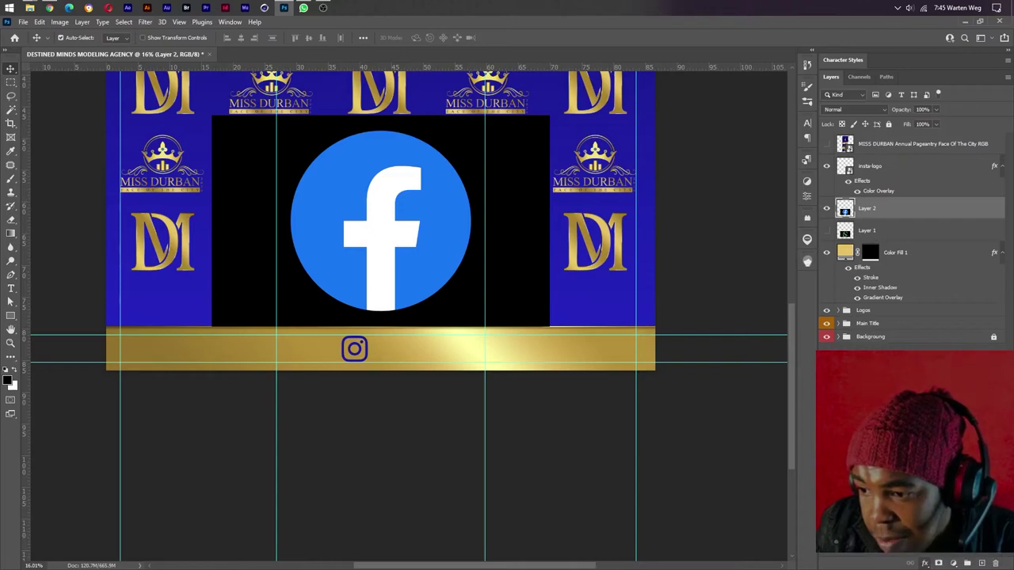
left_click(951, 416)
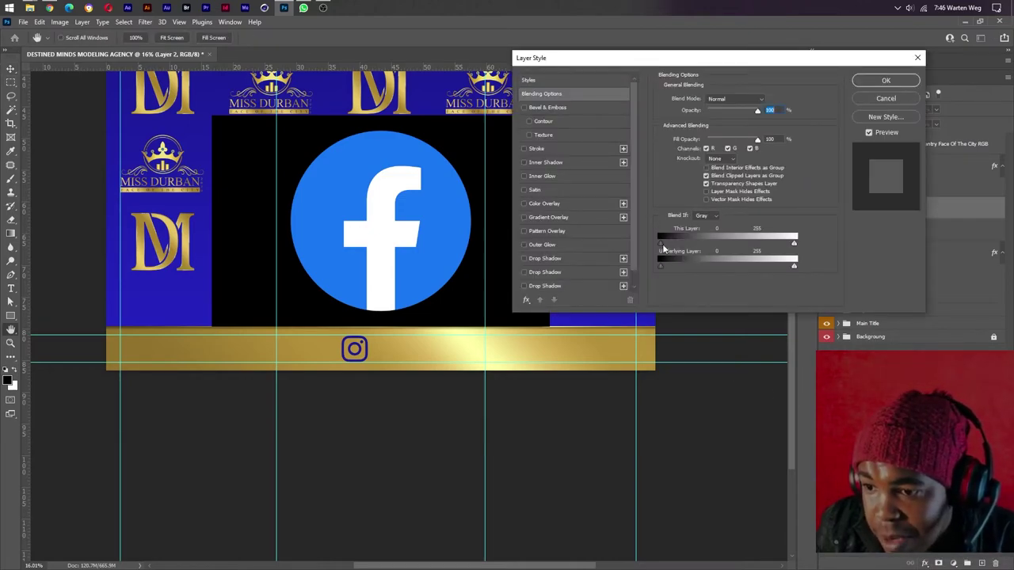
left_click_drag(661, 247, 672, 251)
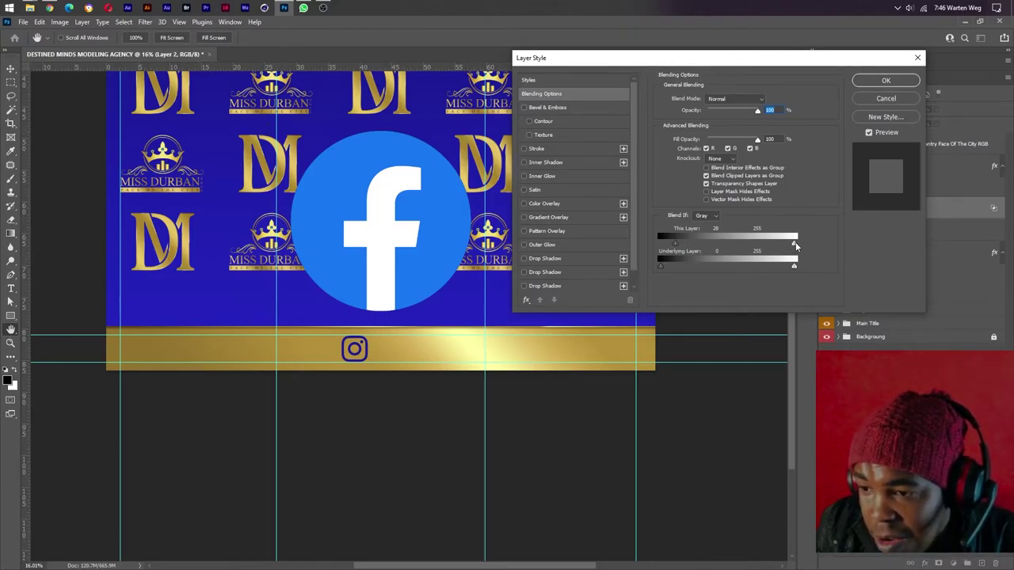
left_click_drag(795, 242, 771, 242)
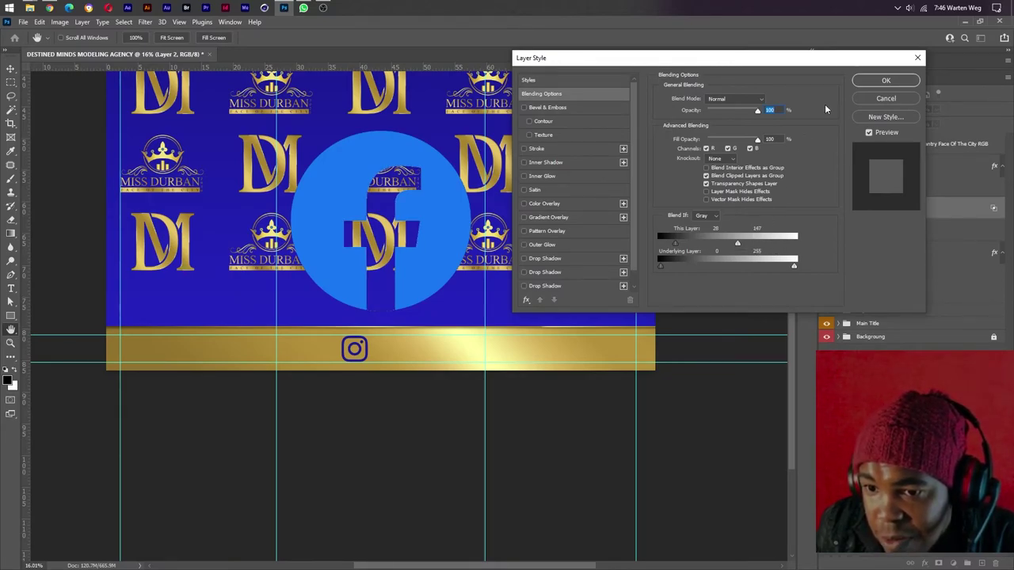
left_click(885, 80)
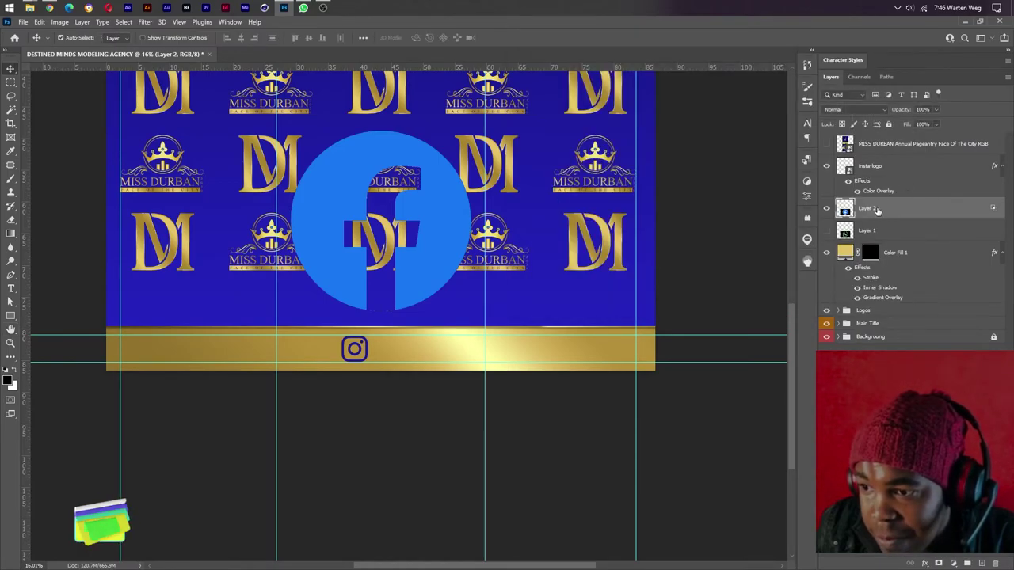
- Make the Facebook layer a smart object, add the dark blue overlay, and shrink it onto the gold bar
right_click(877, 209)
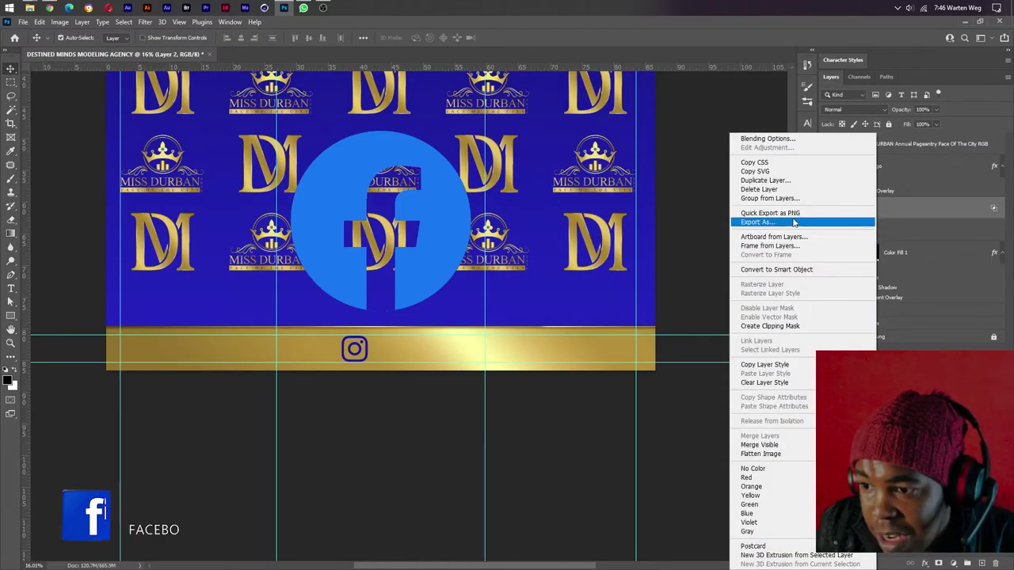
left_click(800, 270)
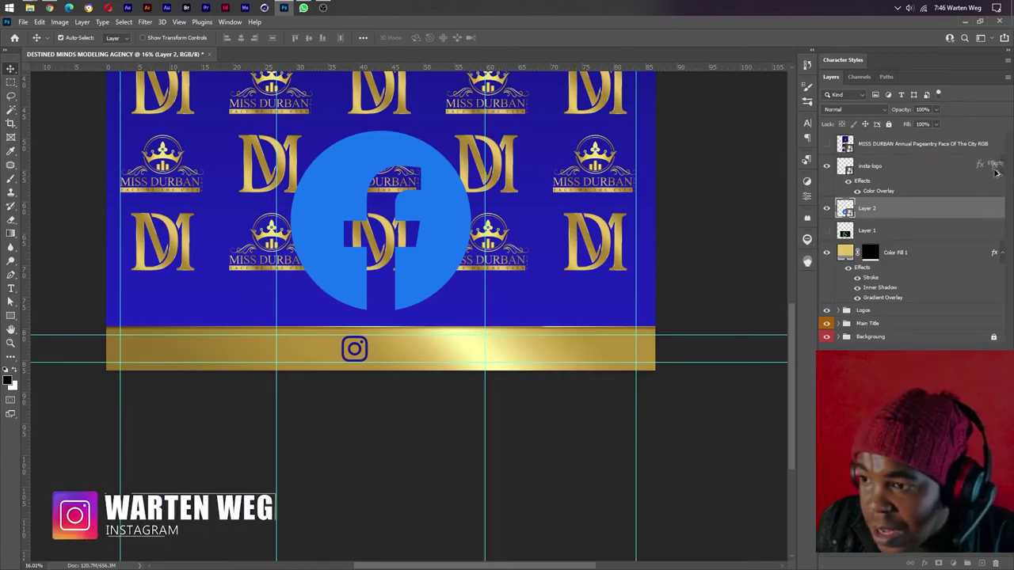
mouse_move(911, 208)
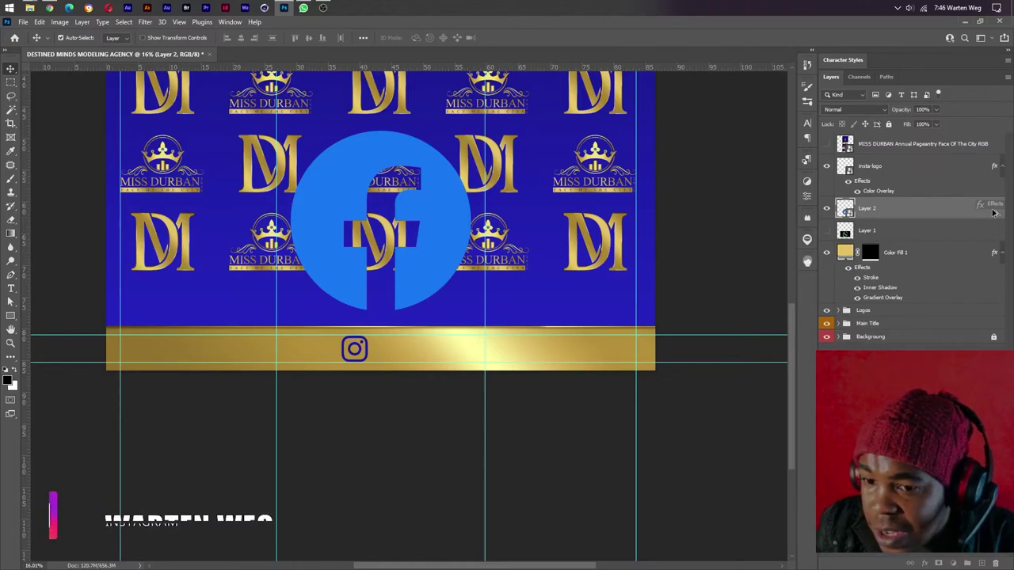
left_click_drag(994, 165, 995, 212)
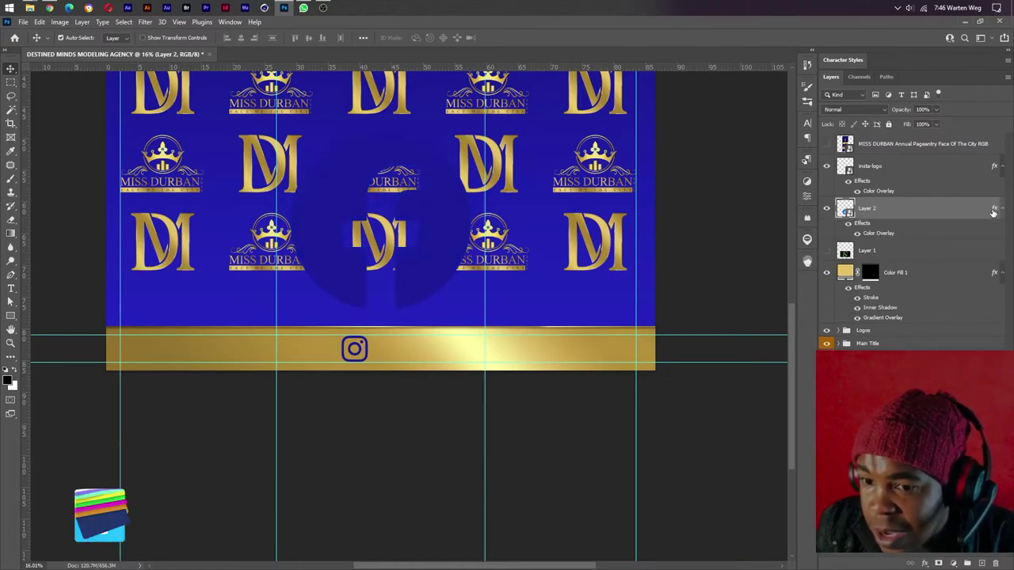
key("ctrl+t")
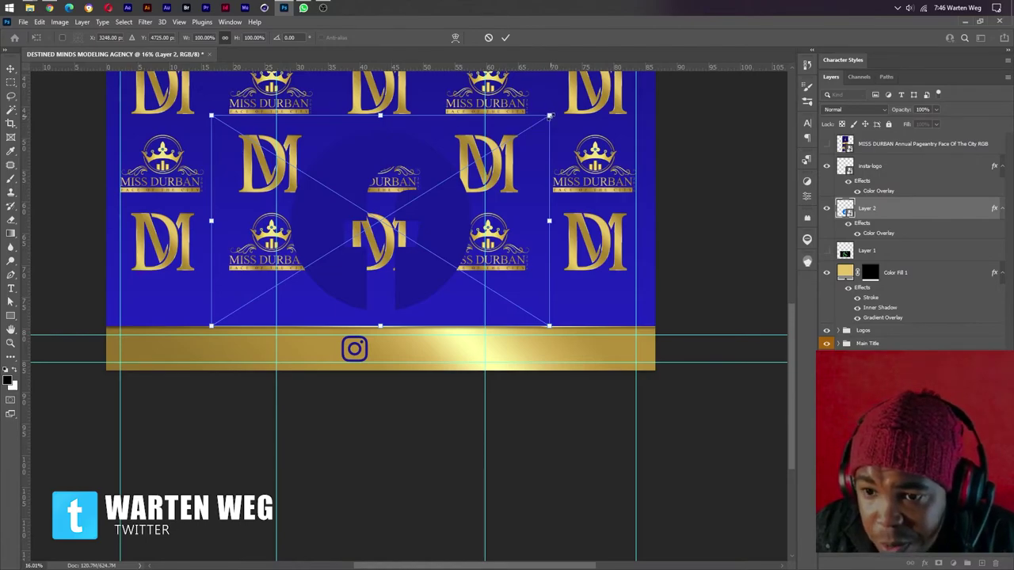
mouse_move(550, 116)
left_mouse_down()
mouse_move(344, 187)
mouse_move(343, 238)
left_mouse_up()
left_click_drag(287, 267, 305, 307)
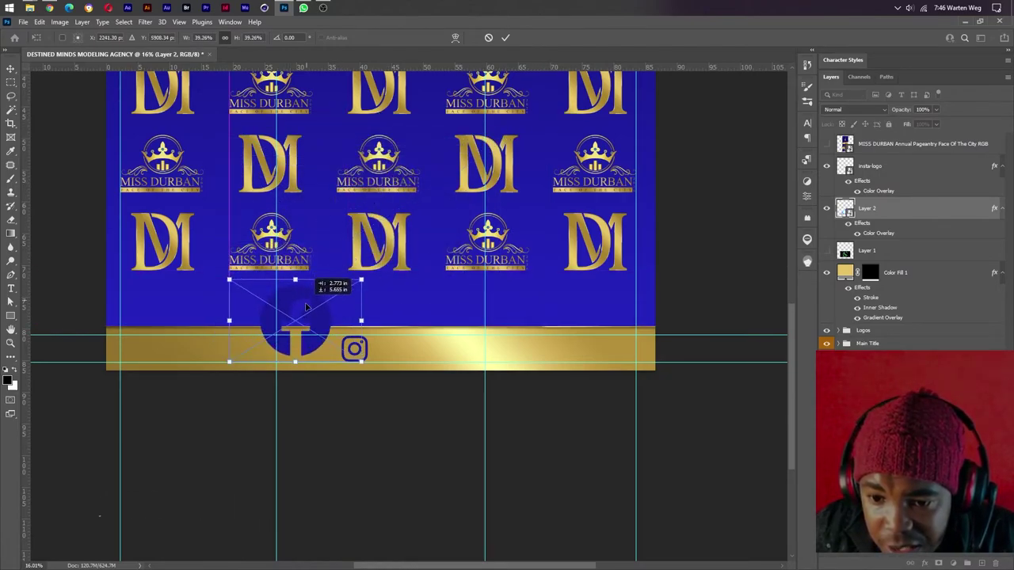
key("Return")
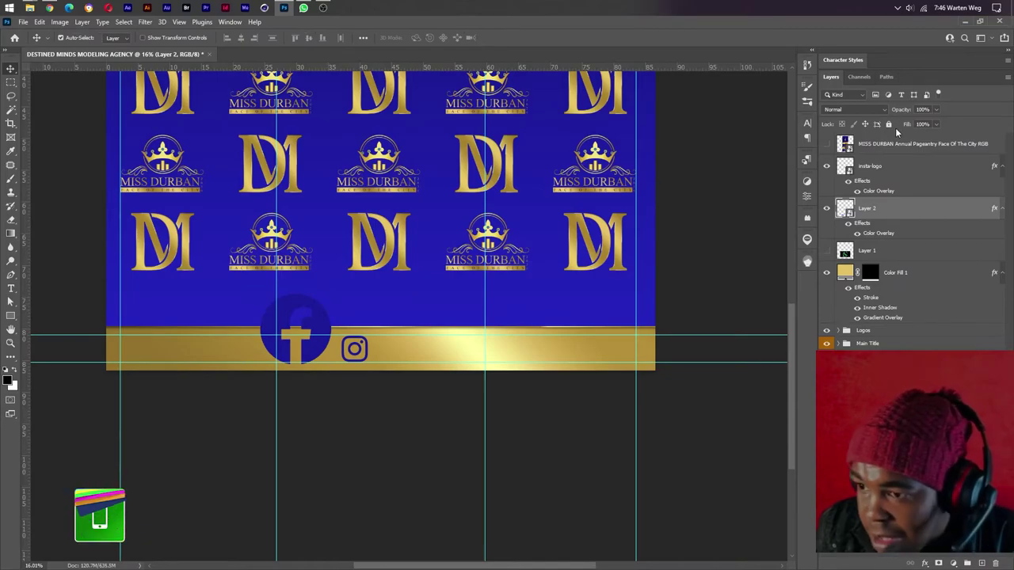
- Resize the Facebook logo as a smart object to fit the gold bar, beside the Instagram icon
right_click(875, 208)
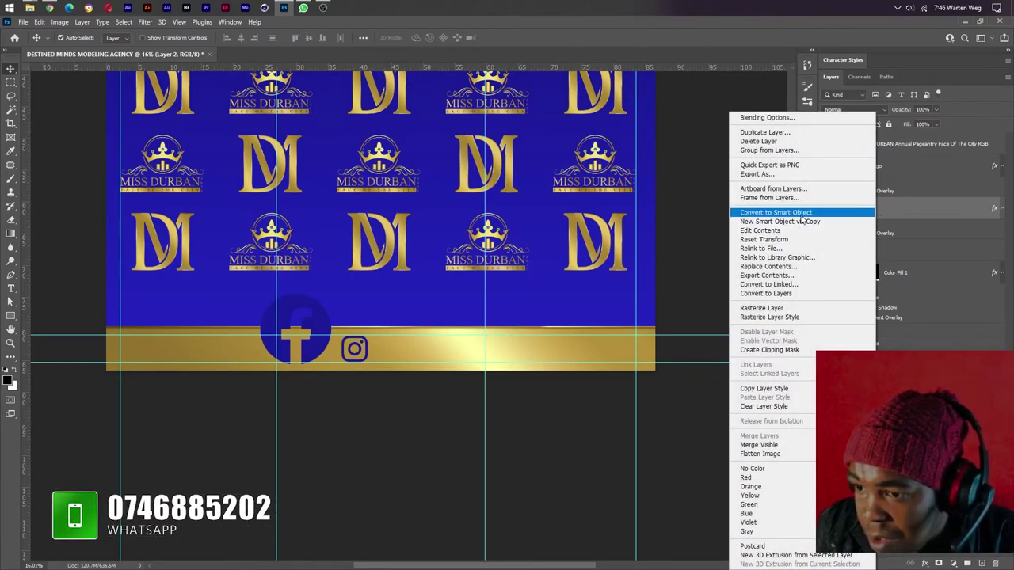
left_click(800, 215)
key("ctrl+t")
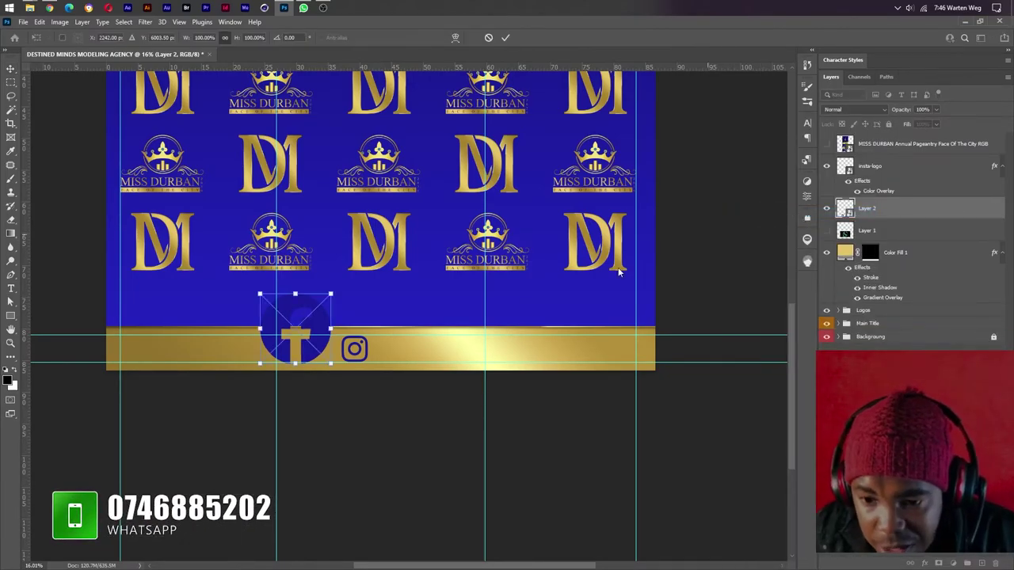
scroll(285, 360, "up", 2)
scroll(277, 358, "up", 2)
scroll(271, 357, "up", 2)
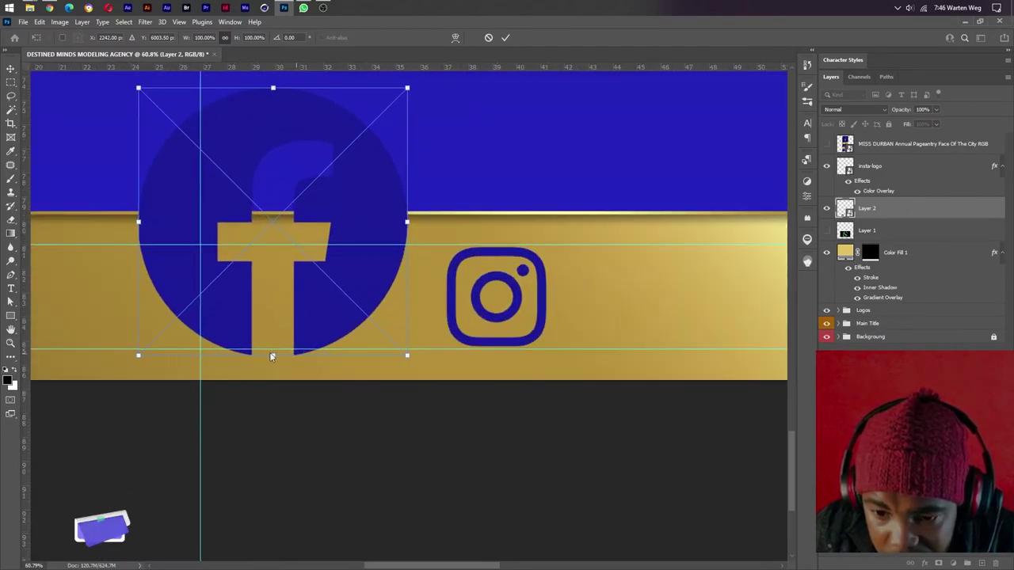
left_click_drag(138, 355, 145, 349)
left_click_drag(407, 89, 250, 241)
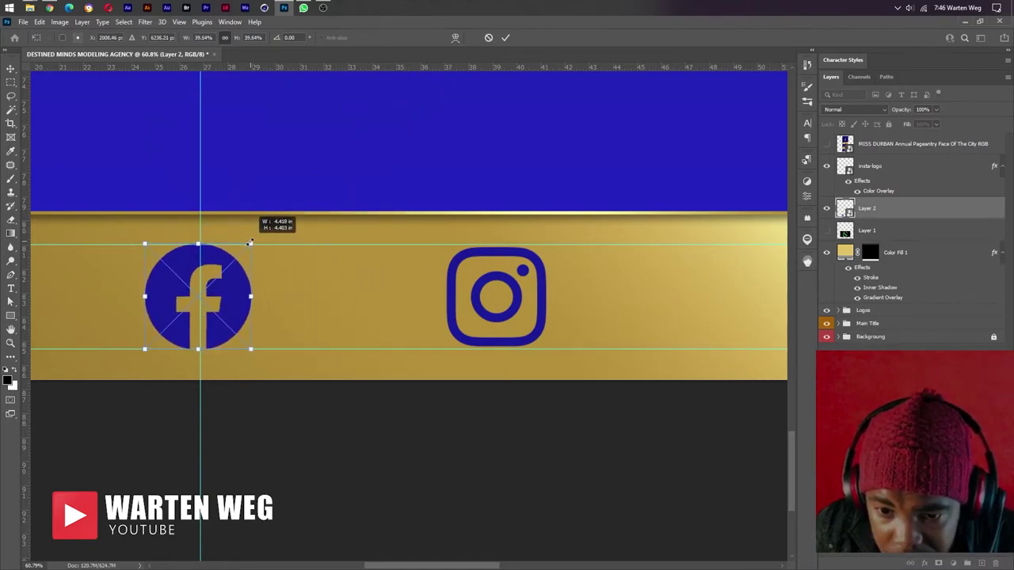
left_click_drag(251, 241, 248, 245)
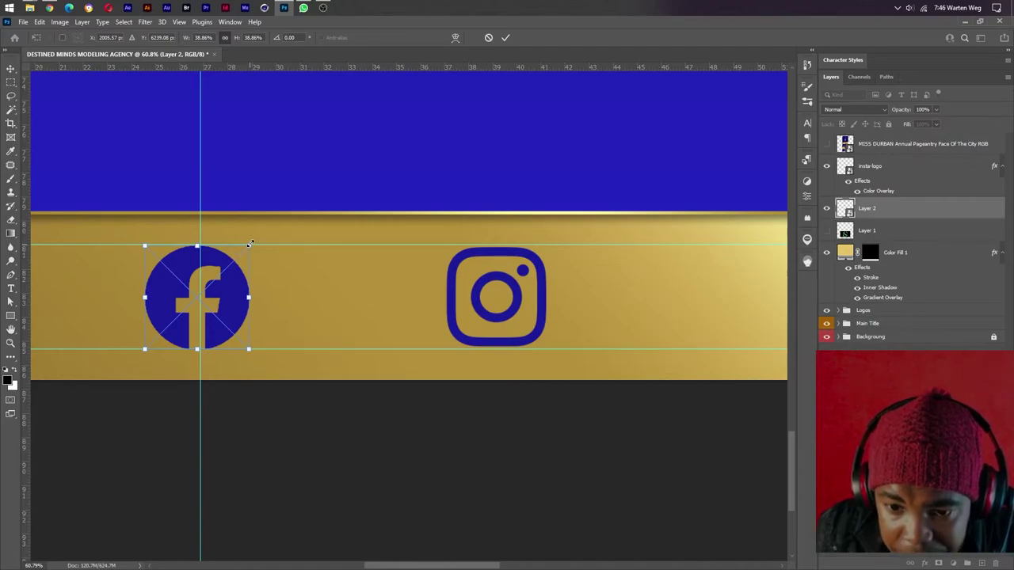
left_click_drag(250, 244, 250, 246)
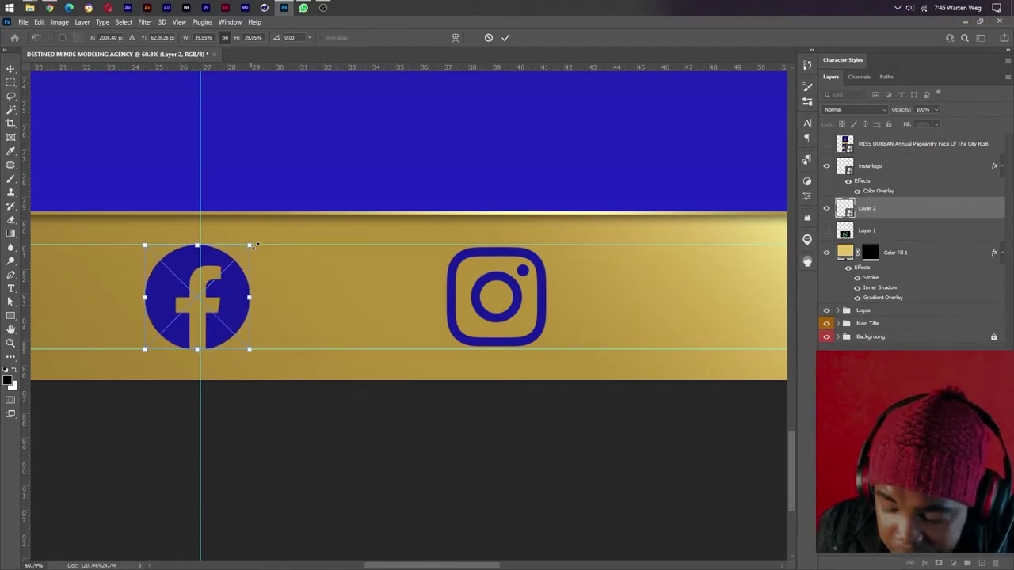
key("Return")
left_click_drag(262, 306, 421, 306)
- Enlarge the Instagram icon slightly to match the Facebook logo's size
left_click(479, 339)
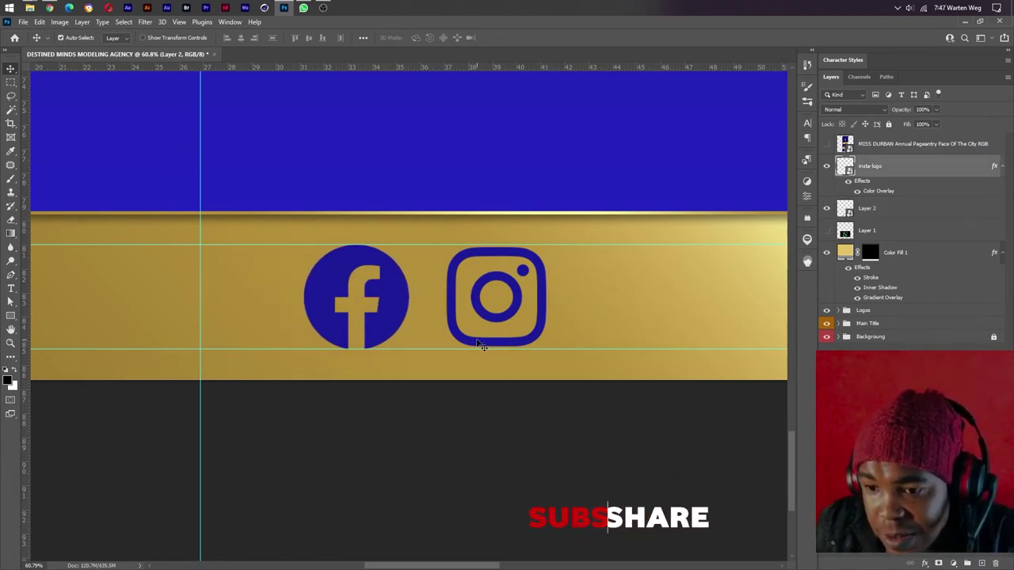
key("ctrl+t")
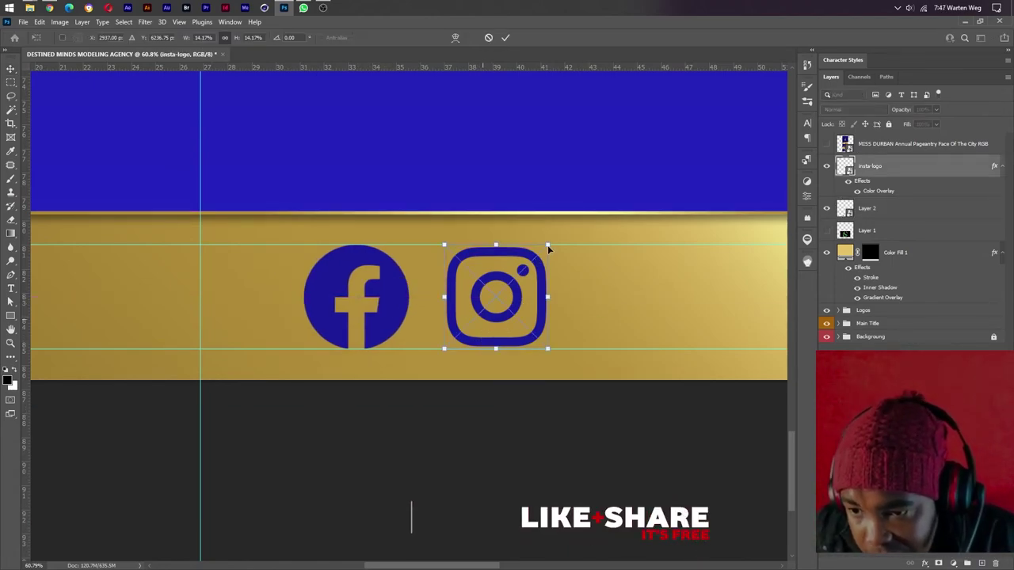
left_click_drag(549, 242, 552, 239)
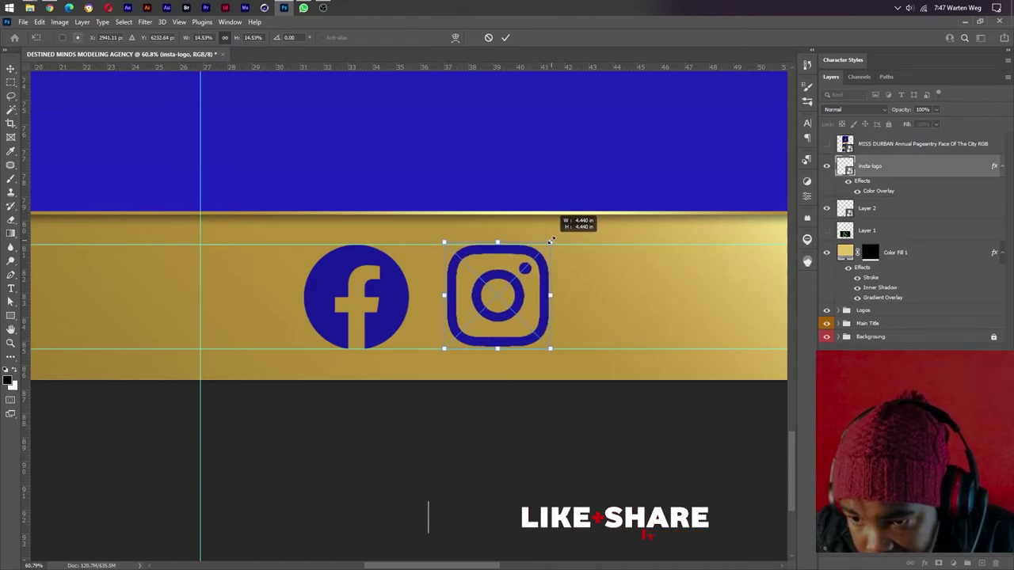
left_click_drag(445, 351, 448, 356)
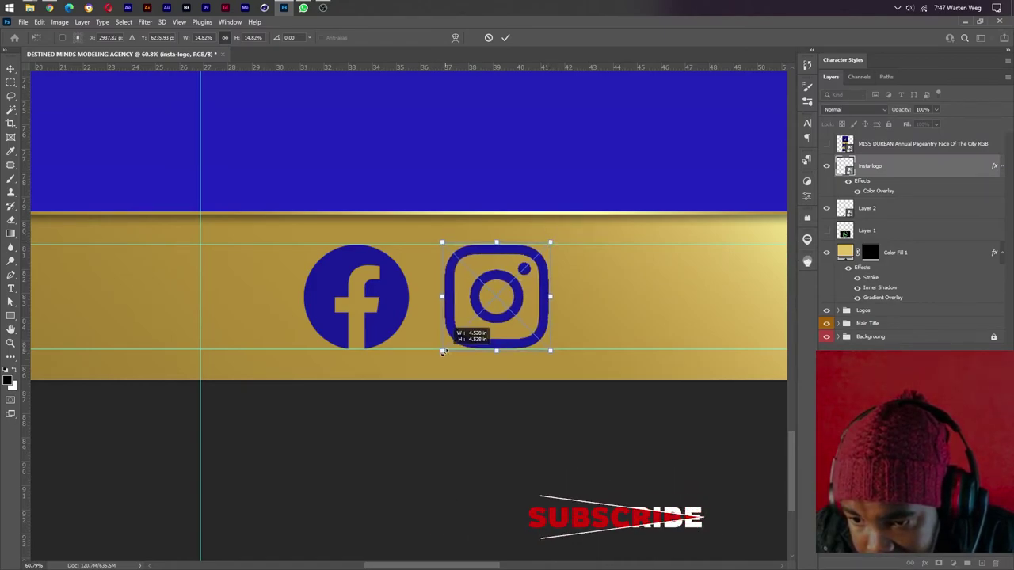
key("Return")
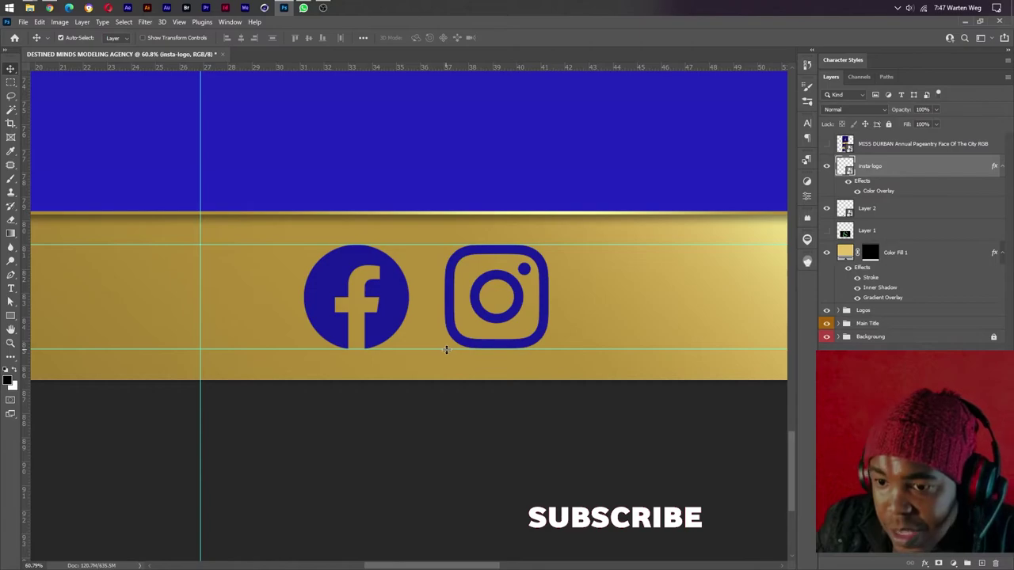
left_click(826, 230)
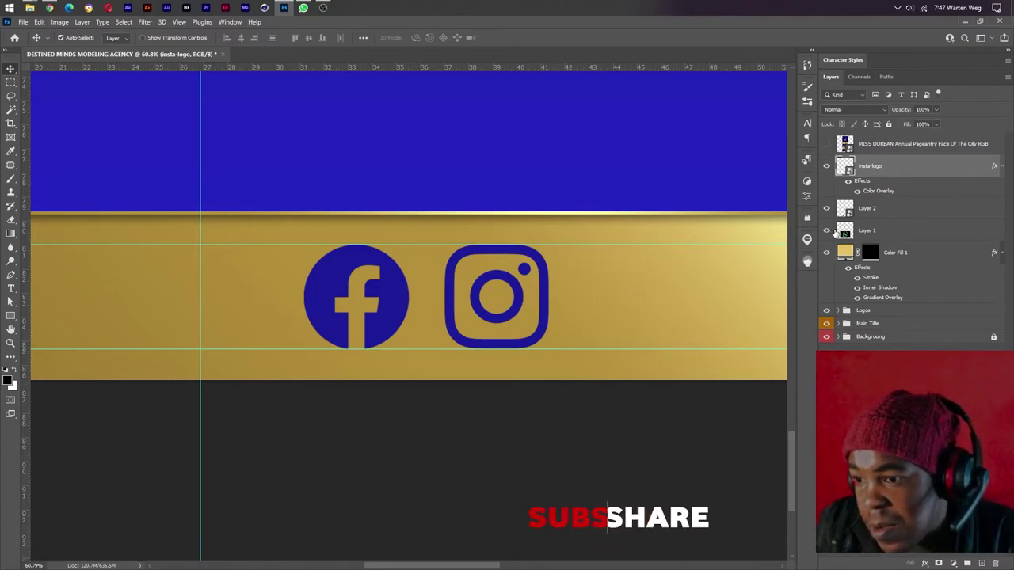
- Remove the WhatsApp icon's black background with Blend If, then convert the layer to a smart object
left_click(520, 165)
scroll(500, 155, "down", 2)
scroll(501, 155, "down", 1)
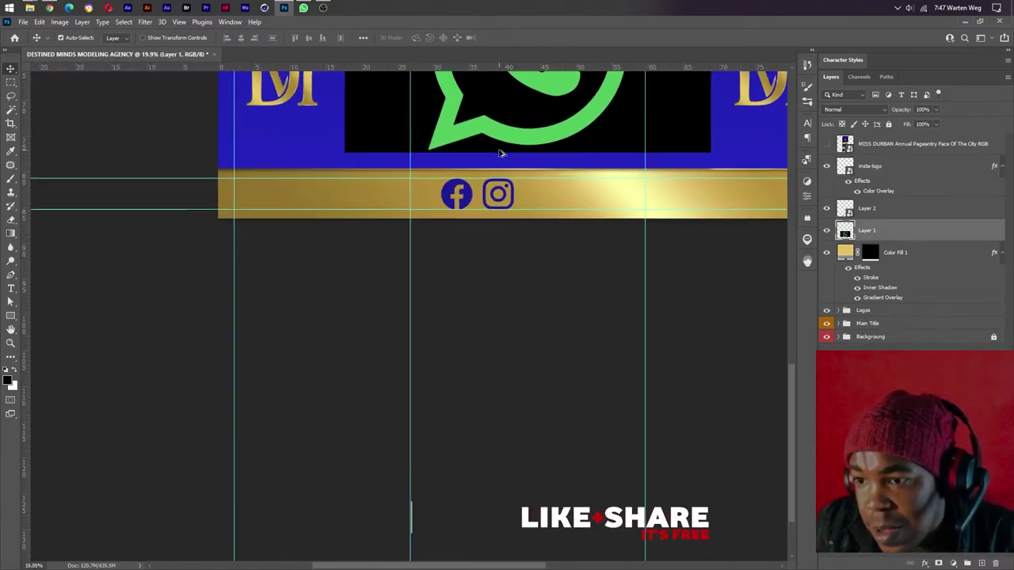
scroll(559, 100, "down", 1)
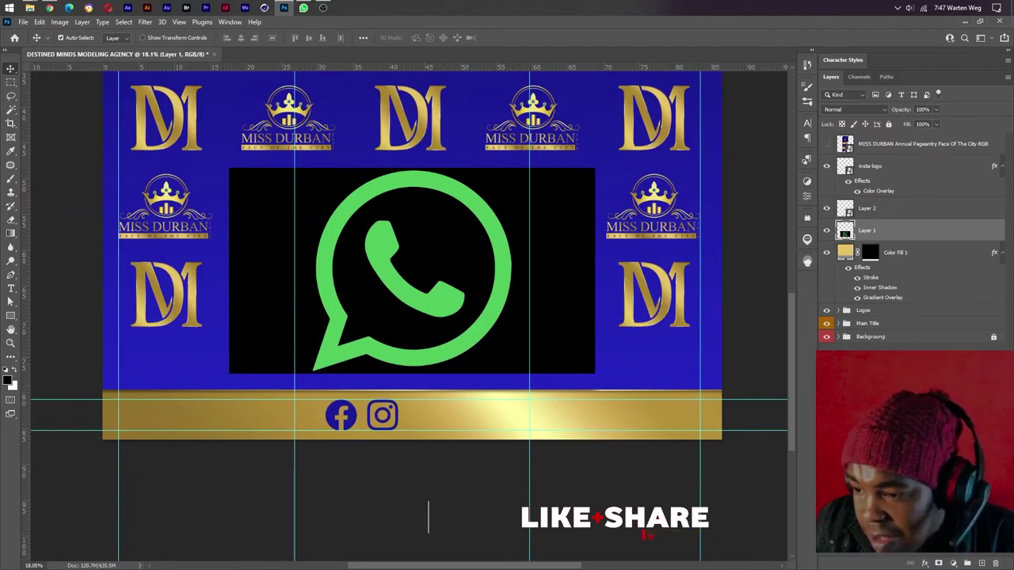
left_click(925, 563)
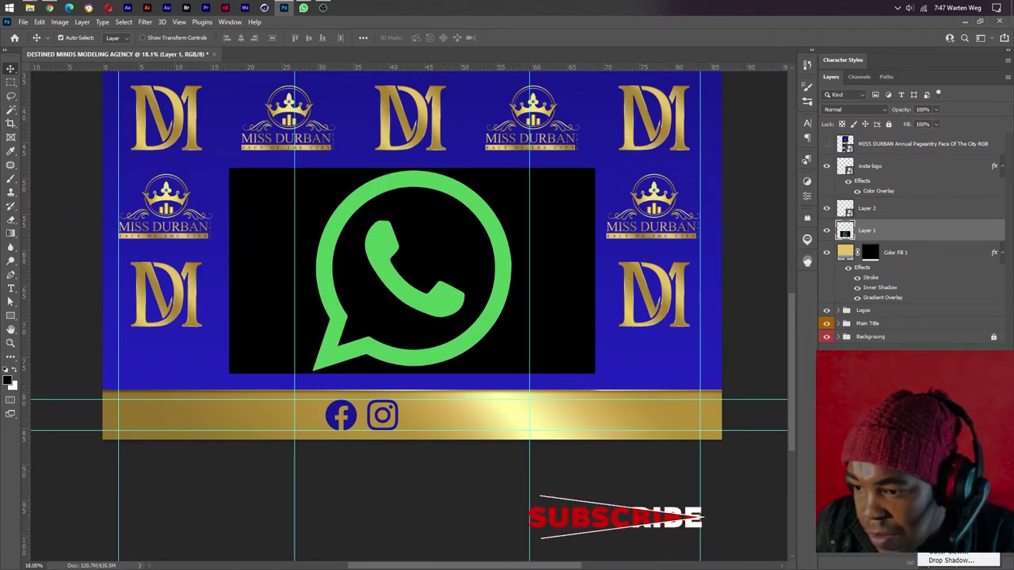
key("Escape")
double_click(919, 230)
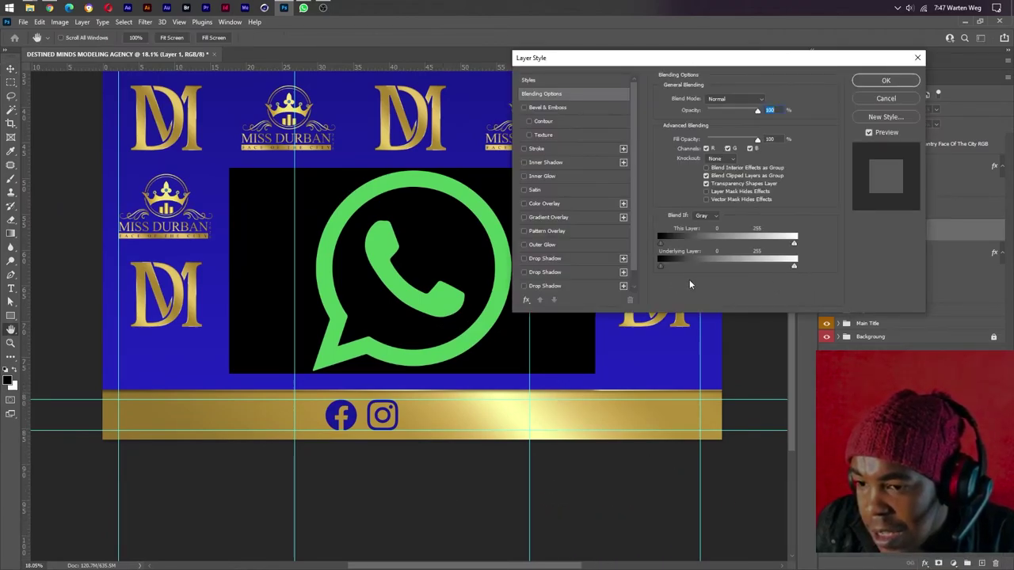
left_click_drag(659, 242, 679, 241)
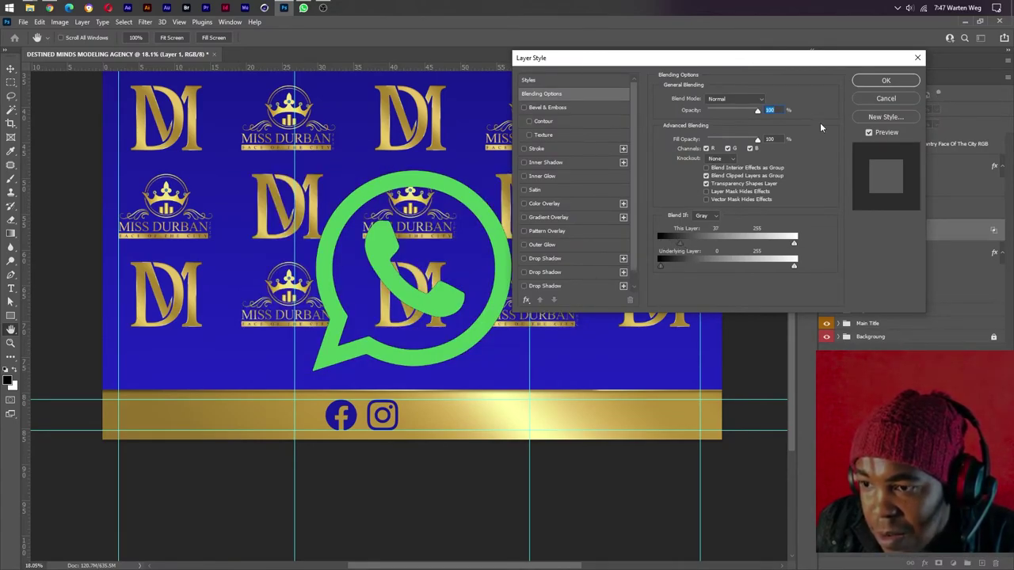
left_click(886, 80)
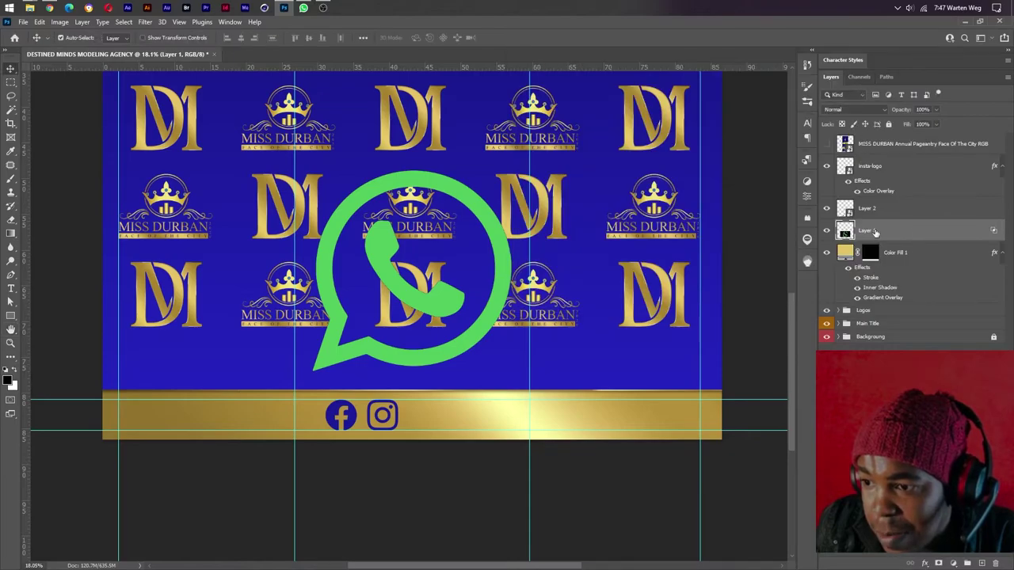
right_click(866, 230)
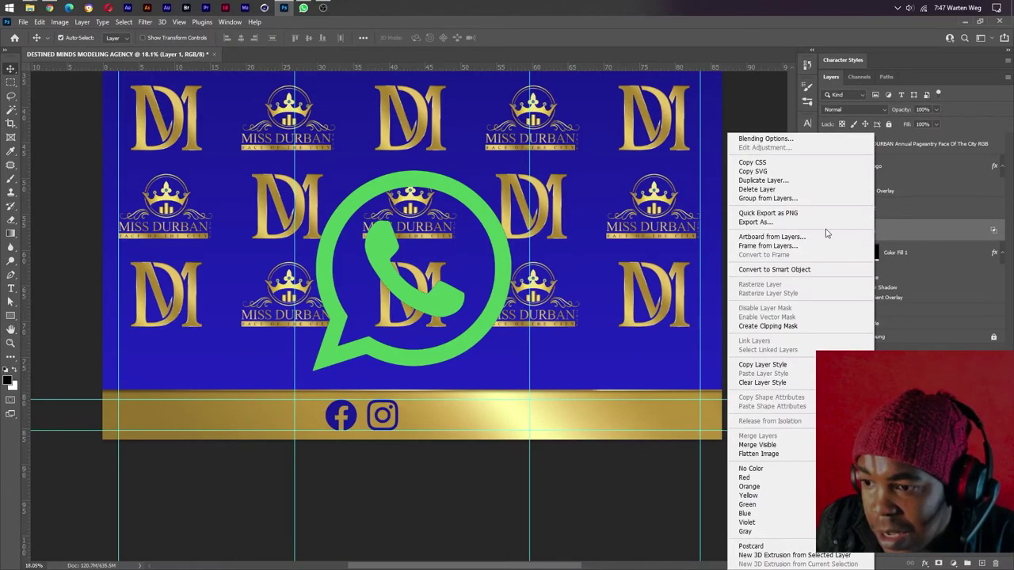
left_click(792, 269)
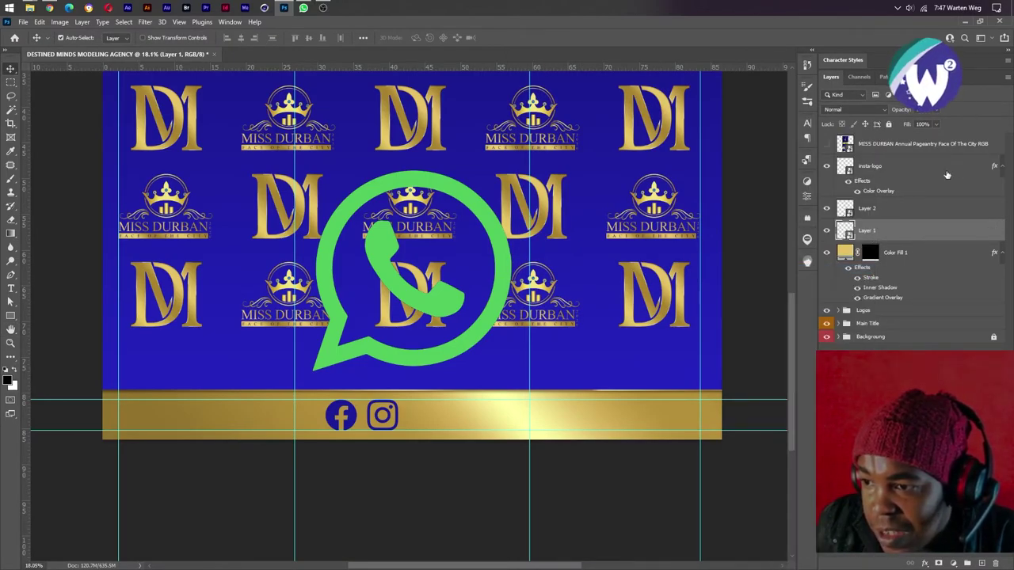
- Give the WhatsApp icon the dark blue overlay and shrink it down beside the Instagram icon
left_click_drag(994, 167, 987, 234)
key("ctrl+t")
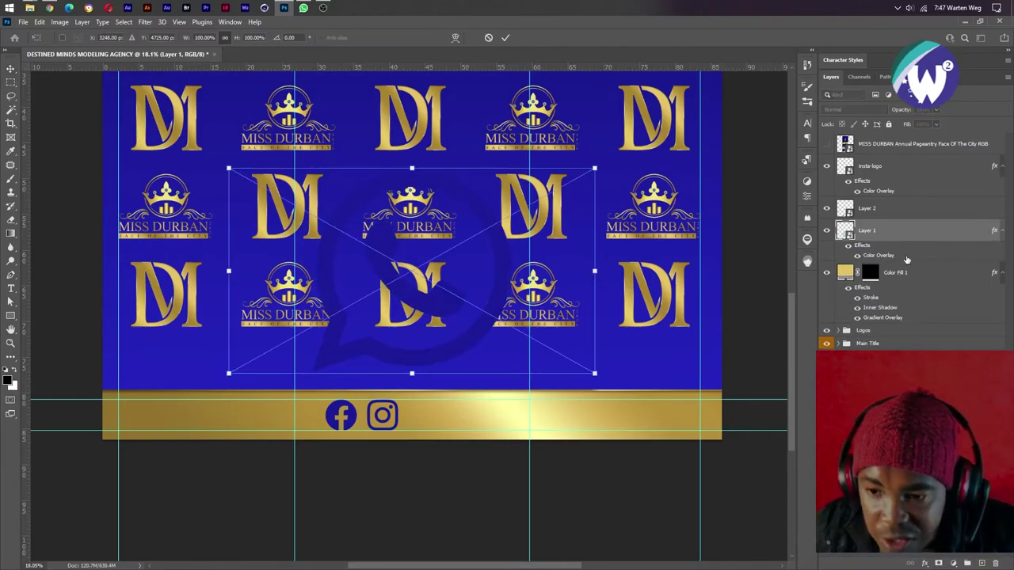
left_click_drag(594, 168, 431, 391)
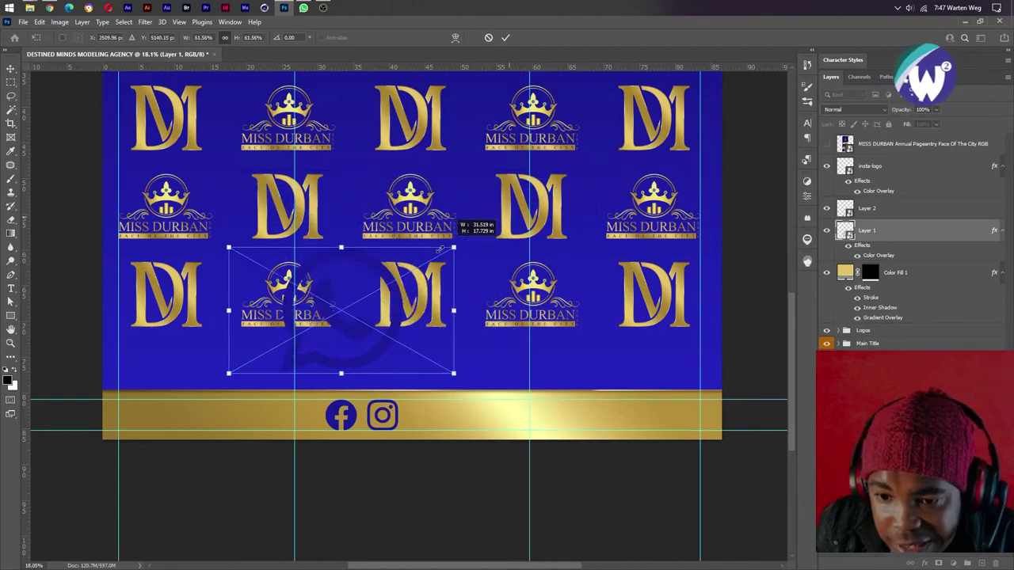
left_click_drag(341, 373, 445, 411)
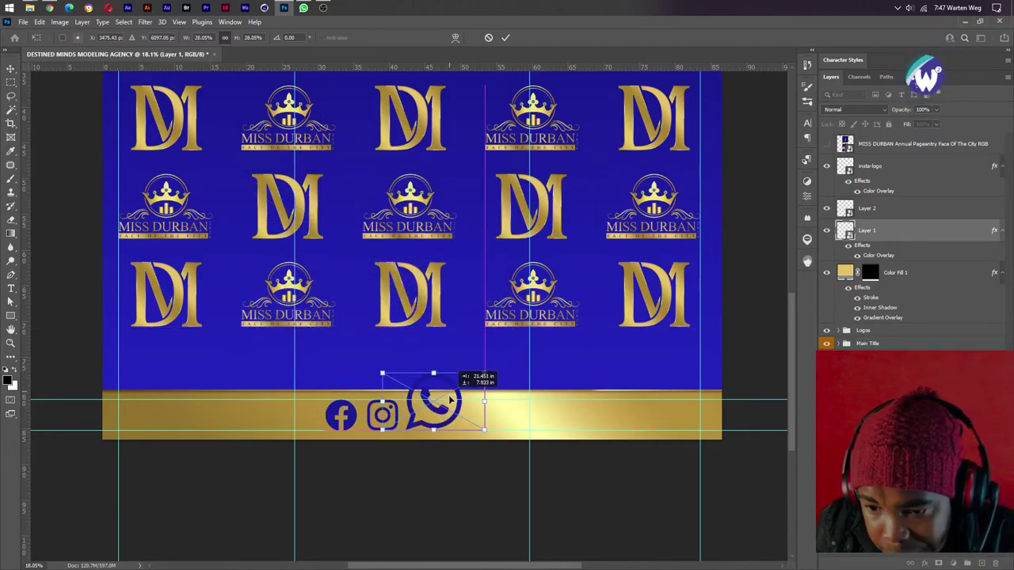
- Size the WhatsApp icon to match the others, shift it clear of Instagram, and collapse insta-logo's effects
scroll(420, 416, "up", 2)
scroll(419, 416, "up", 4)
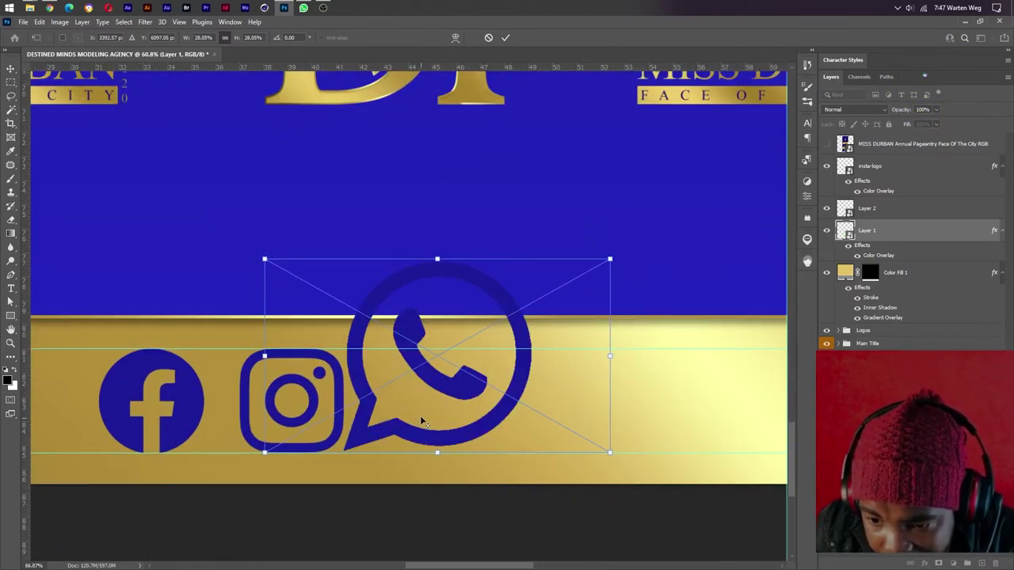
scroll(419, 424, "up", 2)
left_click_drag(700, 193, 480, 338)
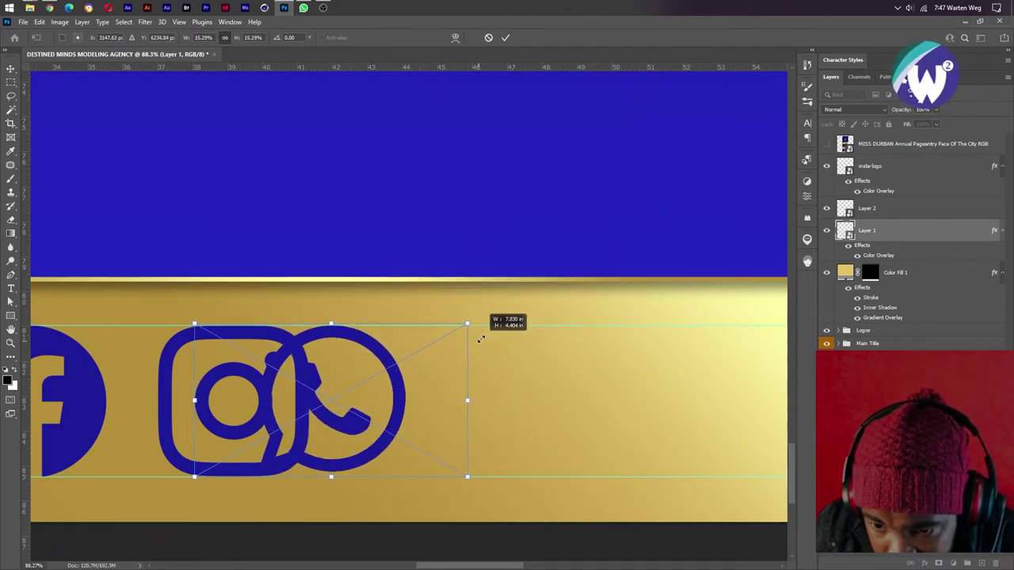
left_click_drag(466, 477, 472, 481)
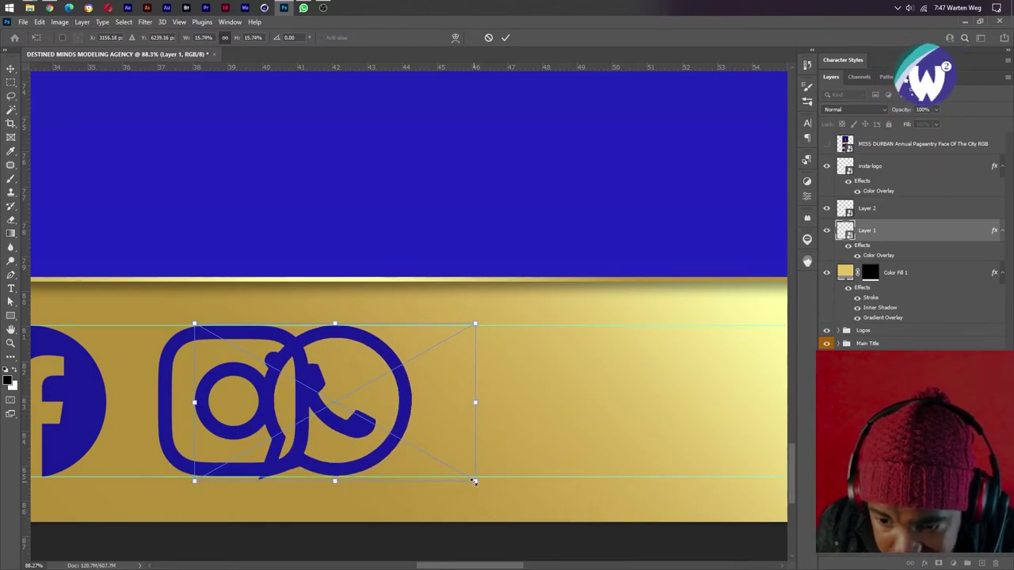
left_click_drag(473, 482, 470, 477)
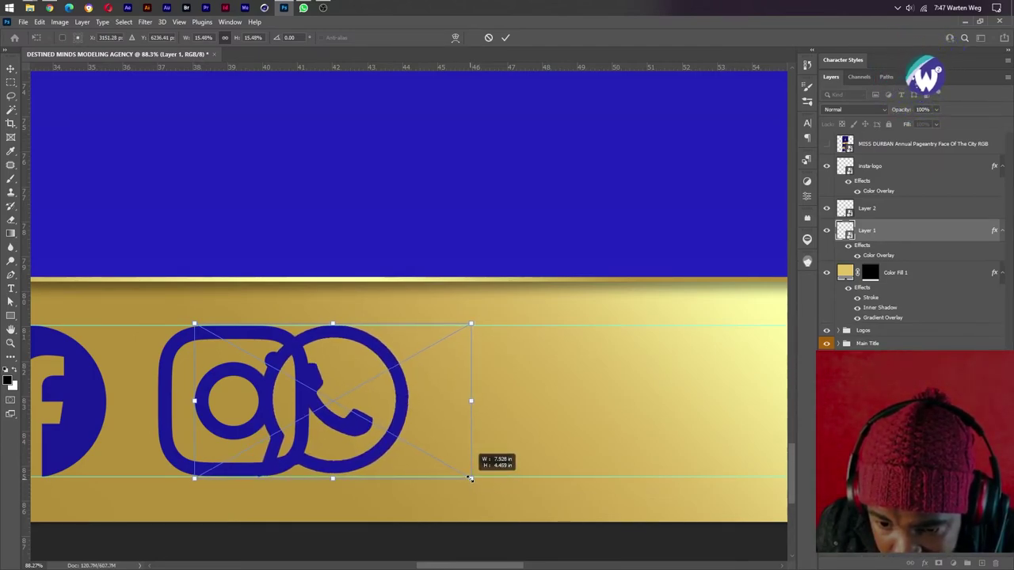
key("Return")
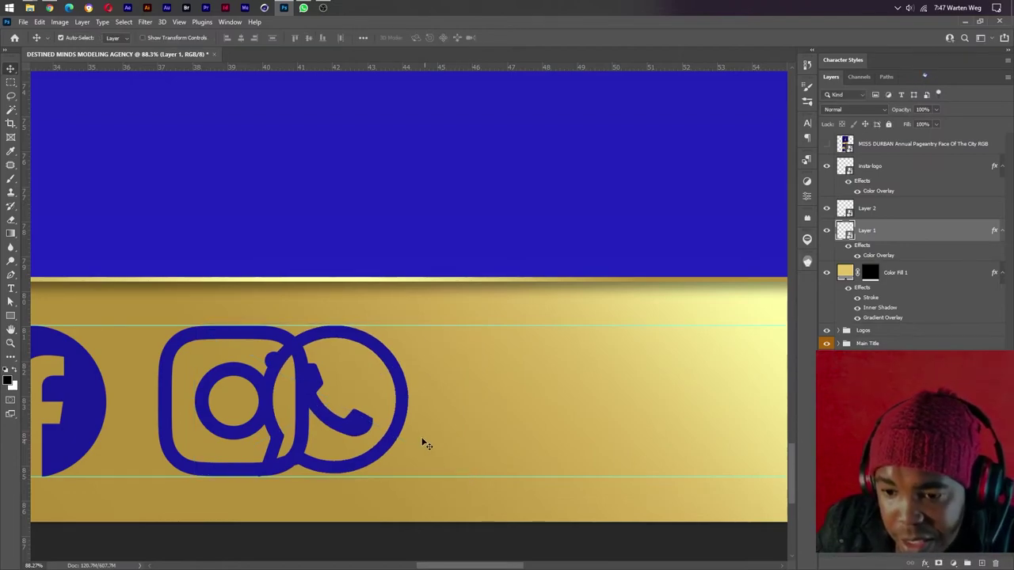
left_click_drag(406, 426, 449, 426)
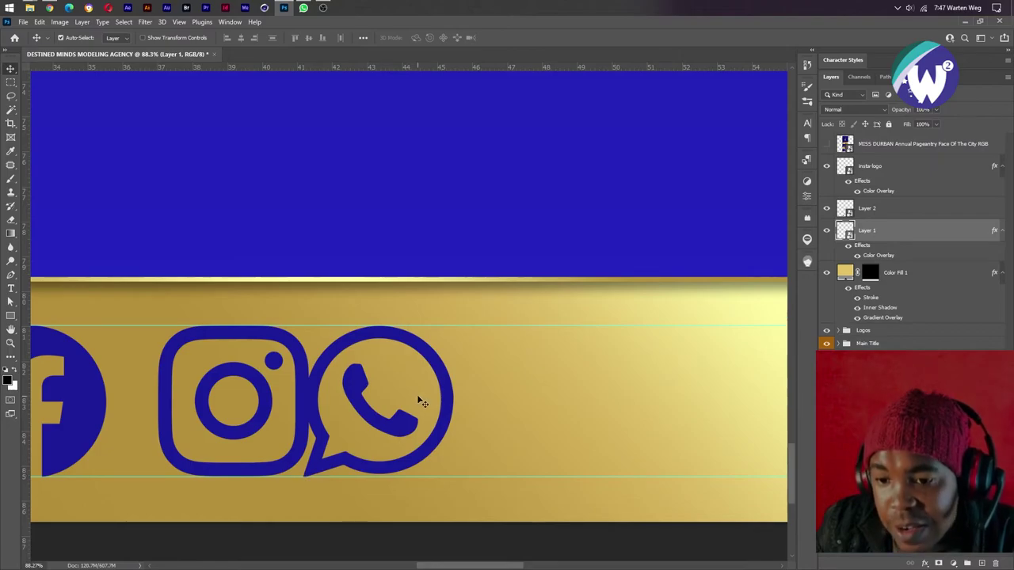
scroll(434, 385, "down", 5)
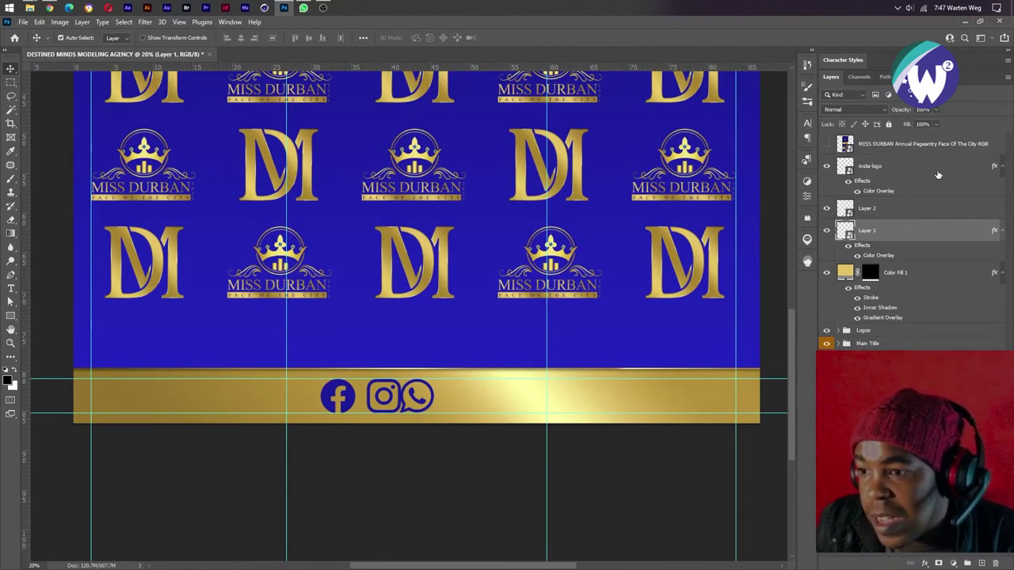
left_click(1001, 166)
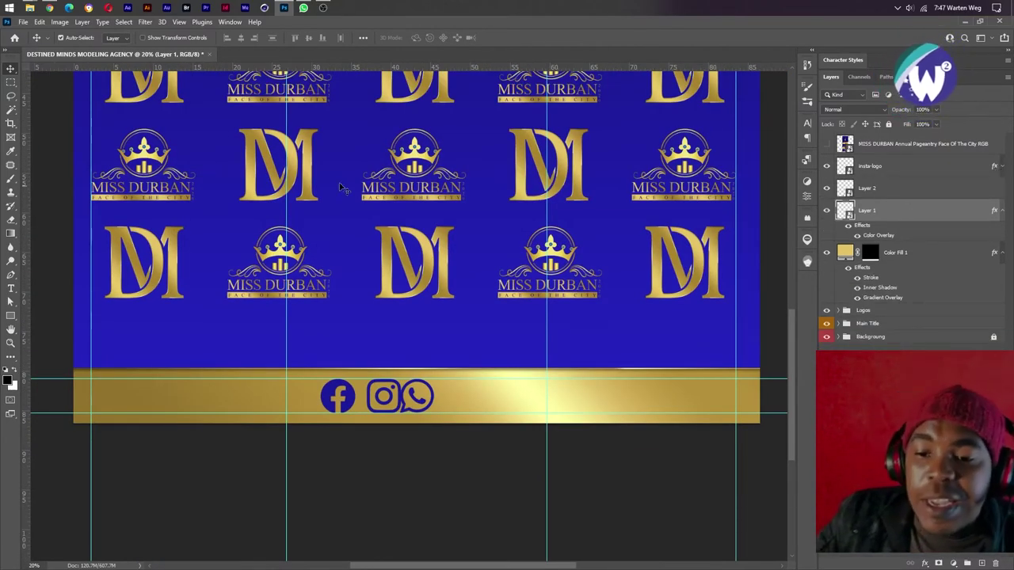
- Copy the Miss Durban Facebook and Instagram handle lines from the WhatsApp chat, then return to Photoshop
left_click(303, 8)
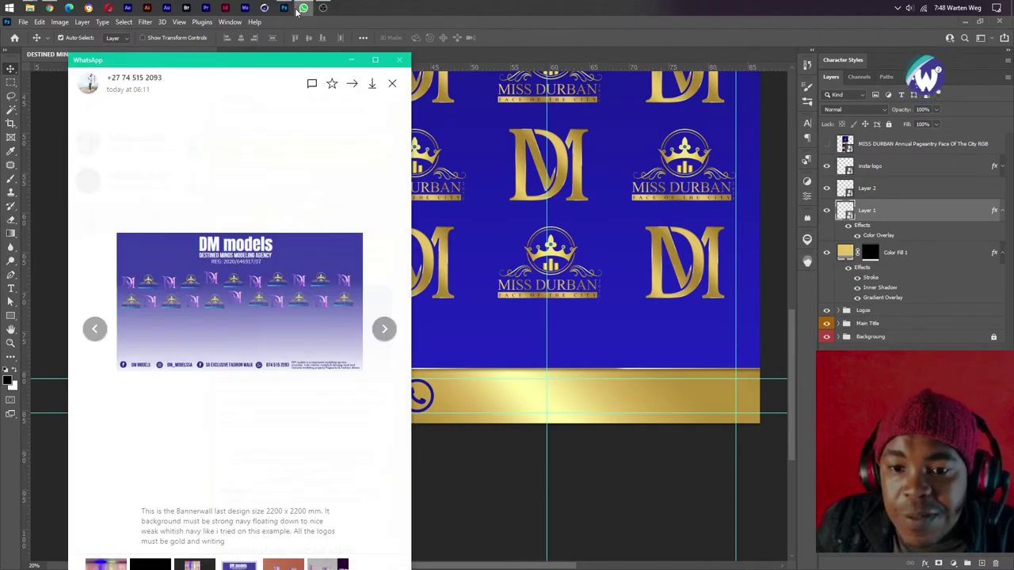
left_click(392, 85)
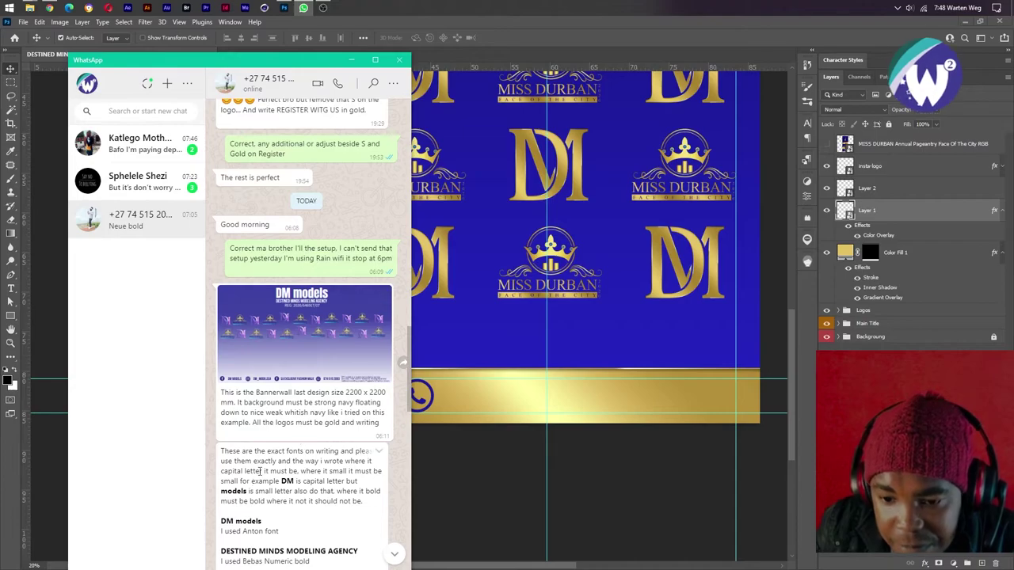
scroll(285, 441, "down", 4)
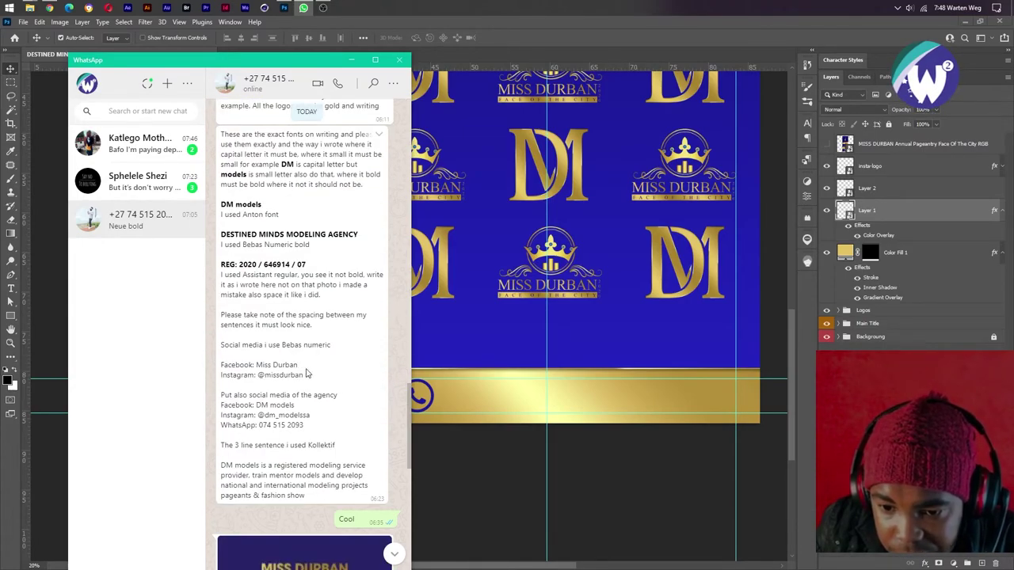
left_click_drag(263, 366, 258, 368)
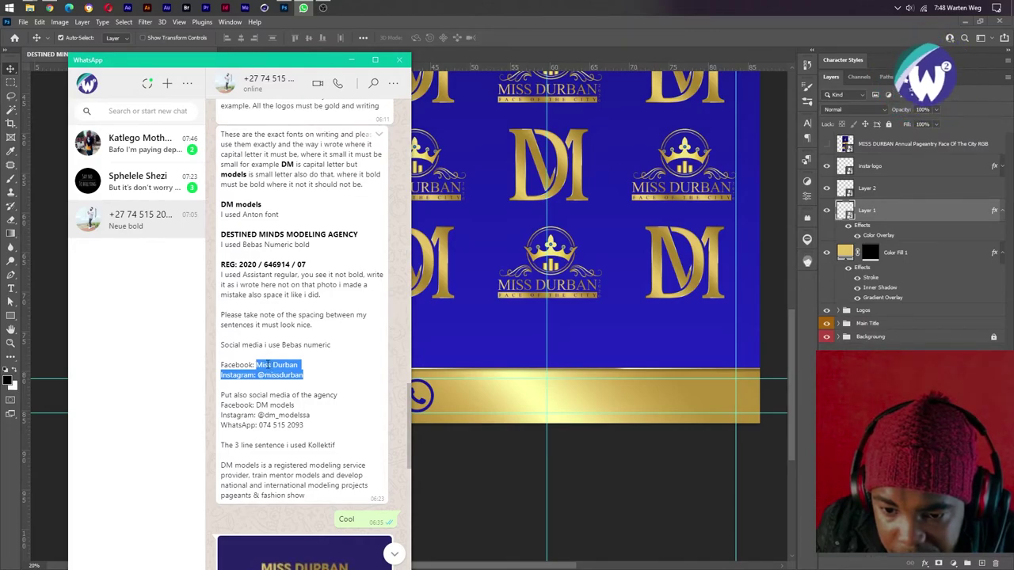
right_click(268, 367)
left_click(287, 372)
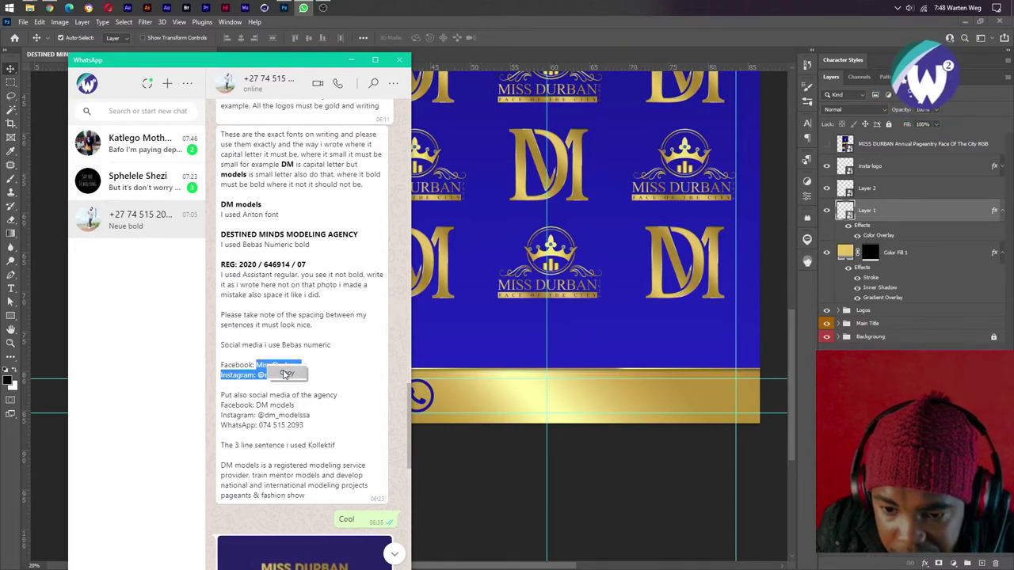
left_click(464, 39)
left_click_drag(230, 390, 229, 384)
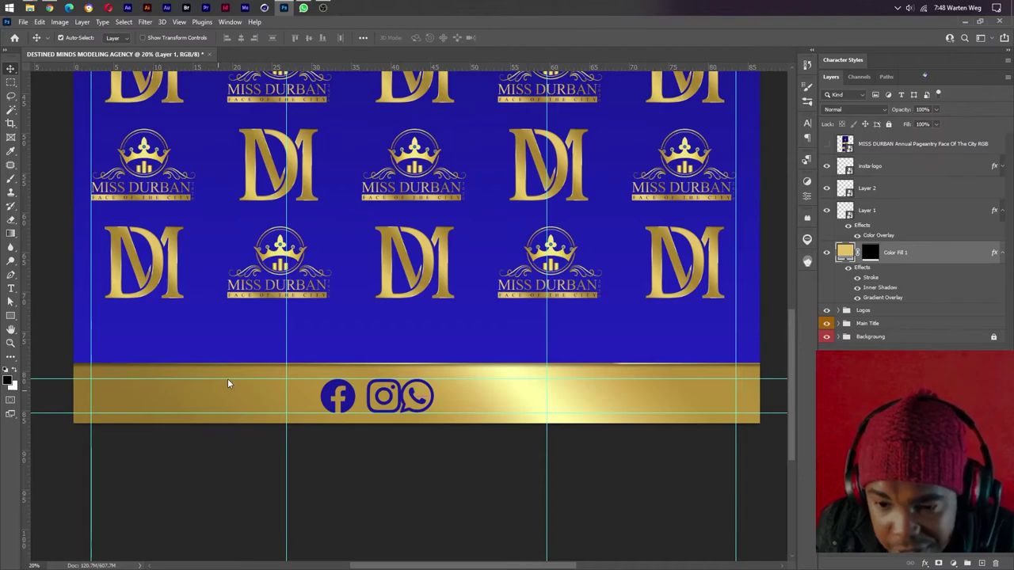
- Paste the copied social handles as a new text layer on the gold bar
key("t")
left_click(236, 393)
key("ctrl+v")
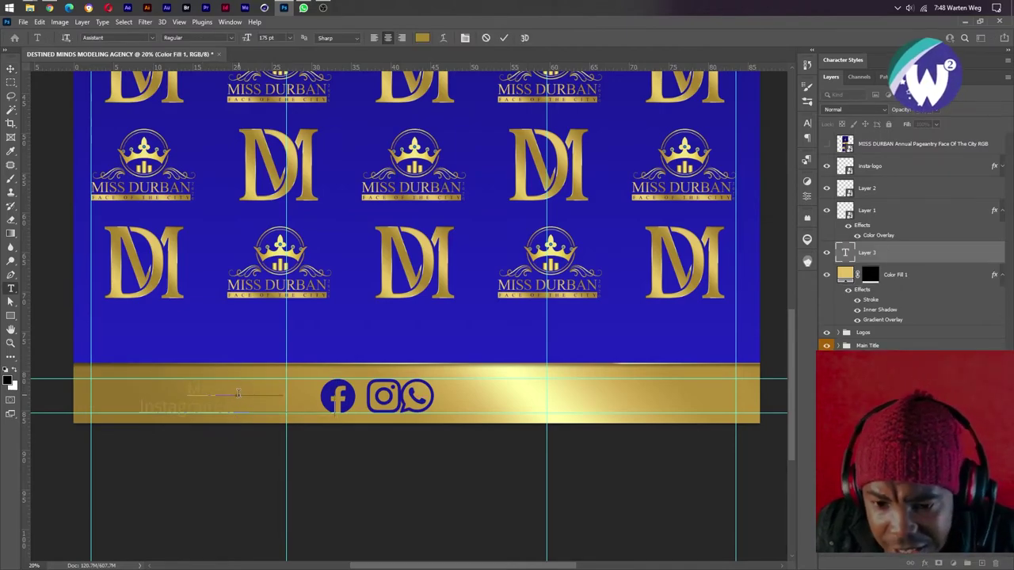
key("ctrl+Return")
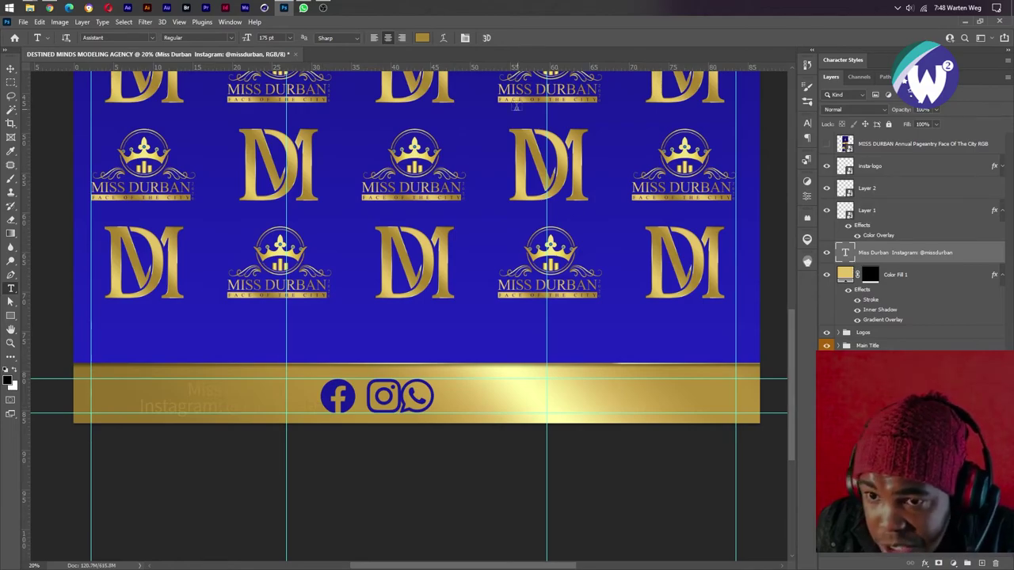
- Set the handle text colour to dark navy 0a0a55
left_click(422, 37)
left_click(328, 390)
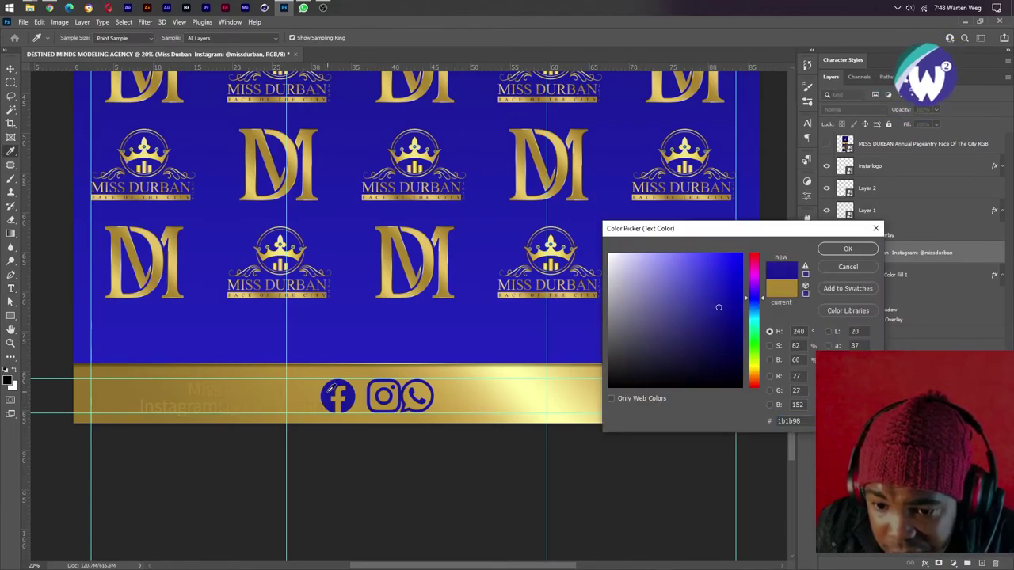
left_click(841, 250)
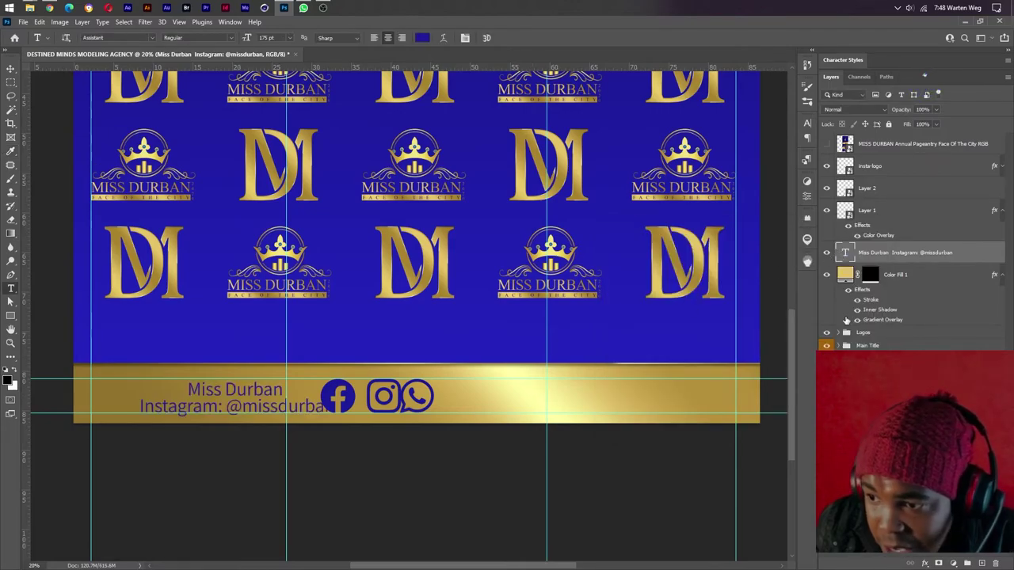
left_click(422, 37)
left_click(727, 342)
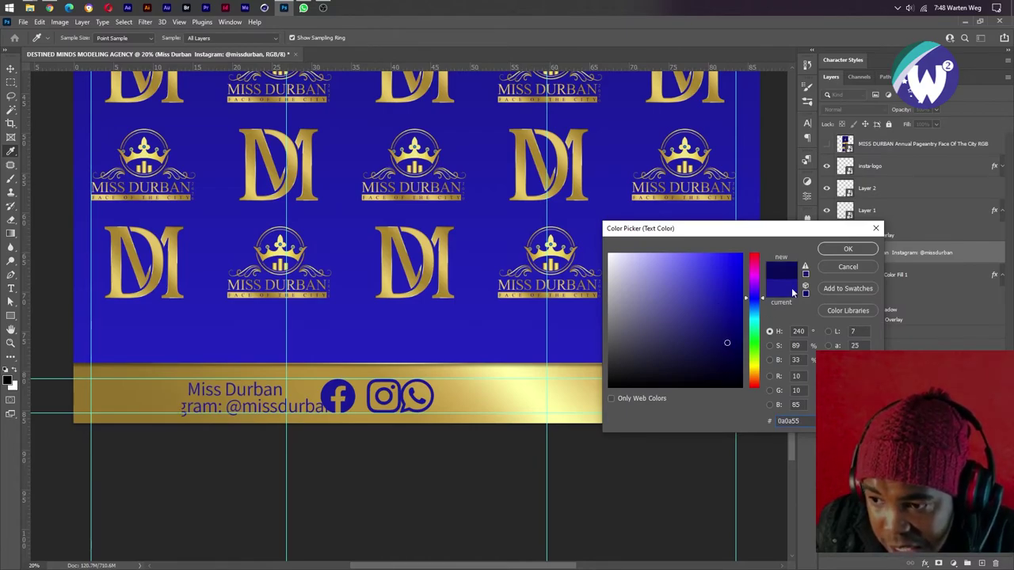
left_click(836, 250)
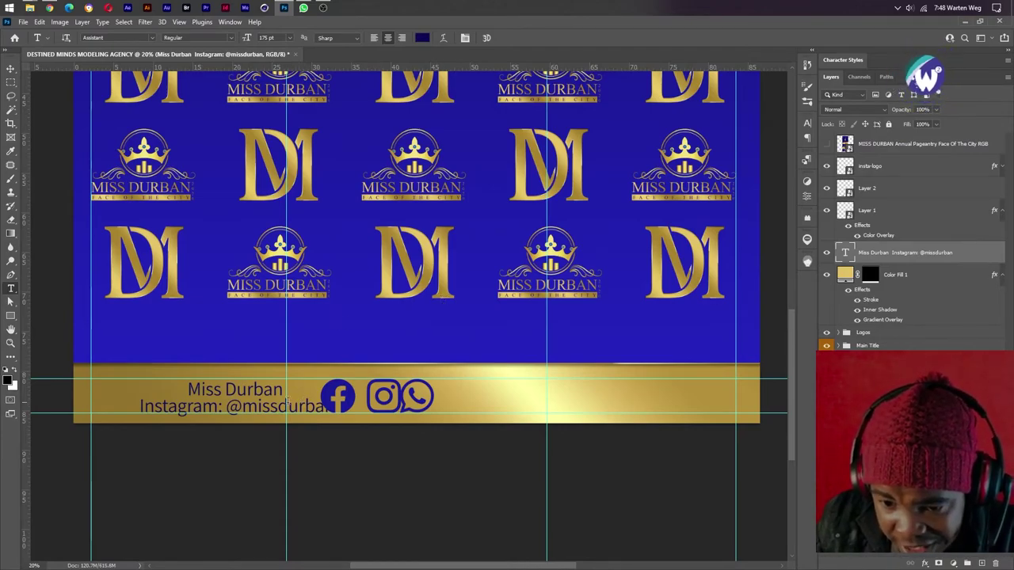
left_click_drag(230, 408, 139, 407)
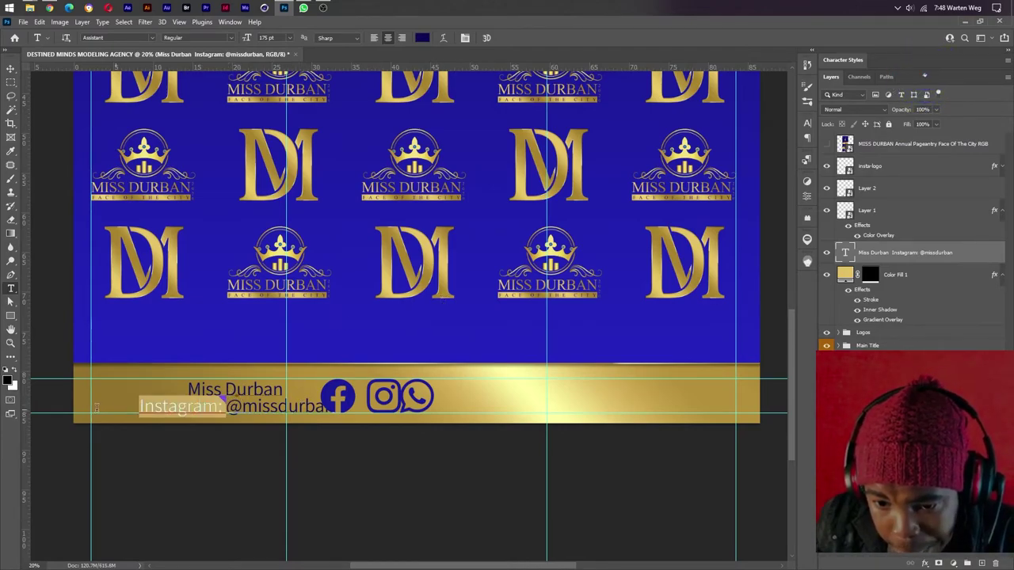
key("BackSpace")
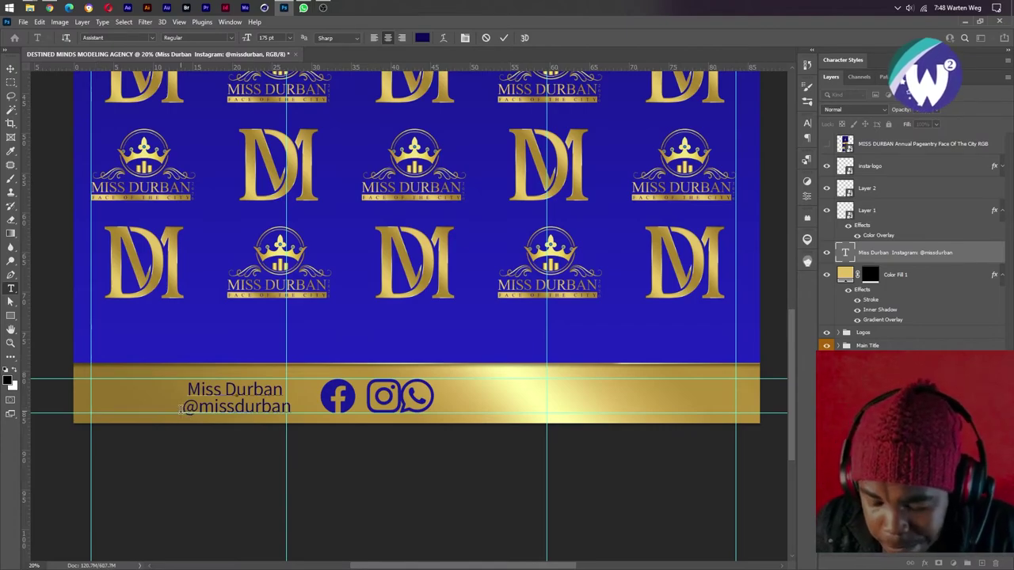
key("BackSpace")
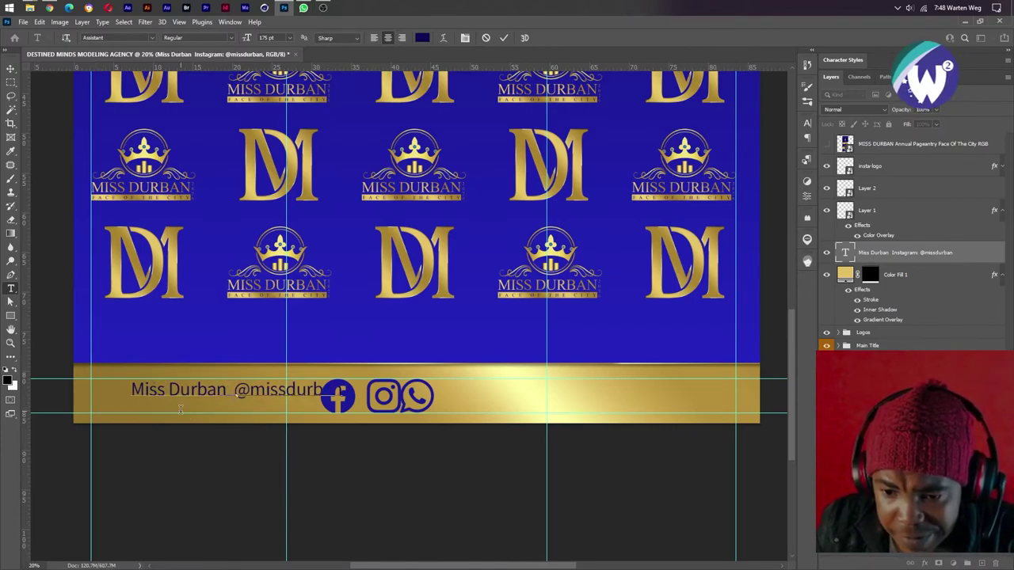
left_click(261, 449)
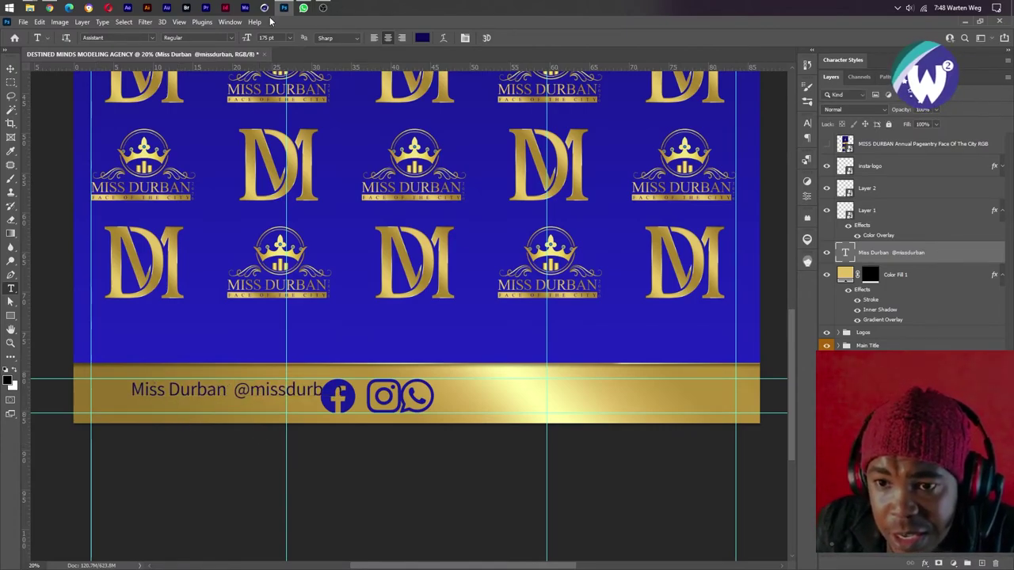
left_click(304, 7)
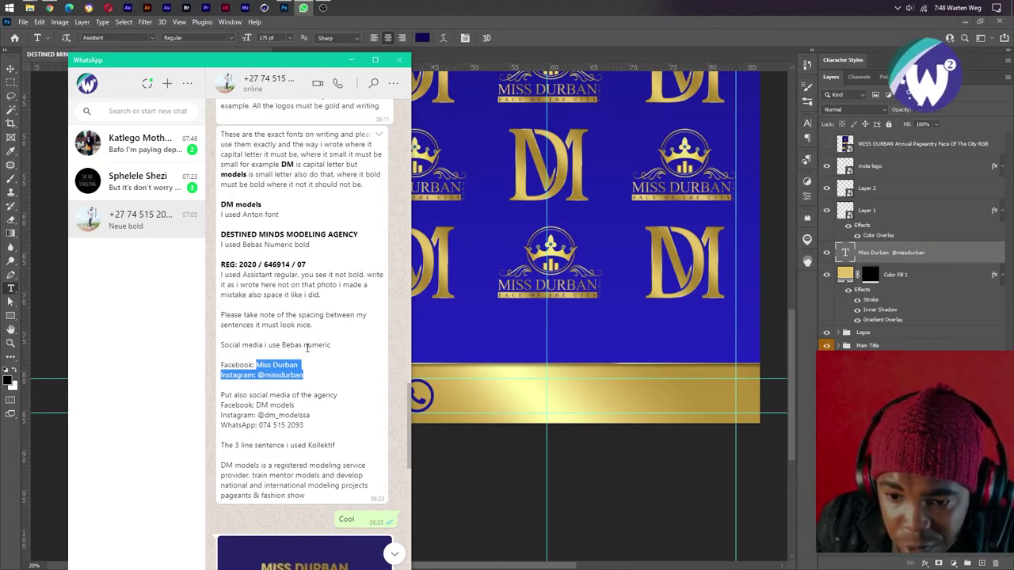
- Set the handle text's font to Bebas Neue
left_click(308, 345)
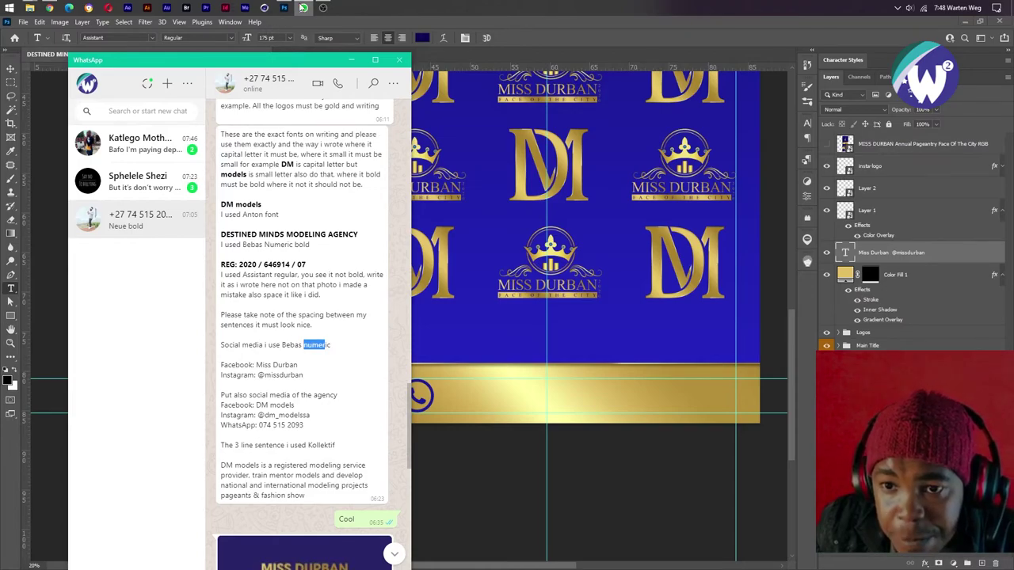
left_click(142, 64)
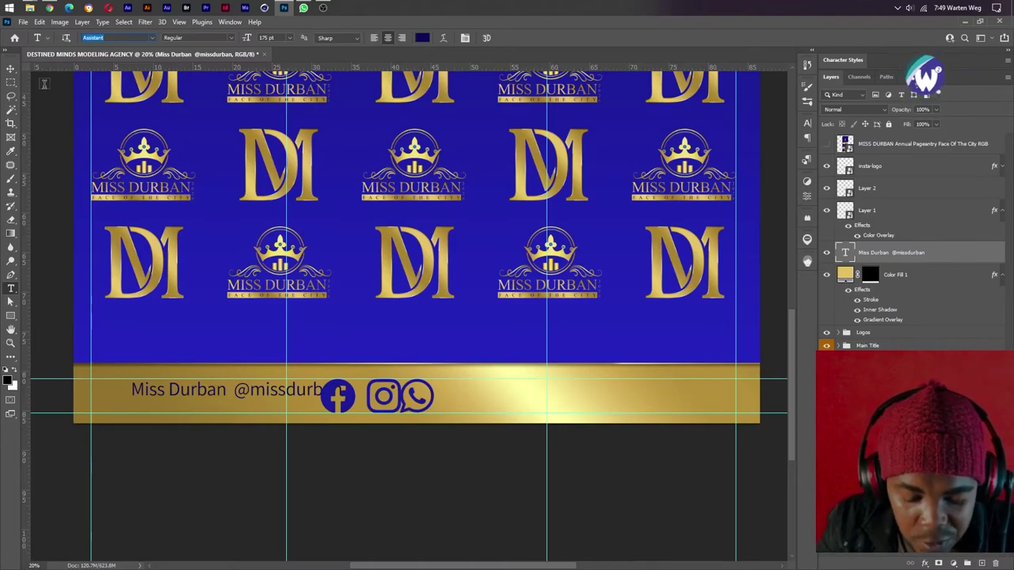
type("beba")
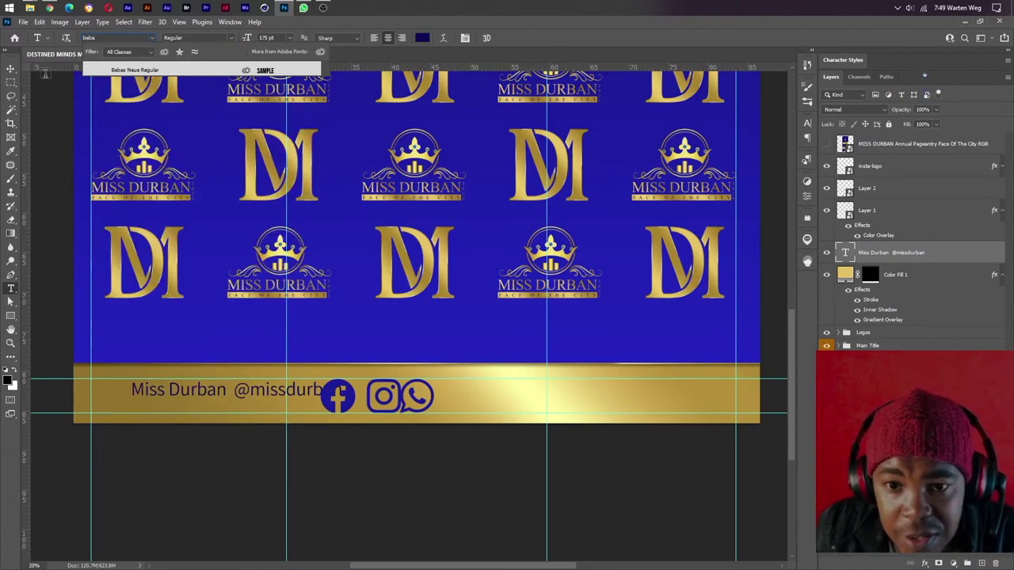
left_click(139, 72)
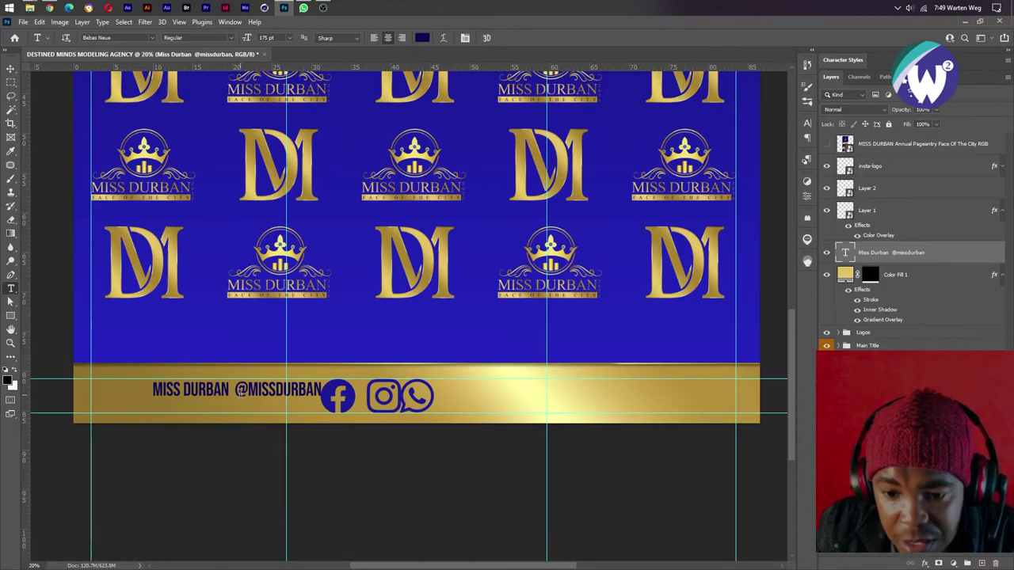
left_click(239, 391)
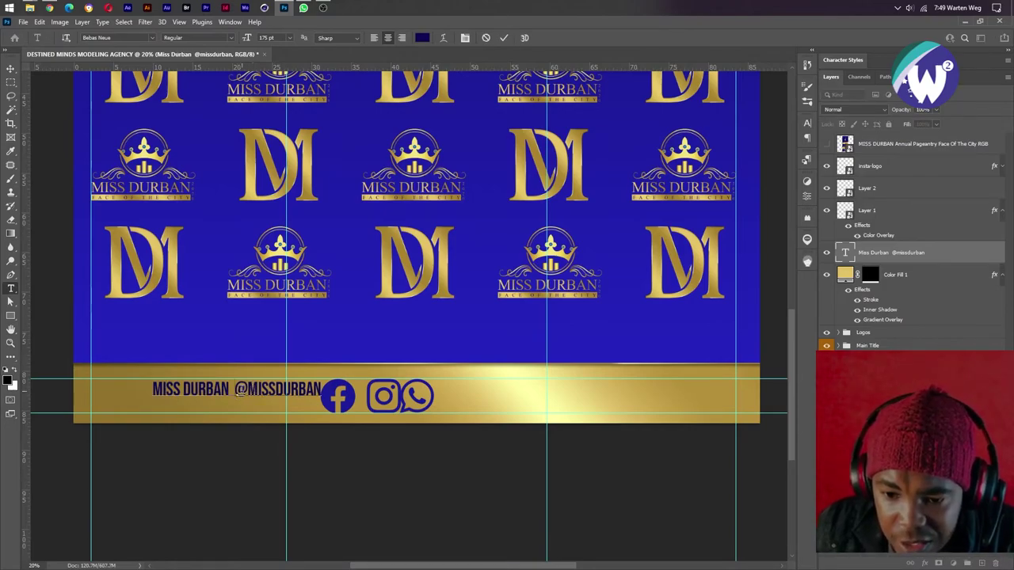
left_click_drag(238, 390, 229, 392)
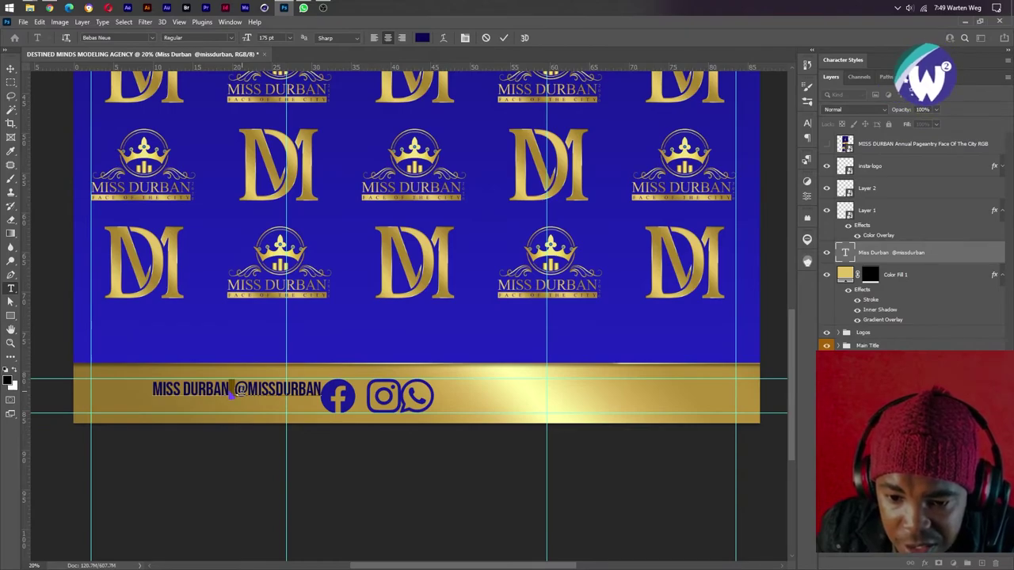
key("alt+Right")
key("alt+Right")
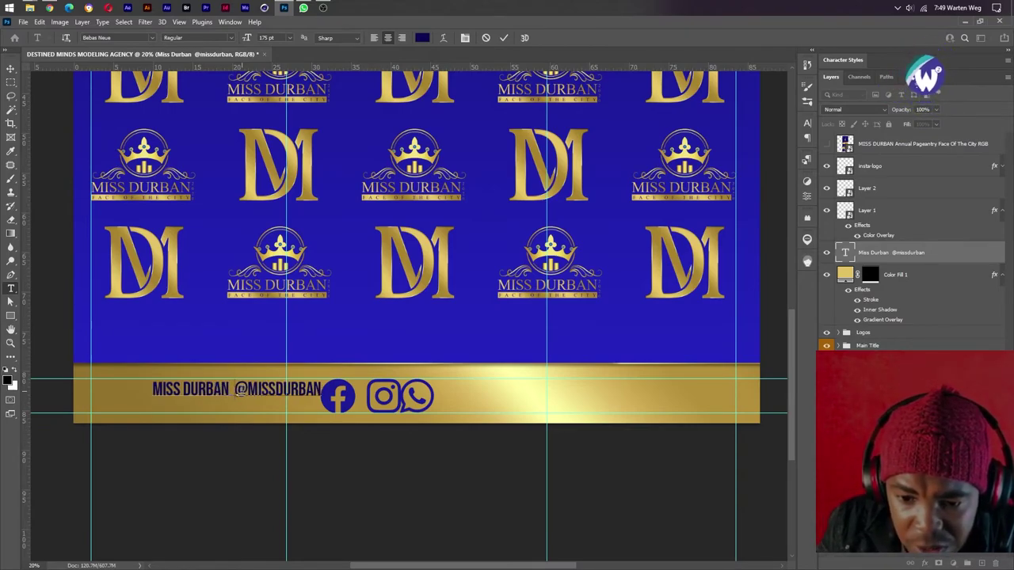
key("alt+Right")
key("alt+Right")
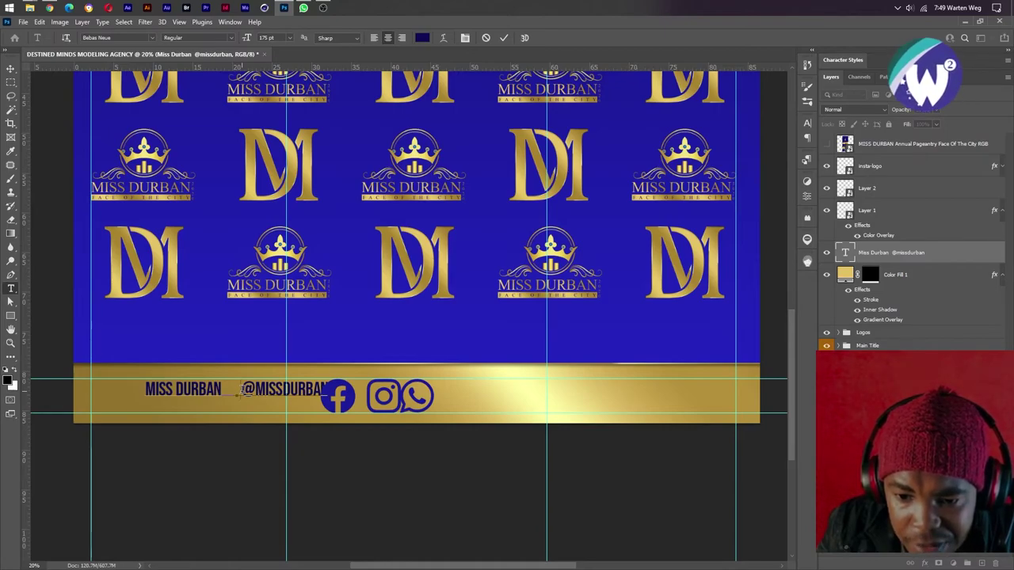
key("BackSpace")
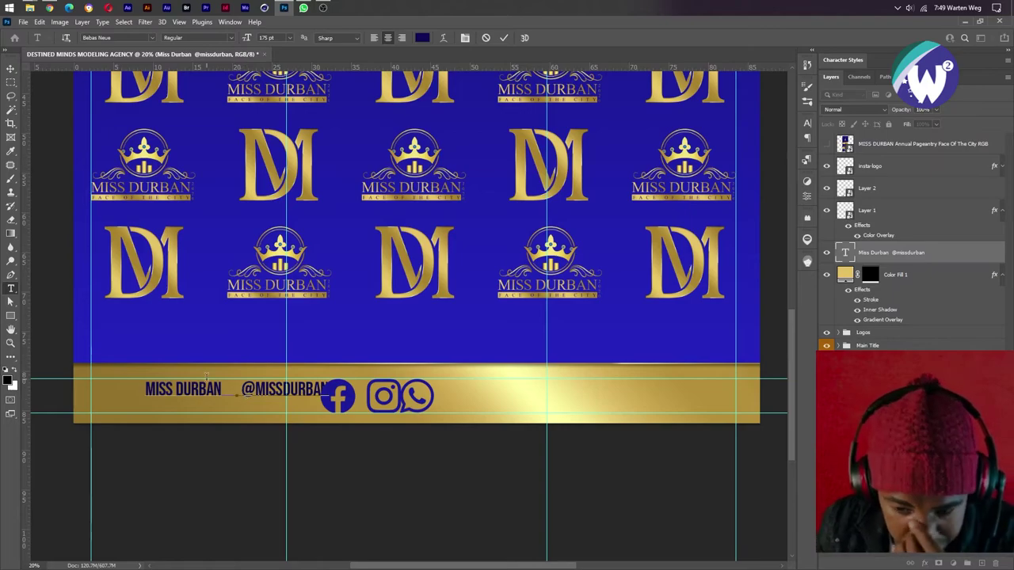
key("ctrl+Return")
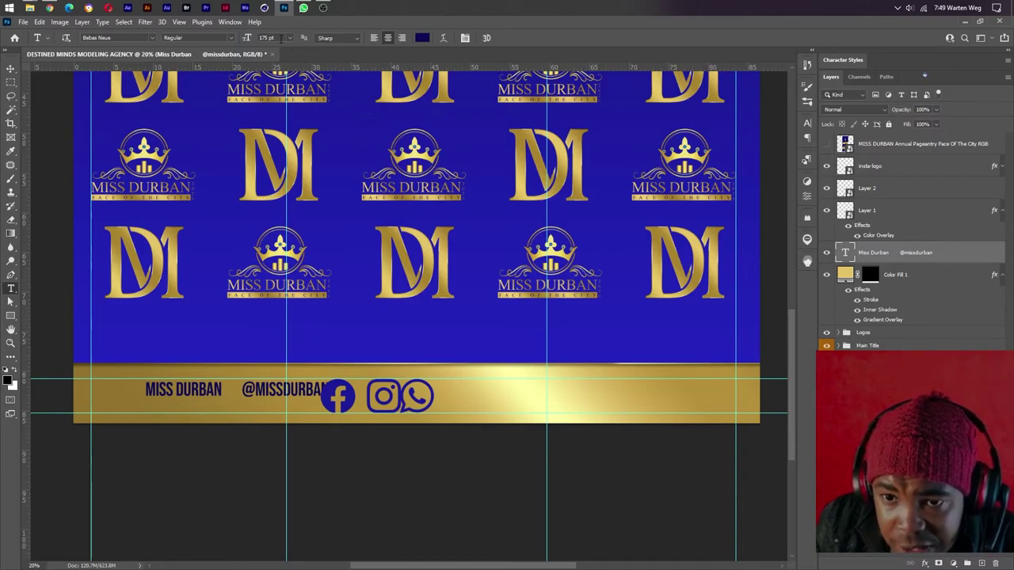
- Enlarge the handle text to 200 pt and nudge it slightly down-right
type("200")
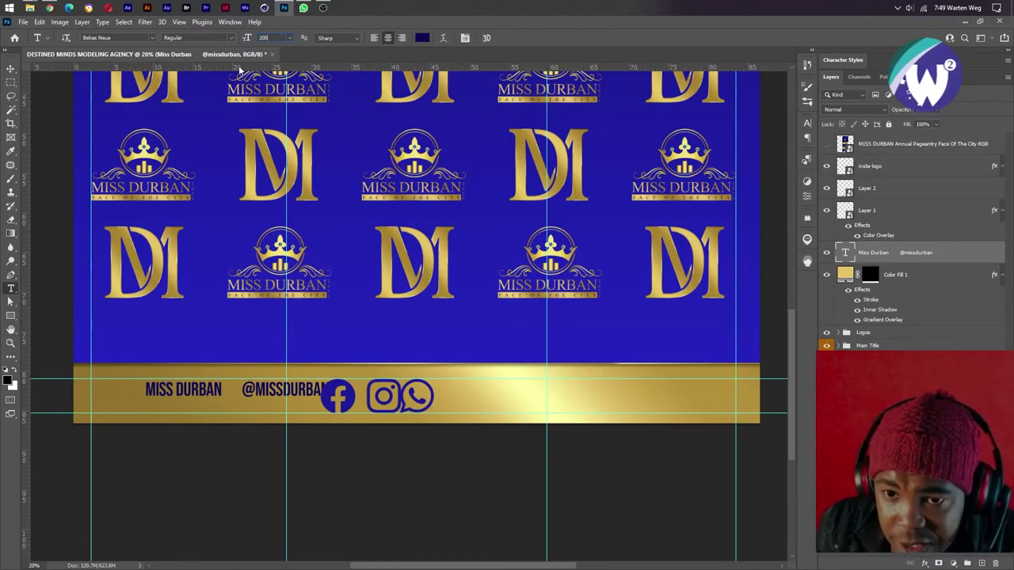
key("Return")
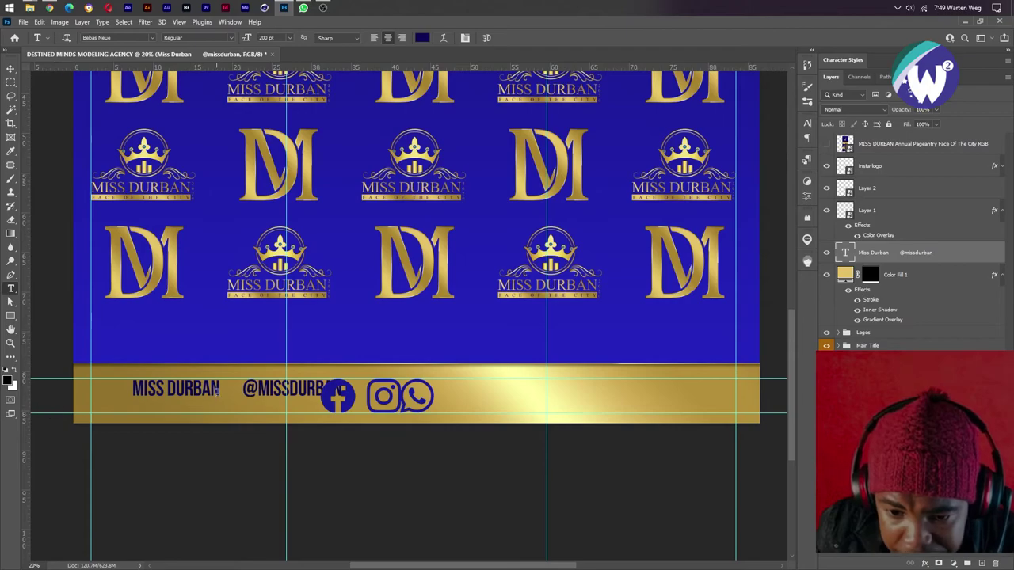
left_click_drag(224, 398, 214, 402)
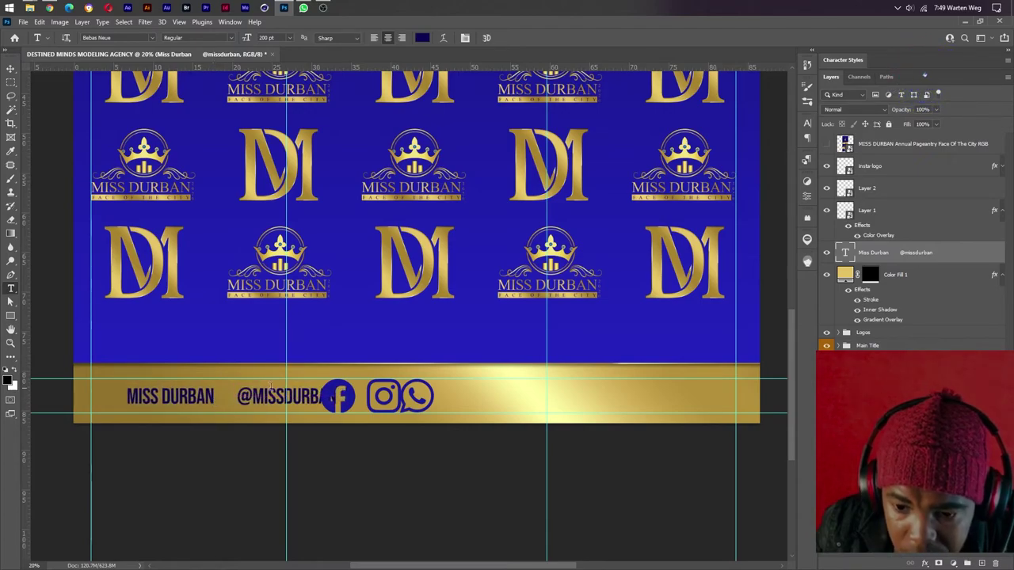
left_click(11, 70)
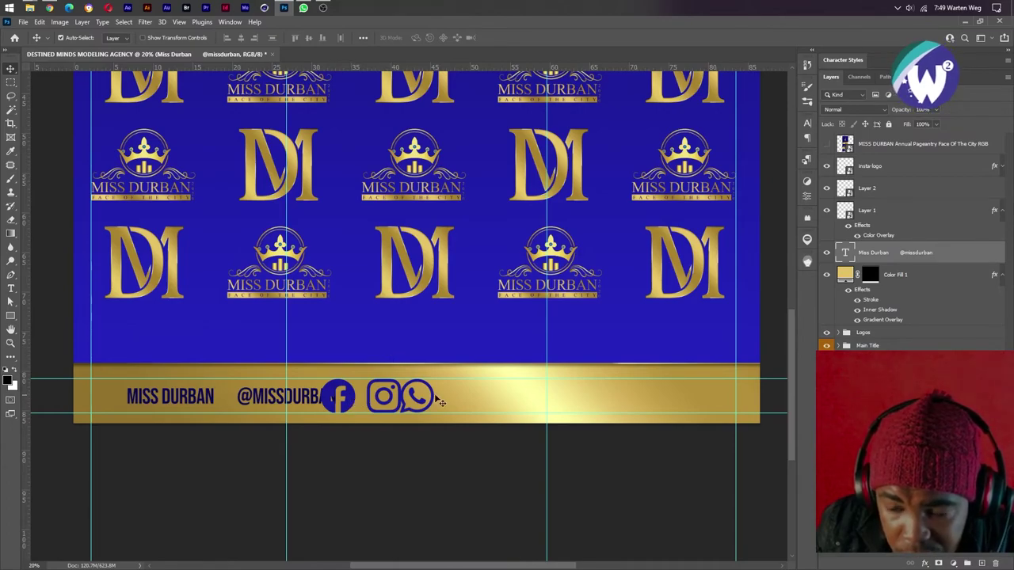
- Scale the social icons to about 66%, then place Facebook before MISS DURBAN and Instagram after it
left_click(883, 211)
left_click(880, 164, "shift")
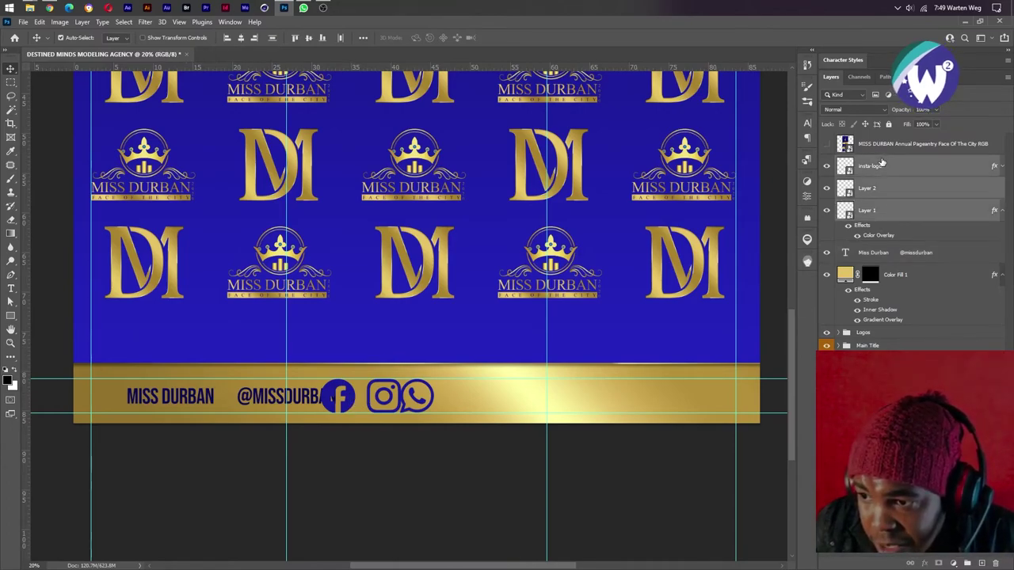
key("ctrl+t")
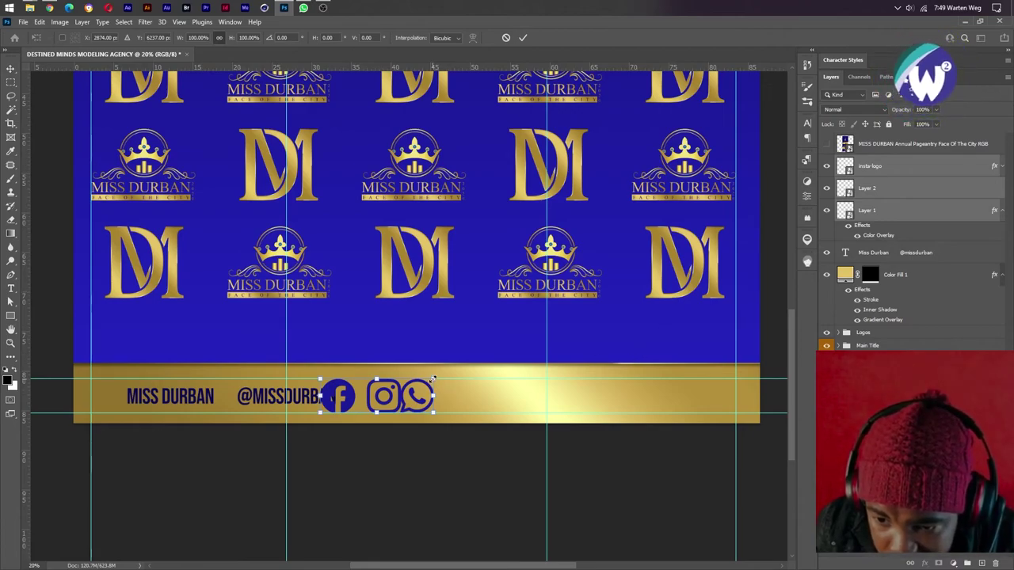
left_click_drag(432, 379, 394, 389)
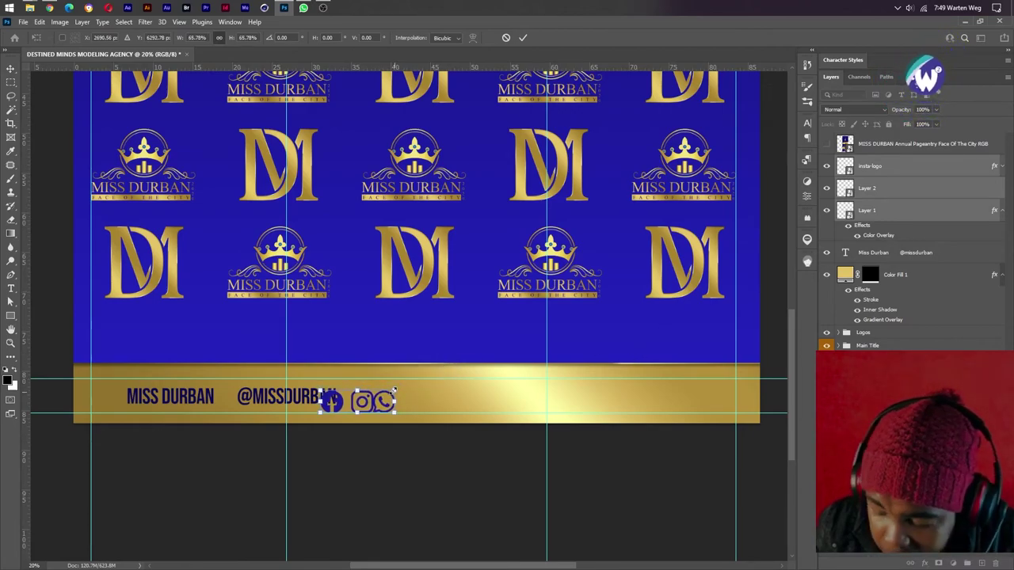
key("Return")
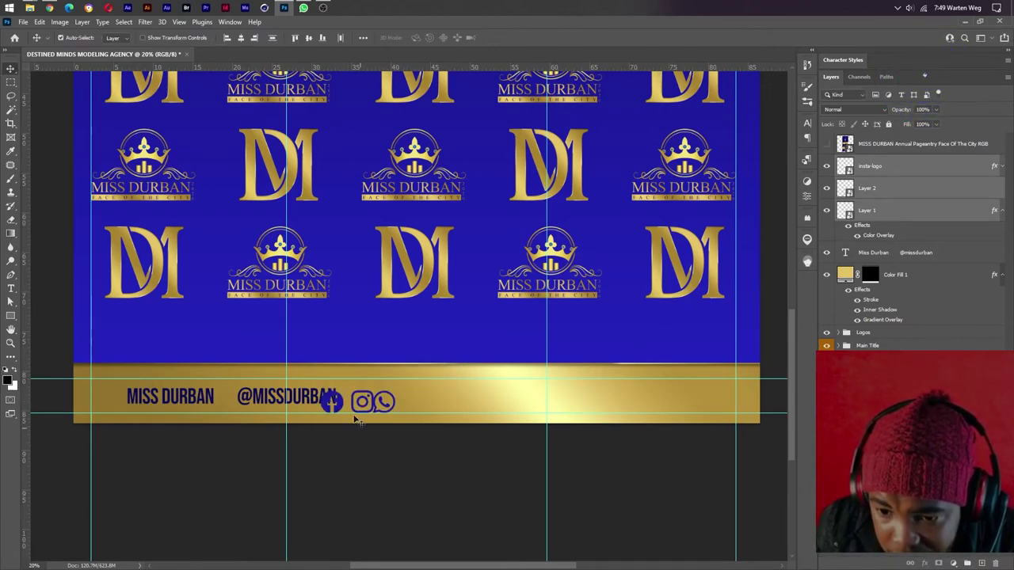
left_click(412, 399)
left_click_drag(331, 401, 119, 402)
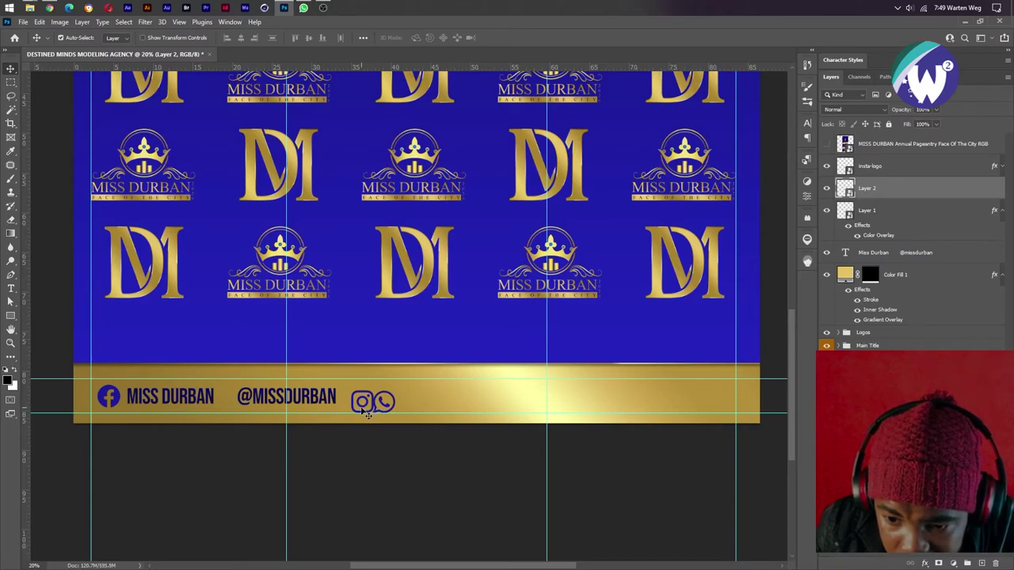
left_click_drag(364, 410, 225, 405)
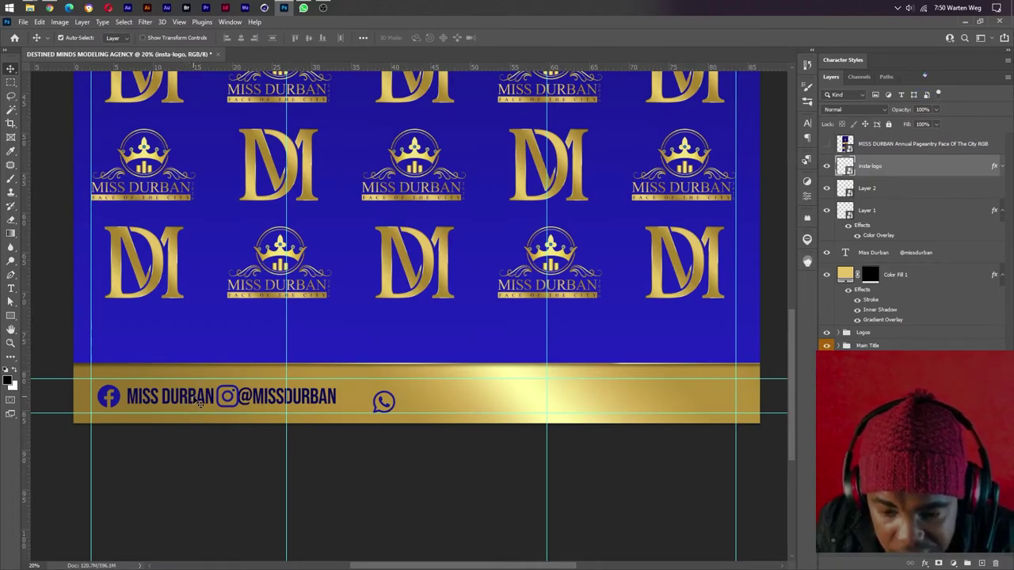
key("t")
left_click(215, 395)
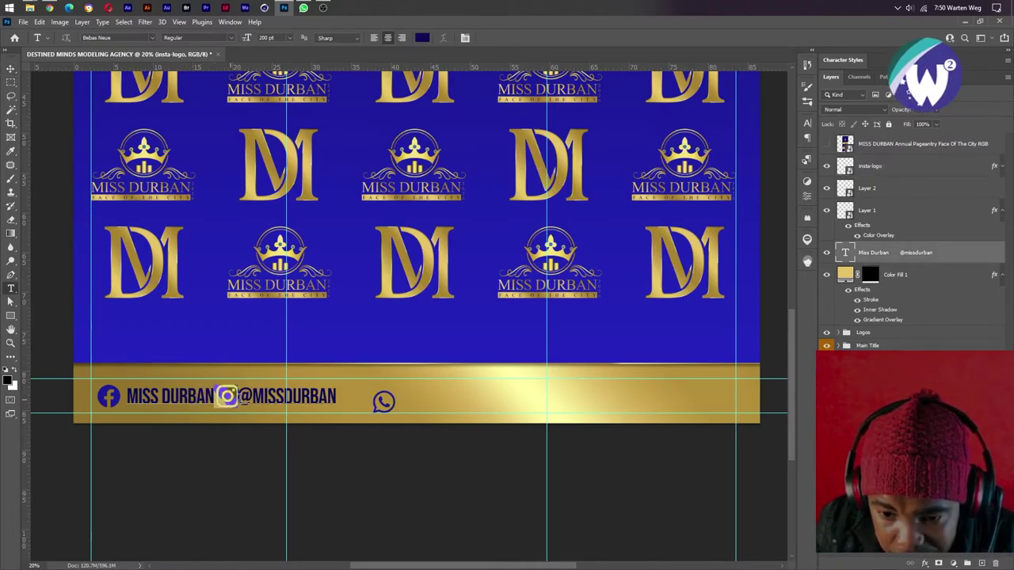
left_click(243, 400)
key("BackSpace")
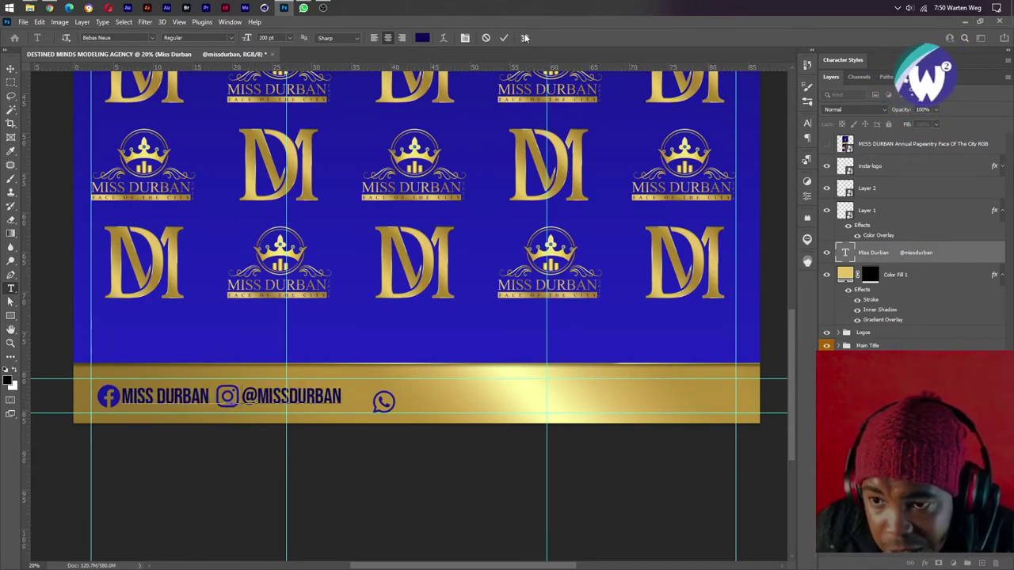
left_click(503, 38)
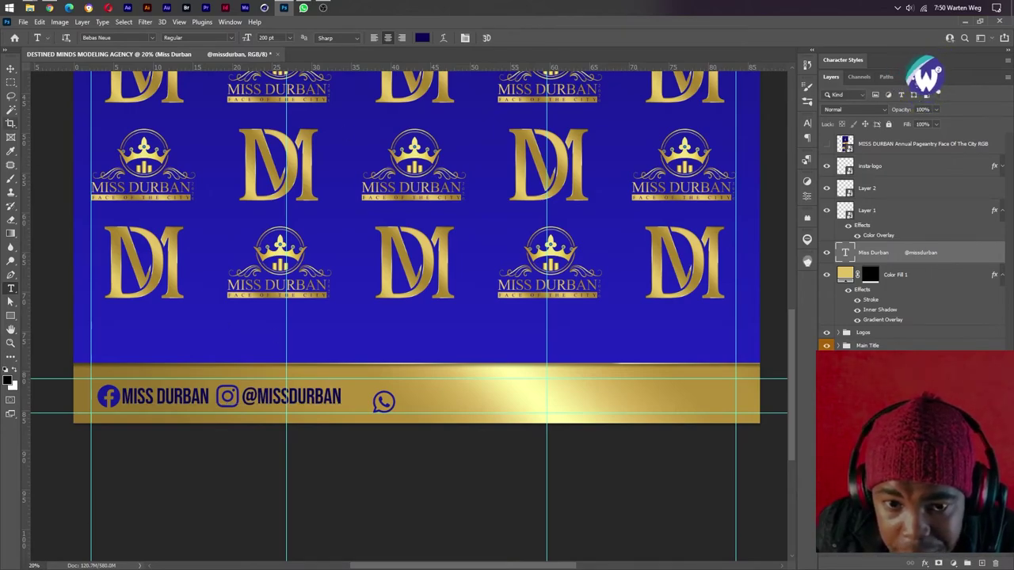
key("v")
left_click_drag(240, 410, 241, 407)
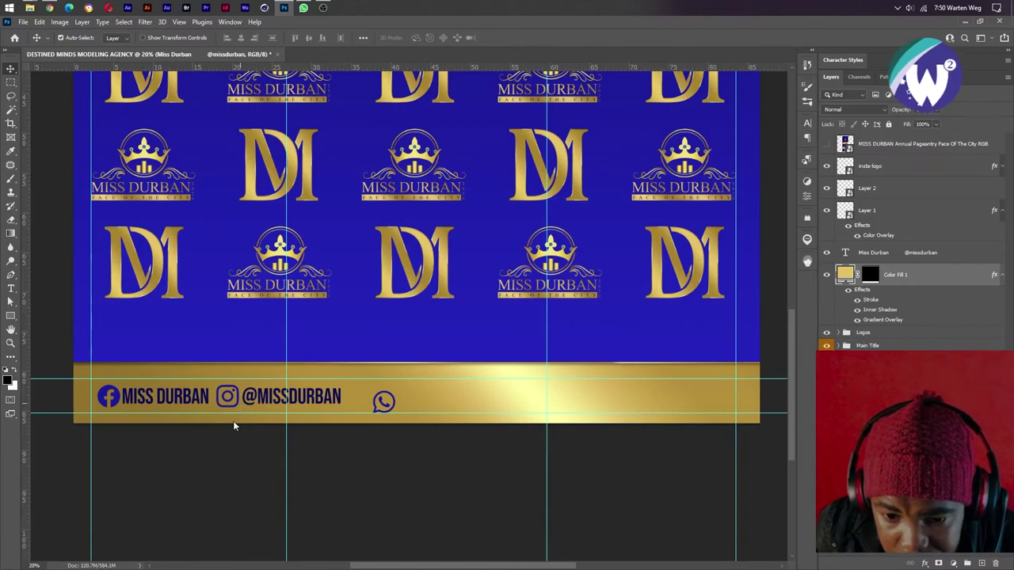
- Nudge the Instagram icon left and the Facebook icon right, snug against their handles
scroll(234, 422, "up", 2)
scroll(272, 387, "left", 1)
scroll(271, 387, "left", 1)
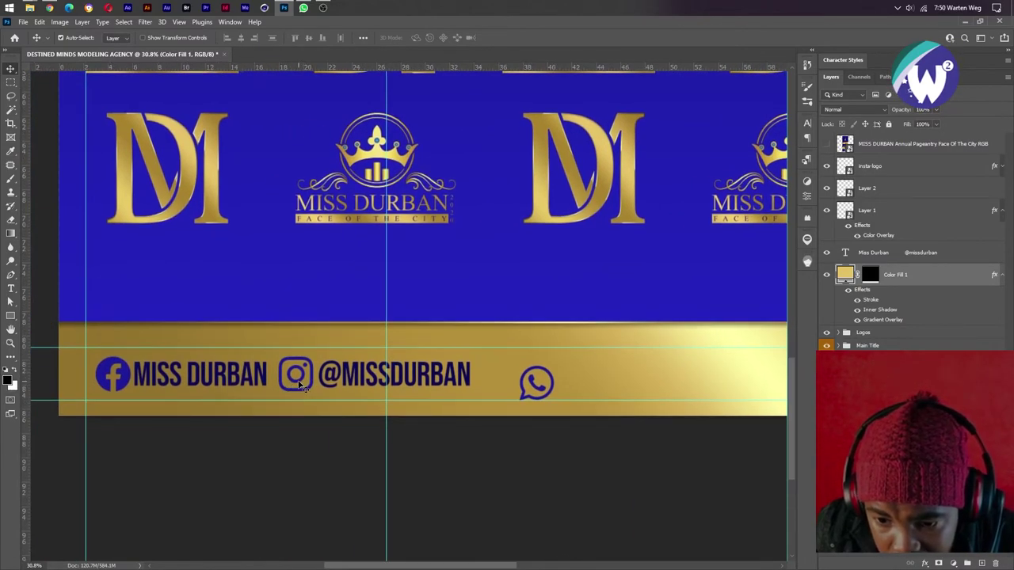
left_click_drag(299, 386, 305, 384)
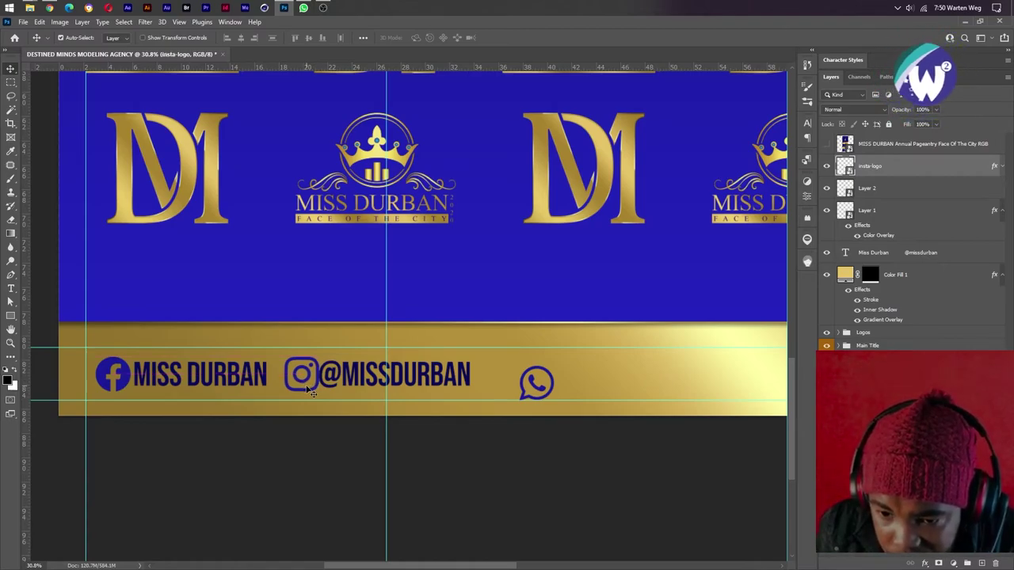
key("Left")
key("Left")
key("Left")
key("Left")
key("Left")
key("Left")
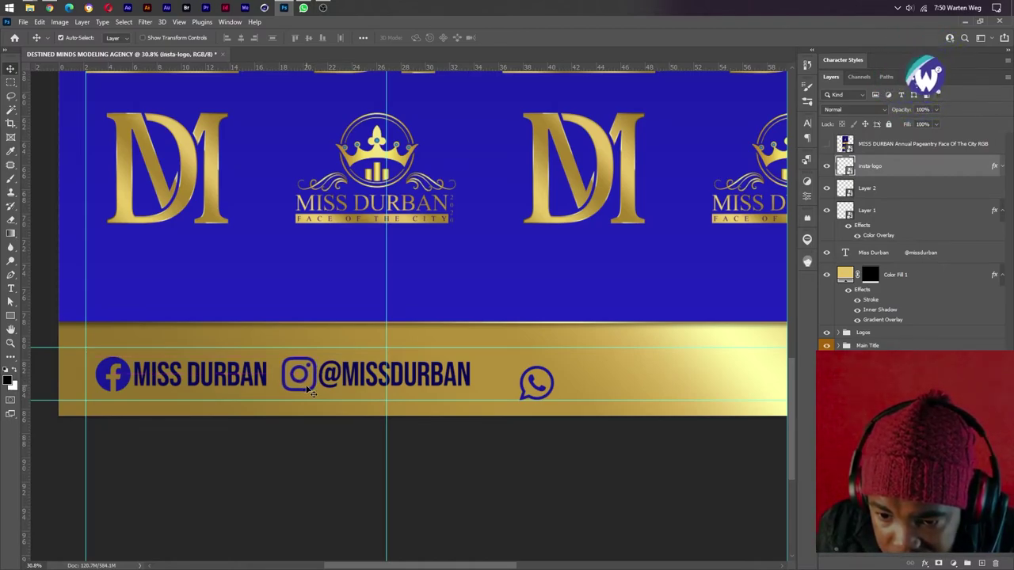
left_click(122, 381)
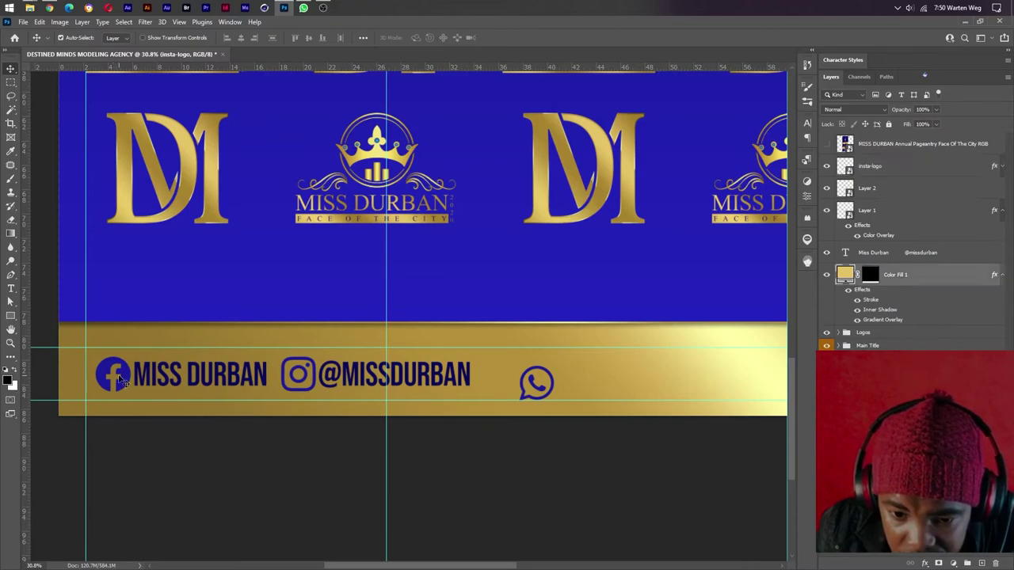
left_click_drag(127, 380, 130, 380)
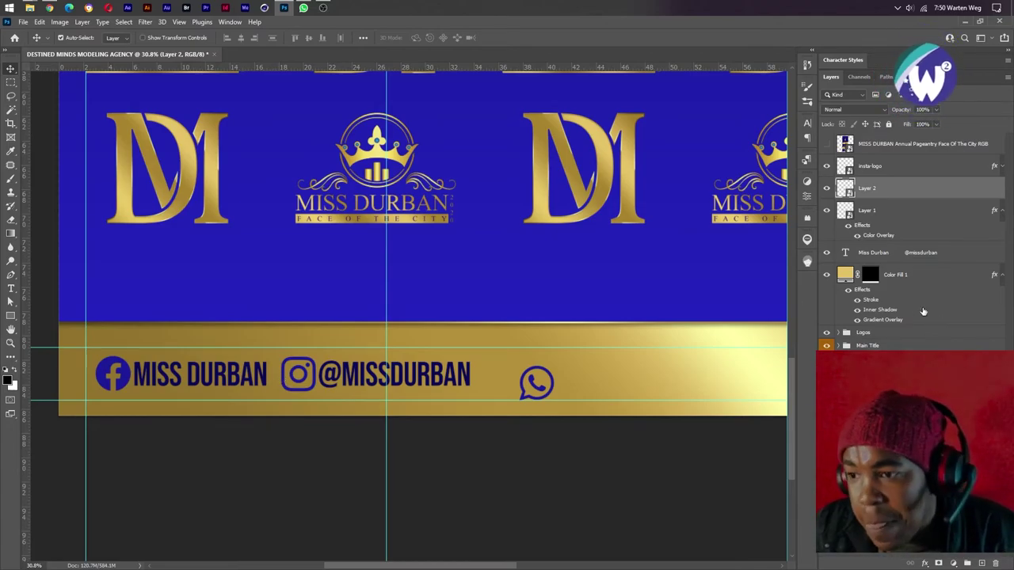
scroll(351, 388, "down", 2)
scroll(351, 389, "down", 1)
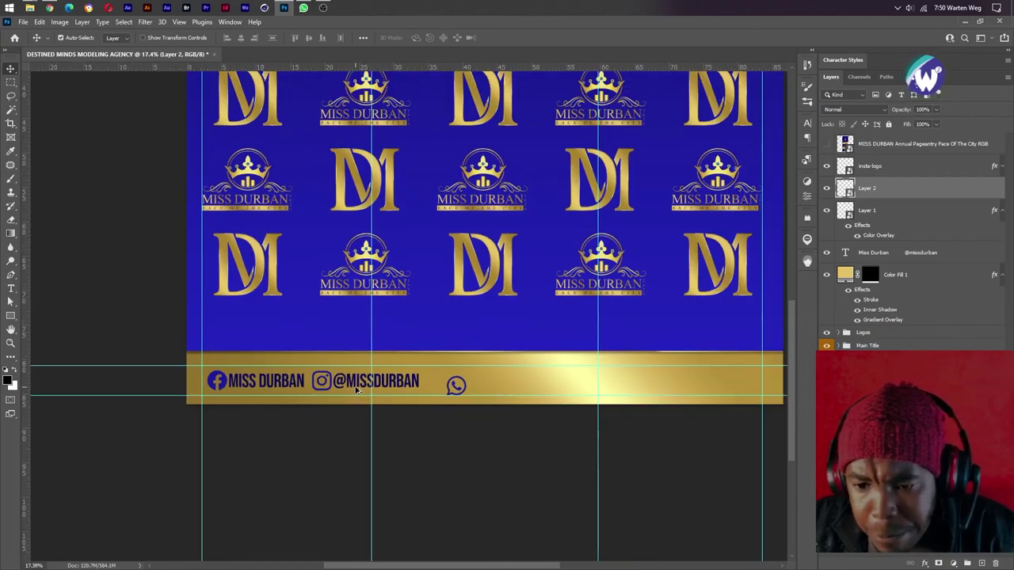
scroll(356, 388, "down", 1)
scroll(355, 389, "down", 1)
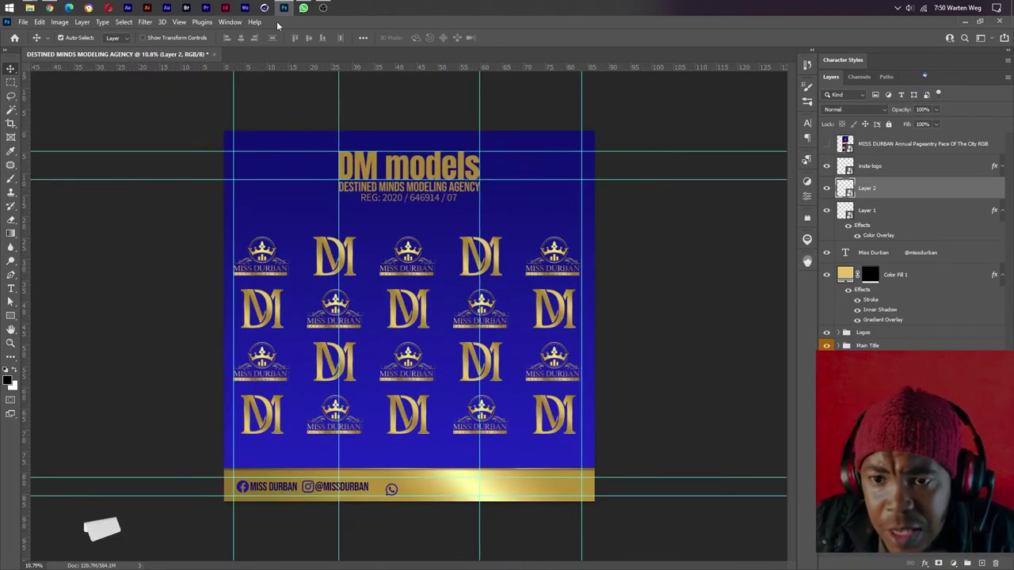
left_click(303, 7)
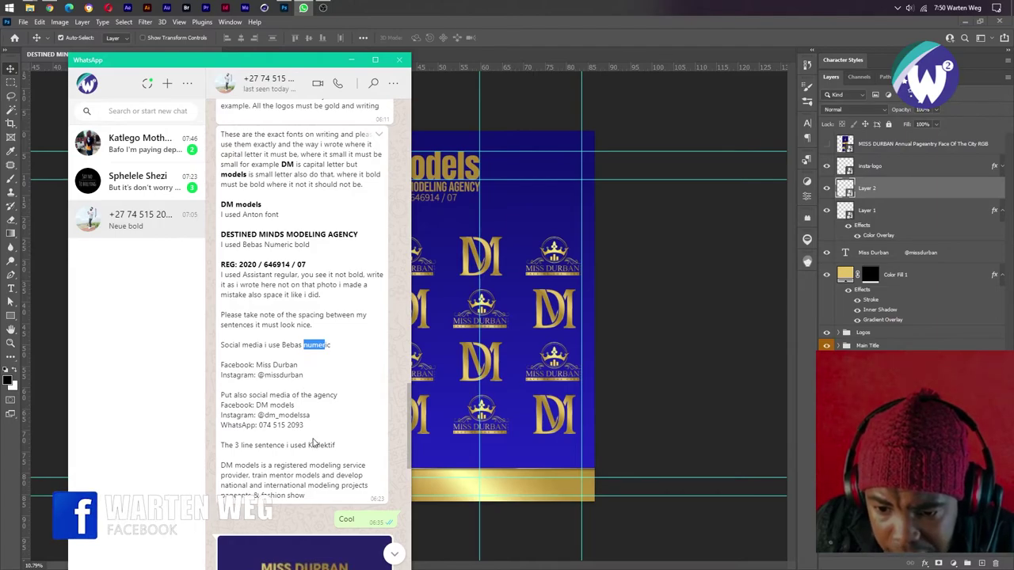
- Copy the agency's social media details from the chat and paste them as new text on the gold bar
left_click_drag(312, 431, 257, 406)
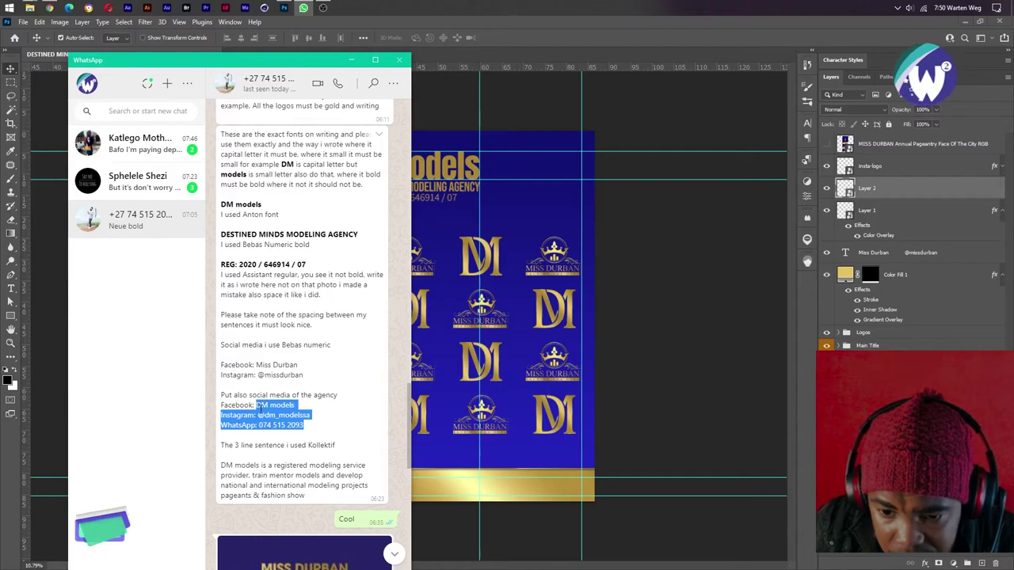
right_click(261, 410)
left_click(279, 420)
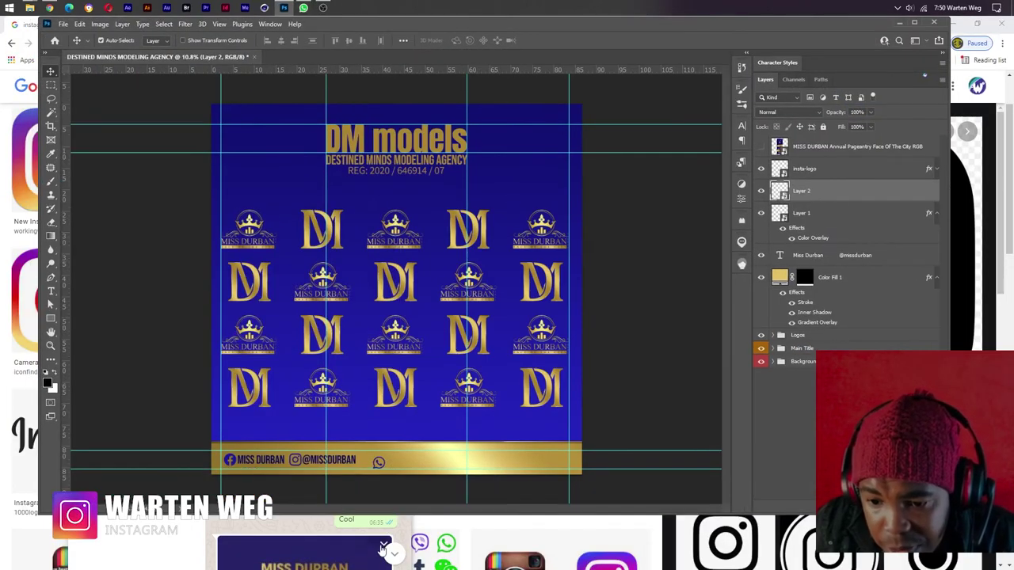
double_click(433, 27)
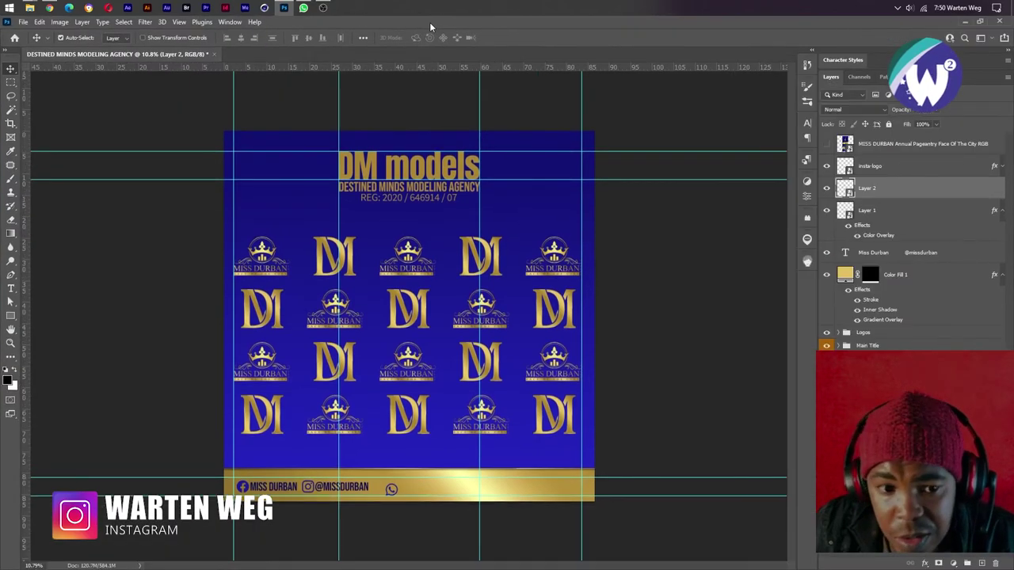
left_click(402, 497)
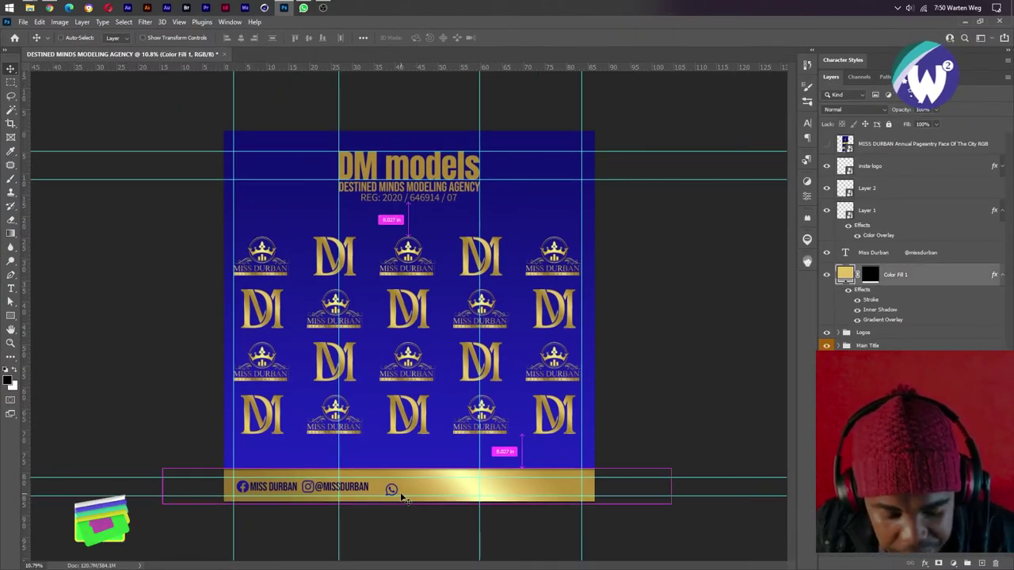
key("t")
left_click(402, 483)
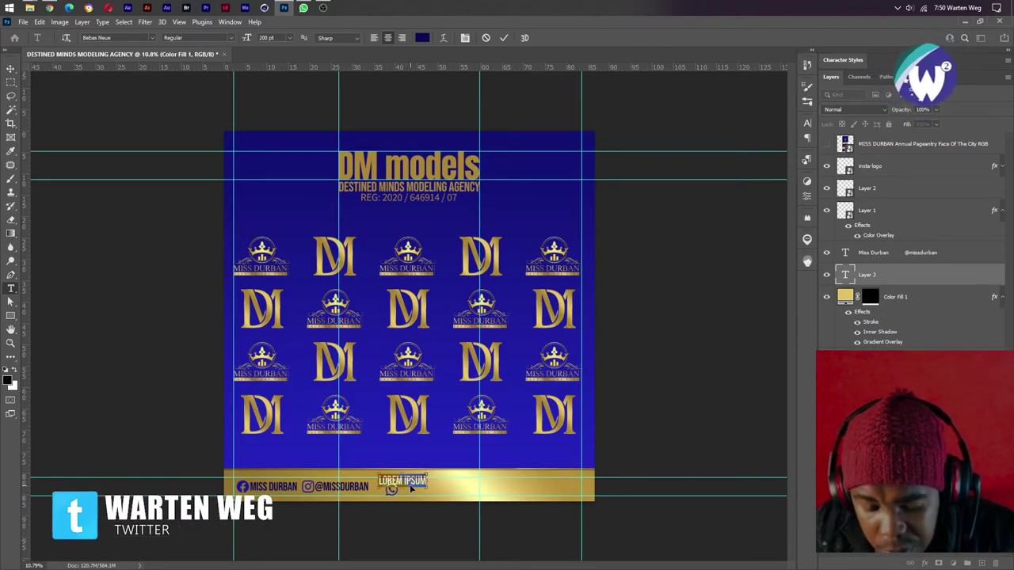
key("ctrl+v")
key("ctrl+Return")
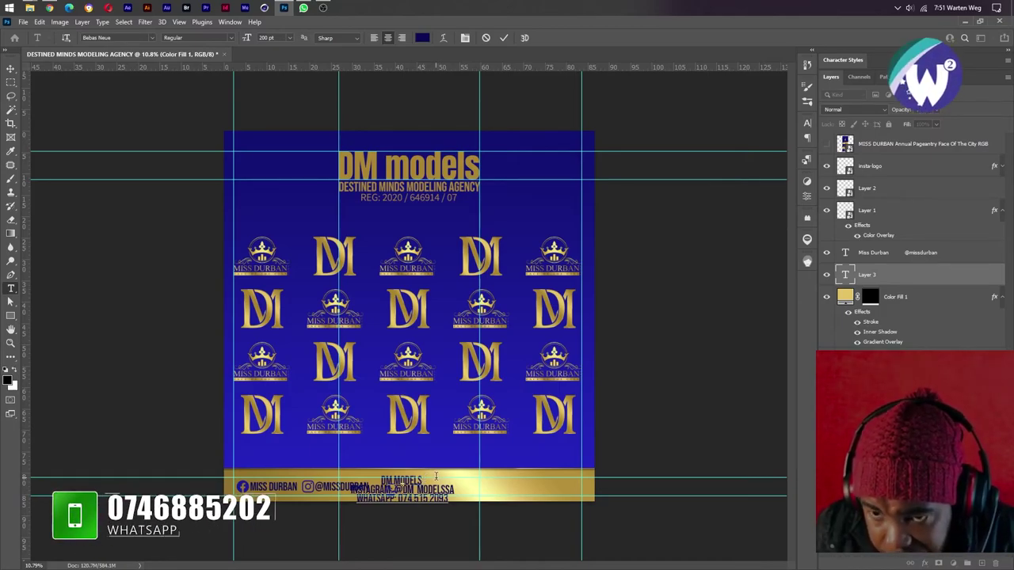
left_click(503, 37)
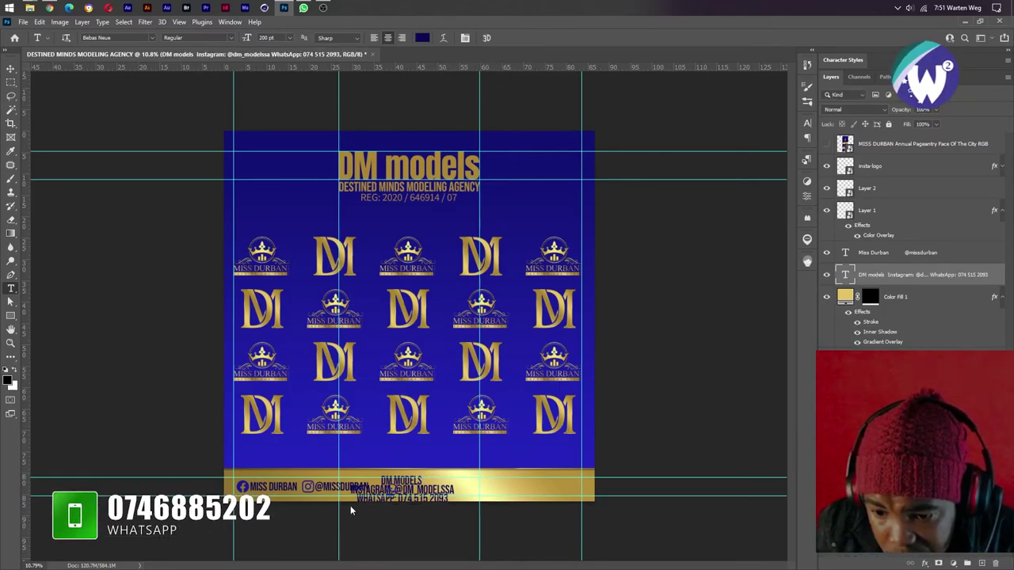
scroll(351, 500, "up", 5)
left_click(304, 460)
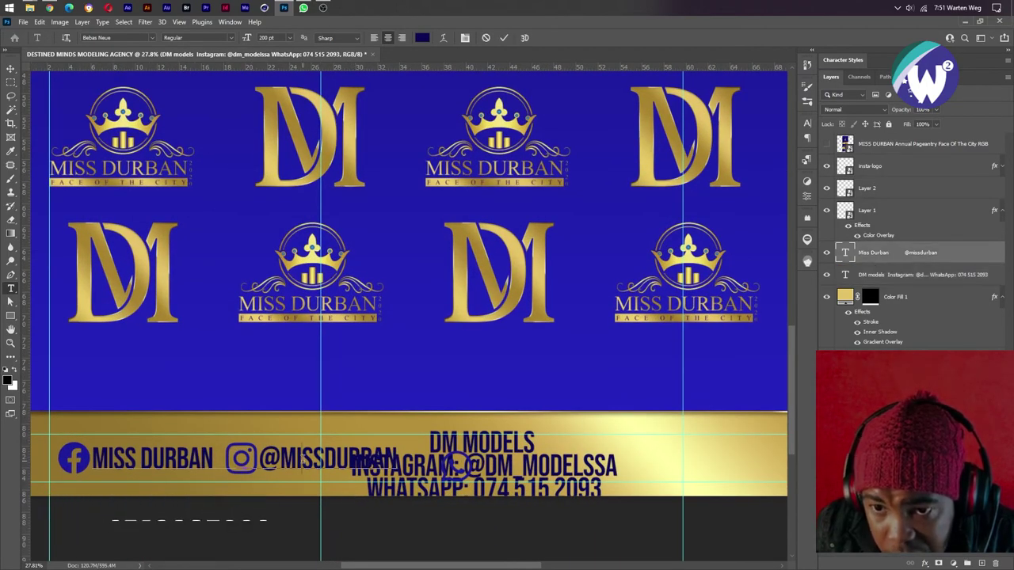
key("Escape")
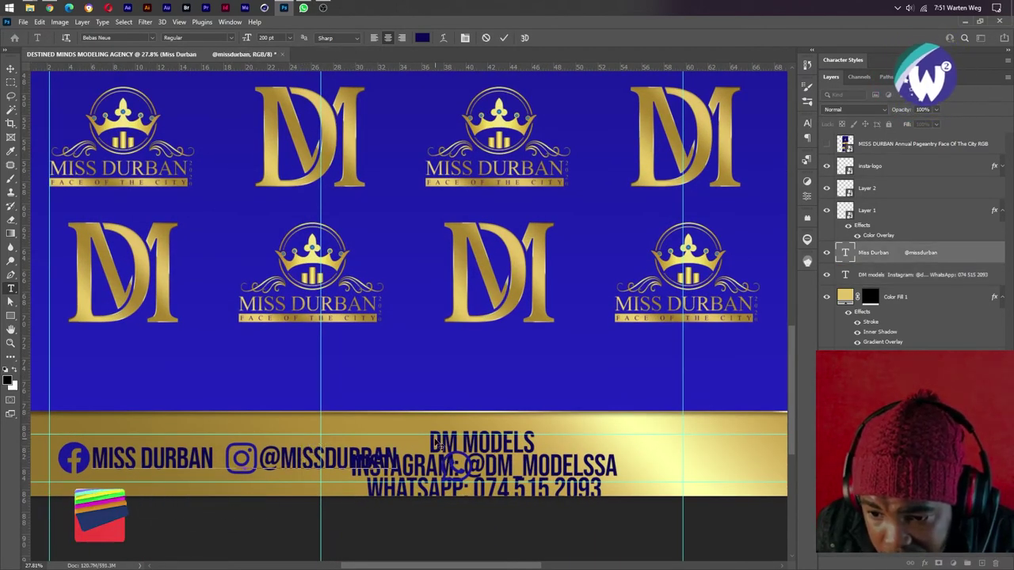
left_click(532, 438)
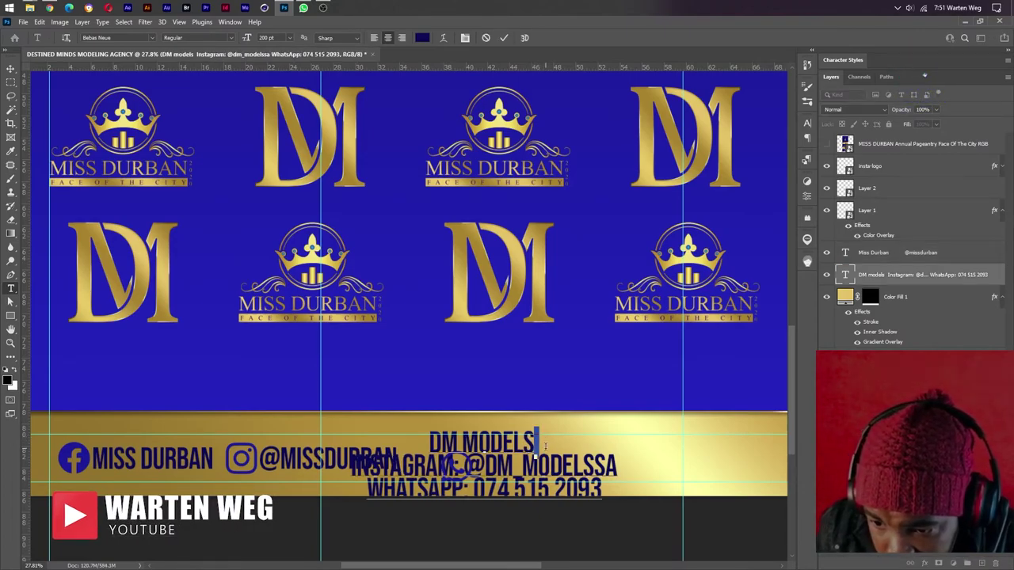
key("shift+Down")
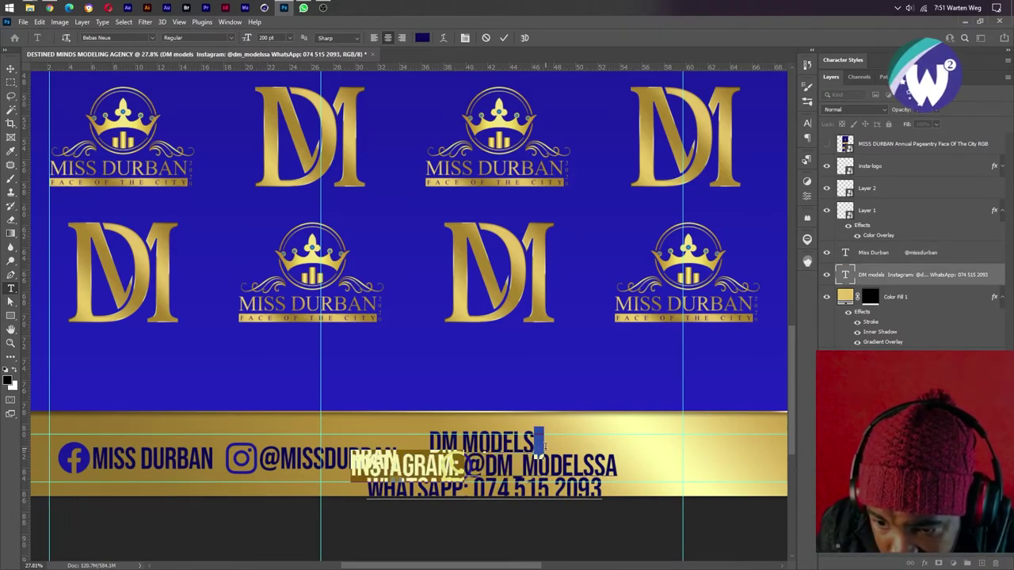
key("BackSpace")
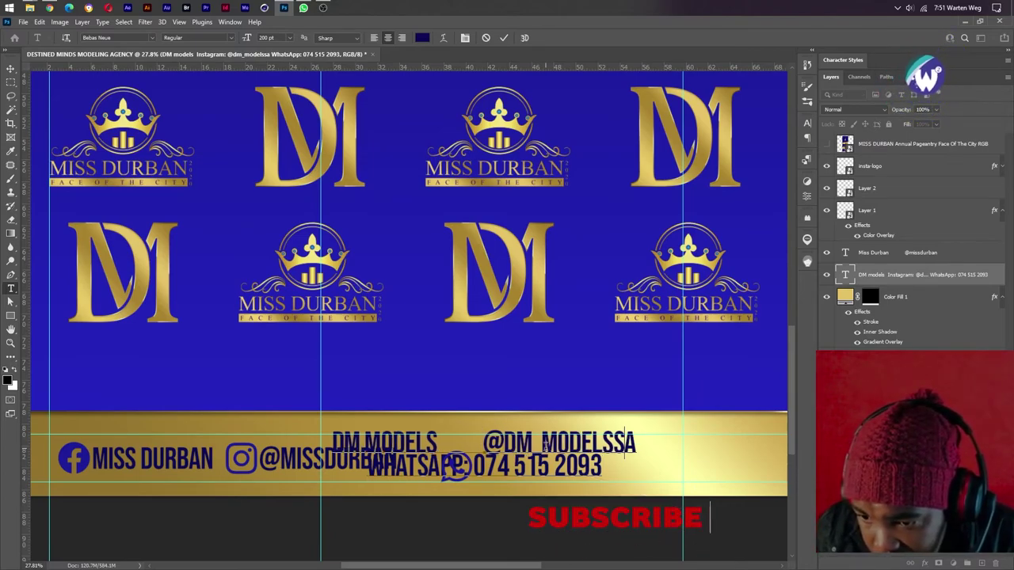
key("shift+Right")
key("shift+Right")
key("shift+Right")
key("shift+Right")
key("shift+Right")
key("shift+Right")
key("shift+Right")
key("shift+Right")
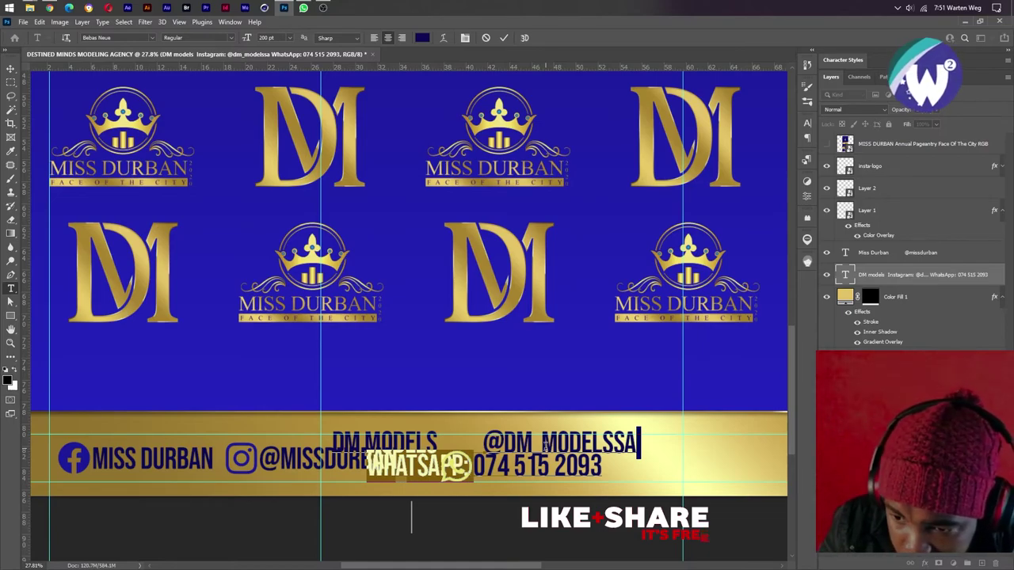
key("Delete")
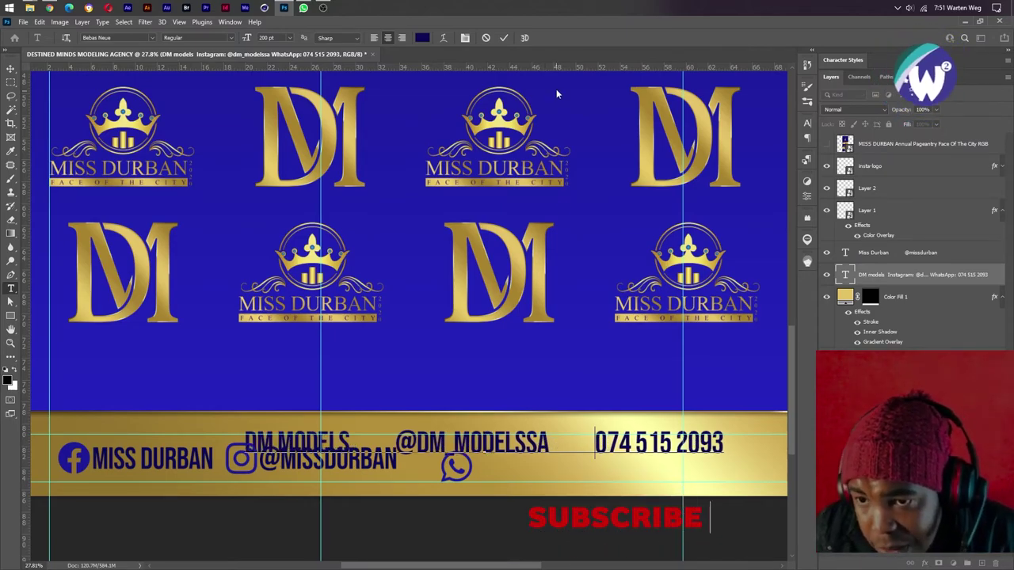
key("ctrl+Return")
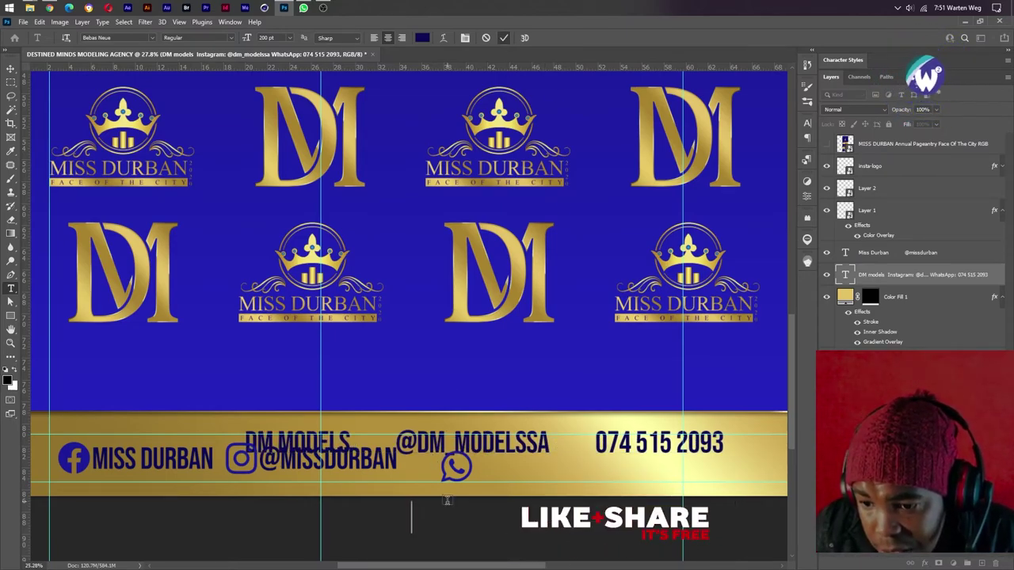
scroll(447, 505, "down", 3)
scroll(388, 357, "down", 4)
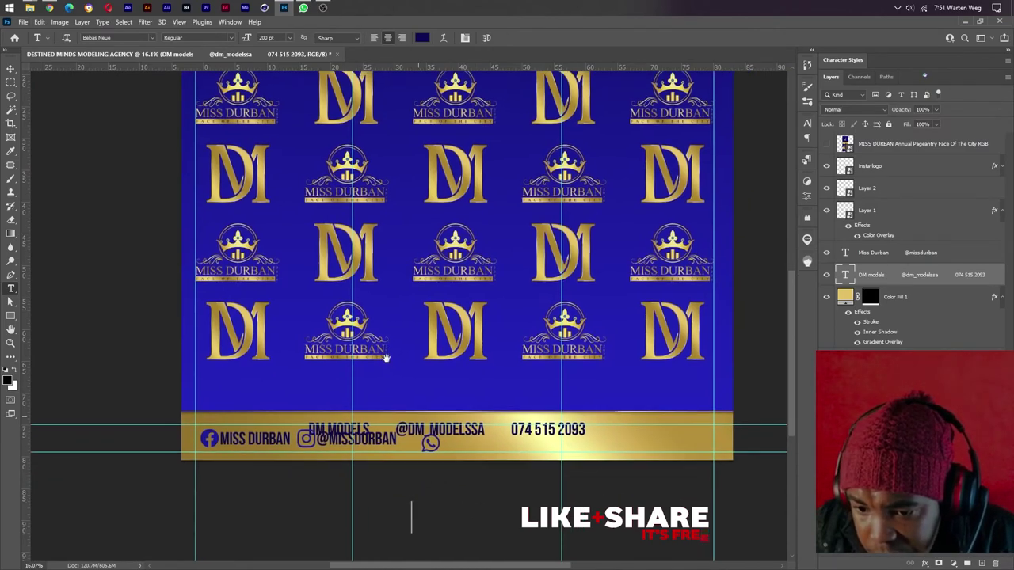
scroll(357, 293, "right", 2)
- Reposition the agency contact text to the right along the gold bar
left_click(10, 68)
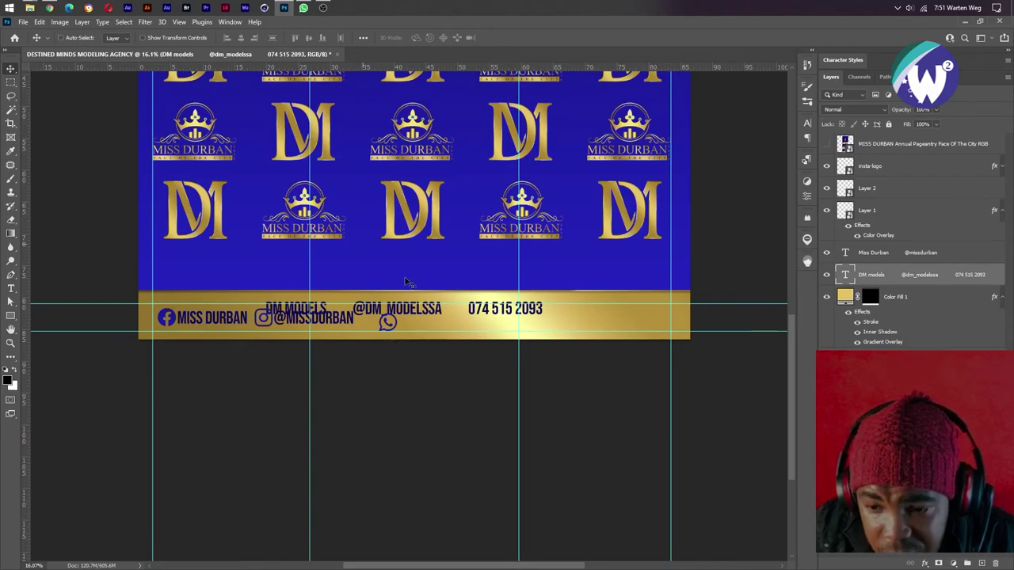
left_click_drag(423, 312, 537, 319)
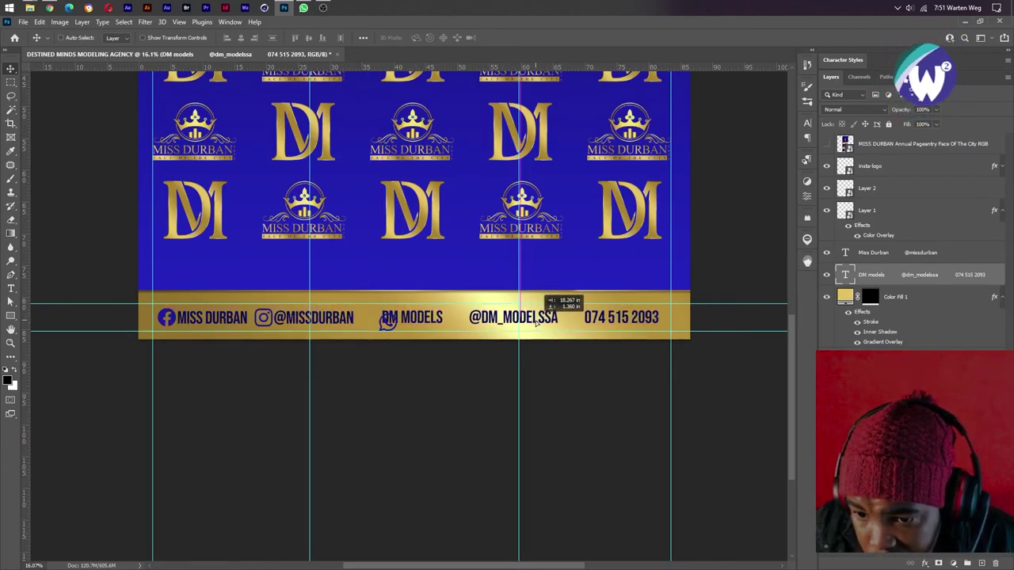
scroll(441, 352, "up", 2)
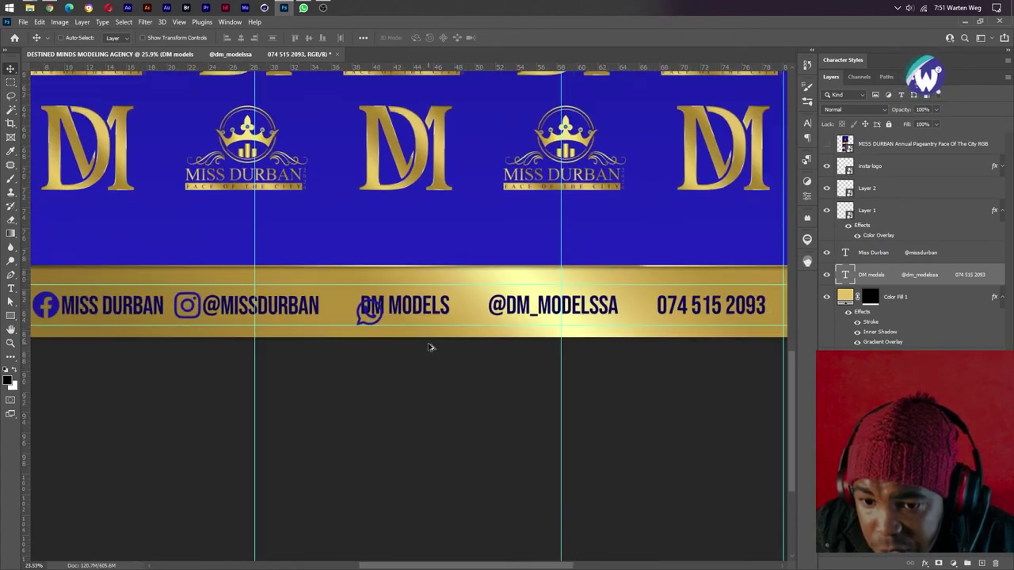
scroll(430, 346, "up", 1)
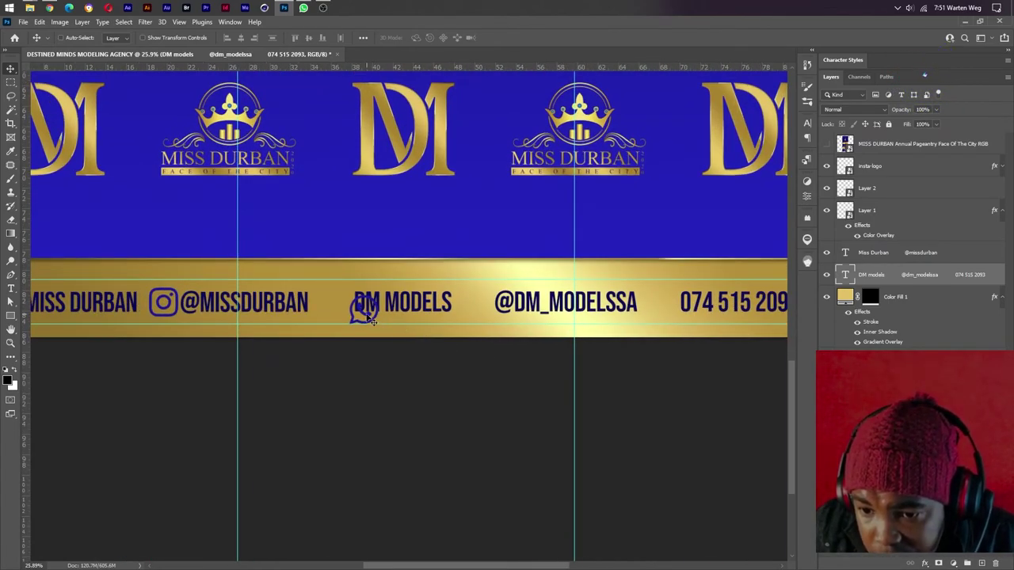
mouse_move(372, 320)
left_mouse_down()
mouse_move(352, 316)
mouse_move(373, 316)
left_mouse_up()
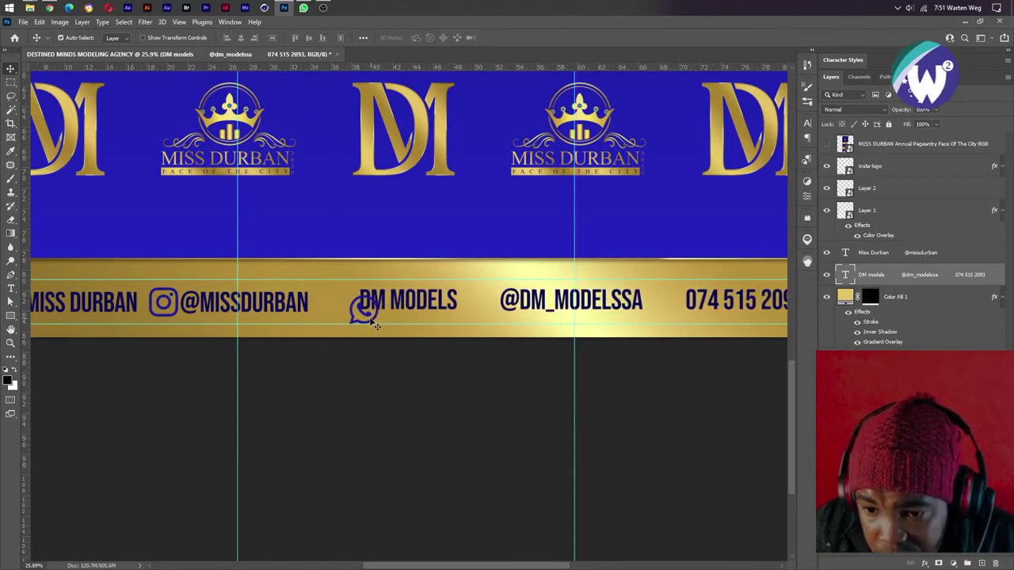
left_click_drag(373, 321, 673, 311)
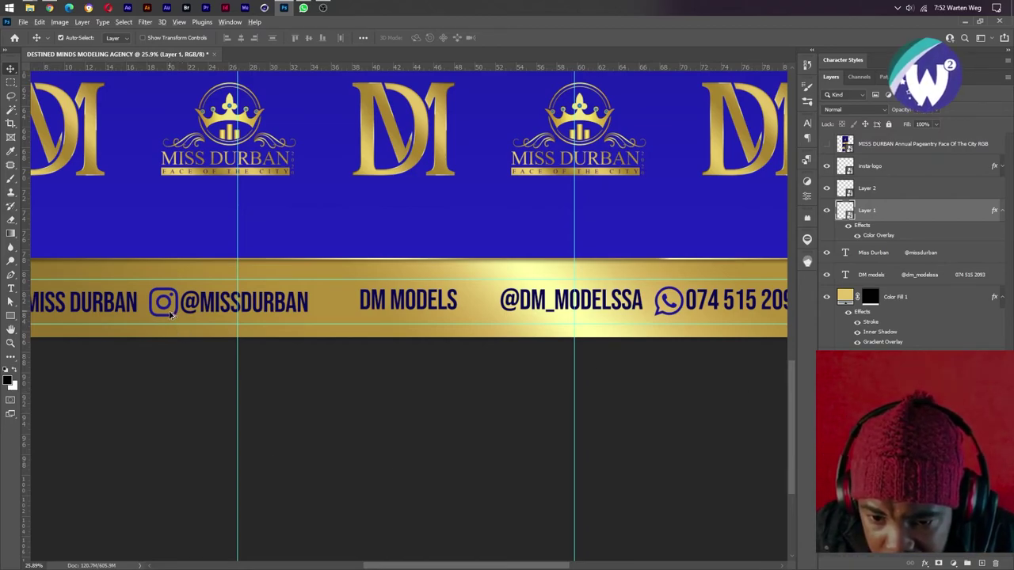
left_click_drag(175, 324, 499, 316)
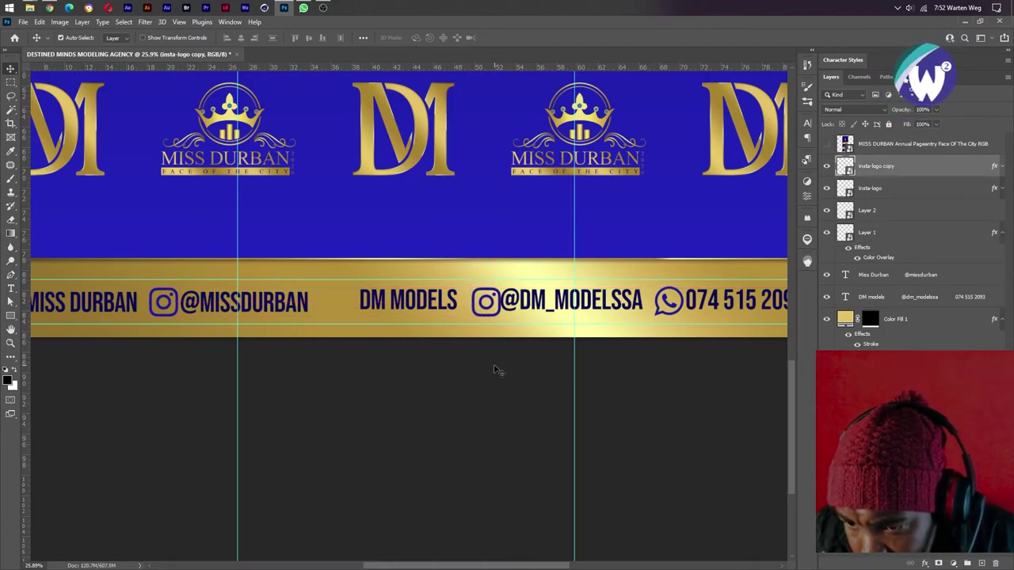
key("Left")
key("Left")
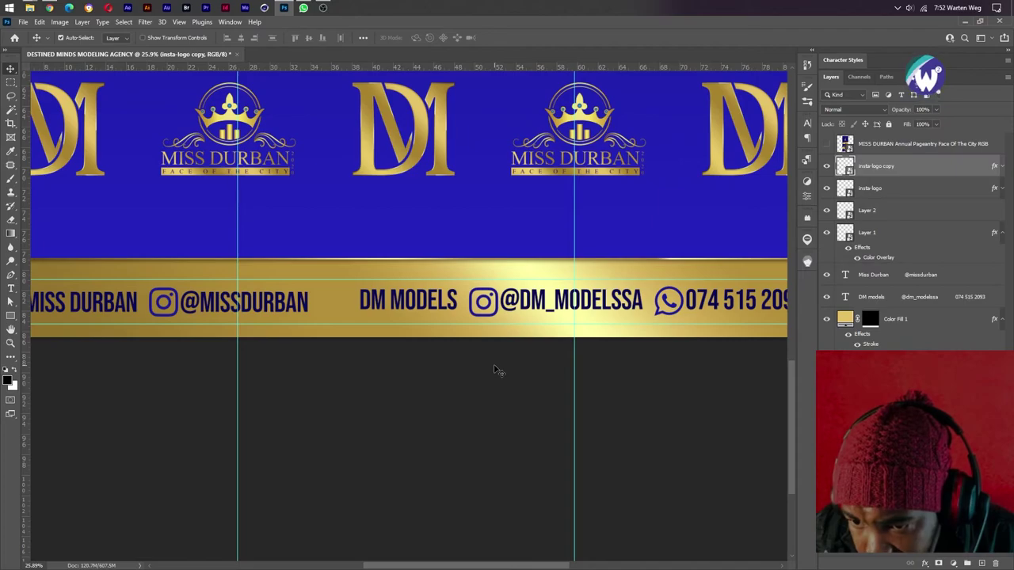
left_click_drag(267, 301, 462, 327)
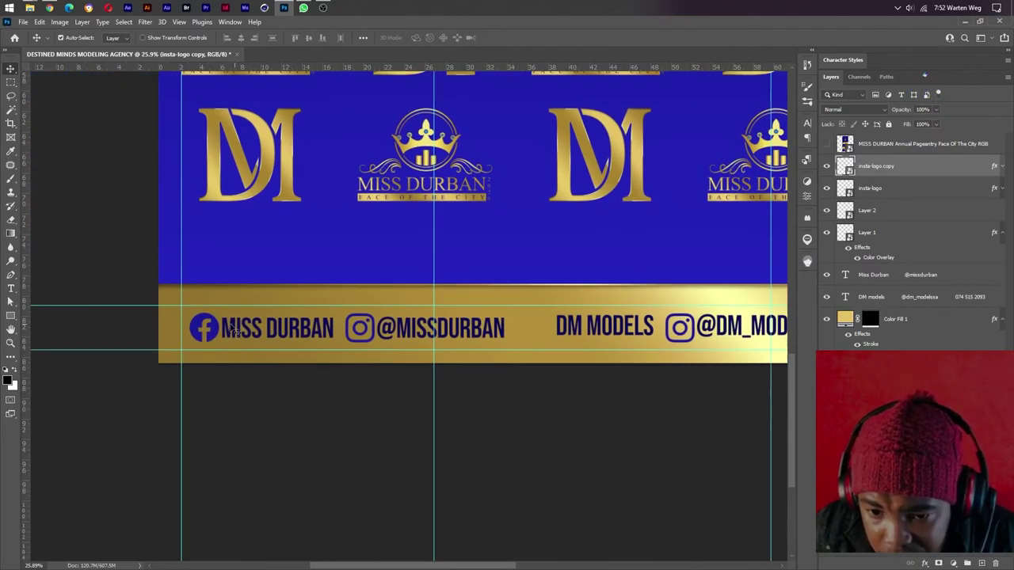
left_click_drag(231, 329, 550, 330)
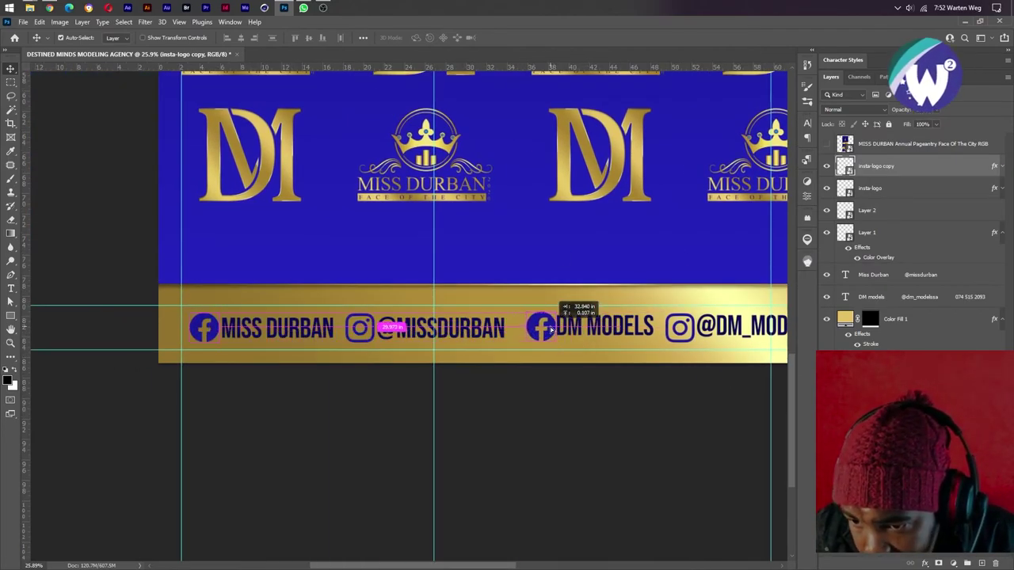
left_click_drag(551, 329, 548, 329)
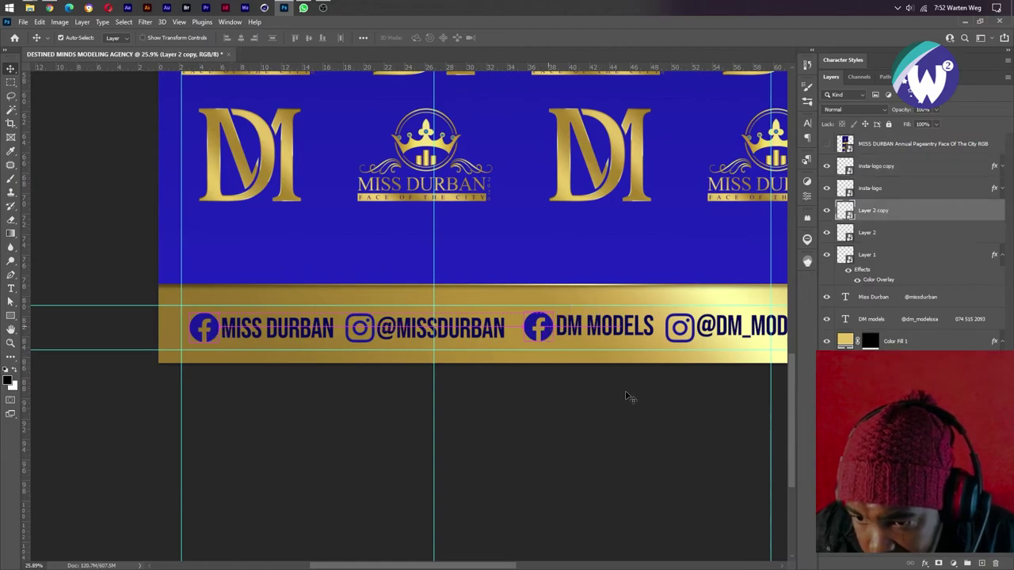
- Select all the icon and contact text layers in the Layers panel
scroll(622, 394, "down", 1)
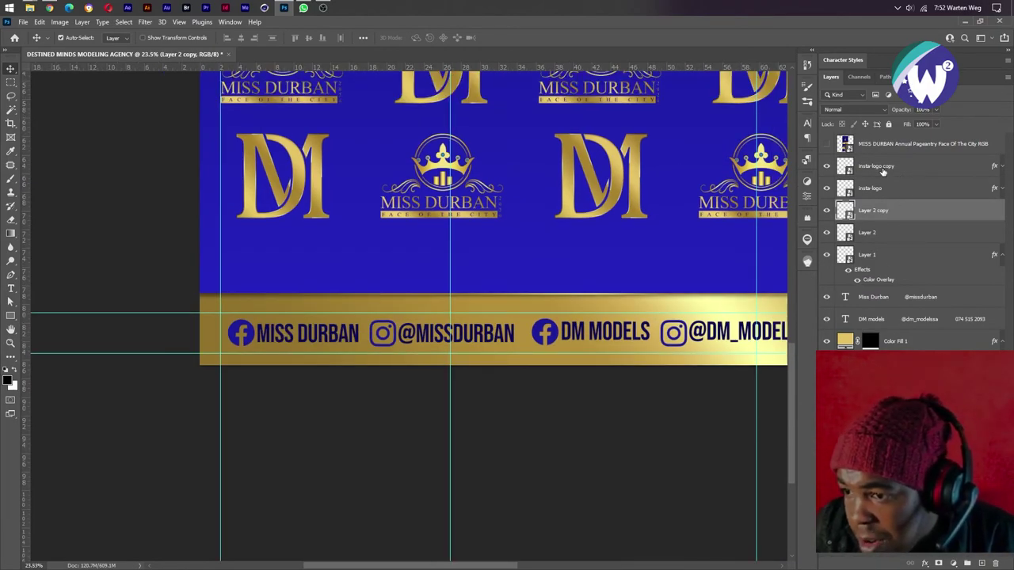
left_click(880, 168)
left_click(871, 319, "shift")
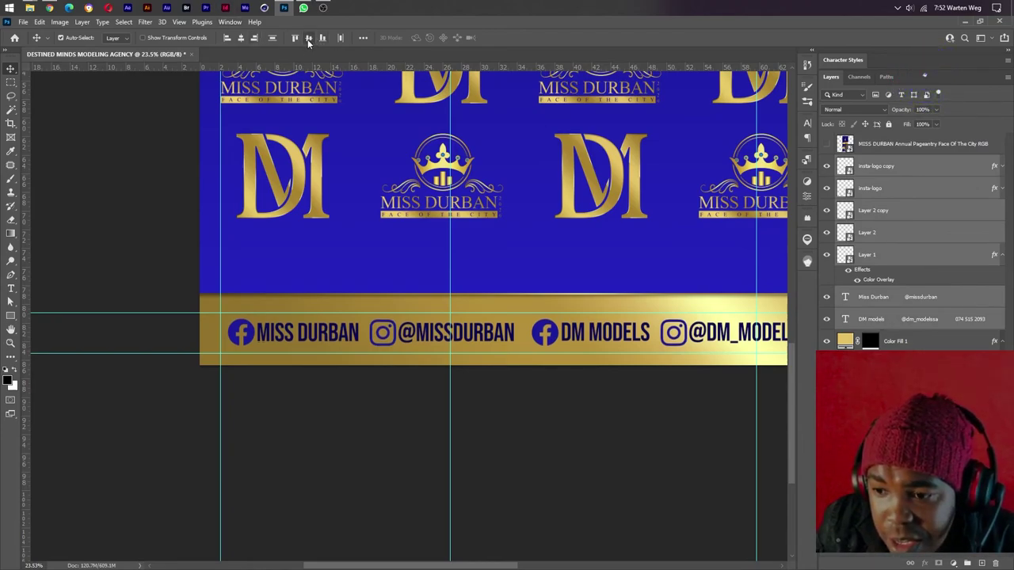
scroll(564, 370, "right", 5)
scroll(634, 365, "right", 5)
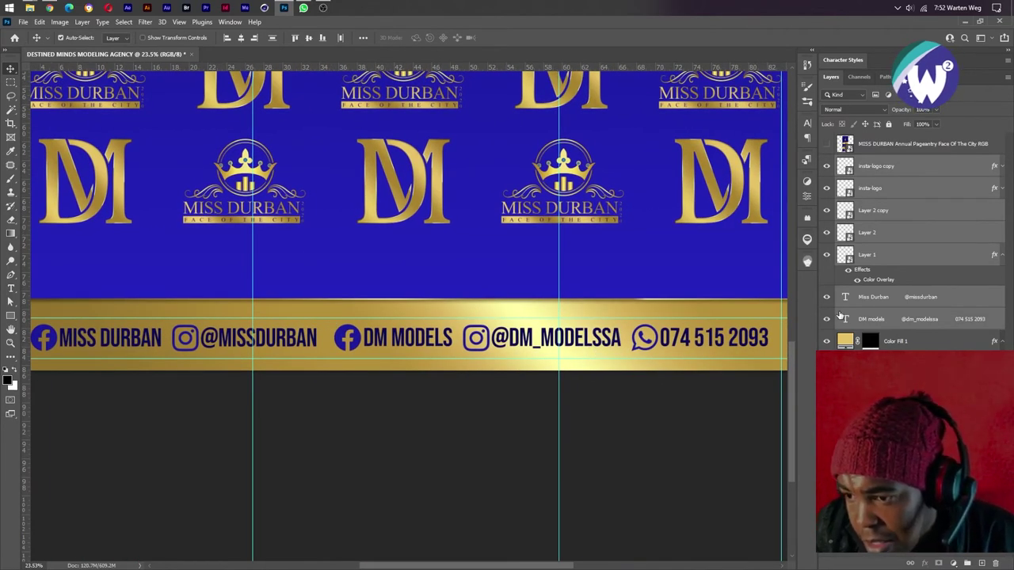
- Group the selected social-media layers and name the group SM
key("ctrl+g")
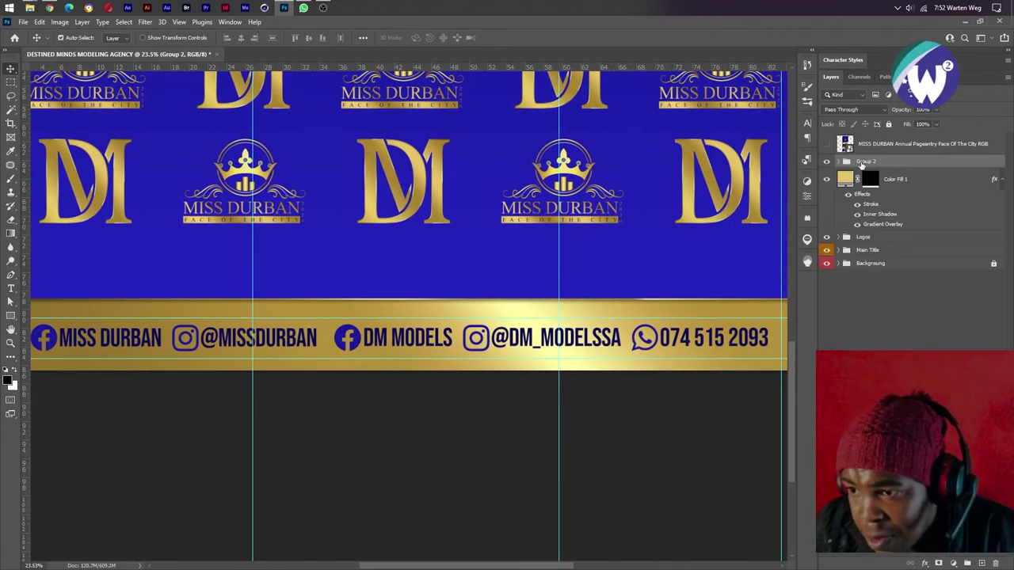
double_click(864, 161)
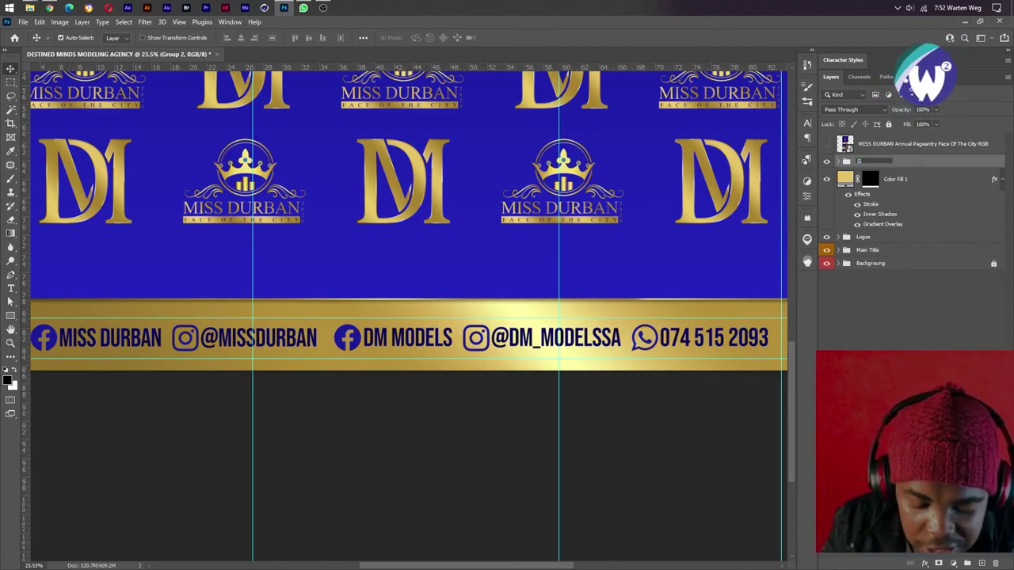
type("SM")
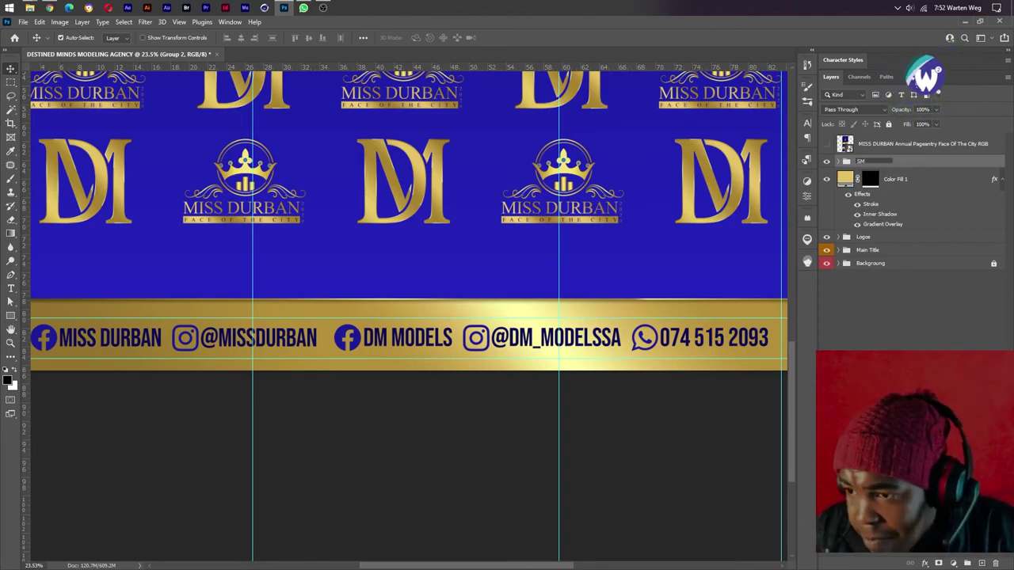
key("Return")
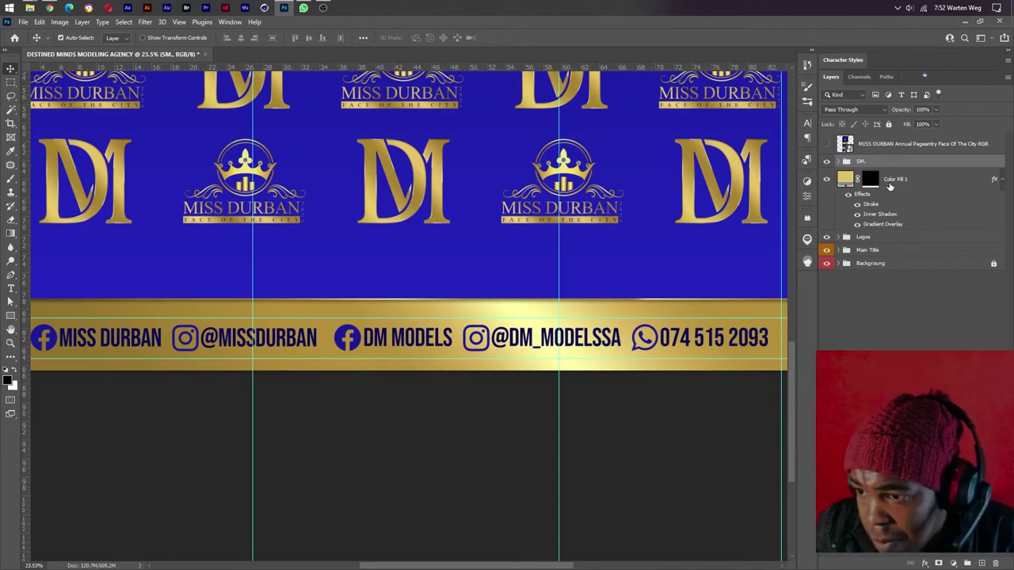
- Scale the SM group to about 80% and bring the WhatsApp brief back up
key("ctrl+t")
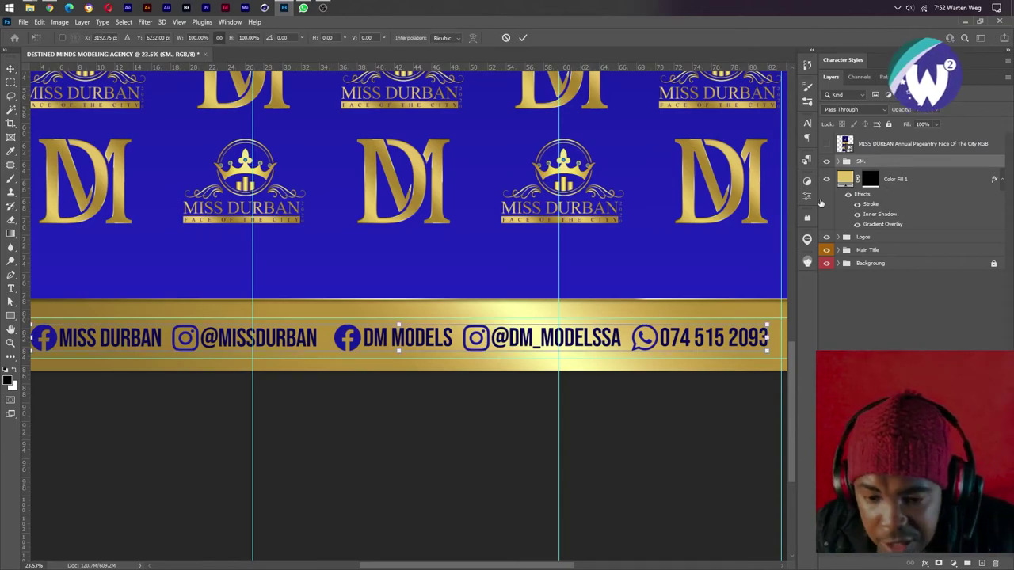
left_click_drag(398, 350, 433, 328)
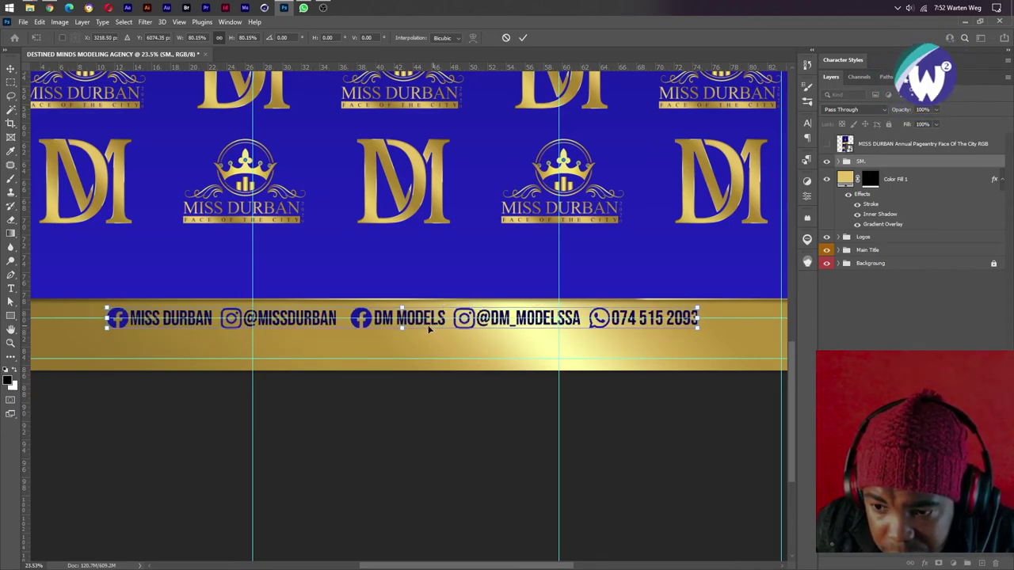
left_click(523, 37)
left_click(304, 8)
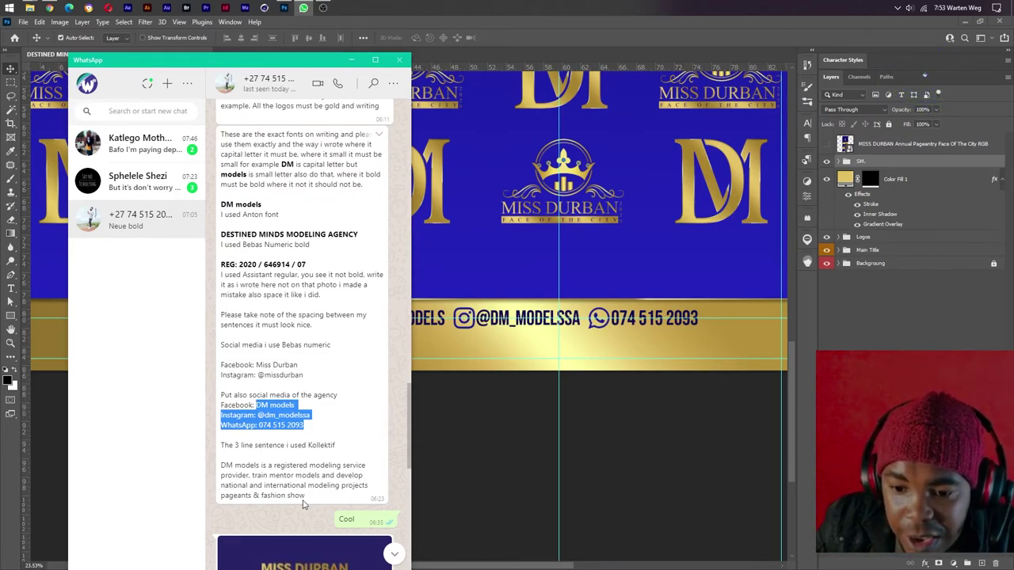
- Paste the brief's 'registered modeling service provider' sentence as a new text line in the gold bar
left_click_drag(301, 503, 220, 473)
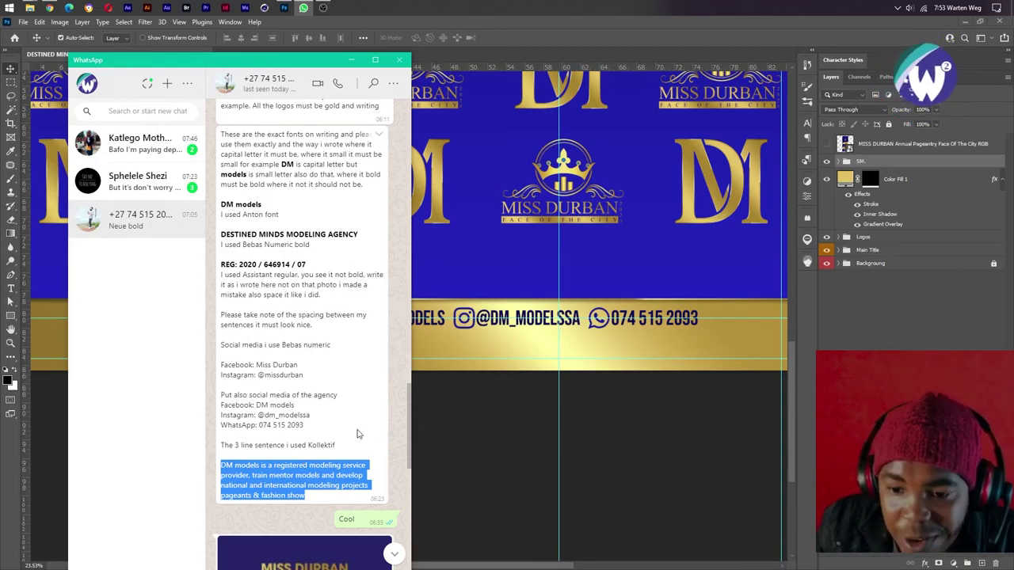
double_click(310, 445)
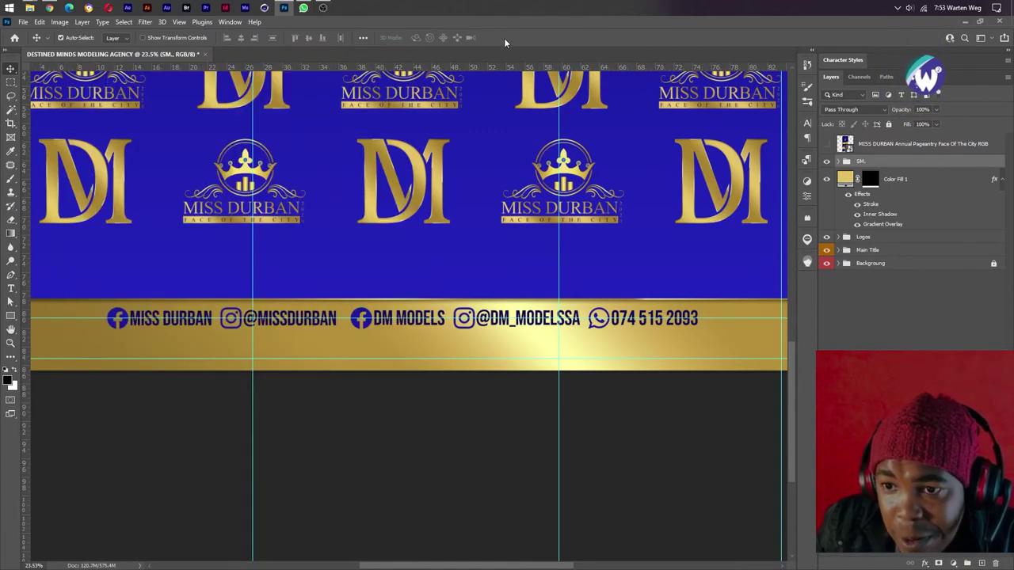
left_click(351, 60)
key("t")
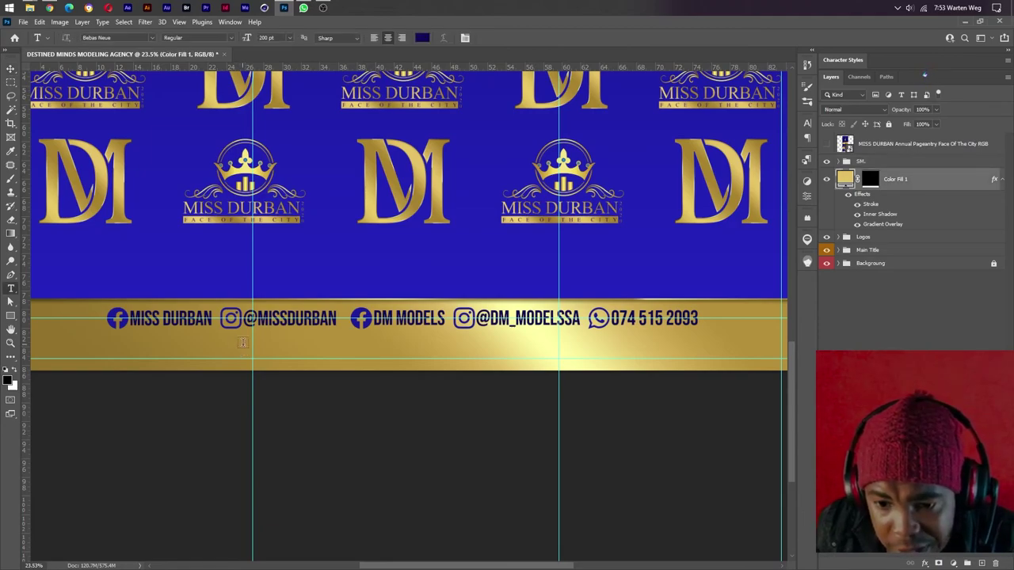
left_click(242, 349)
key("ctrl+v")
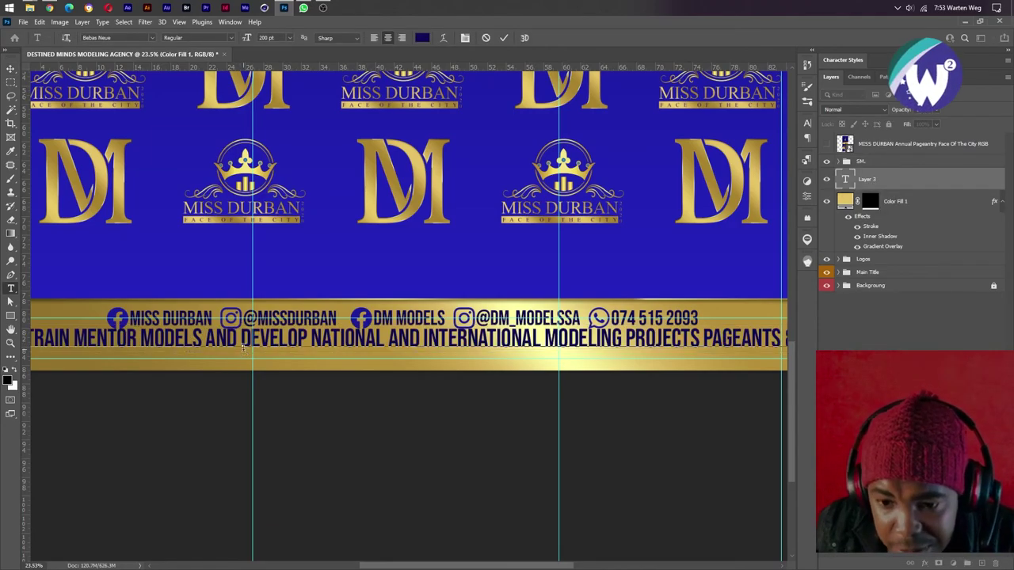
left_click_drag(305, 373, 303, 384)
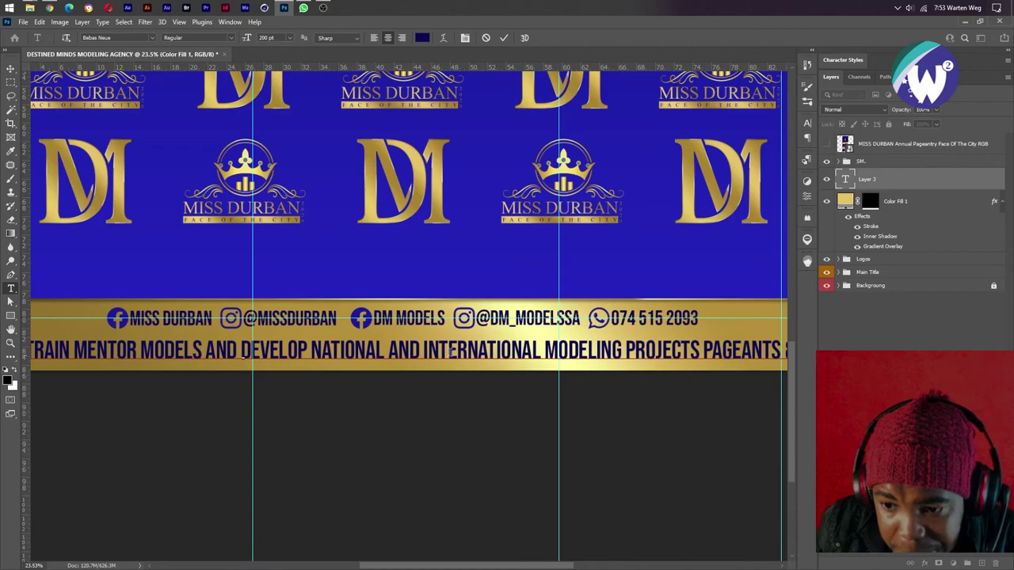
left_click(506, 38)
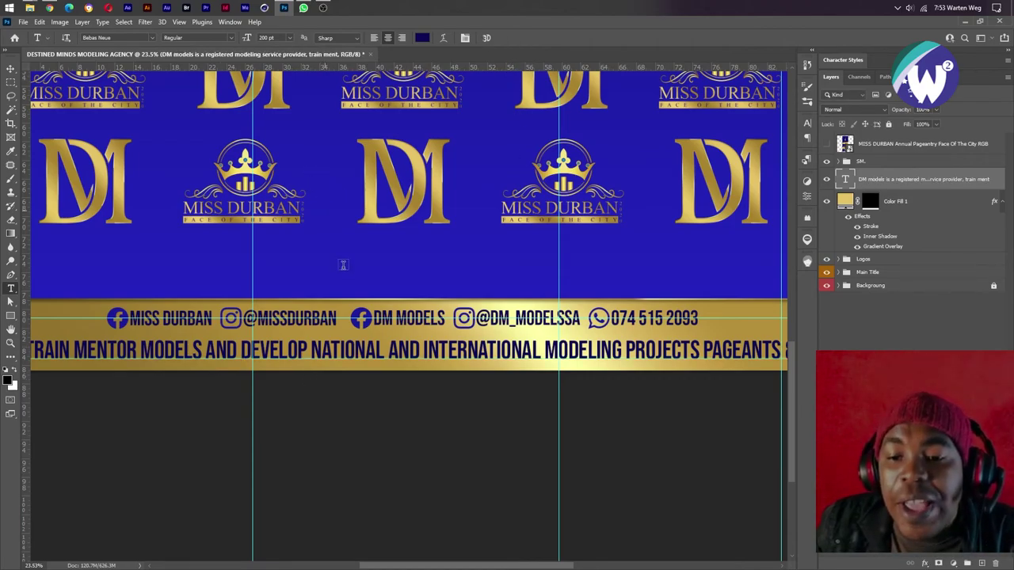
key("ctrl+0")
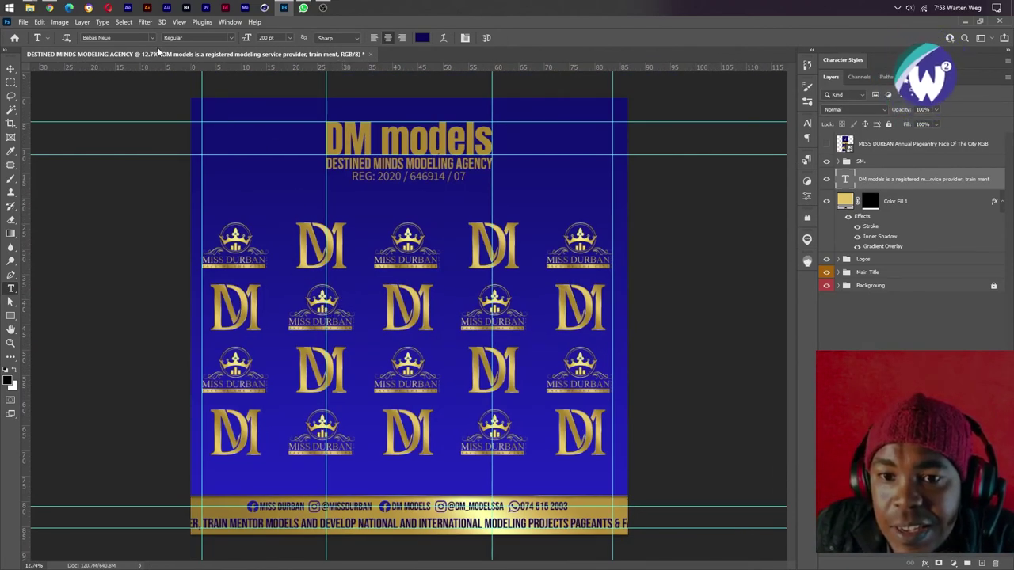
- Set the description in Kollektif and wrap it into a two-line paragraph box
left_click(127, 38)
type("k")
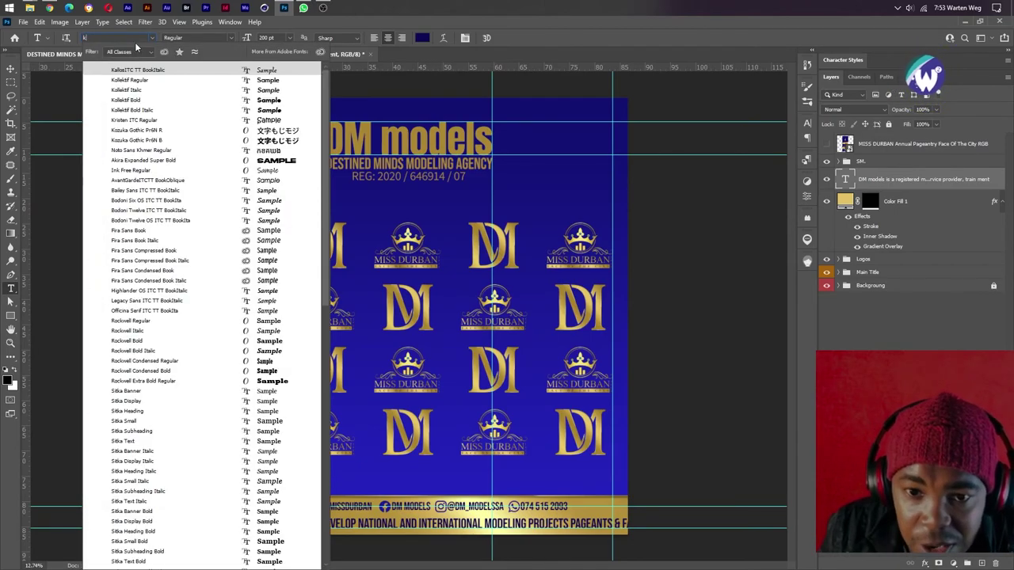
type("ollektif")
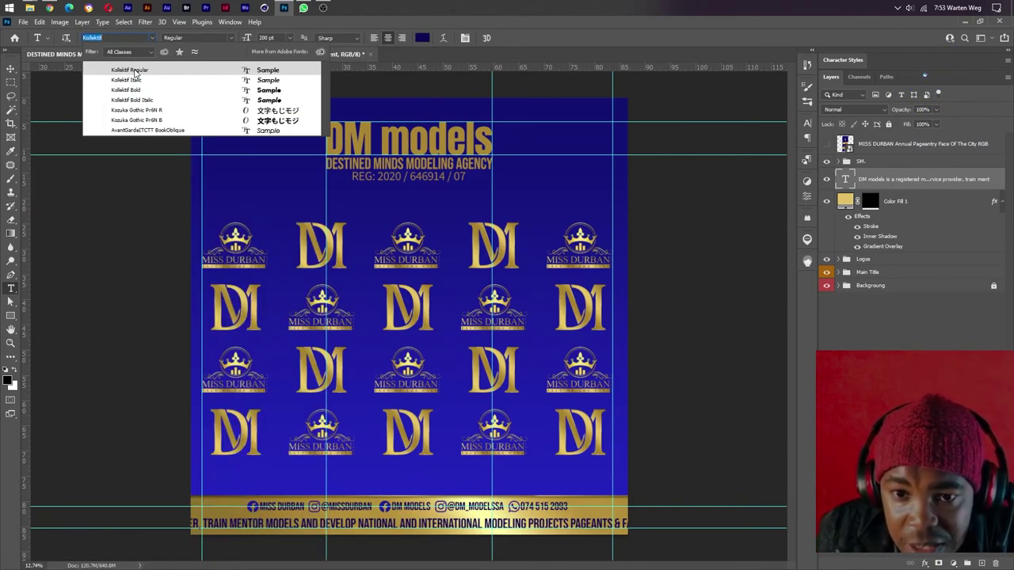
left_click(133, 69)
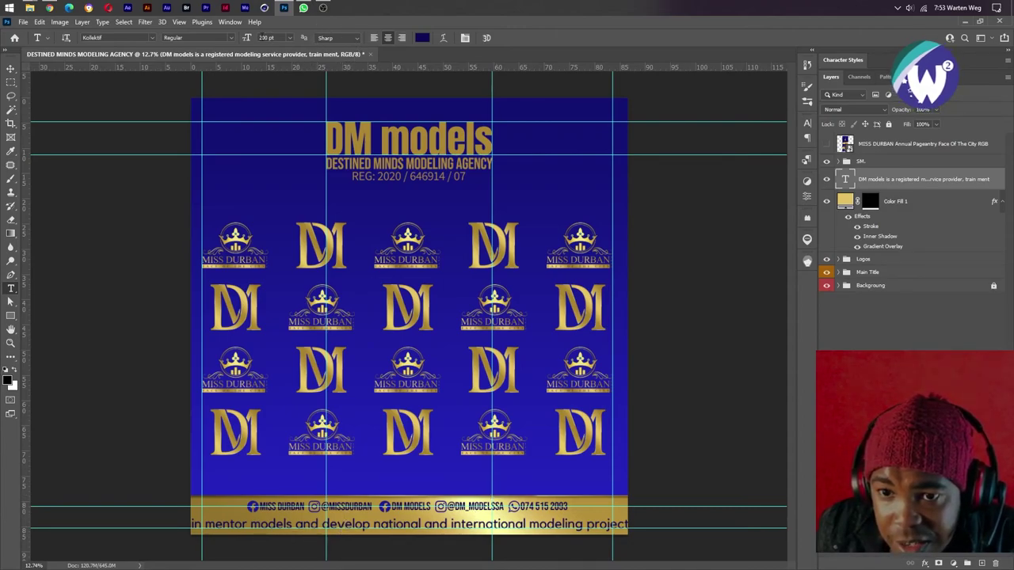
left_click_drag(248, 38, 221, 38)
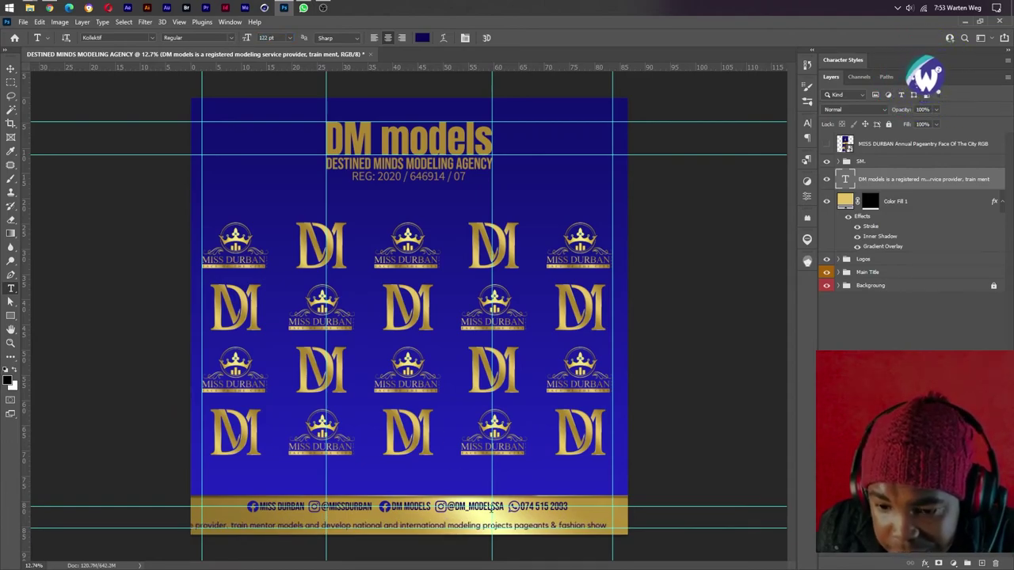
left_click(399, 522)
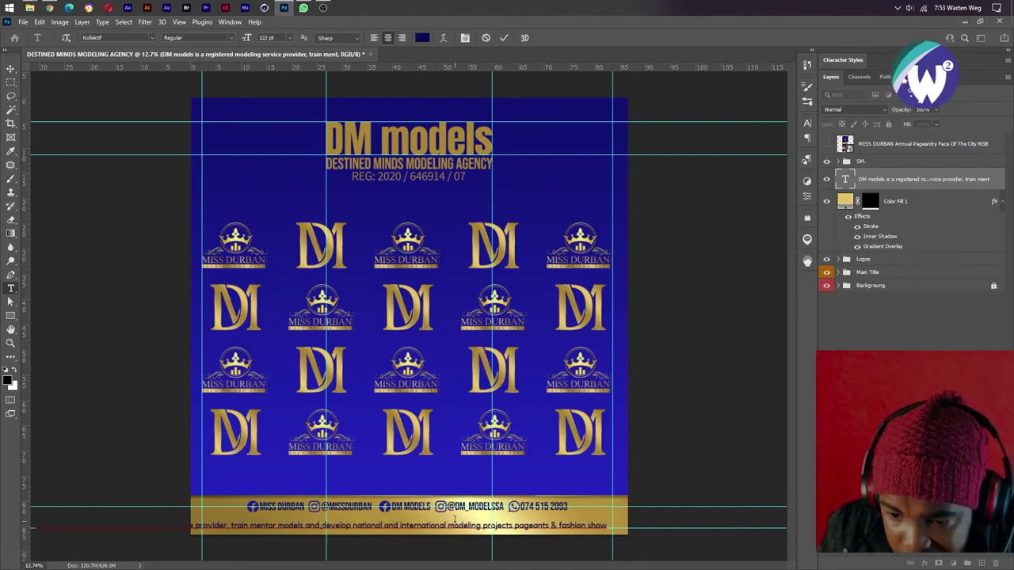
left_click_drag(454, 518, 432, 537)
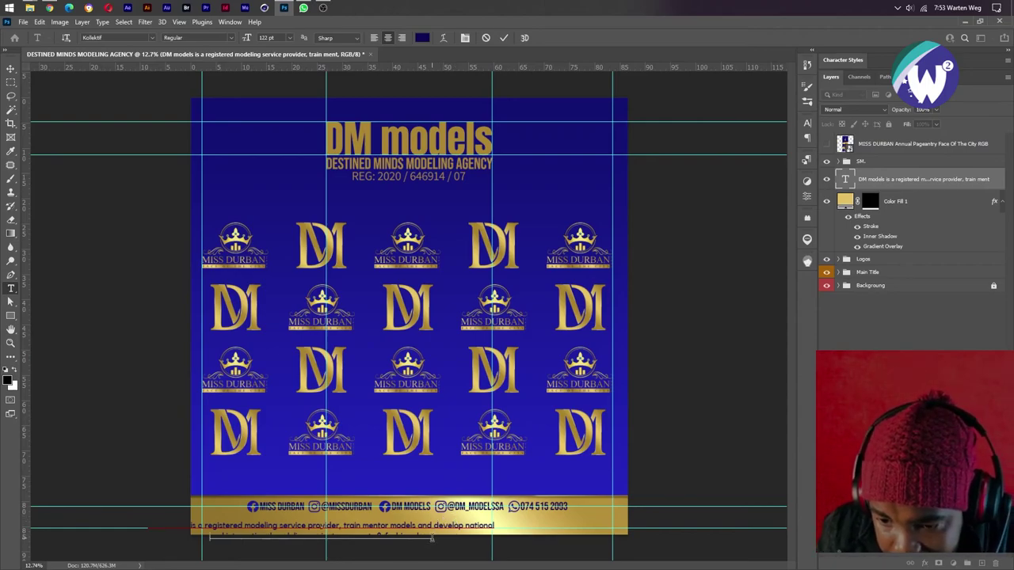
mouse_move(445, 536)
left_mouse_down()
mouse_move(513, 483)
mouse_move(522, 497)
left_mouse_up()
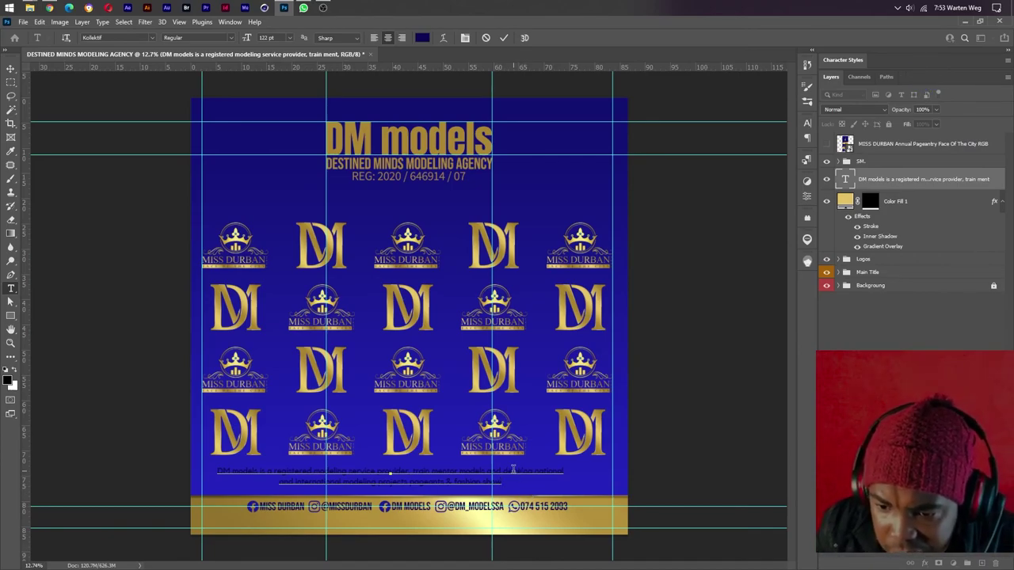
key("ctrl+Return")
- Move the description onto the gold footer and break the line after 'train mentor models'
left_click_drag(479, 485, 488, 530)
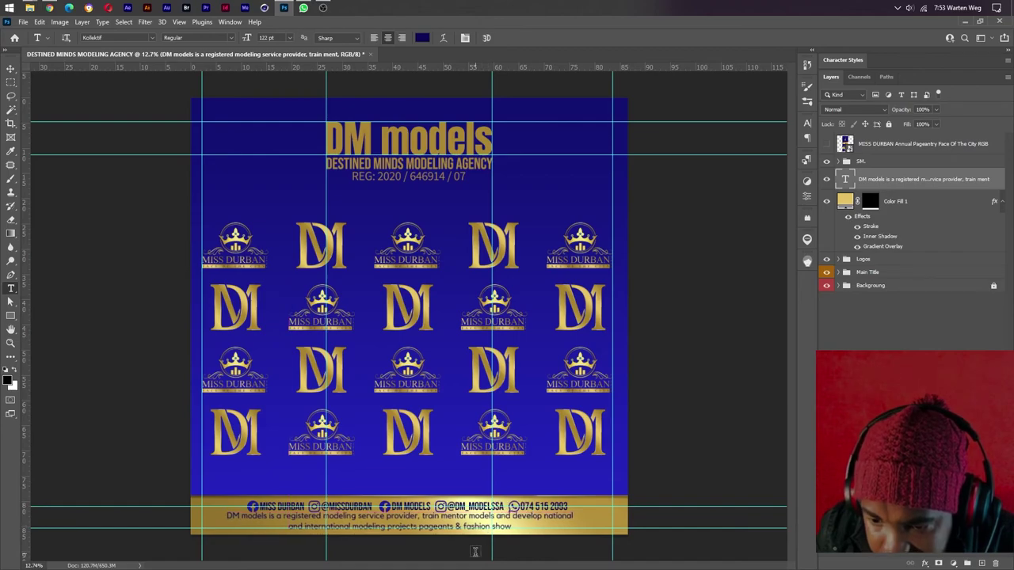
scroll(475, 546, "up", 5, "alt")
left_click_drag(435, 421, 467, 198)
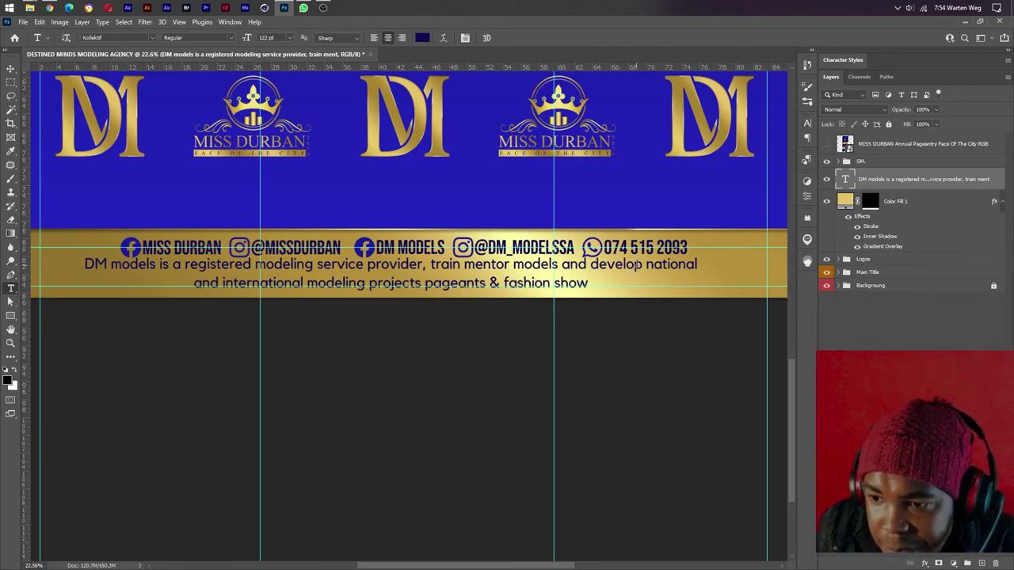
left_click(559, 266)
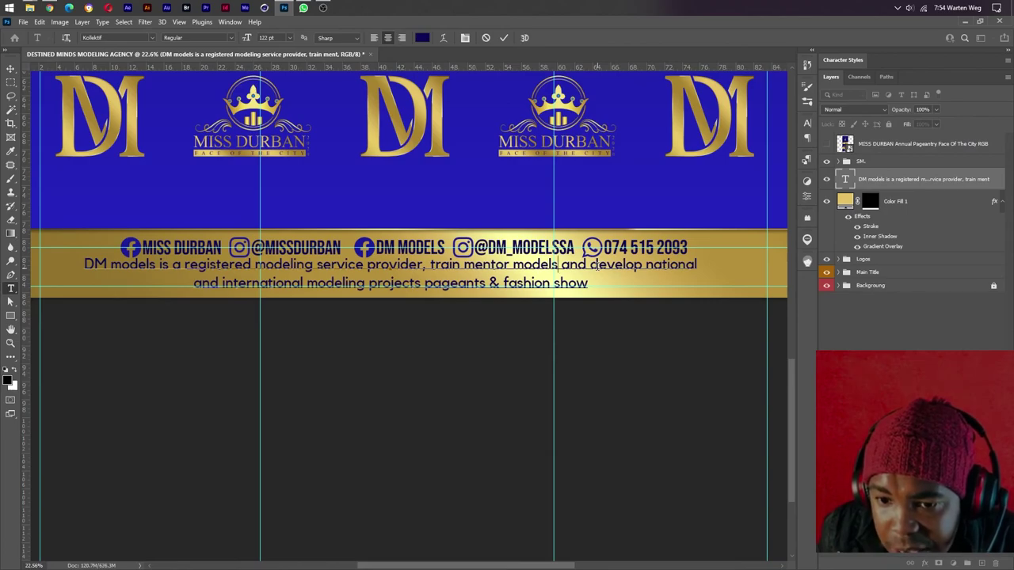
key("Delete")
key("Return")
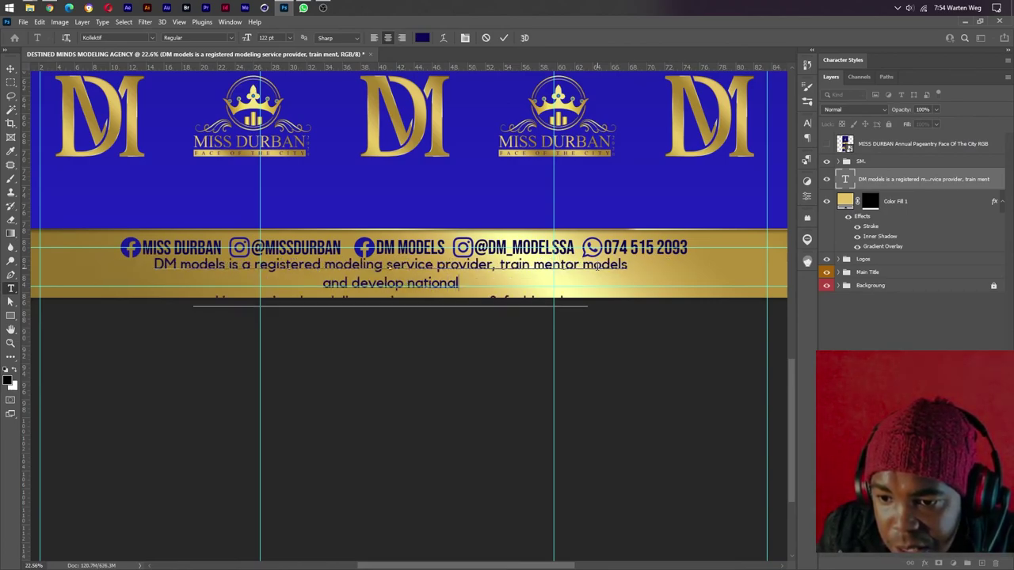
key("Delete")
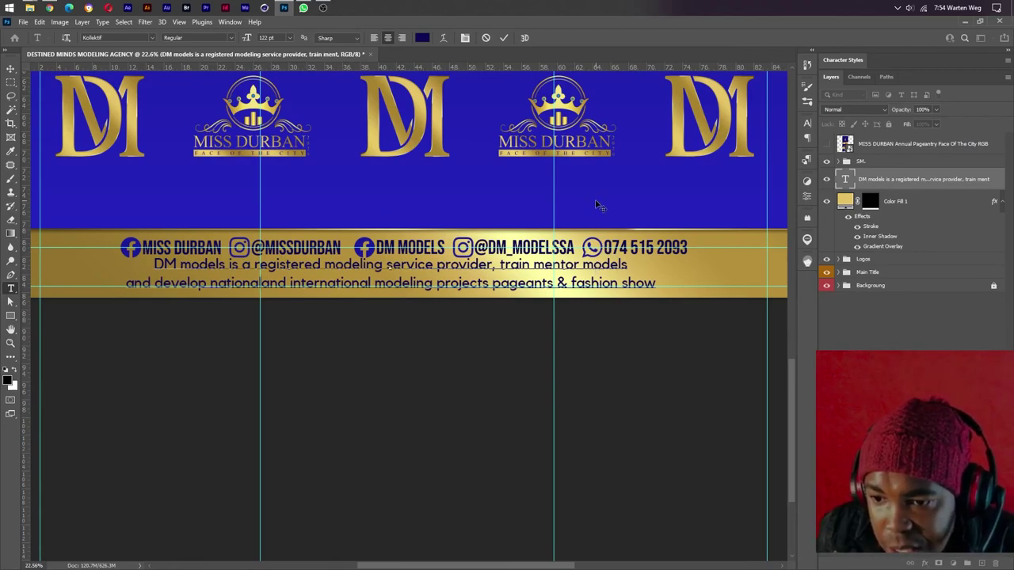
left_click(505, 38)
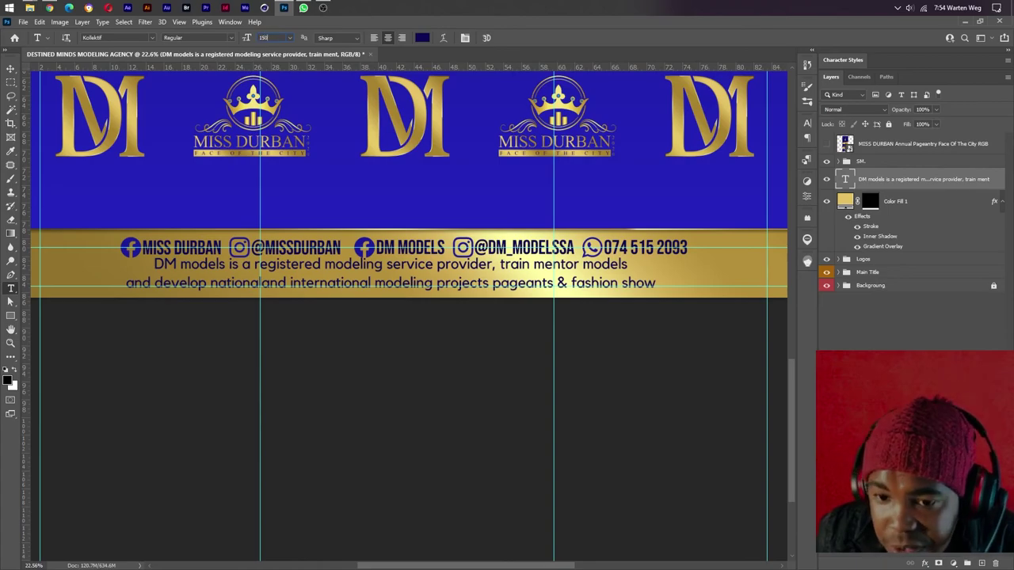
- Set the description to 165 pt font size with 142 pt leading
type("150")
key("Return")
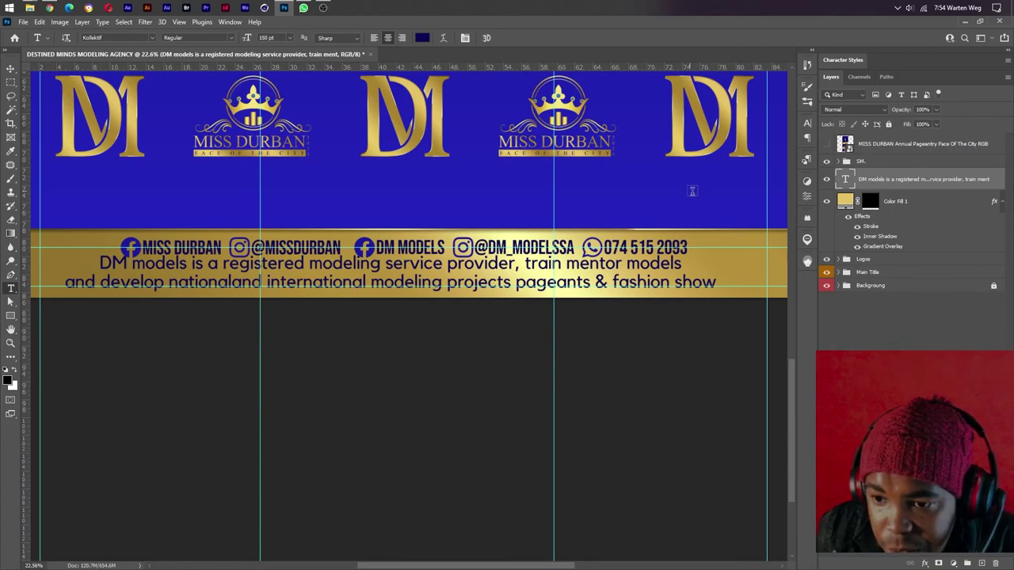
left_click(807, 125)
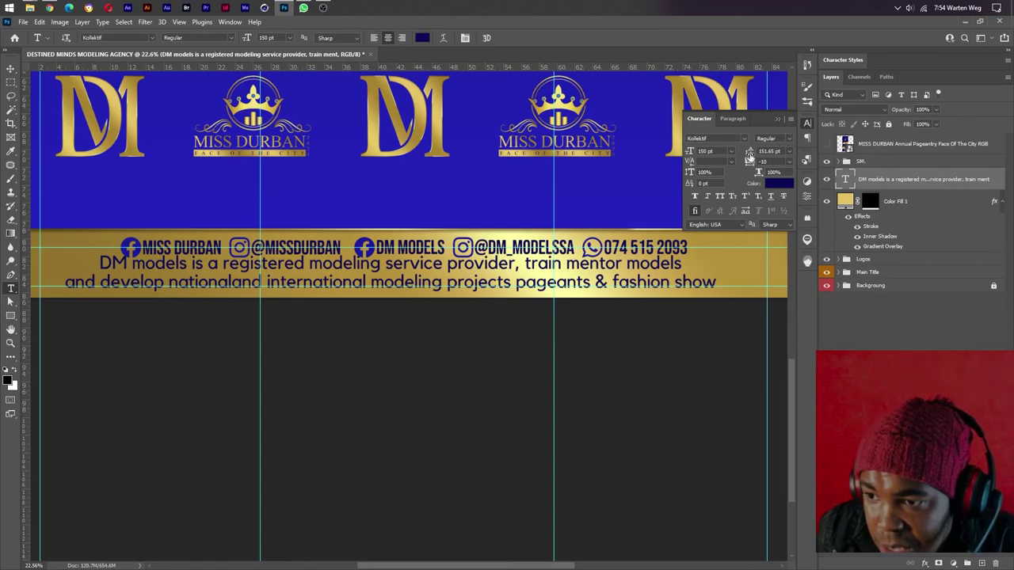
left_click_drag(749, 156, 747, 153)
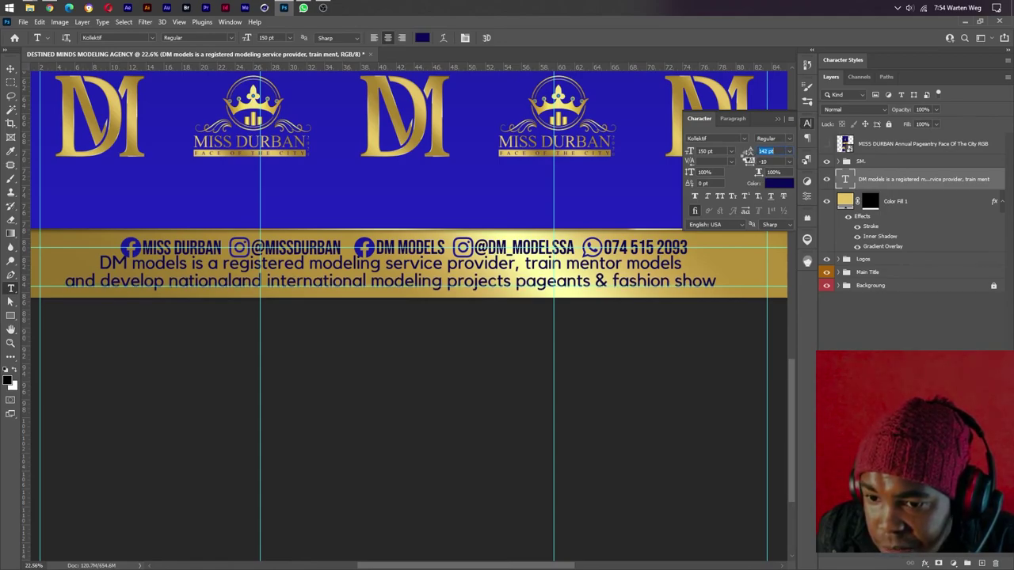
left_click(719, 150)
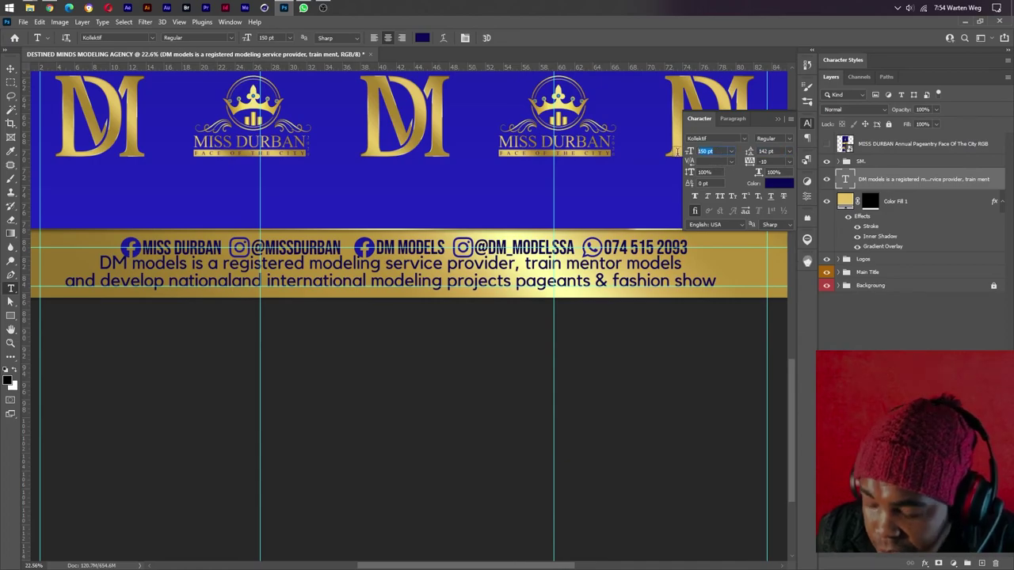
type("180")
key("Return")
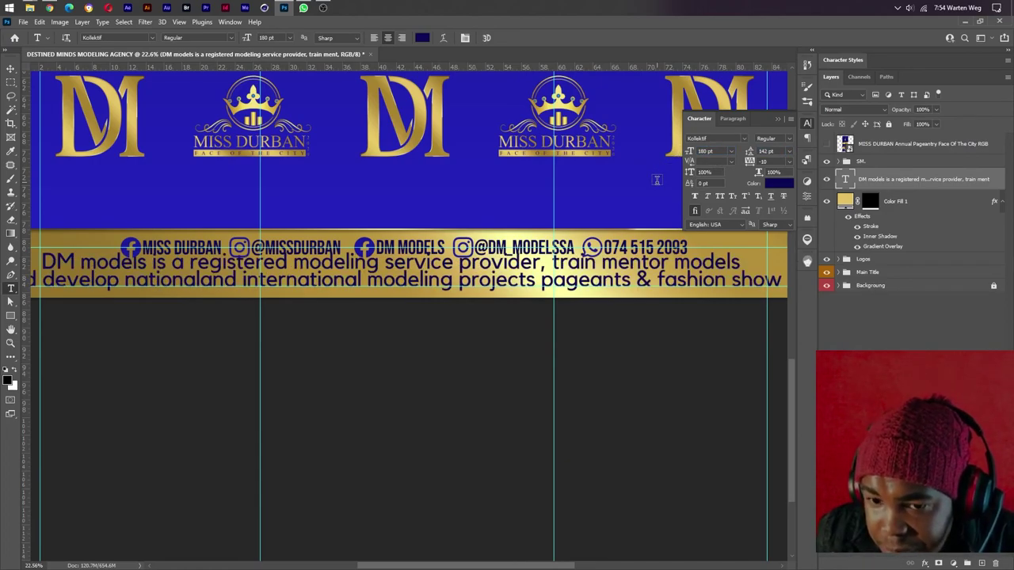
scroll(447, 272, "down", 1)
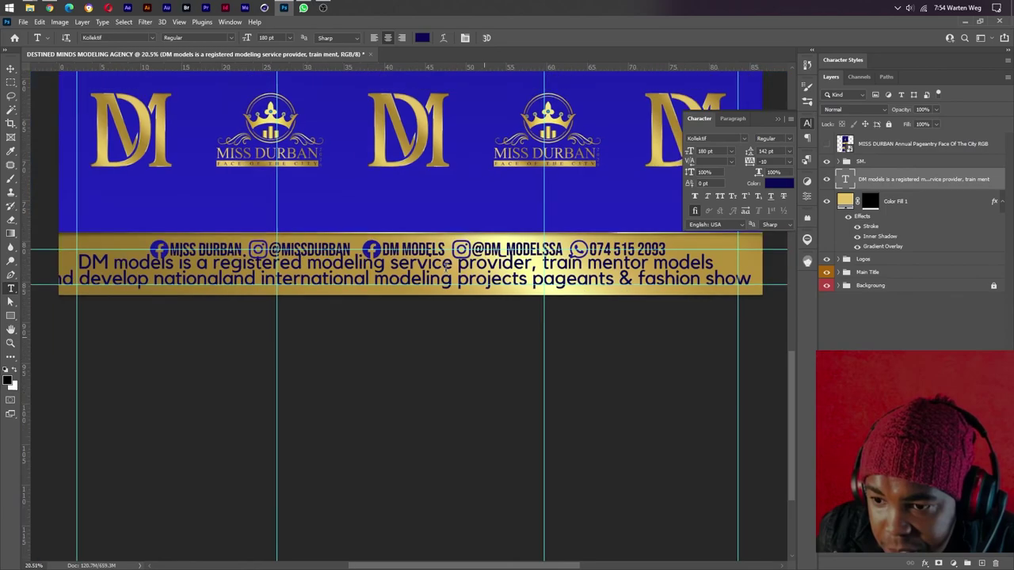
scroll(448, 271, "down", 2)
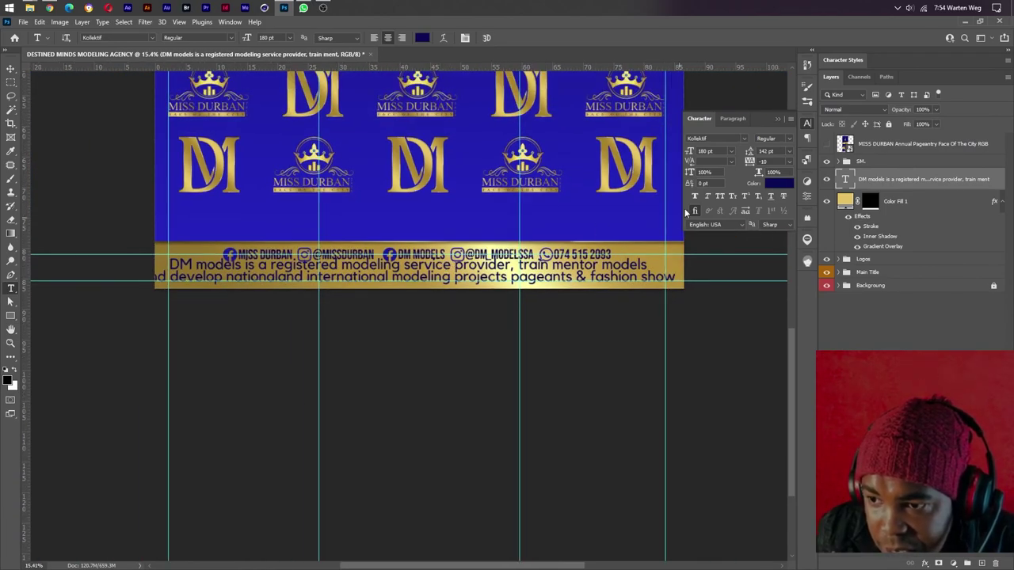
type("170")
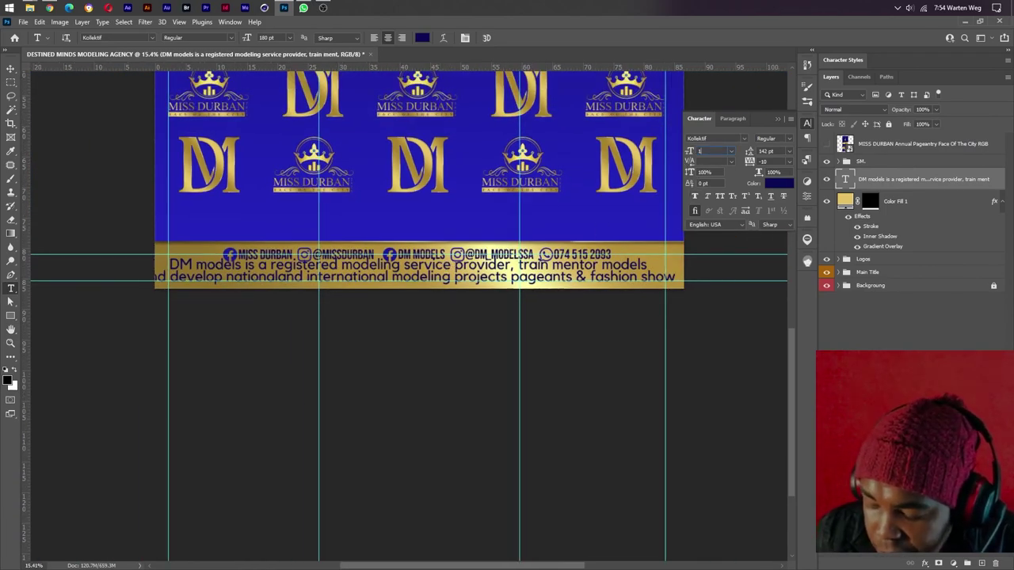
key("Return")
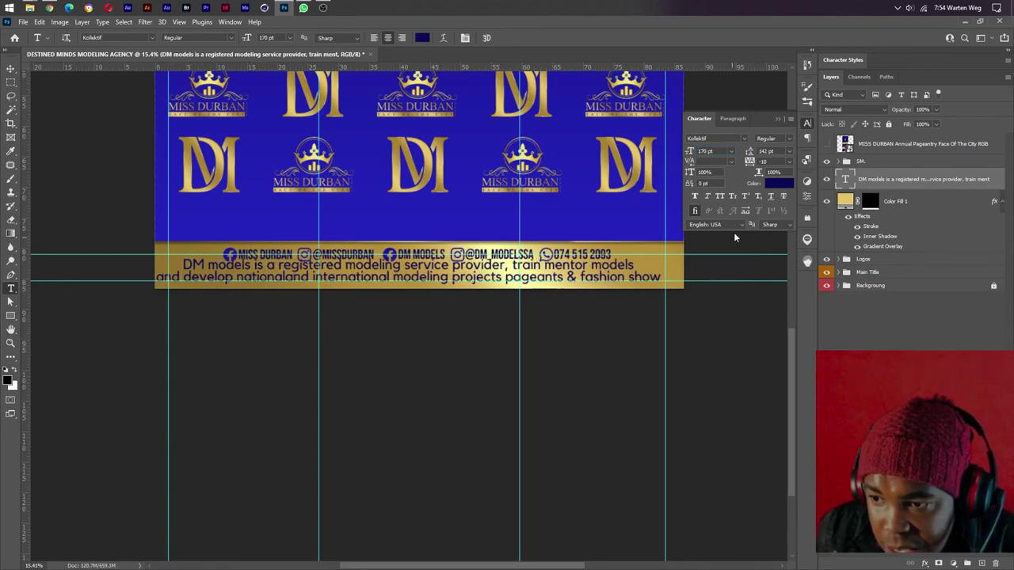
type("165")
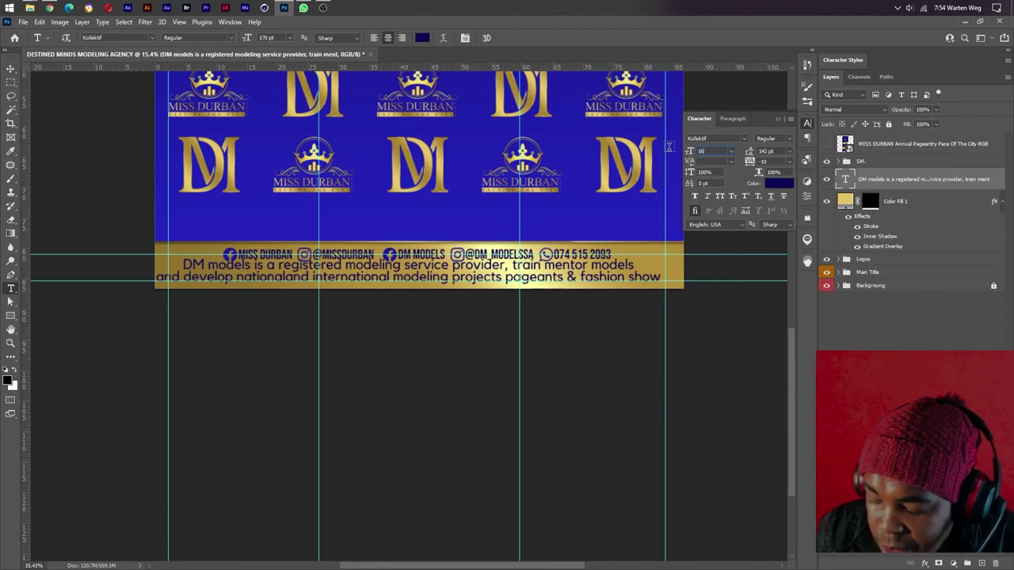
key("Return")
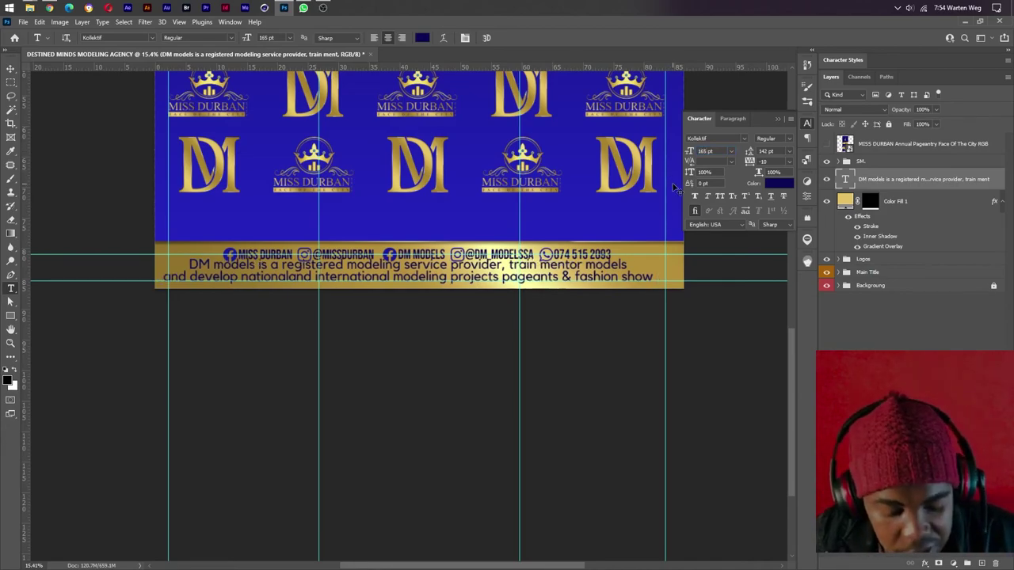
key("ctrl+a")
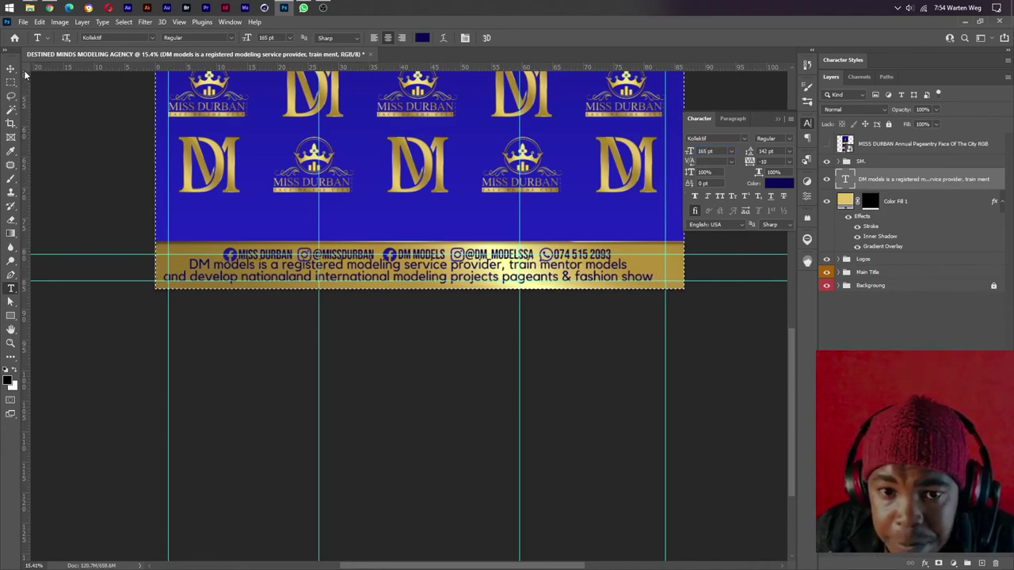
- Center the two-line tagline horizontally on the banner
left_click(11, 69)
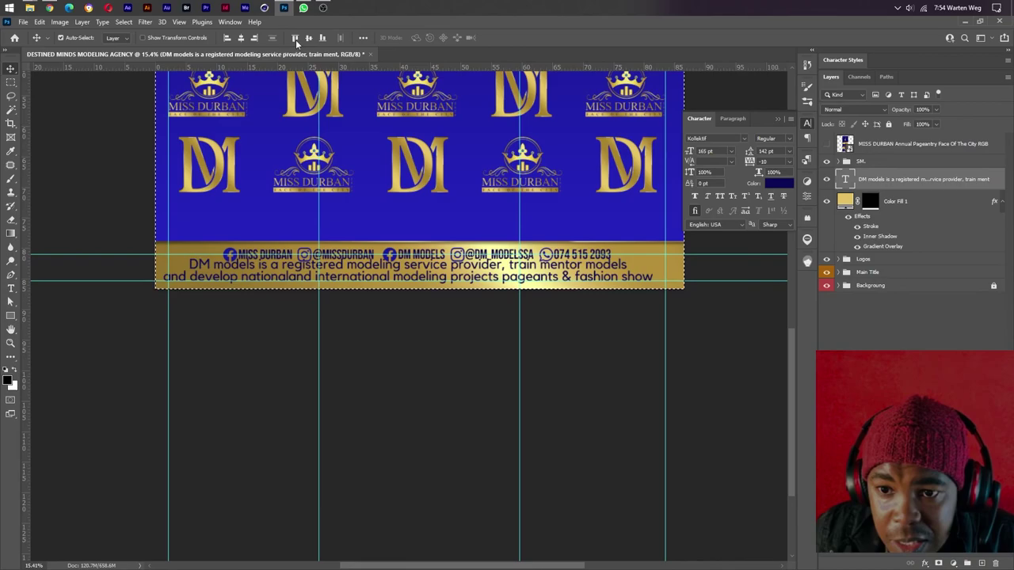
left_click(239, 39)
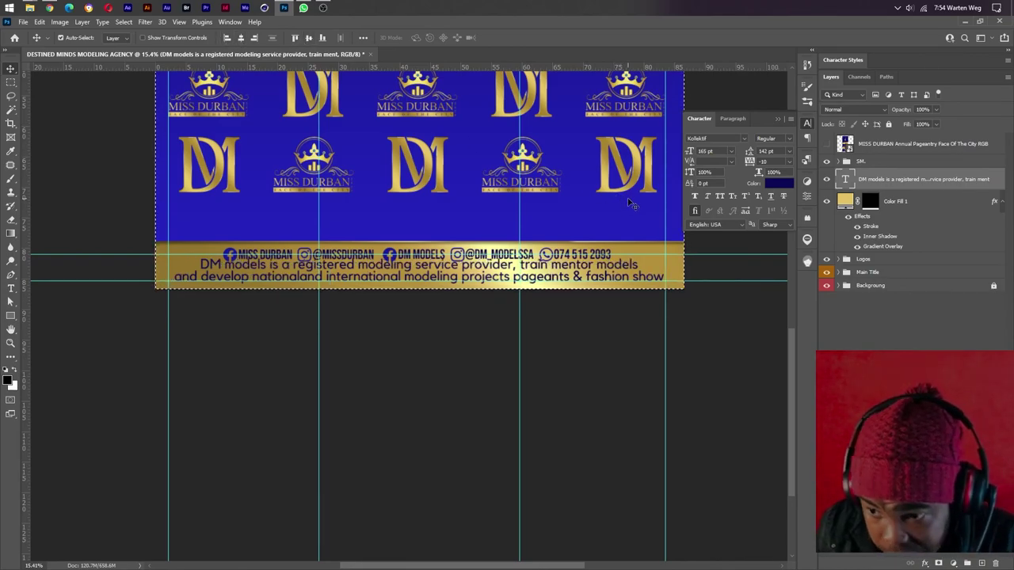
left_click(871, 162)
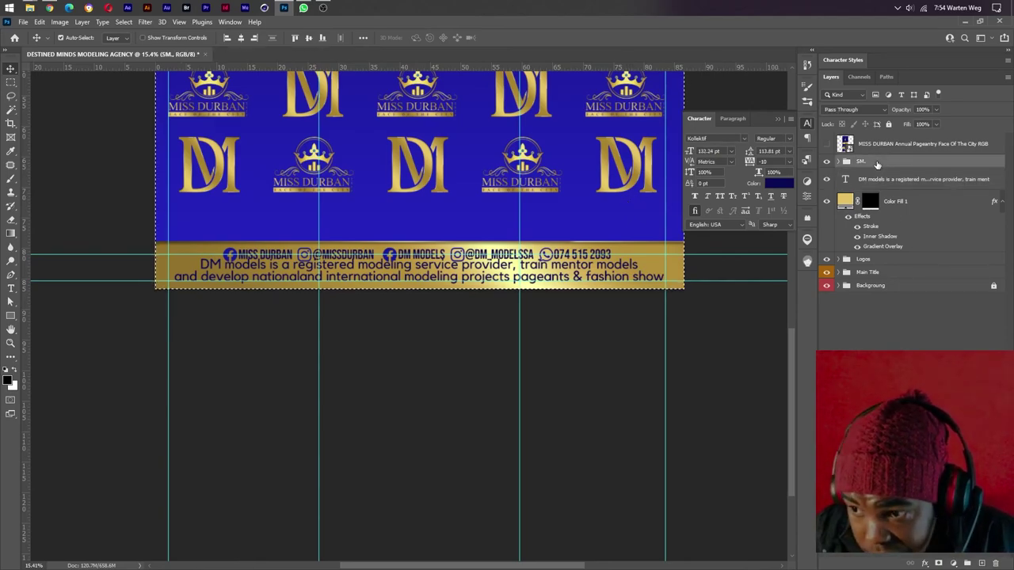
- Stretch the gold Color Fill 1 bar slightly taller
left_click(889, 203)
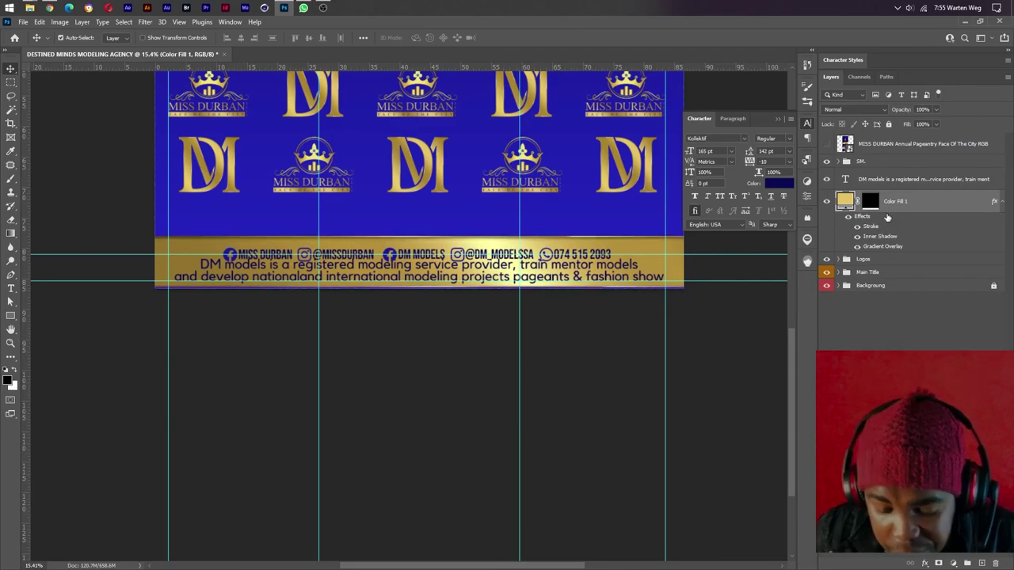
key("ctrl+t")
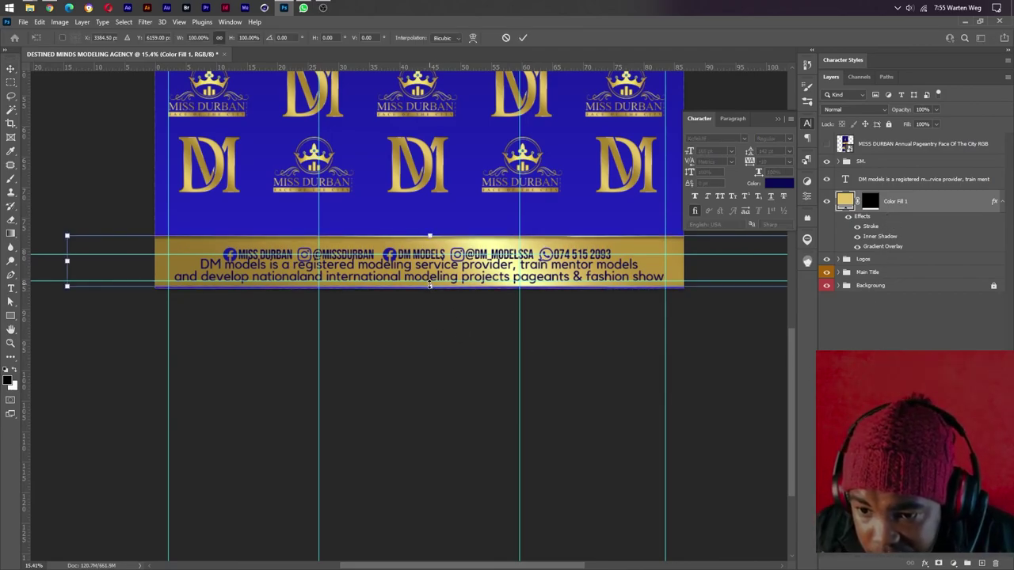
left_click_drag(429, 285, 429, 292)
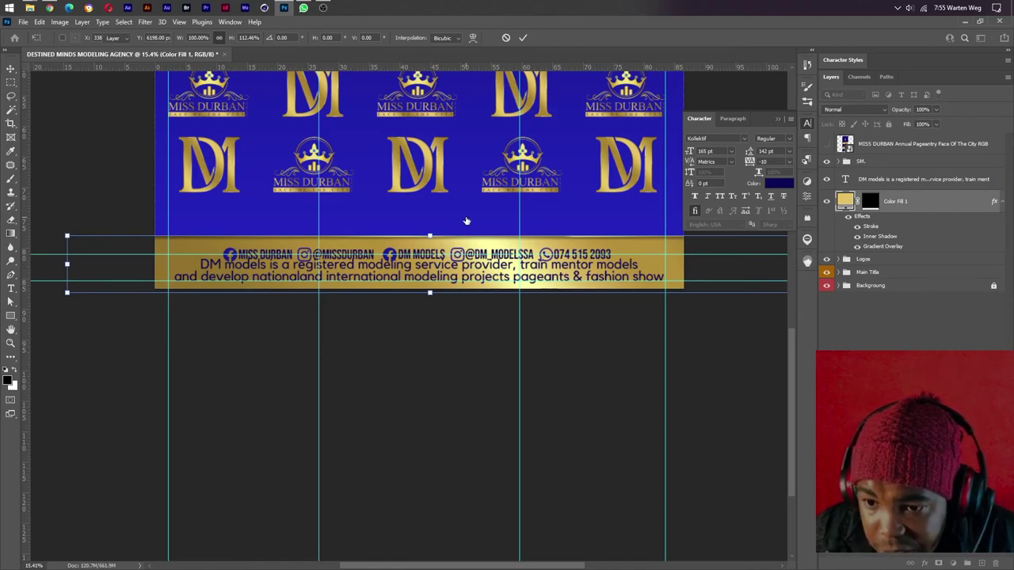
key("Return")
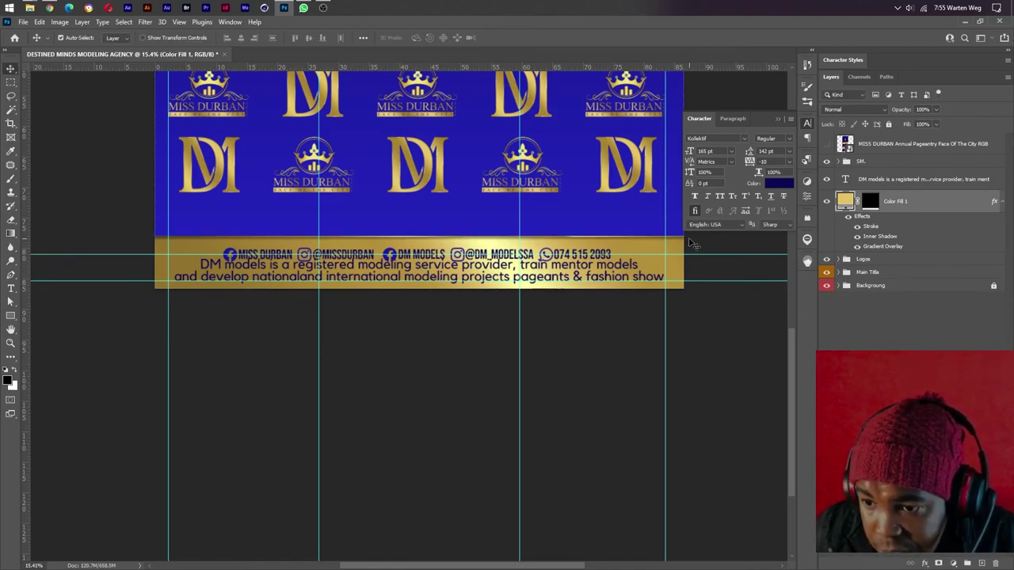
scroll(434, 309, "up", 2)
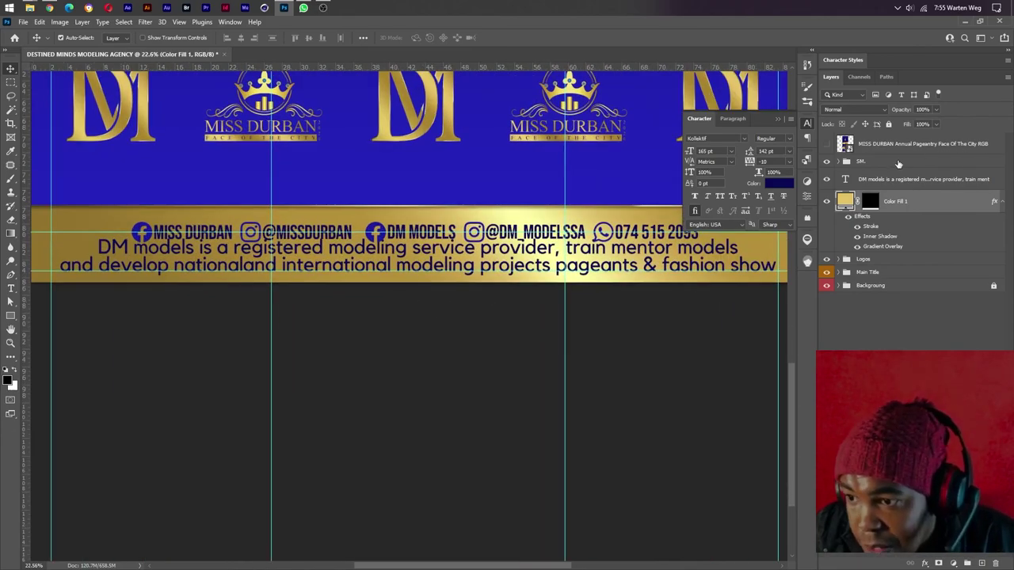
- Nudge the SM group upward and rescale it to about 84% width
left_click(894, 161)
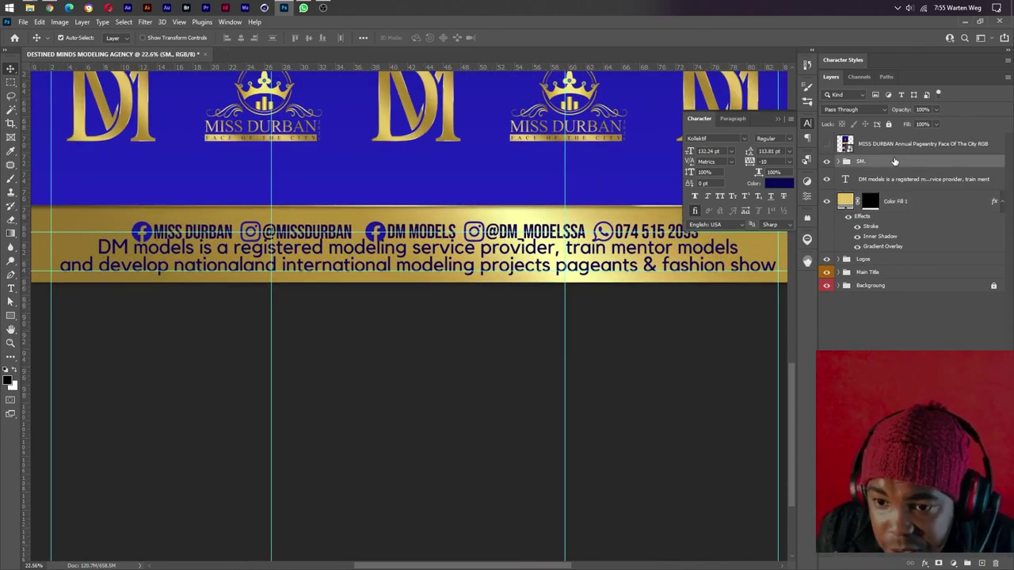
key("shift+Up")
key("shift+Up")
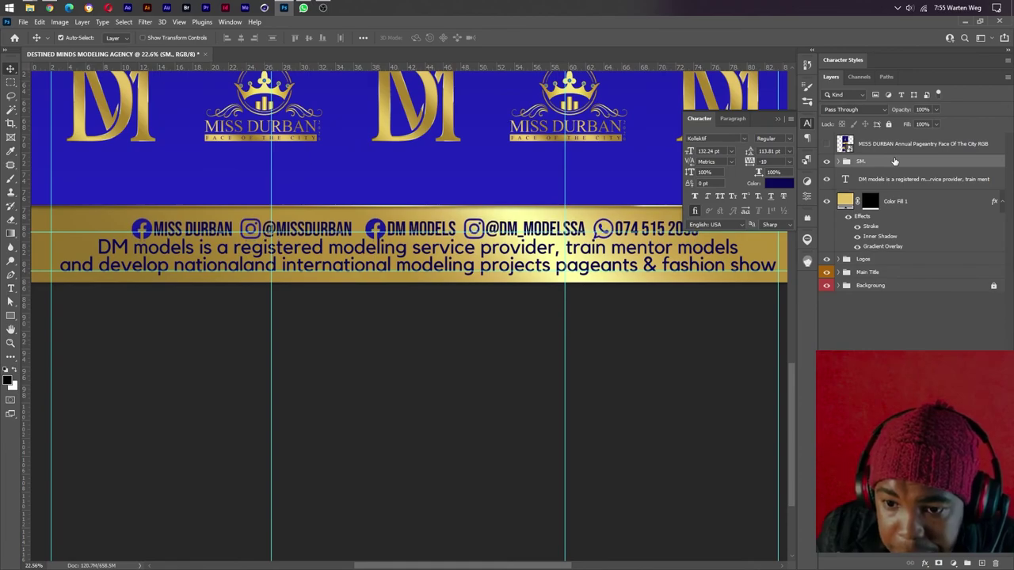
key("Up")
key("Up")
key("Up")
key("Up")
key("Up")
key("Up")
key("Up")
key("Up")
key("Up")
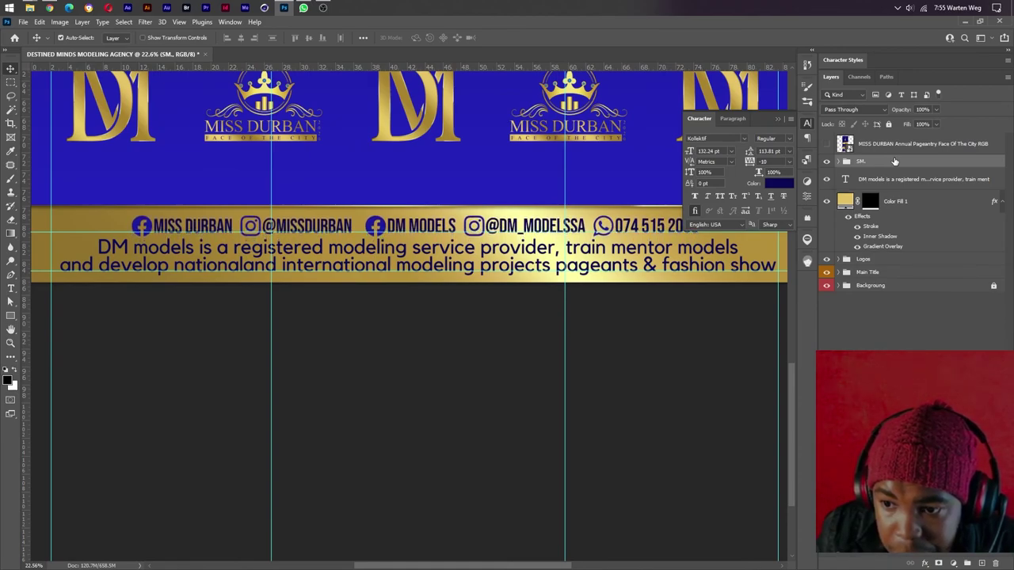
key("Up")
key("Up")
key("Up")
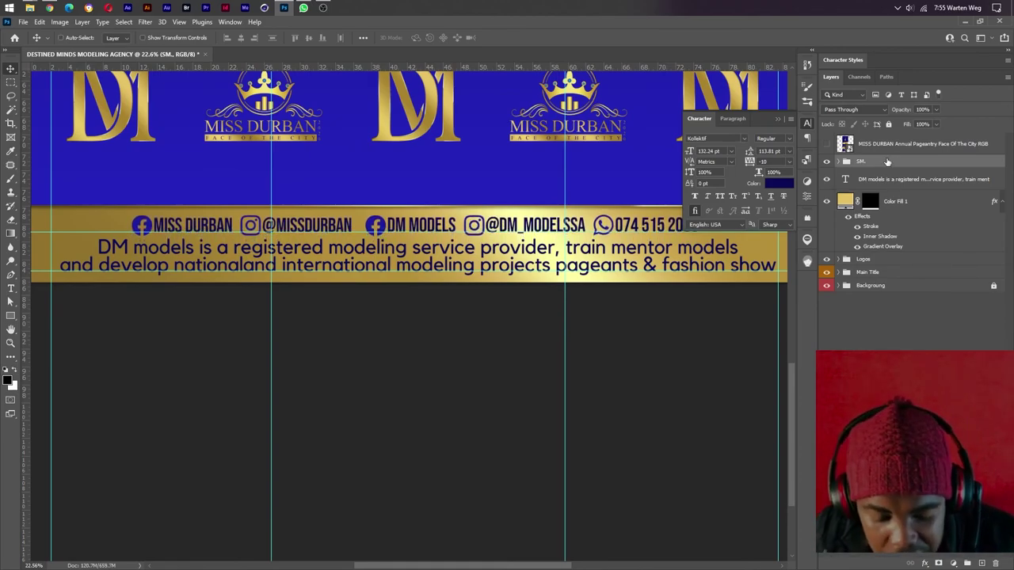
key("ctrl+t")
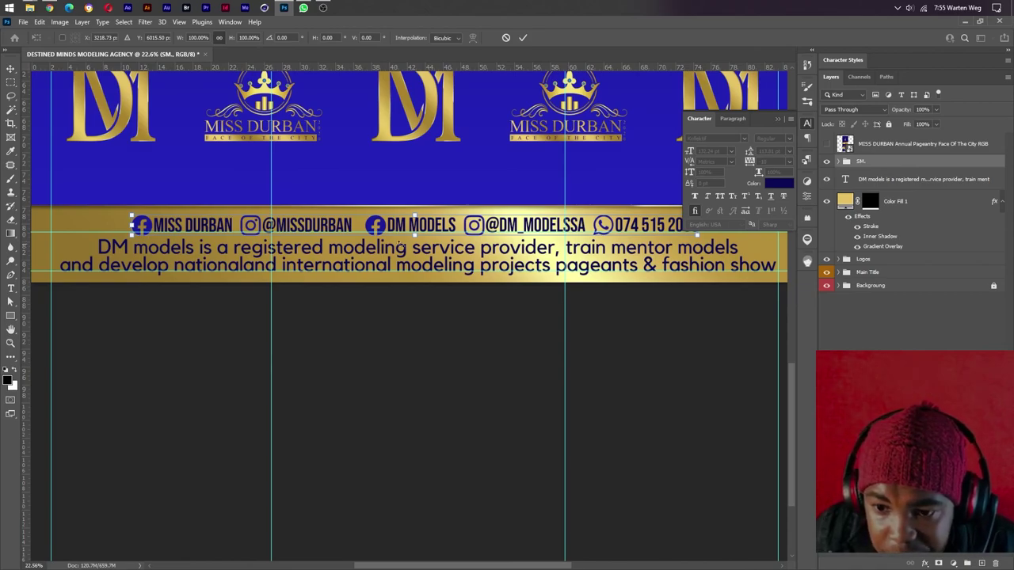
left_click_drag(414, 234, 415, 230)
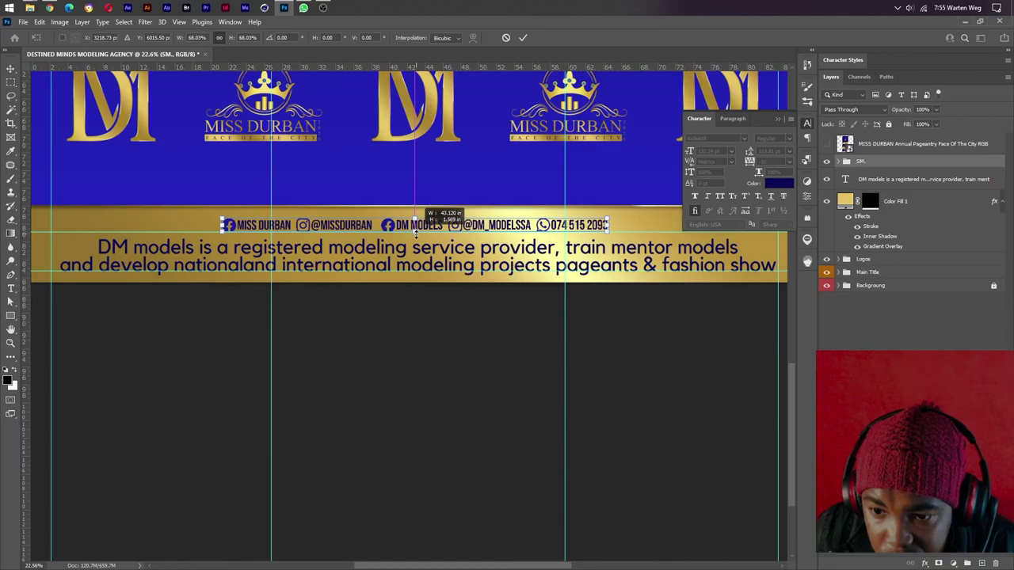
left_click_drag(415, 233, 415, 232)
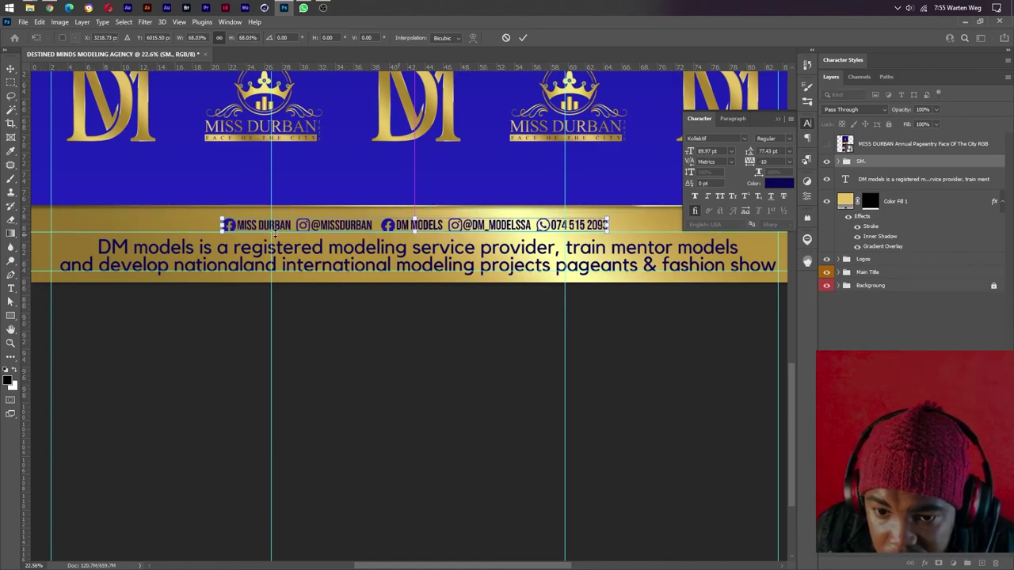
left_click_drag(217, 227, 176, 227)
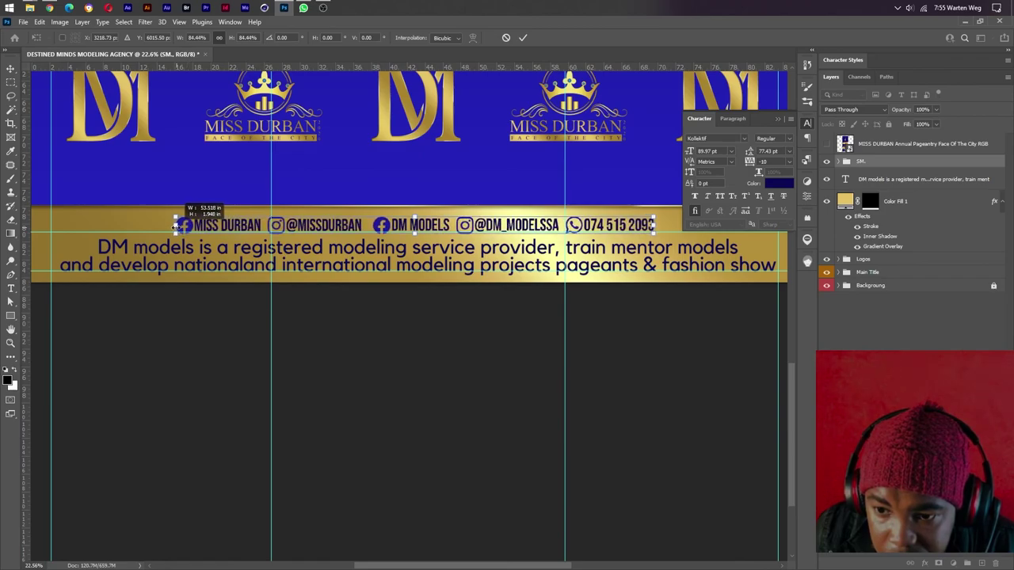
left_click_drag(176, 227, 173, 227)
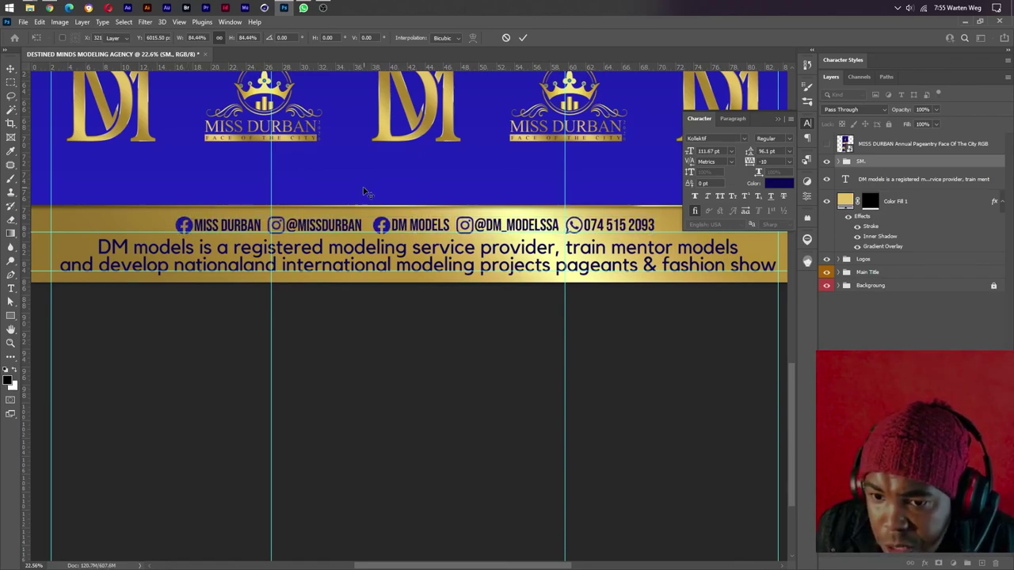
key("Return")
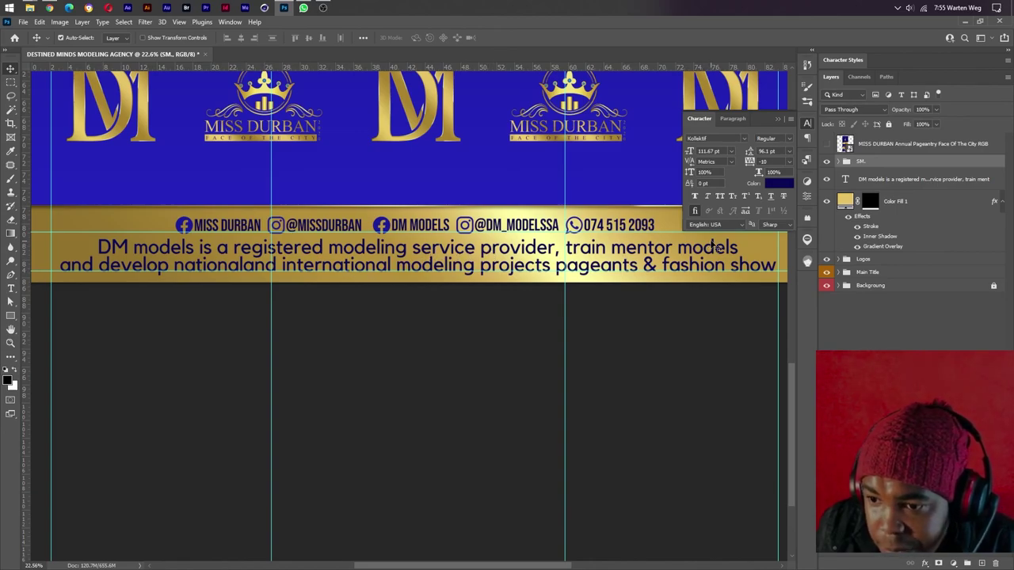
- Align the SM group's horizontal centre to the full canvas selection
scroll(434, 285, "down", 1)
scroll(435, 286, "down", 1)
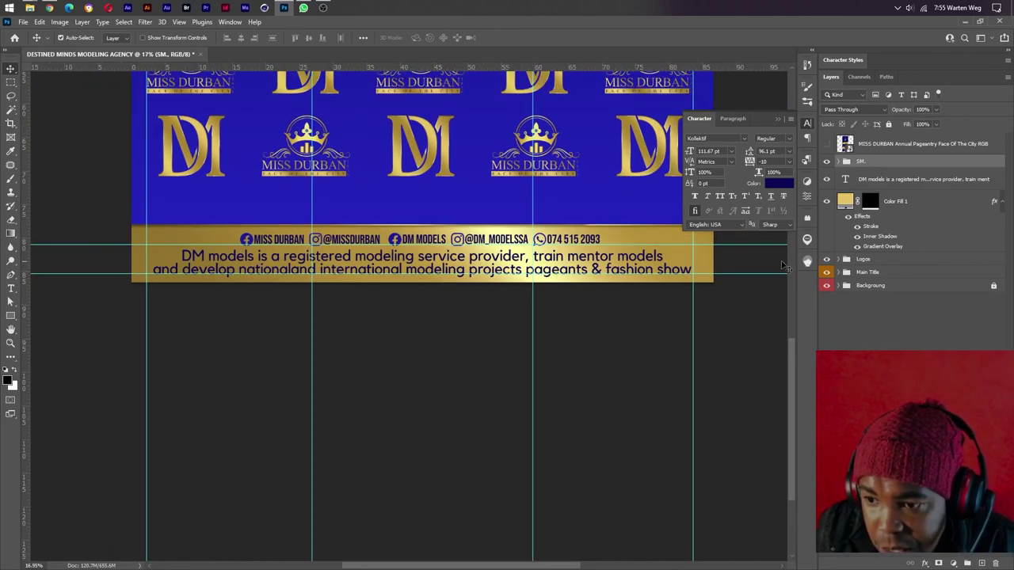
key("ctrl+alt+a")
key("ctrl+a")
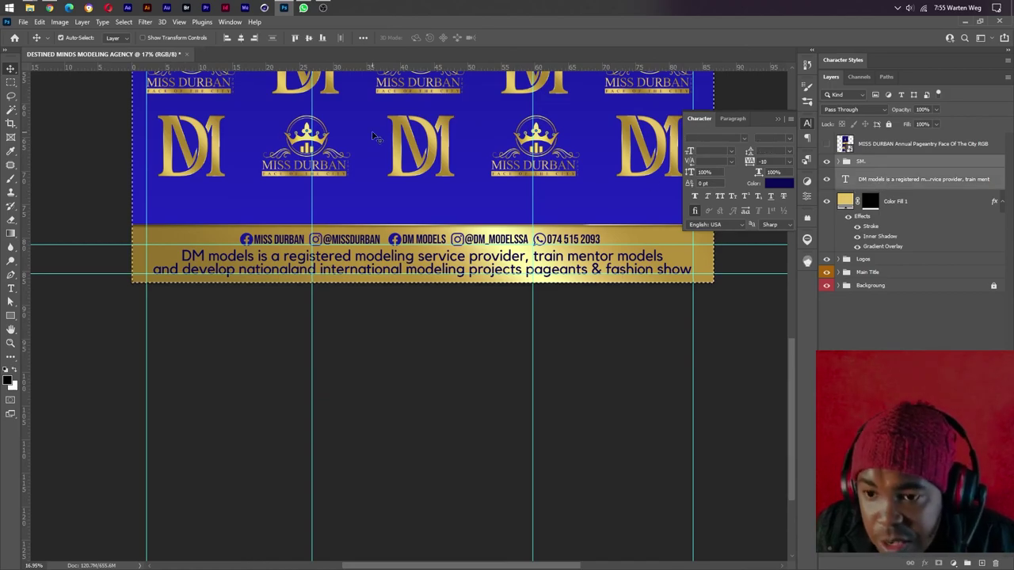
left_click(242, 38)
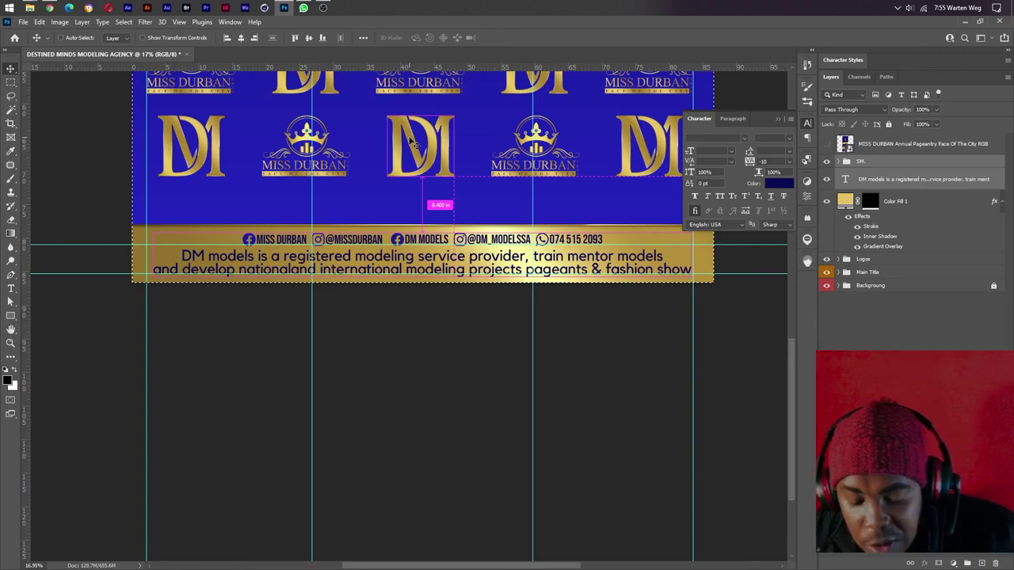
scroll(332, 241, "down", 3)
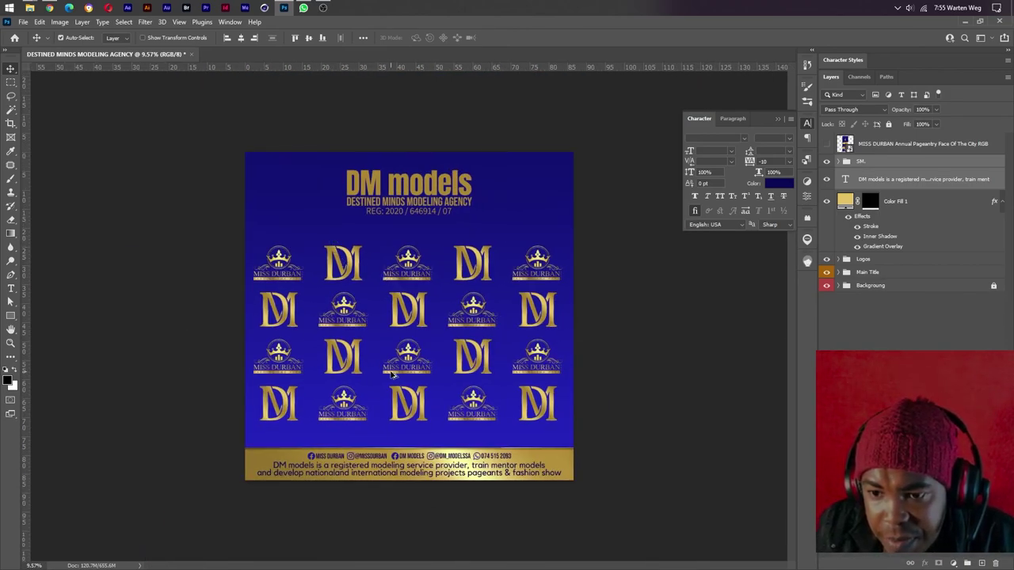
scroll(392, 376, "up", 1)
scroll(392, 376, "up", 1)
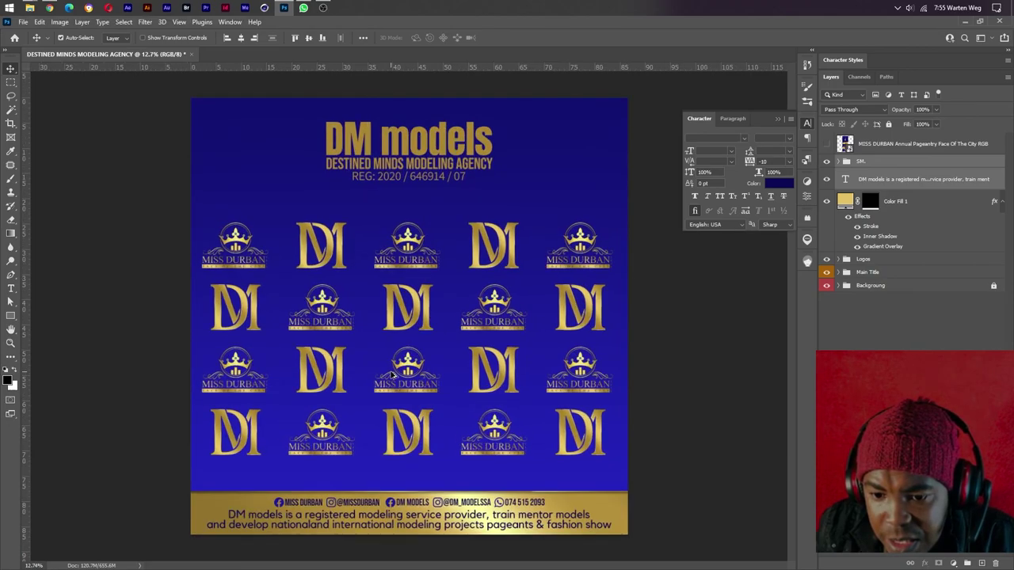
left_click(302, 7)
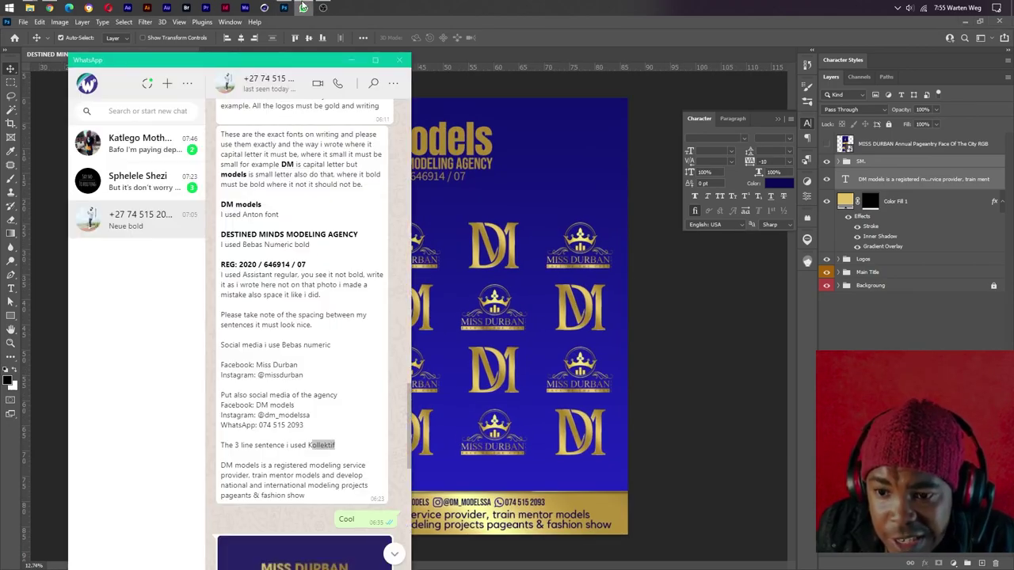
scroll(300, 198, "up", 1)
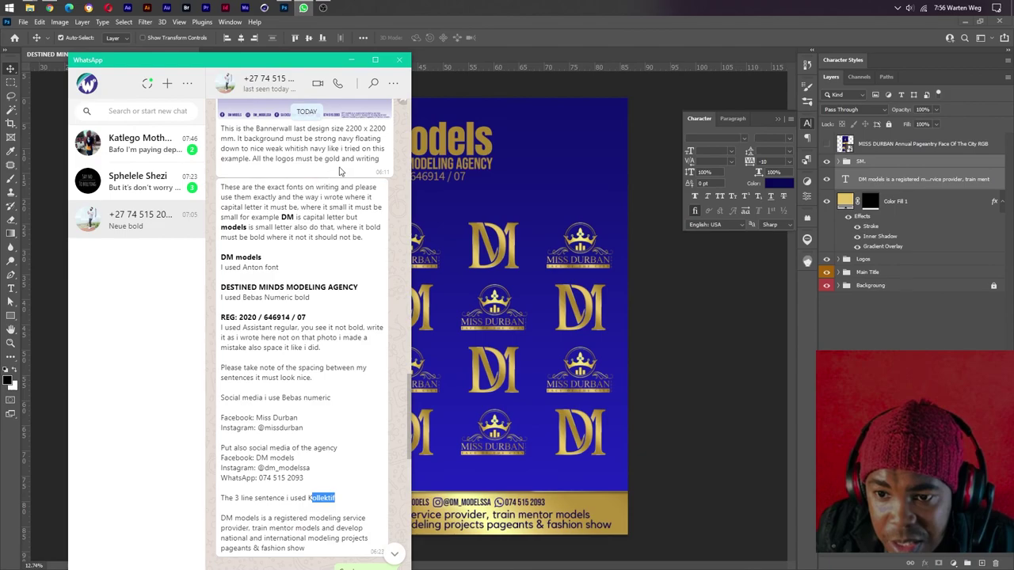
left_click_drag(262, 158, 369, 159)
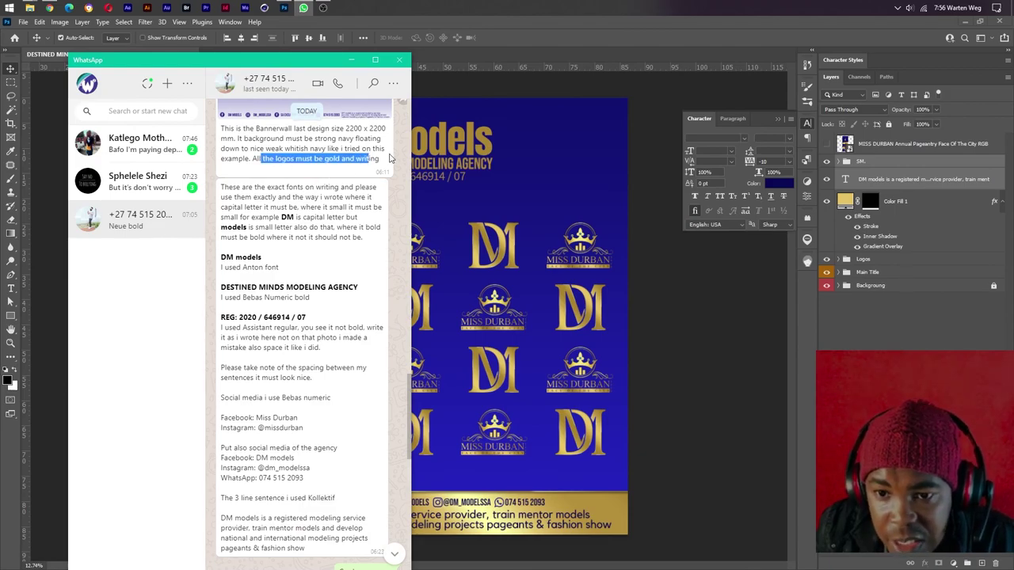
left_click(497, 56)
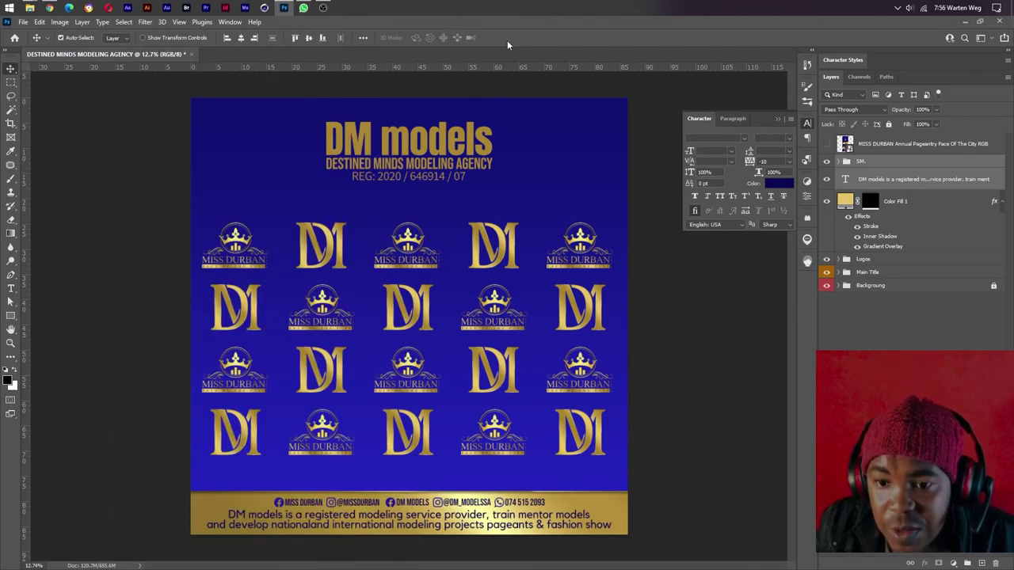